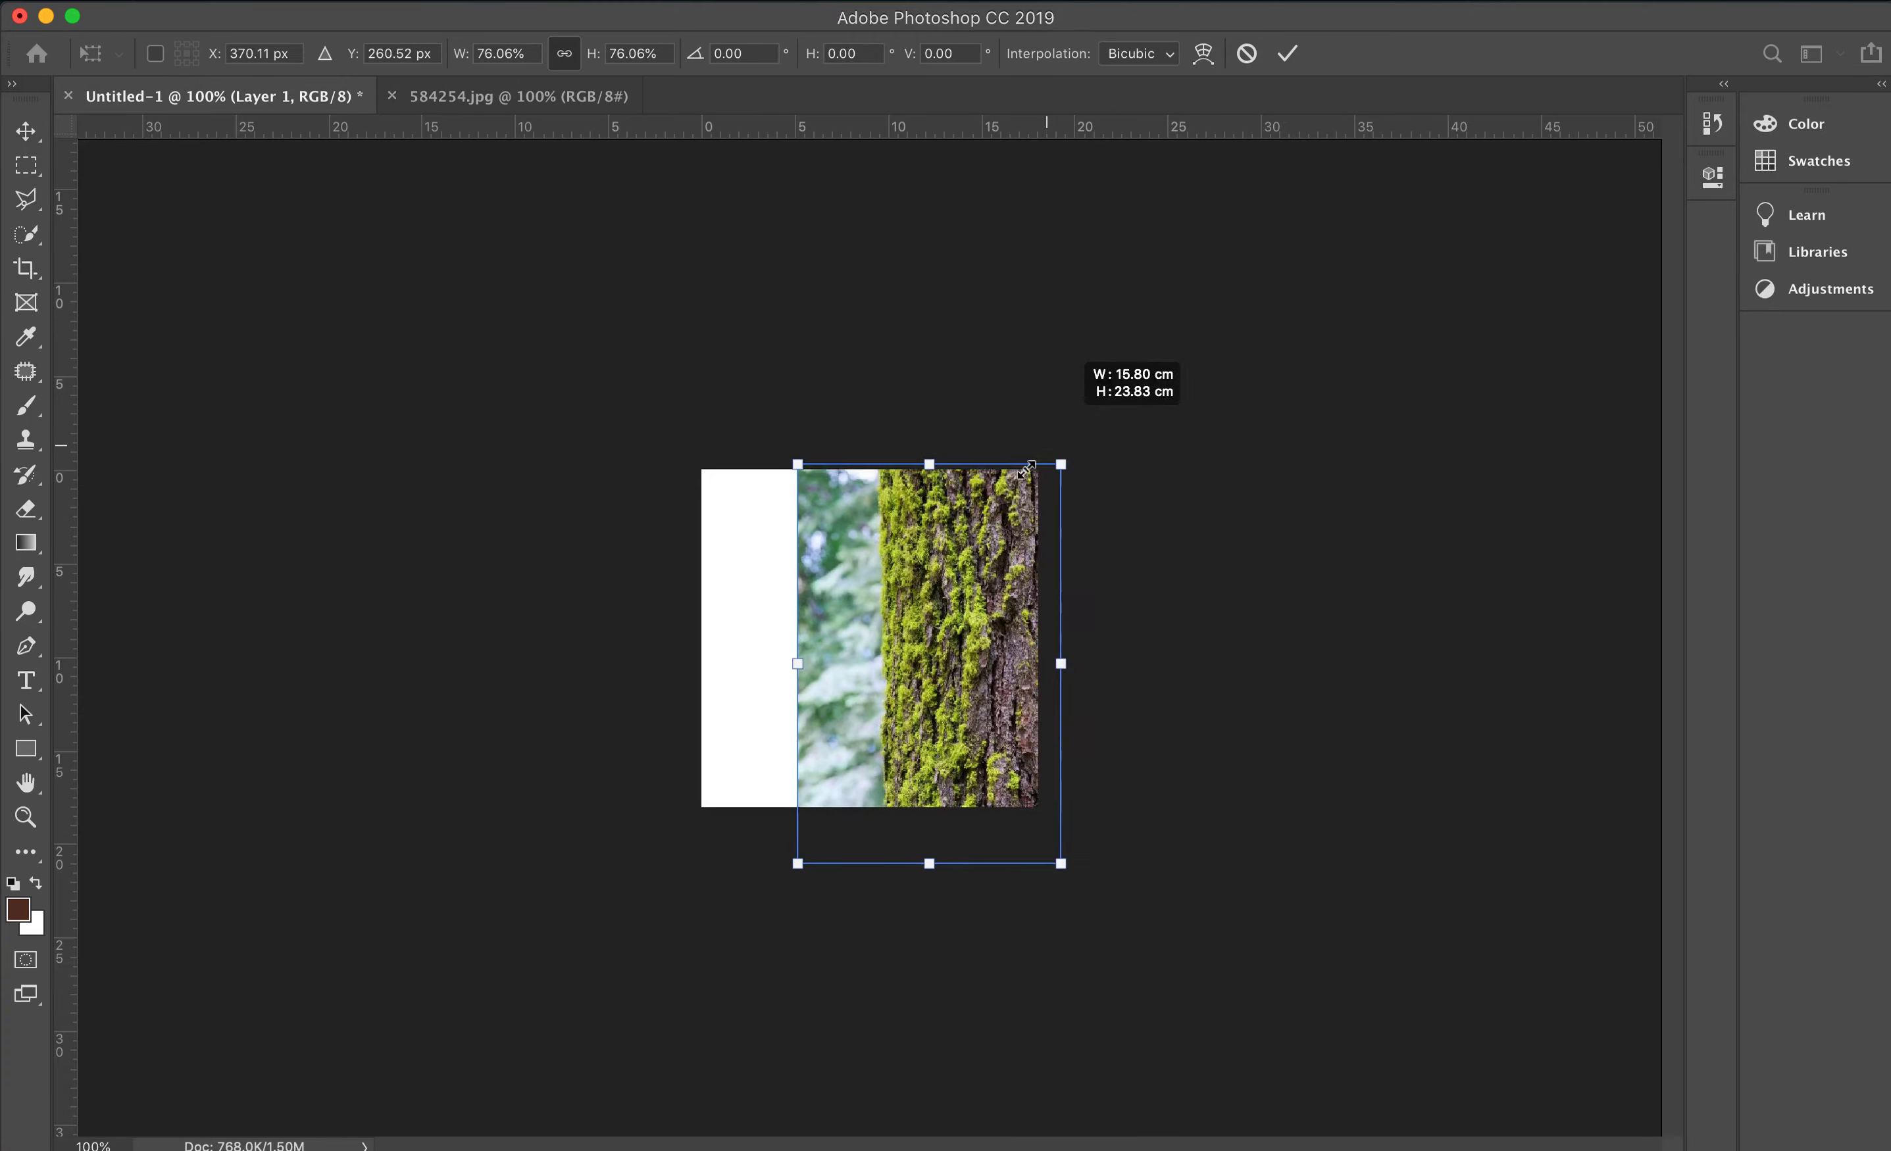
Step: Scale the tree photo to about 107%, rotate it about -1.5° to straighten the trunk, and position it over the canvas
left_click_drag(1044, 493, 876, 521)
left_click_drag(921, 458, 1187, 384)
left_click_drag(997, 456, 1050, 541)
left_click_drag(1198, 346, 1047, 497)
left_click_drag(937, 636, 1062, 620)
left_click_drag(1274, 529, 1271, 514)
left_click_drag(1085, 566, 1021, 570)
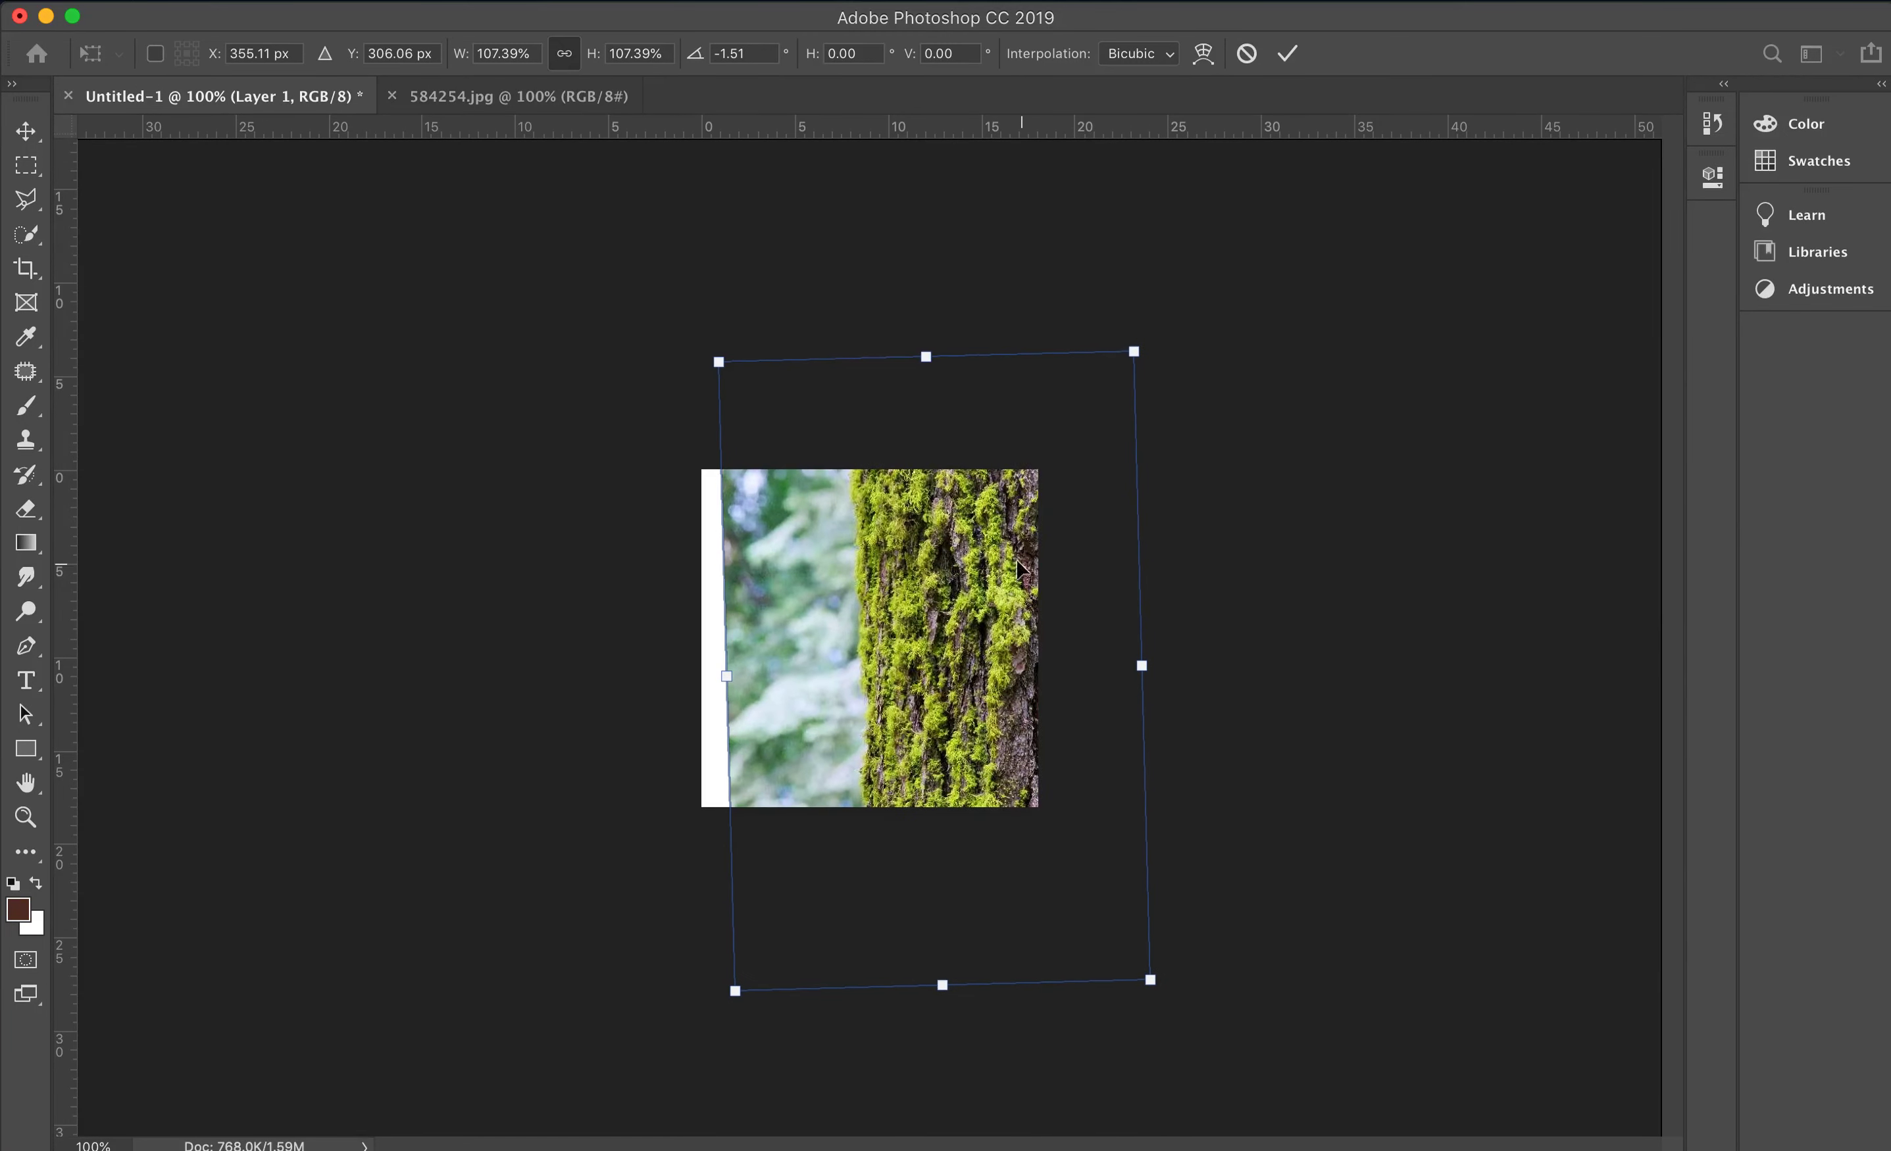
key("Return")
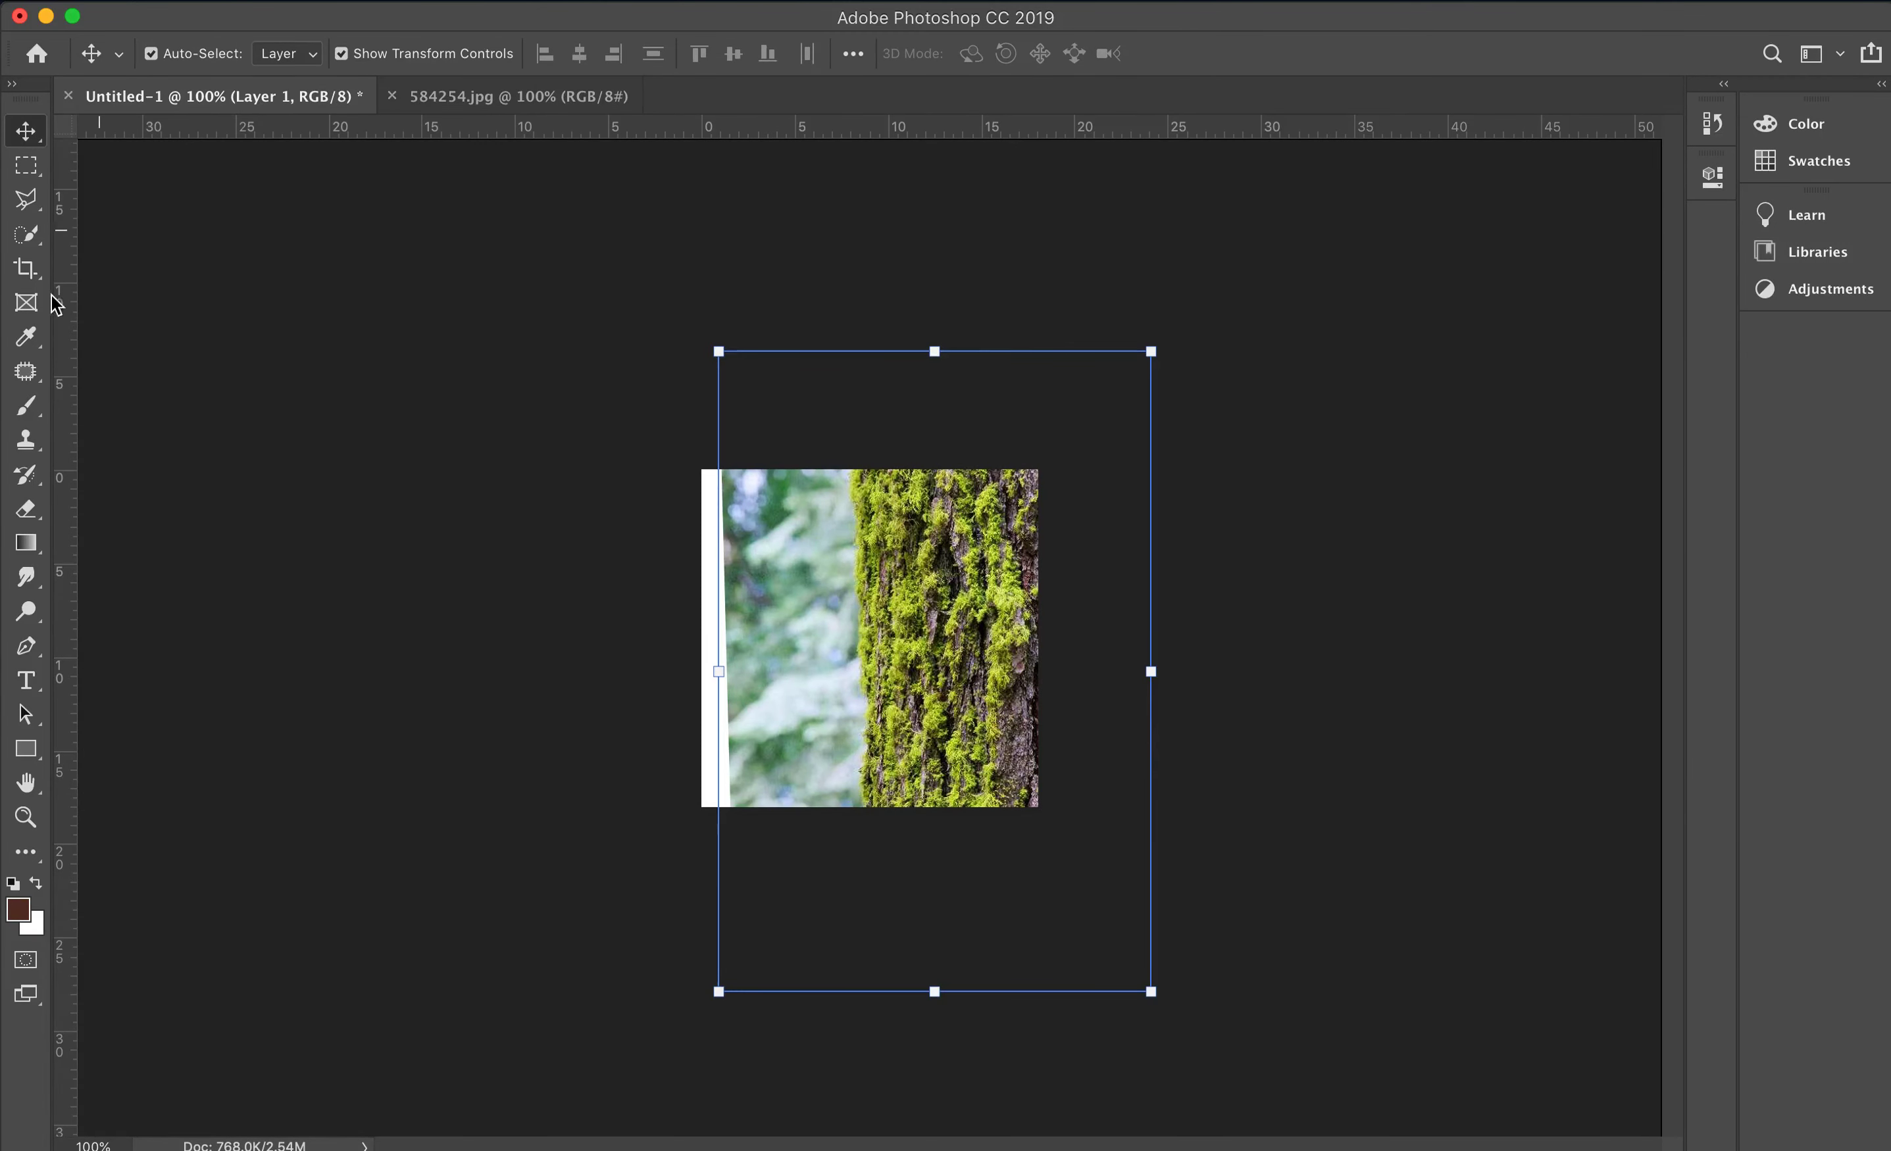
Step: Crop the document at its existing canvas bounds to remove the parts of the photo that extend beyond it
left_click(26, 268)
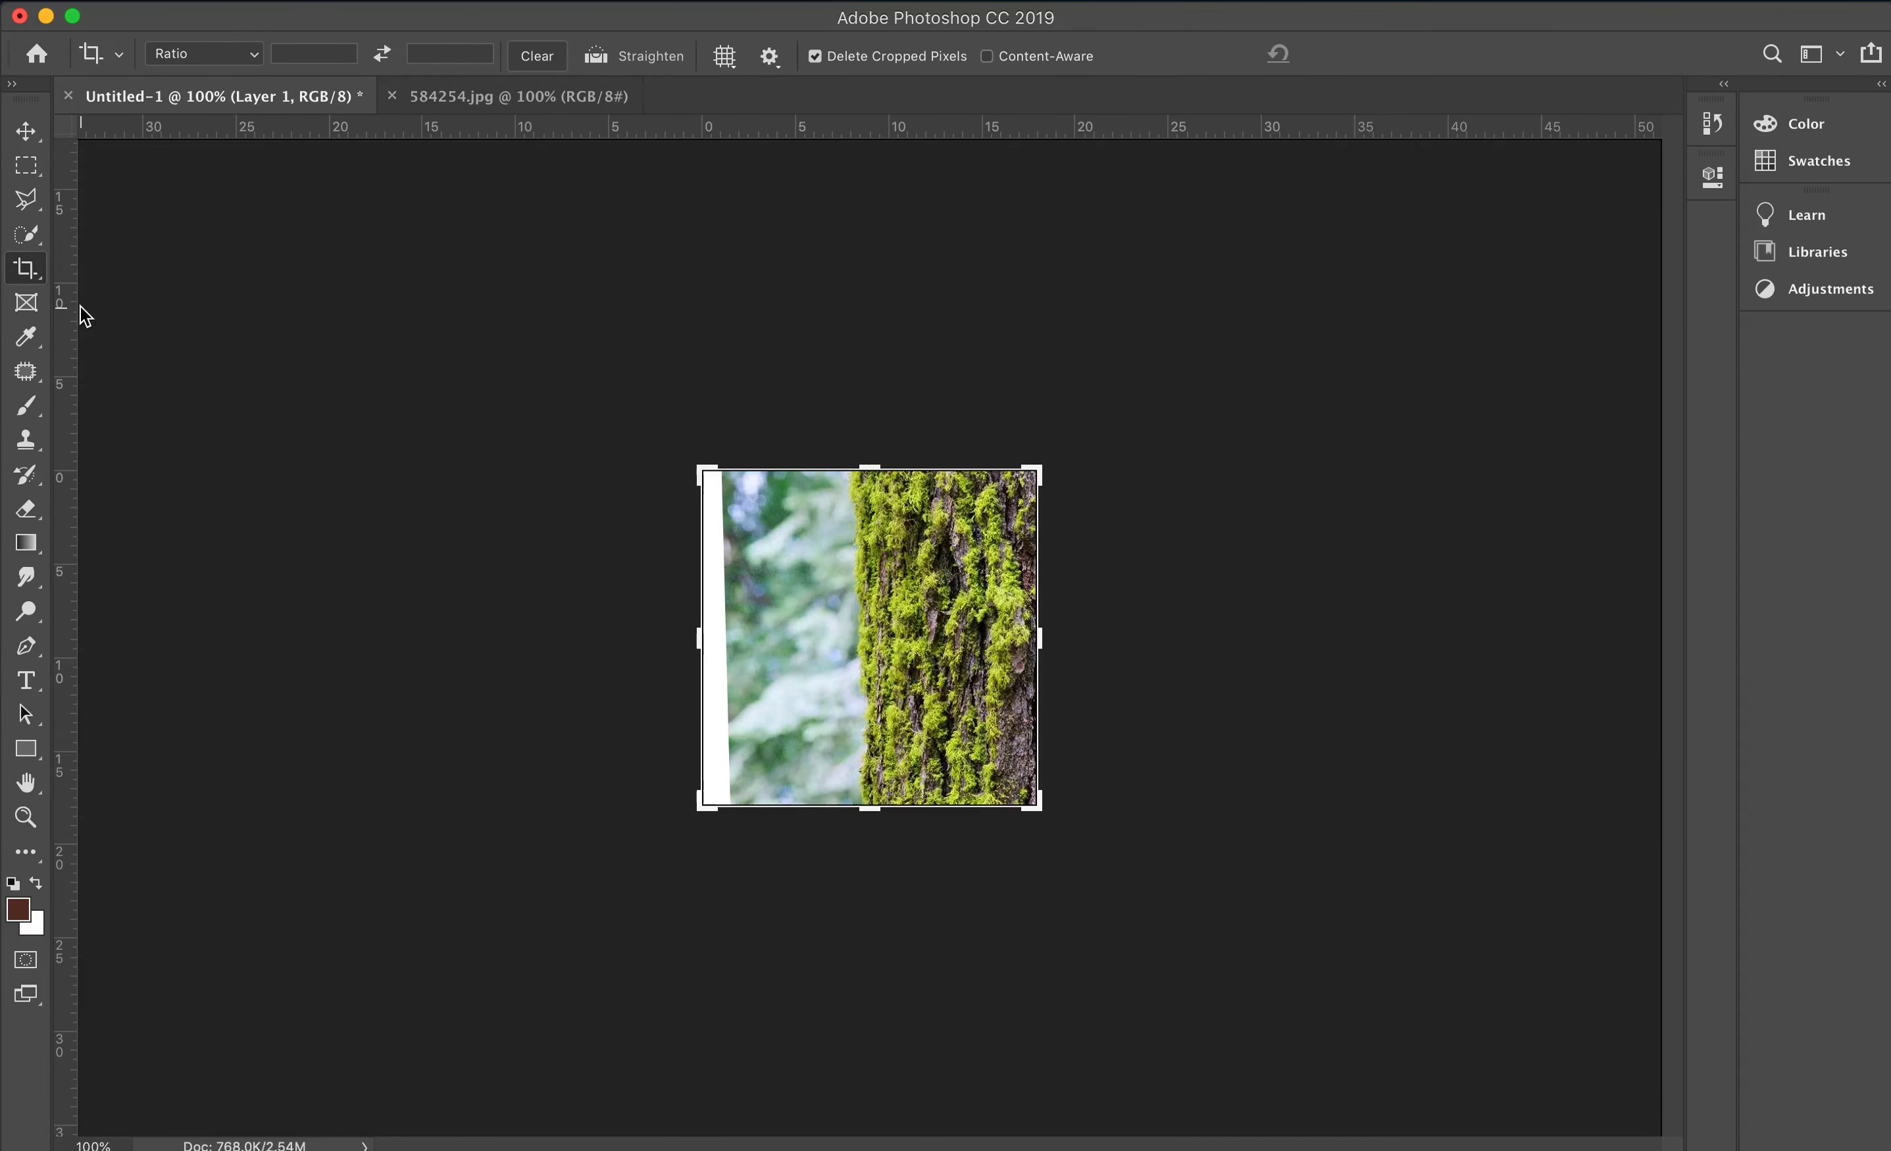
key("Return")
left_click(27, 132)
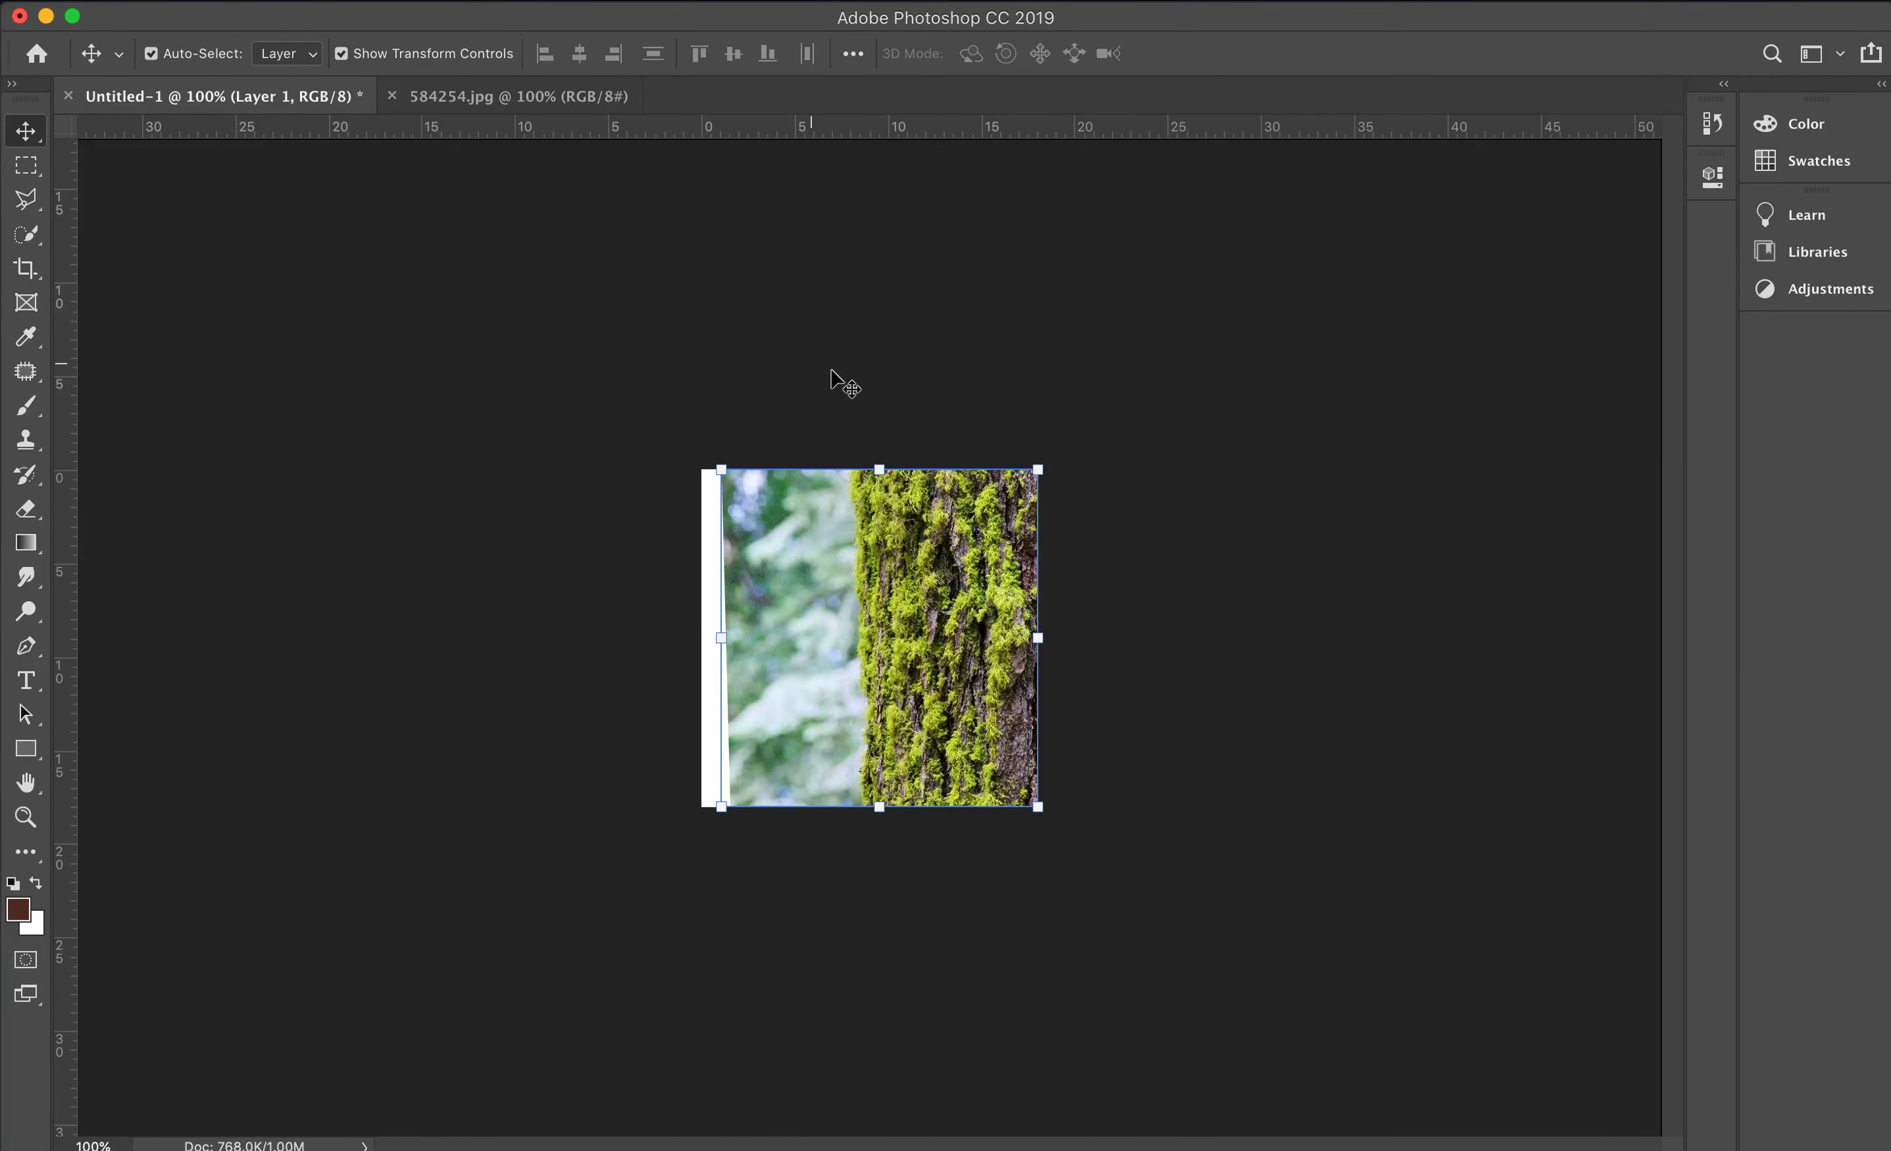
Step: Check the image's pixel dimensions, and offset the photo layer 256 pixels right and 256 pixels down with Wrap Around
key("super+alt+i")
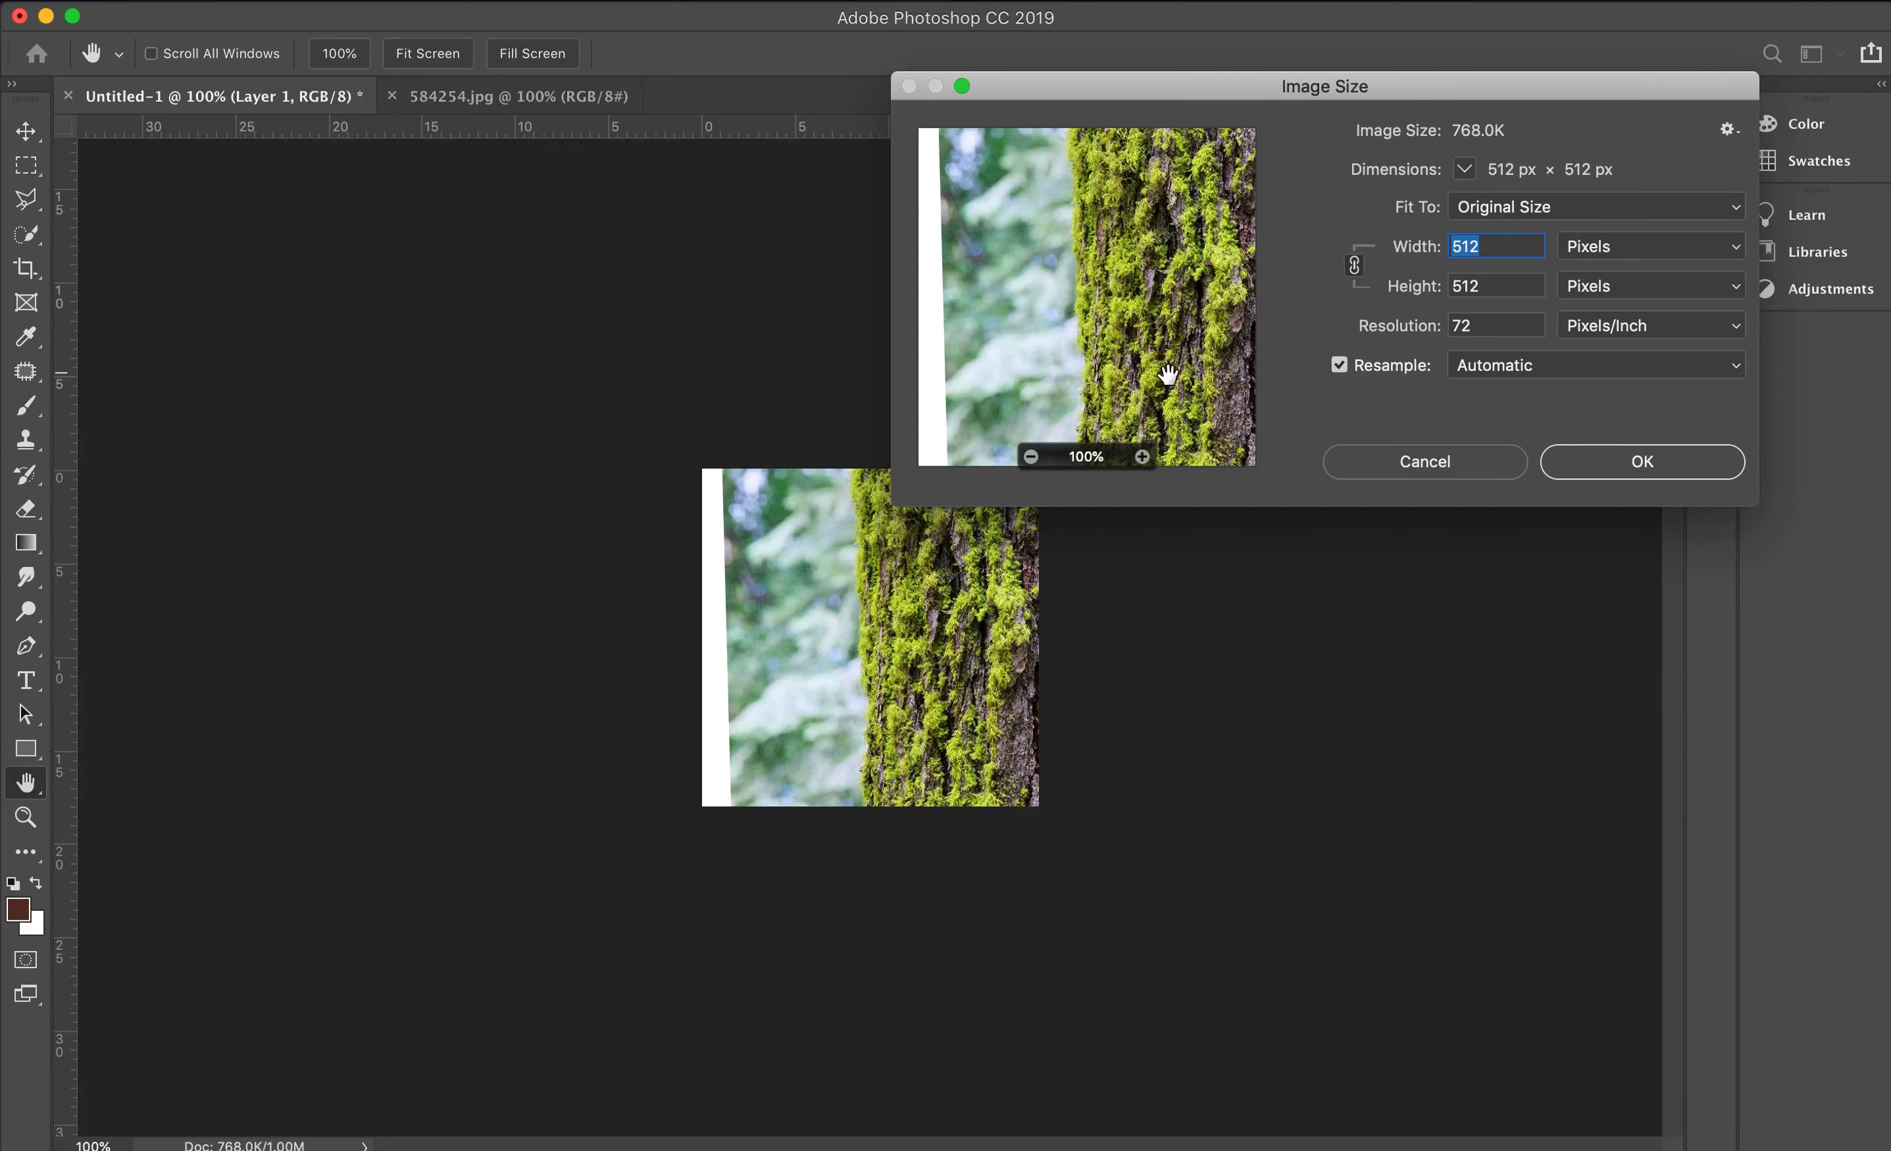
left_click(1617, 468)
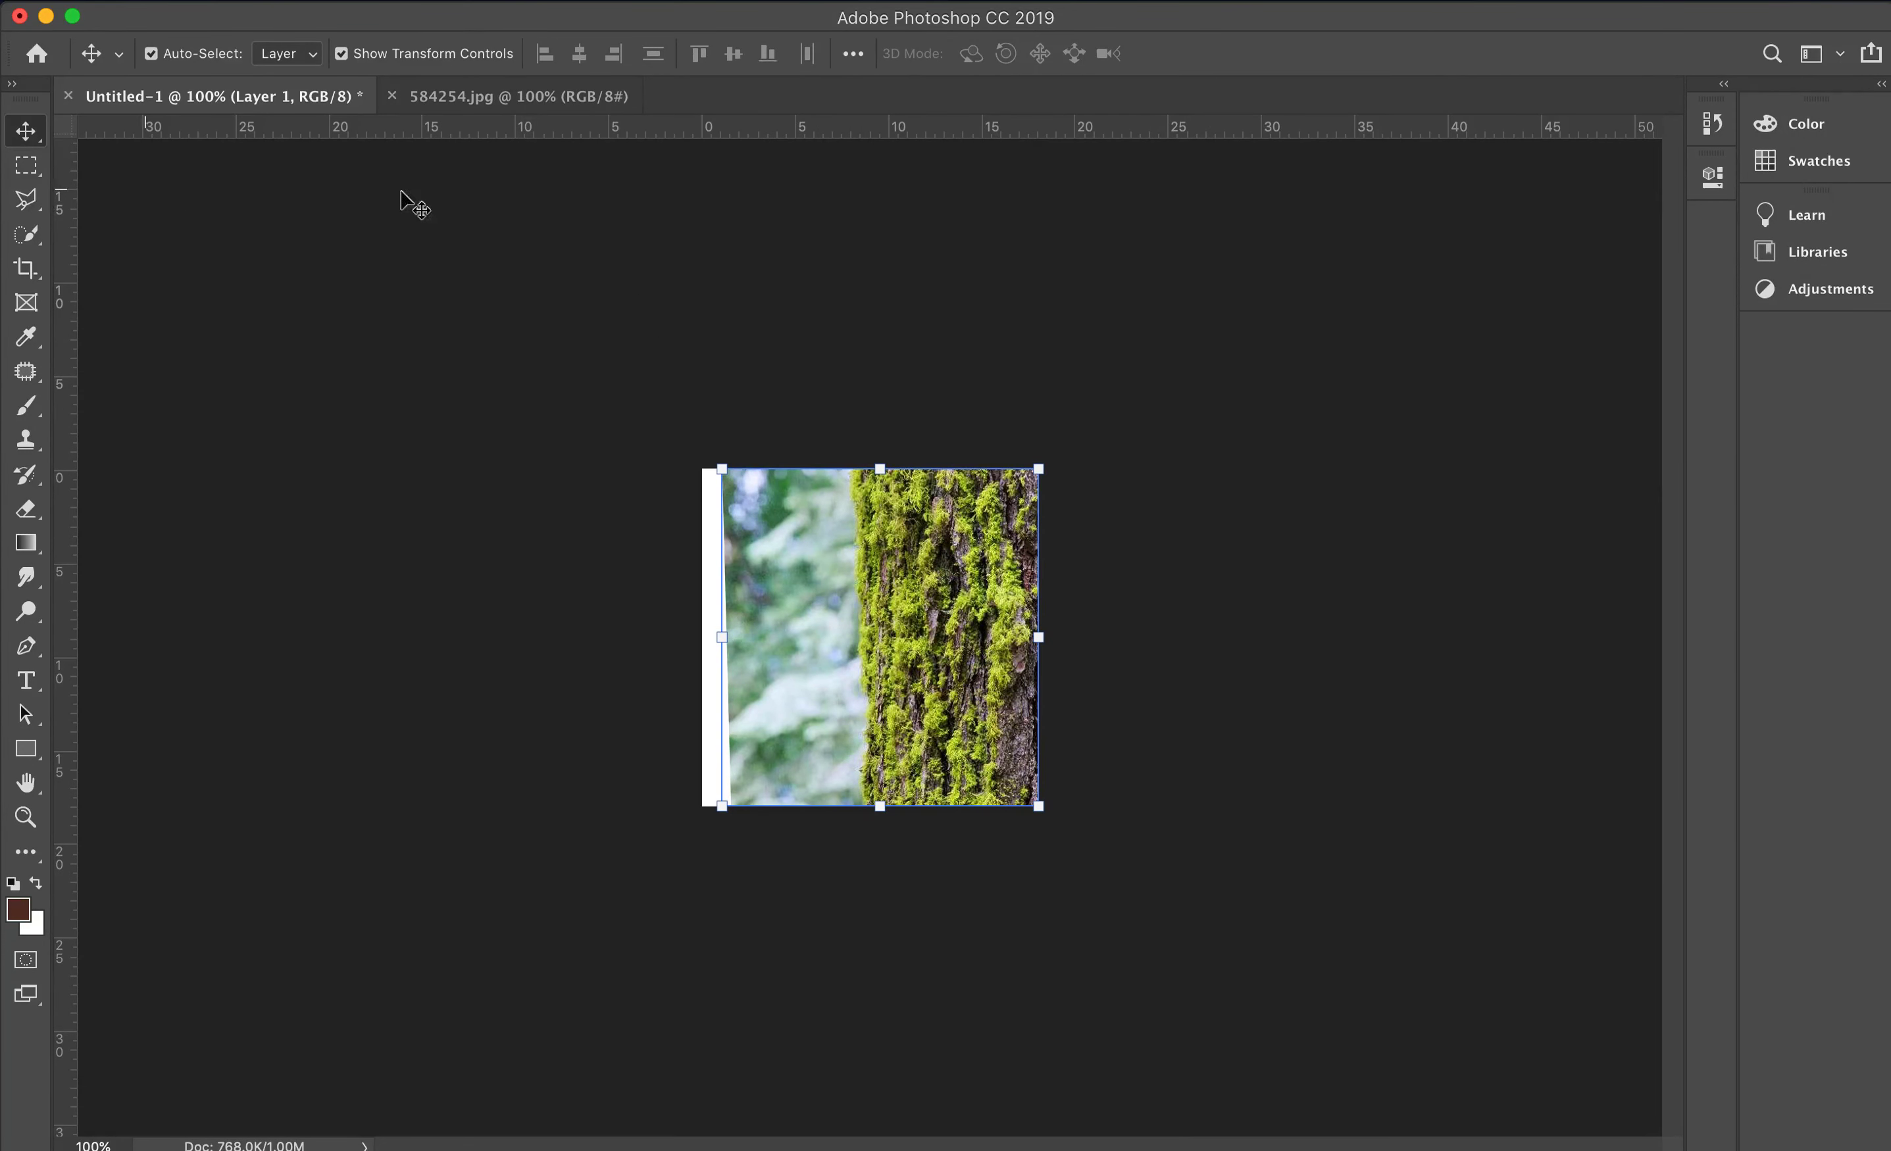
left_click(715, 6)
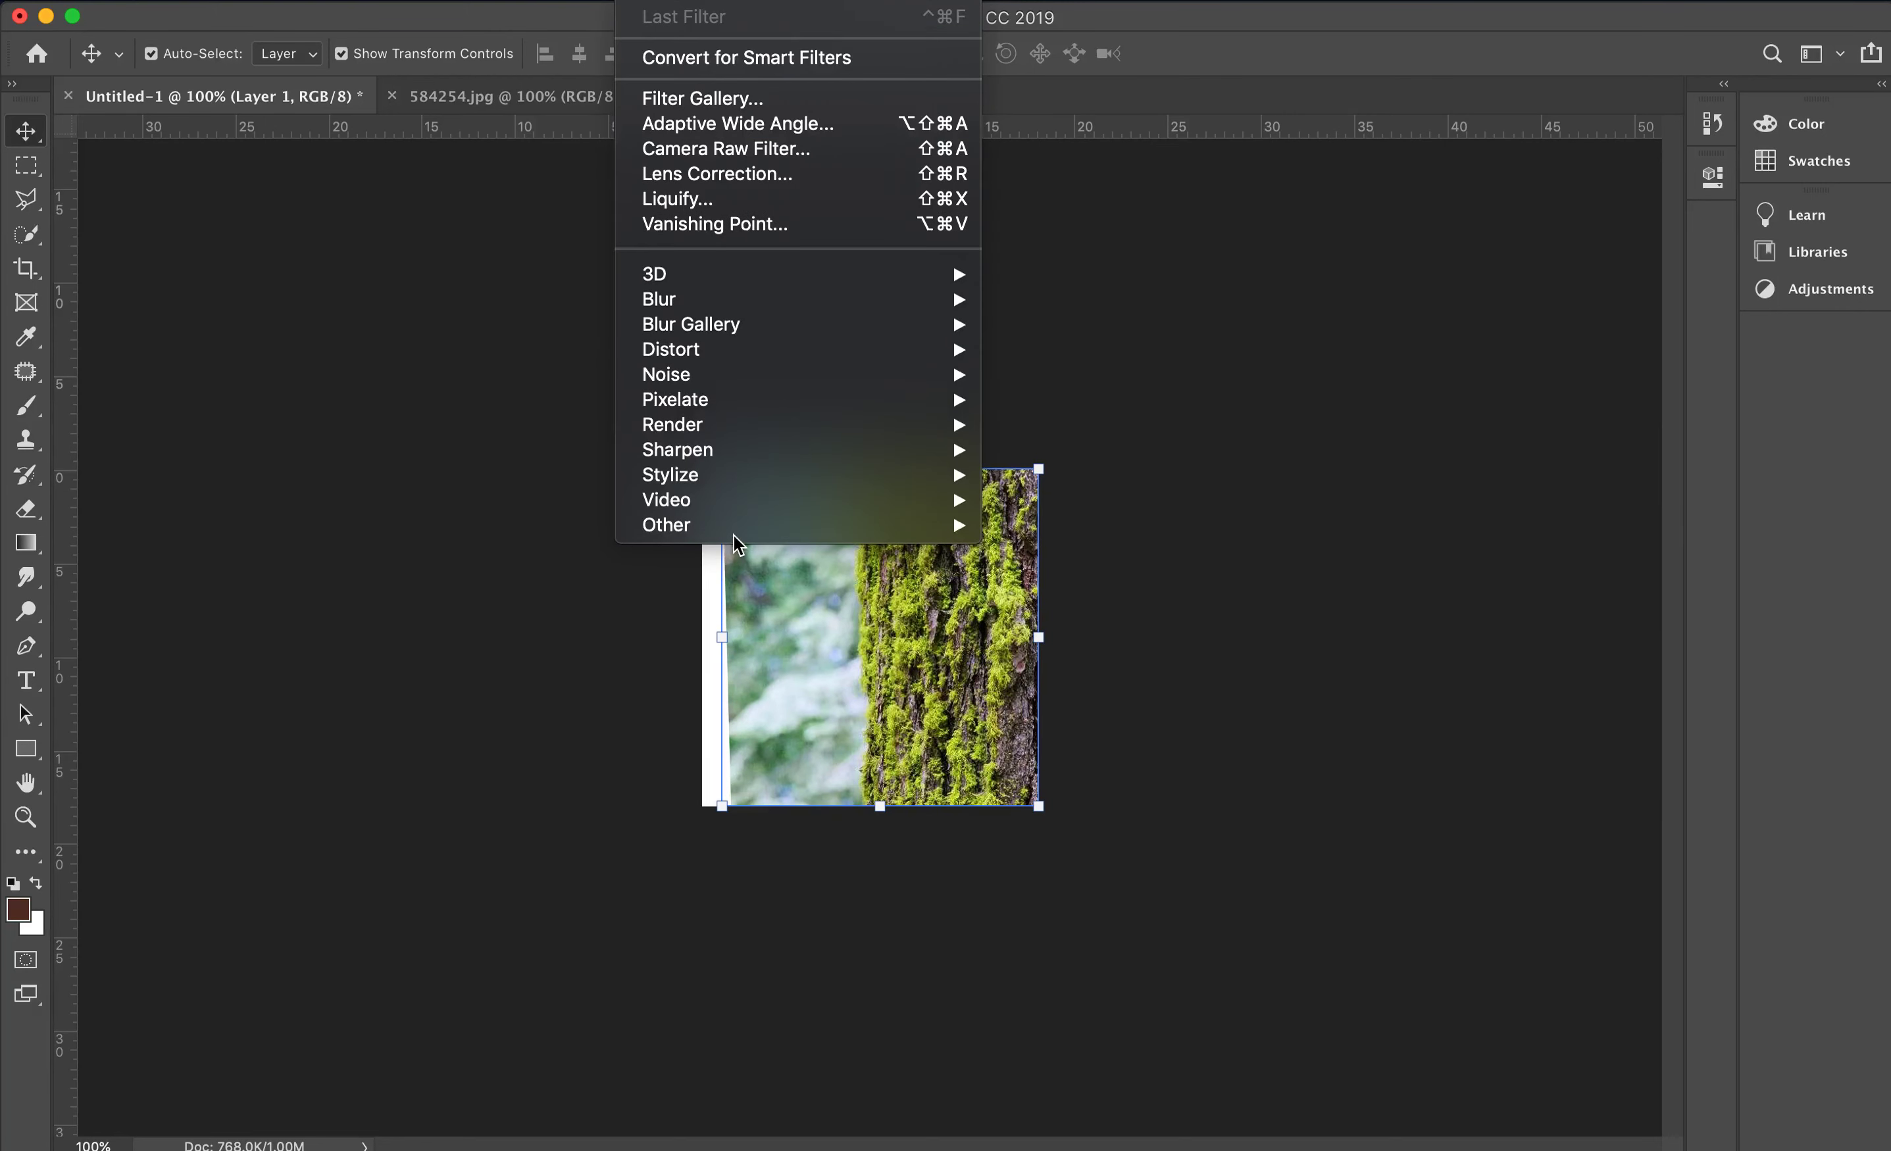
mouse_move(748, 536)
left_click(1076, 653)
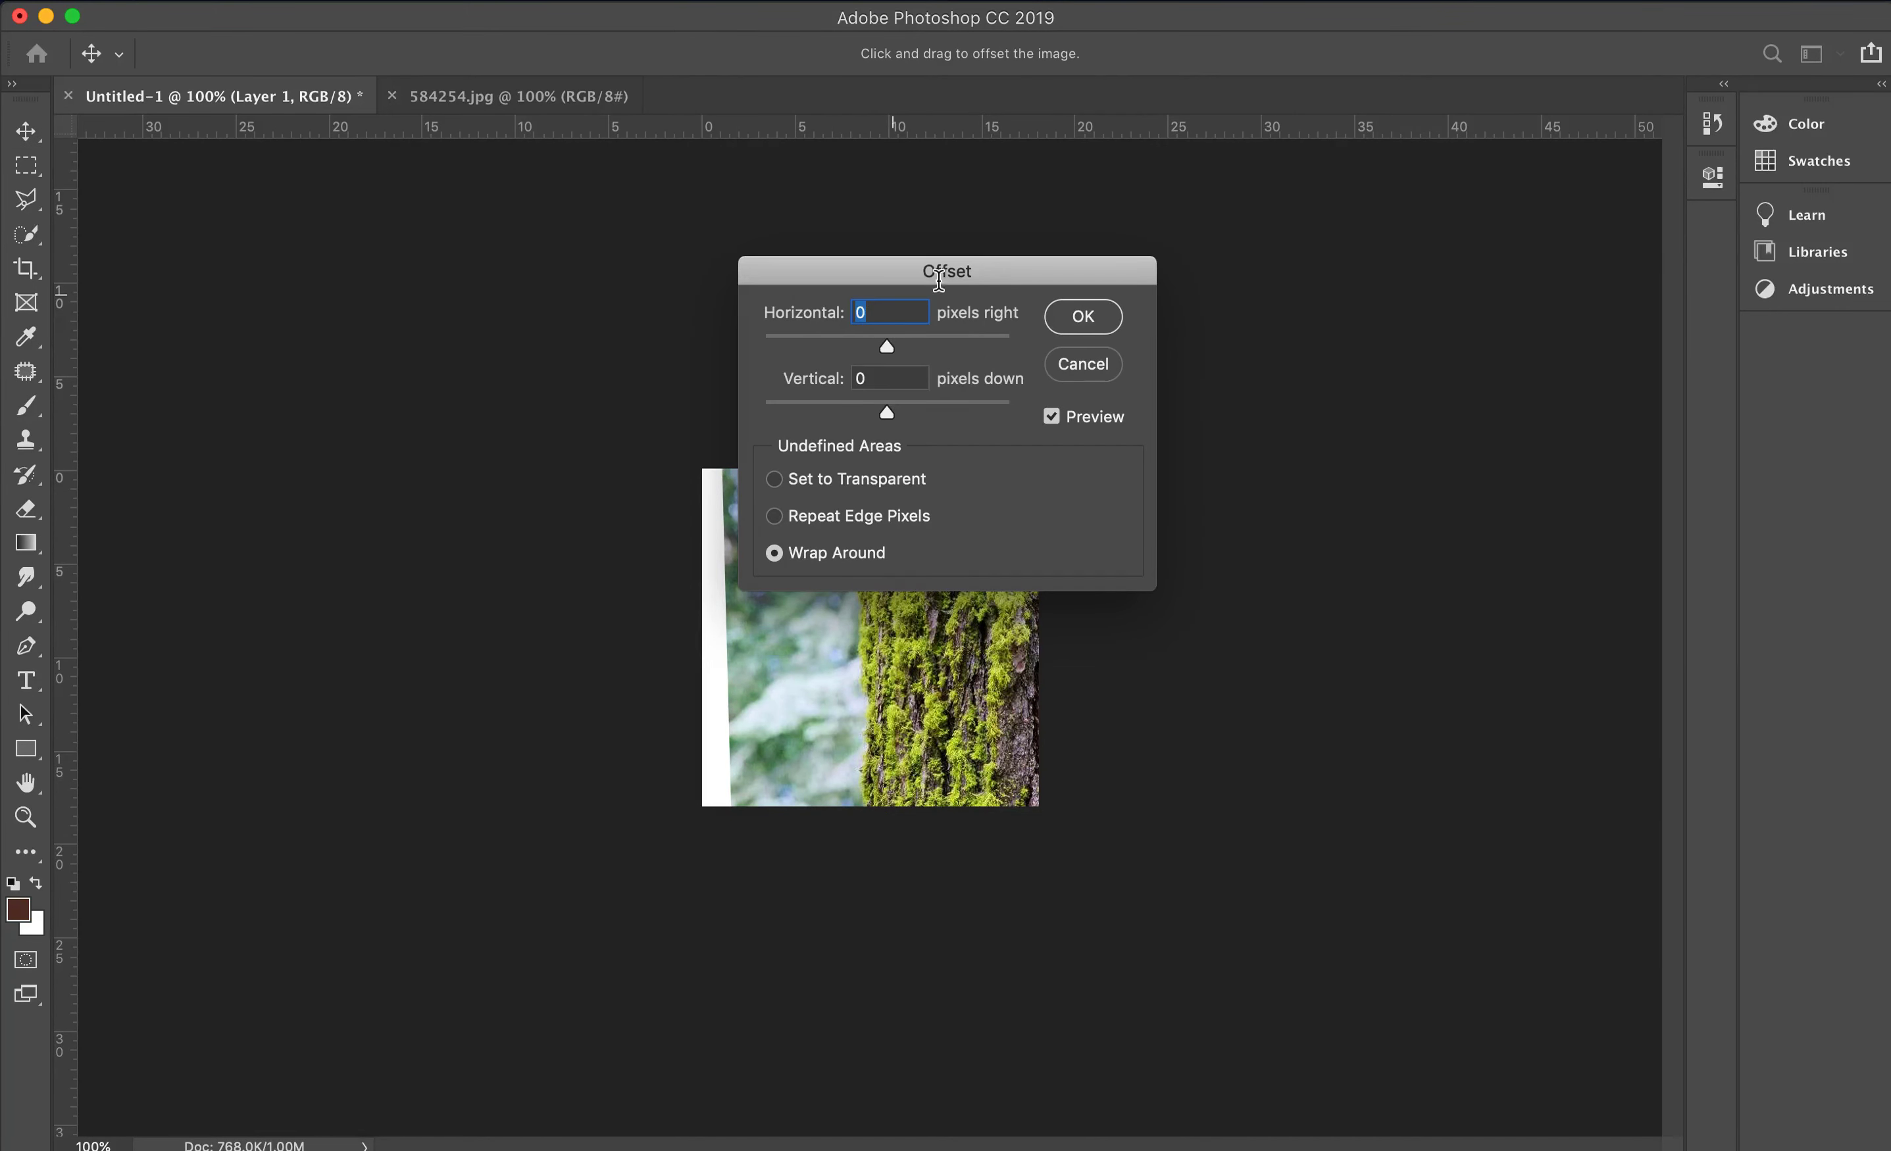
left_click_drag(920, 285, 1300, 336)
type("2562")
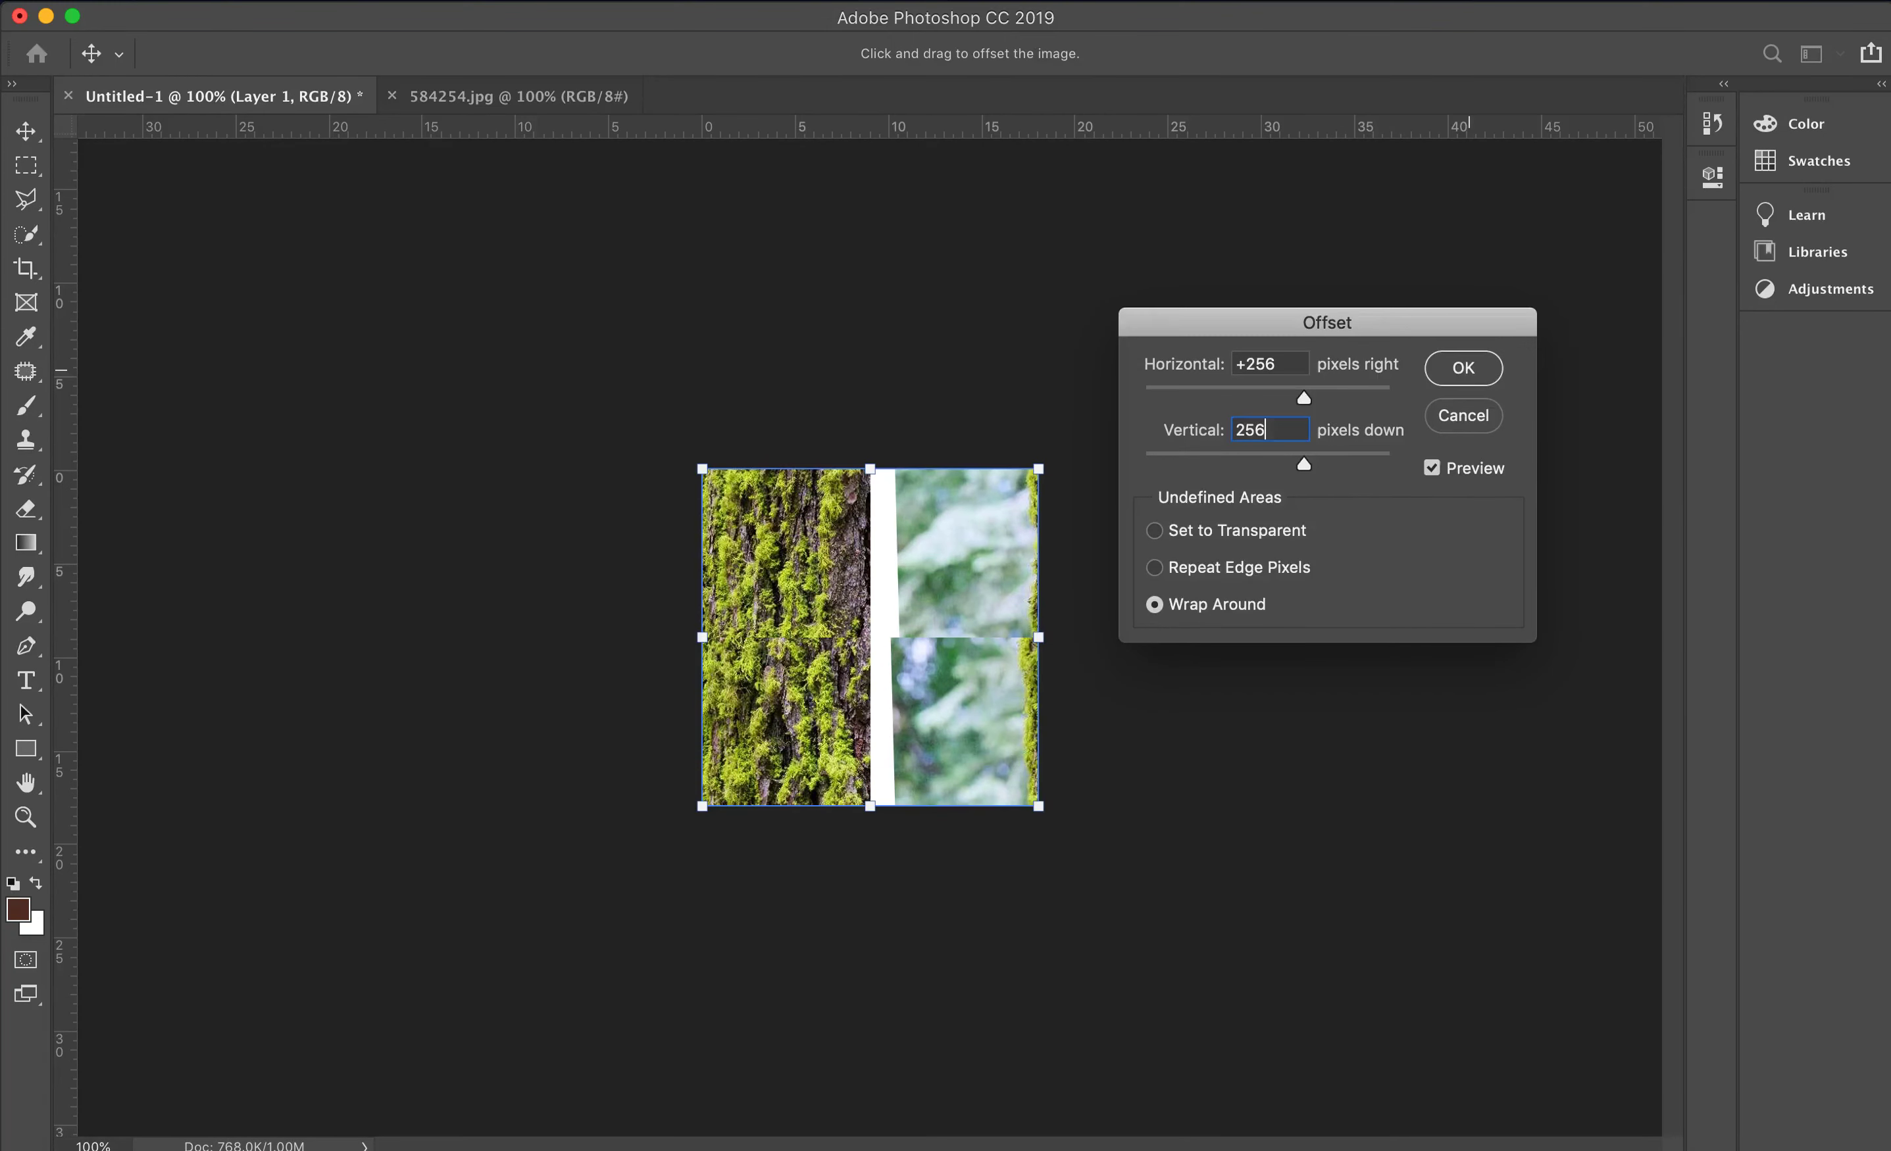
key("Return")
Step: Use the Patch tool to cover the leftmost part of the horizontal bark seam with mossy texture from above it
key("super+equal")
key("super+equal")
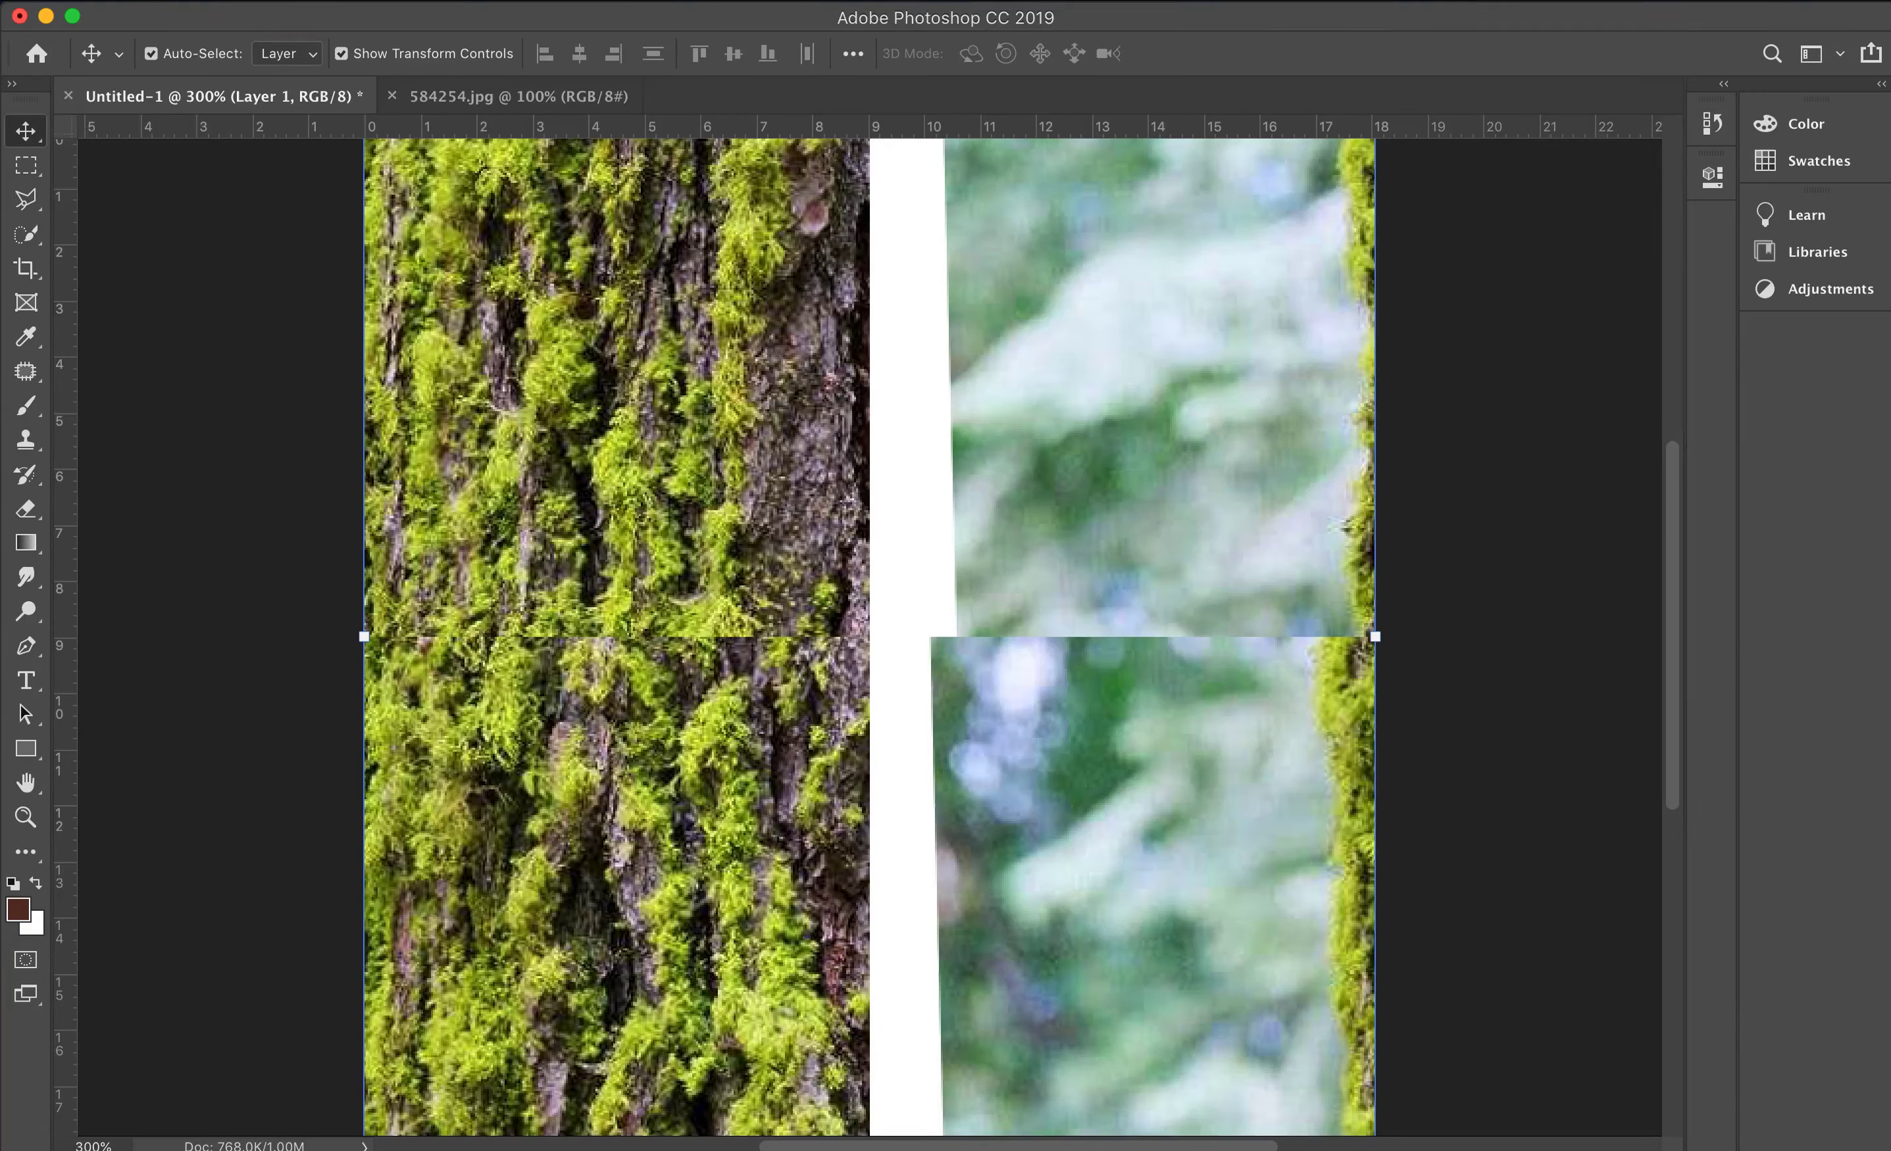
key("s")
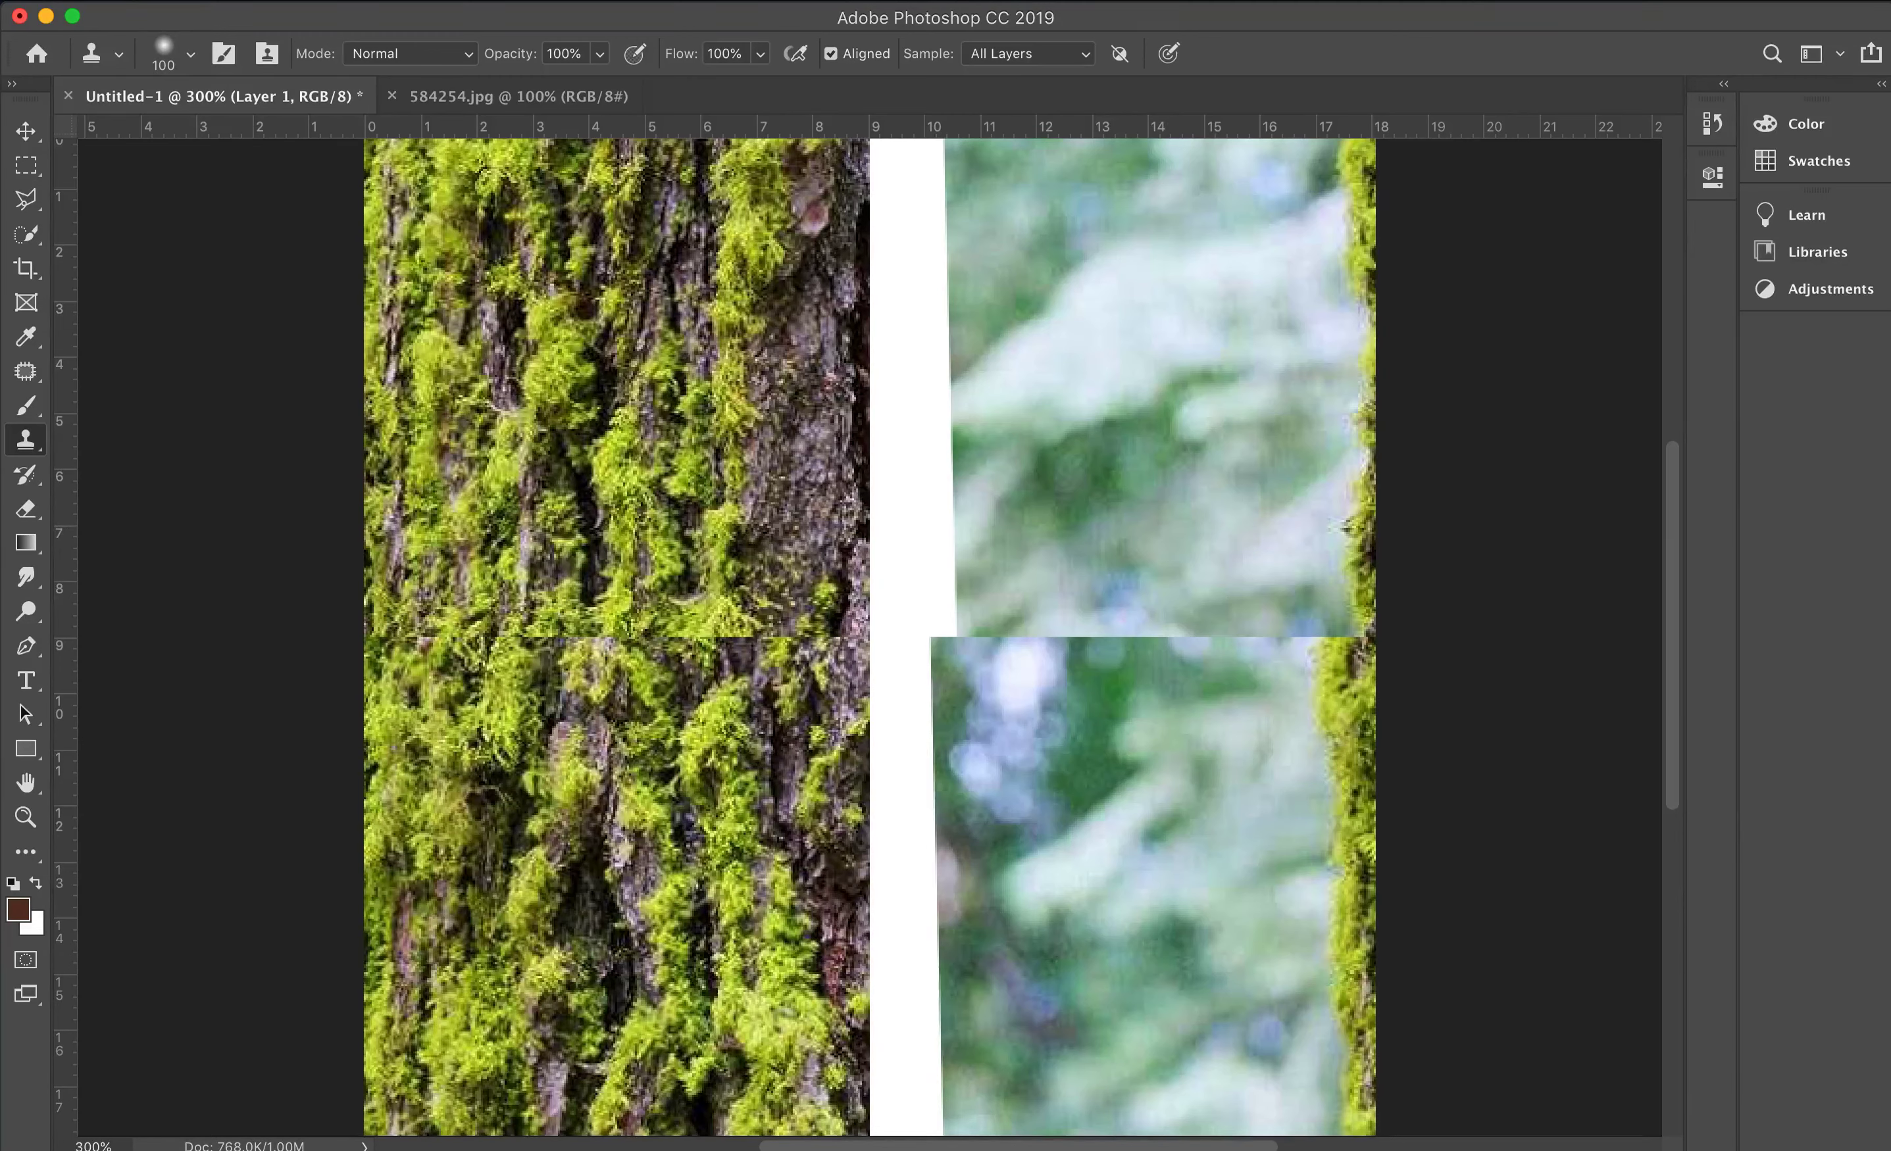
left_click(25, 439)
left_click(26, 371)
left_click(131, 420)
left_click_drag(404, 710, 445, 538)
left_click_drag(434, 624, 444, 396)
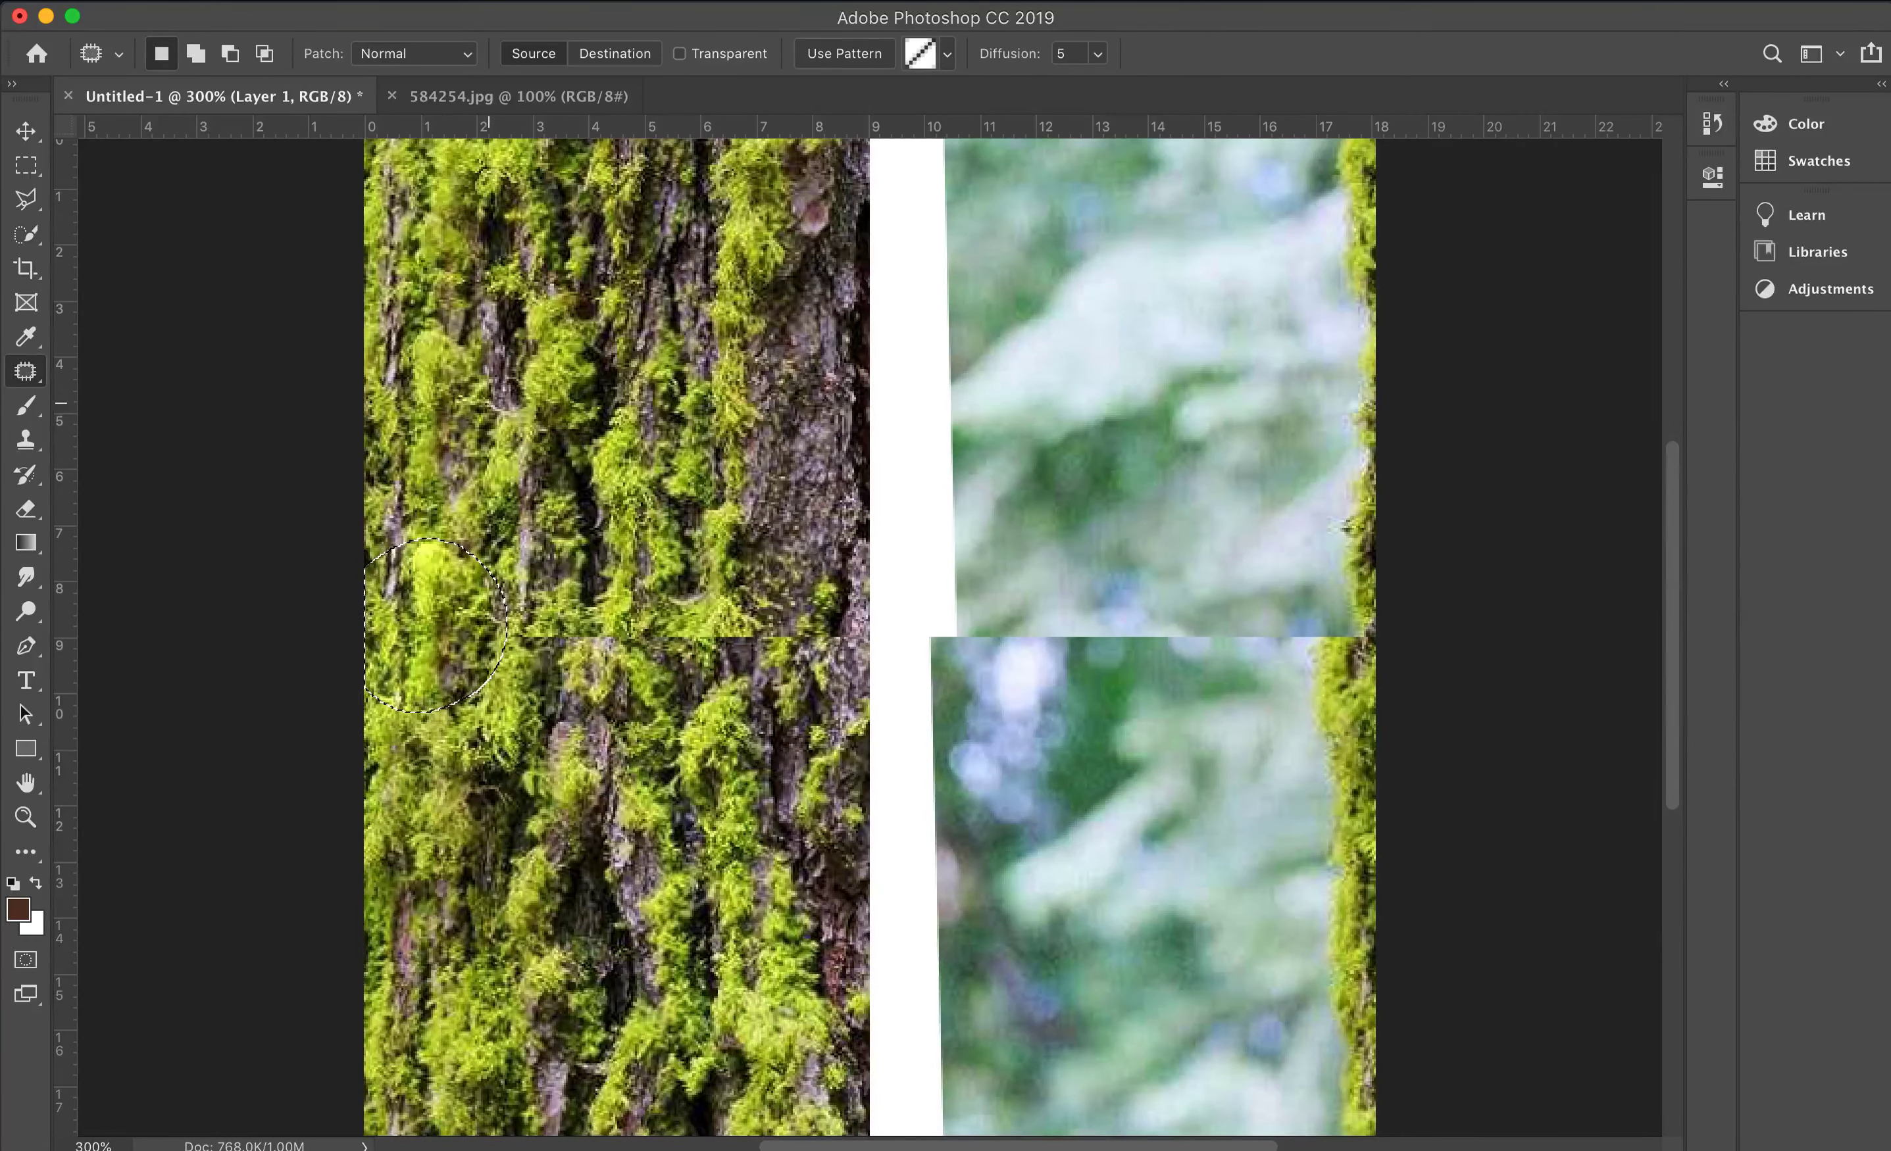
key("super+d")
Step: Patch the next stretches of the horizontal bark seam, up to the middle of the trunk, with nearby moss and bark
mouse_move(528, 688)
left_mouse_down()
mouse_move(542, 543)
mouse_move(526, 425)
mouse_move(494, 433)
left_mouse_up()
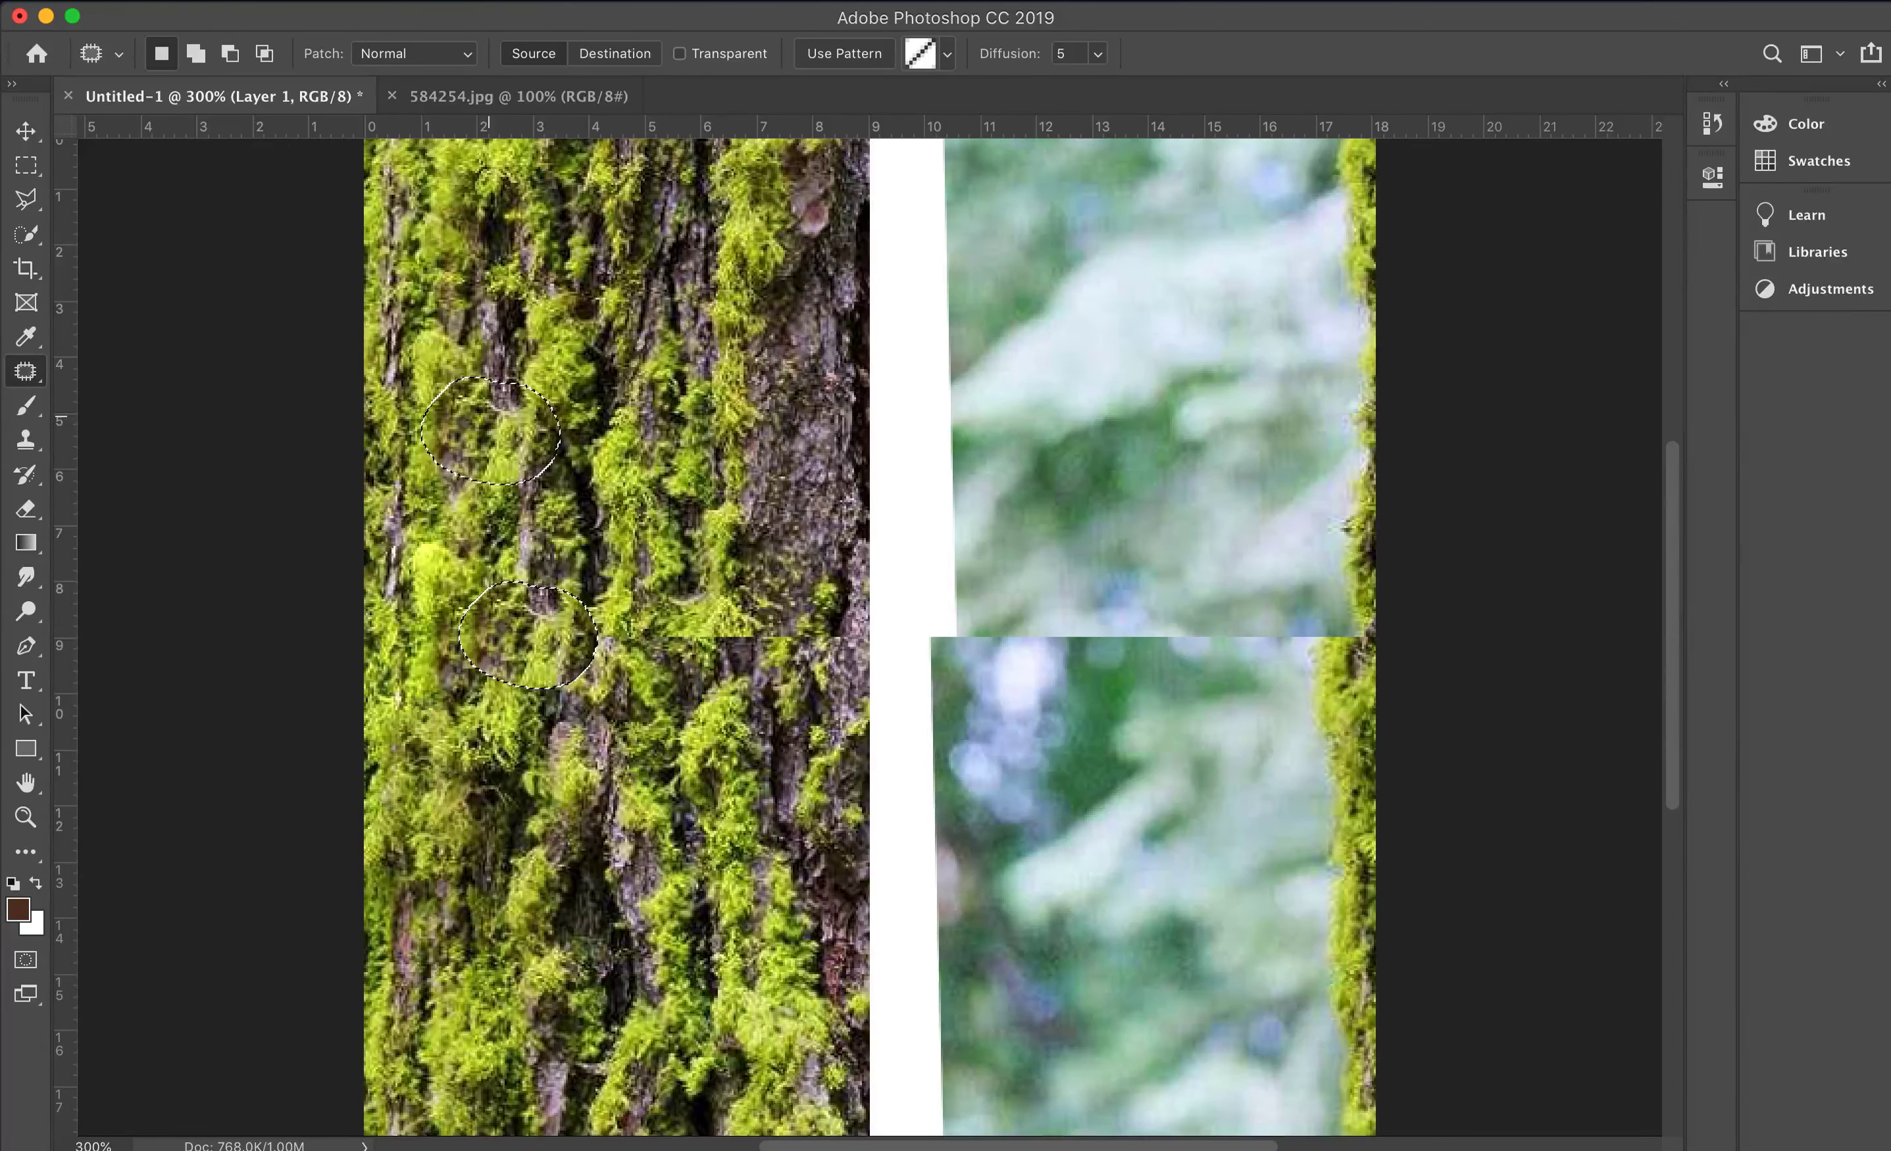
key("super+d")
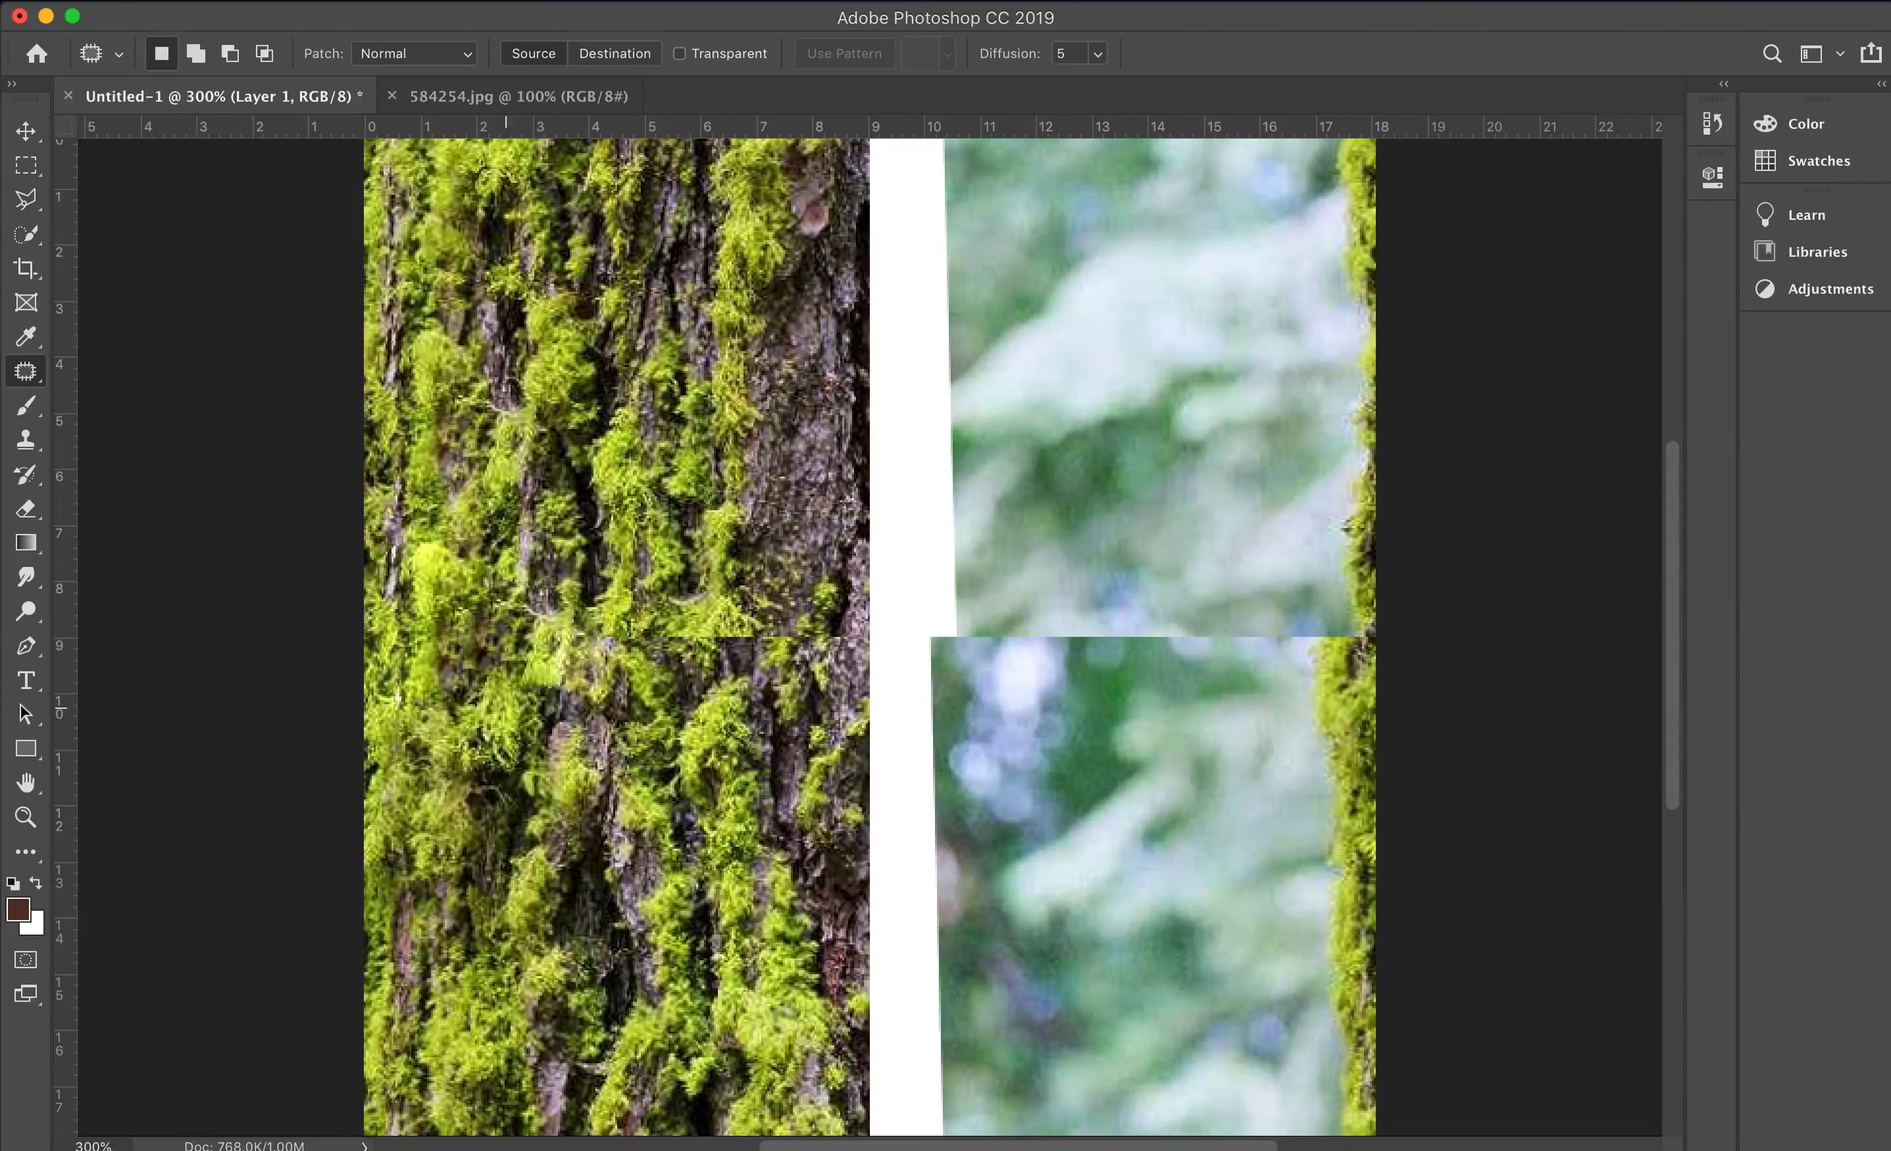
mouse_move(580, 722)
left_mouse_down()
mouse_move(574, 675)
mouse_move(442, 566)
mouse_move(460, 568)
left_mouse_up()
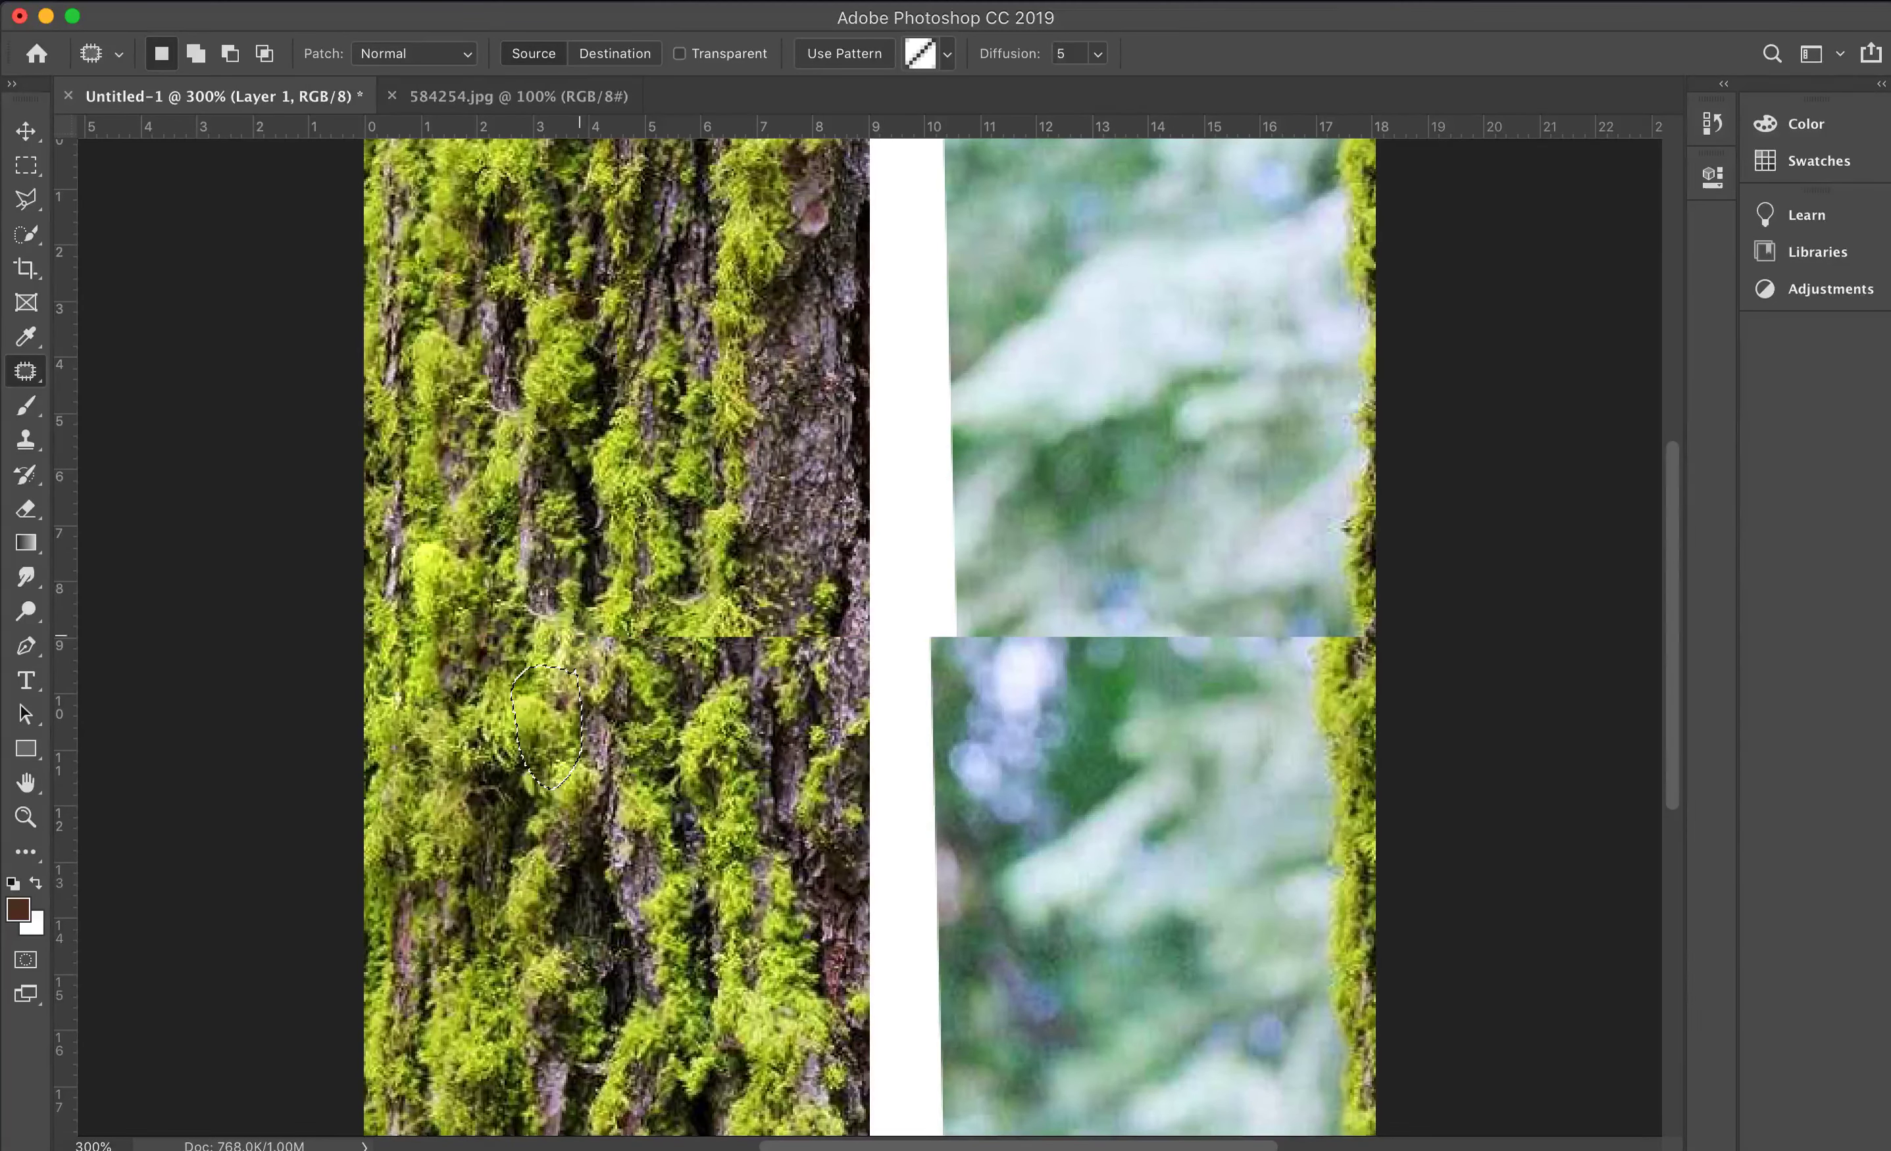
key("super+d")
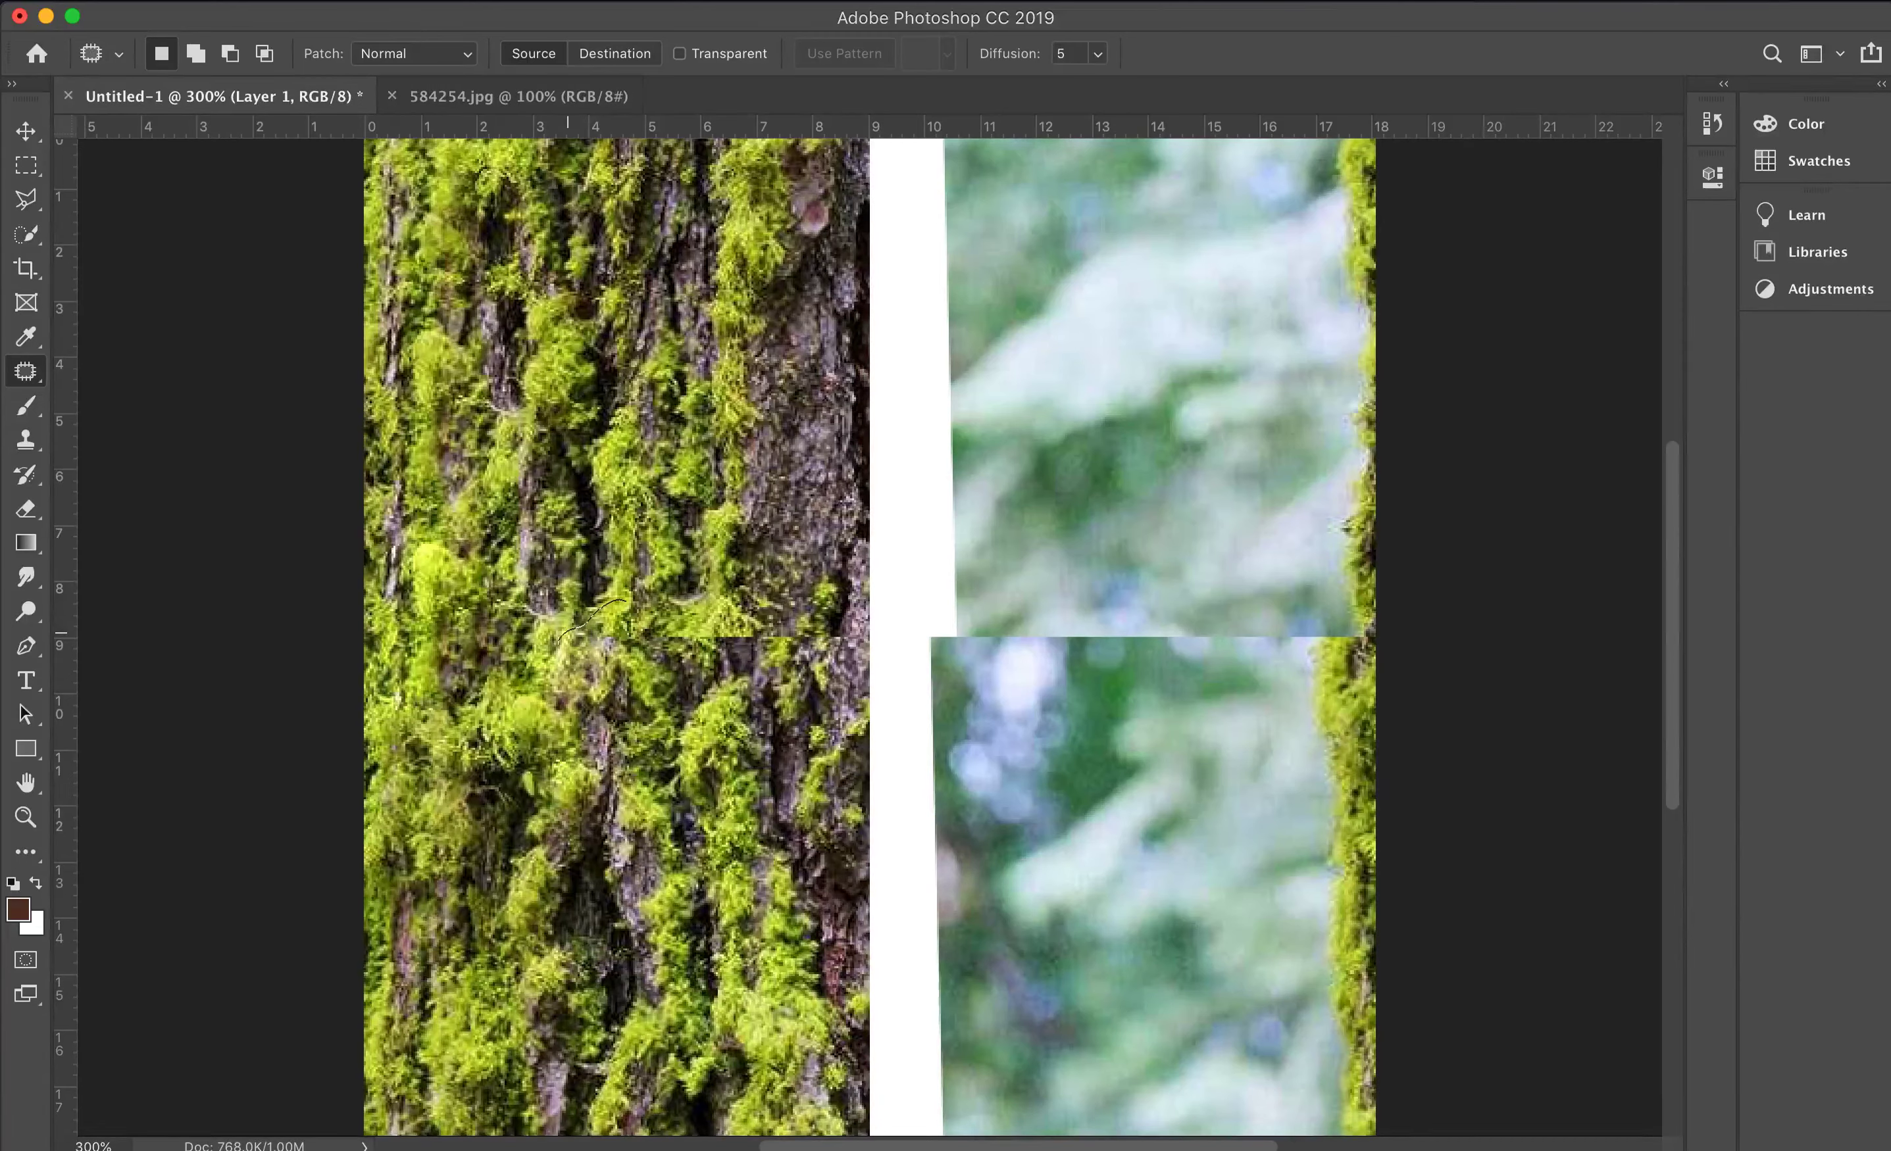
mouse_move(656, 613)
left_mouse_down()
mouse_move(624, 600)
mouse_move(590, 435)
mouse_move(652, 320)
left_mouse_up()
key("super+d")
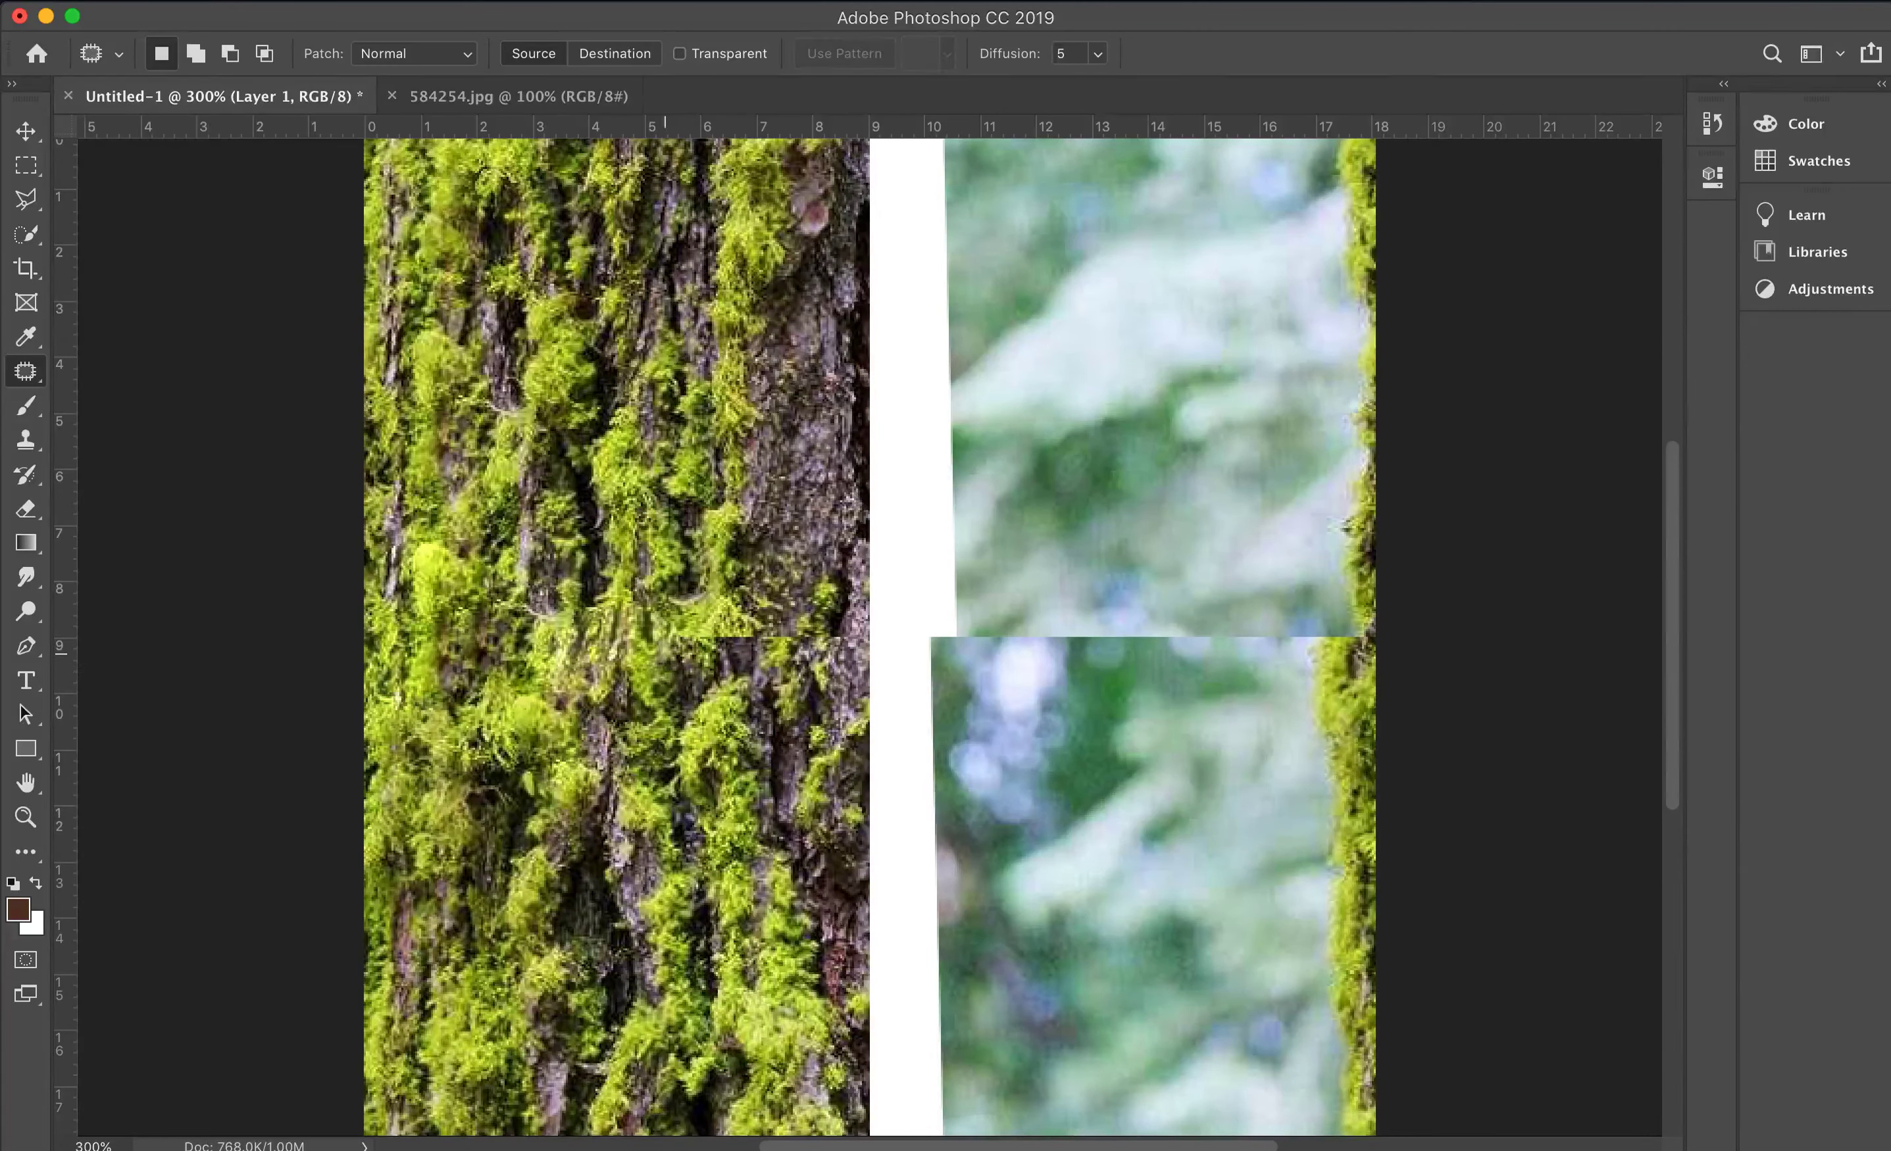
Step: Patch the seam remnants right of the trunk's middle with moss sampled from the area to their left
left_click_drag(672, 689, 618, 676)
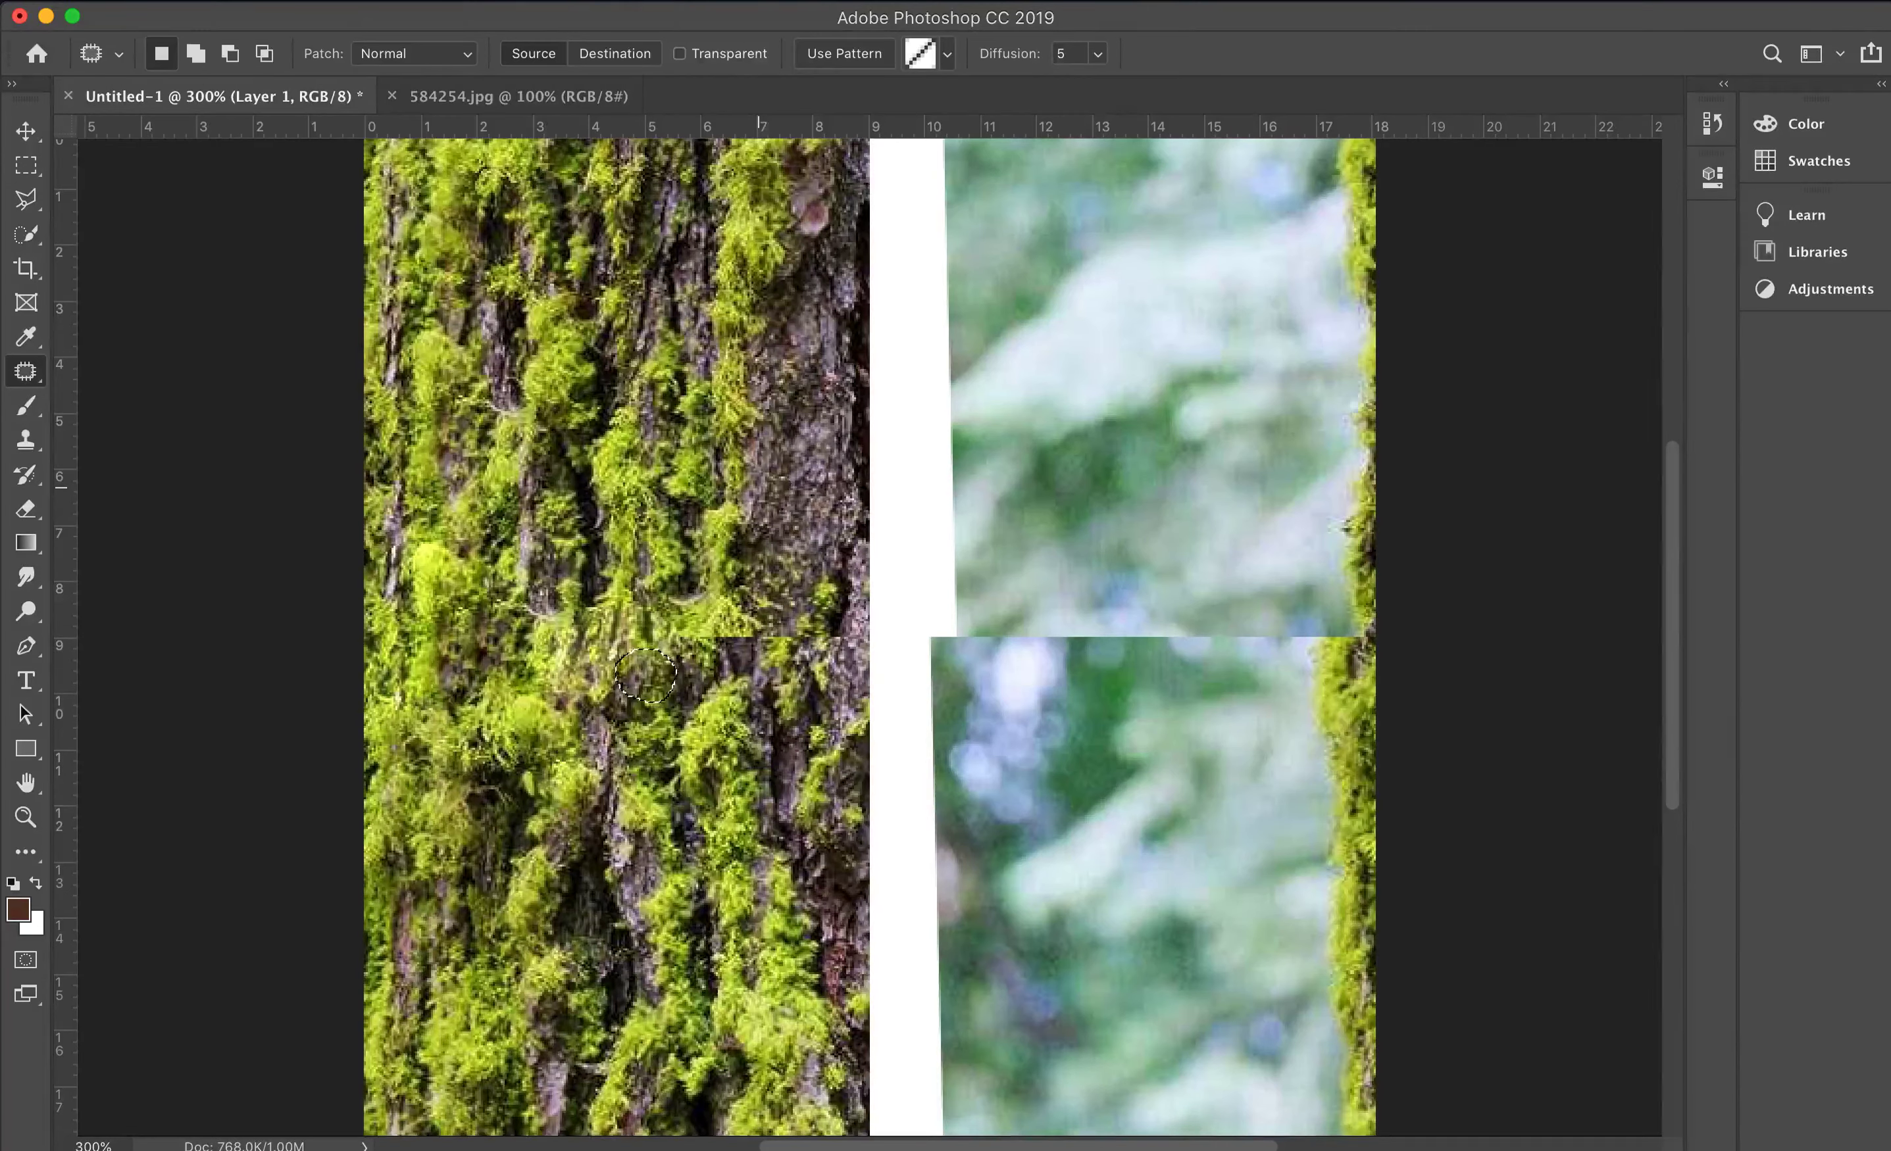
key("super+d")
mouse_move(773, 641)
left_mouse_down()
mouse_move(574, 536)
mouse_move(604, 458)
mouse_move(775, 479)
left_mouse_up()
key("super+z")
left_click_drag(714, 630, 552, 588)
key("super+d")
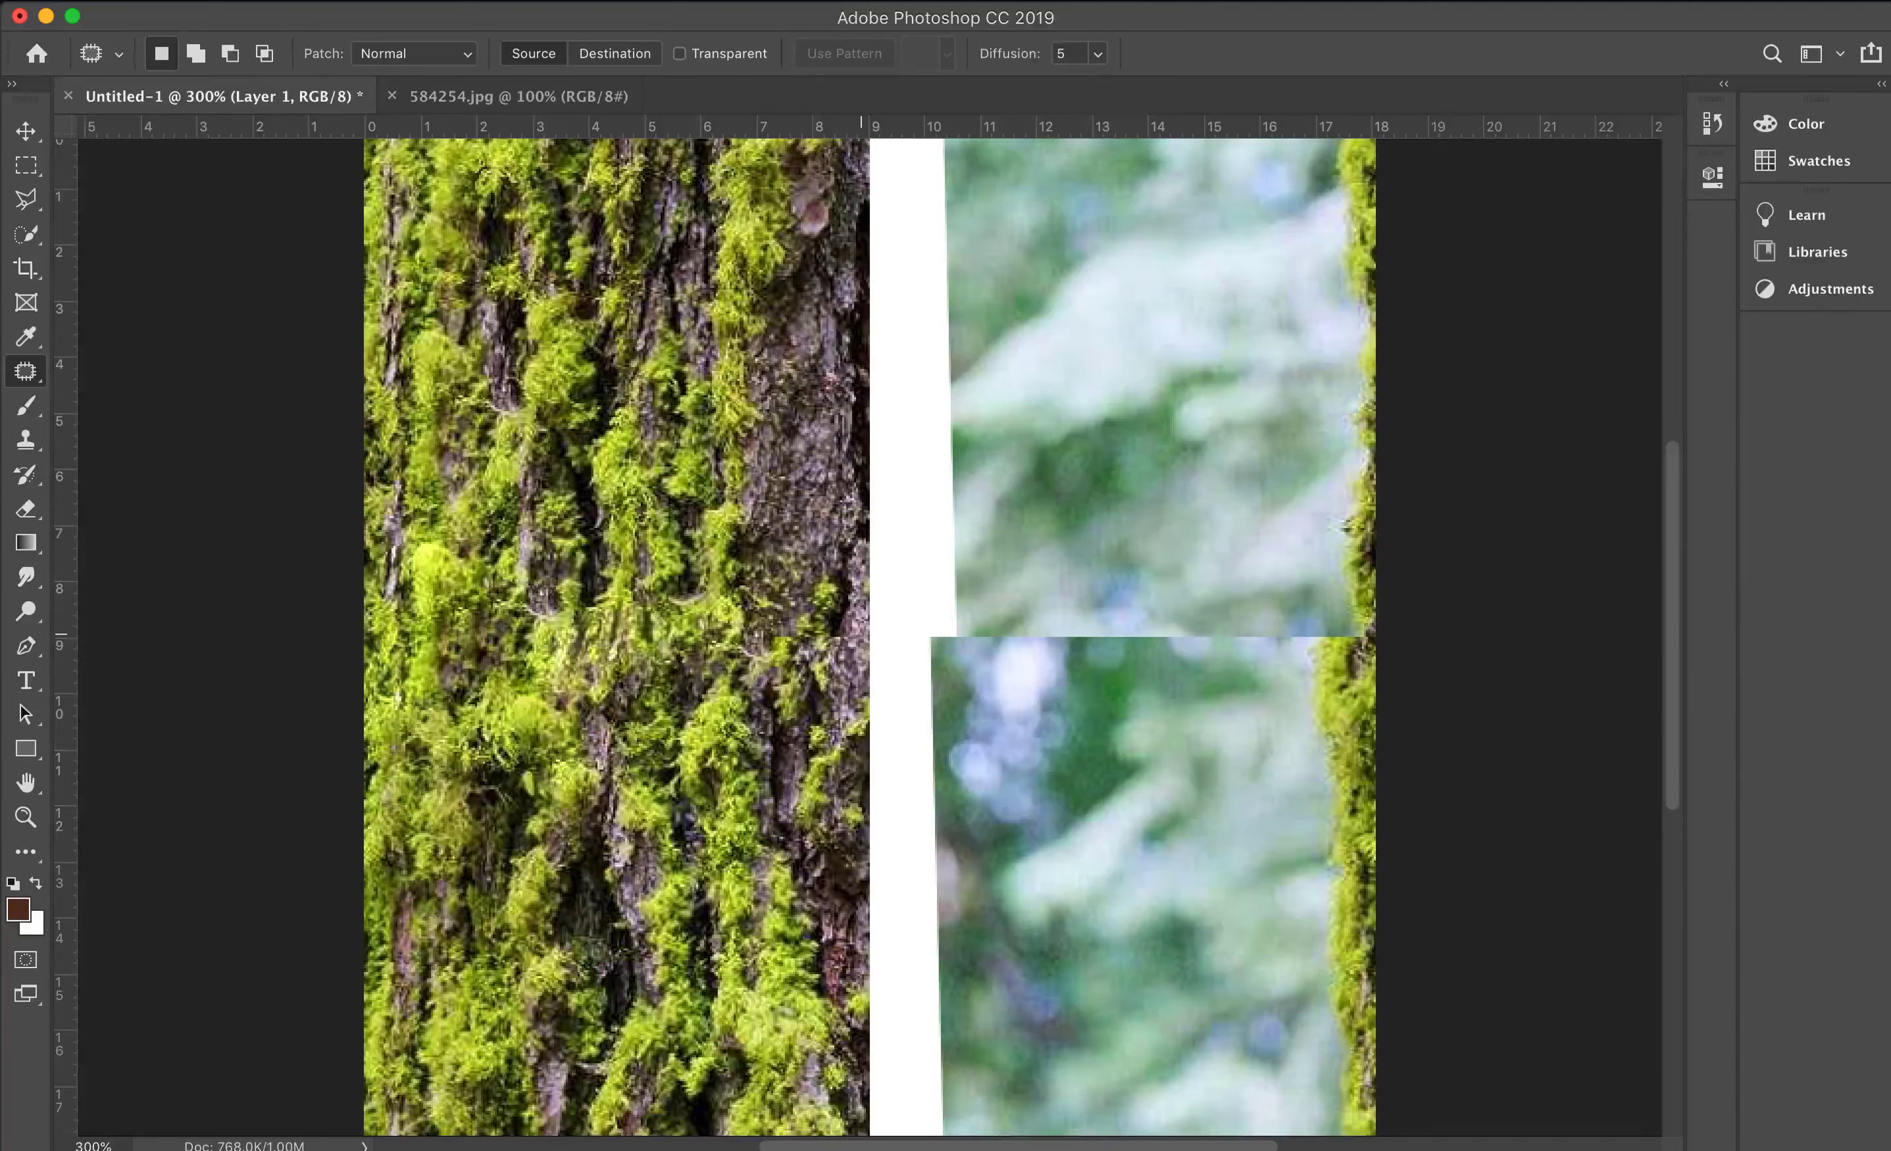
Step: Patch the last part of the bark seam, next to the white strip, with bark texture from just above it
mouse_move(862, 620)
left_mouse_down()
mouse_move(822, 569)
mouse_move(820, 496)
left_mouse_up()
key("super+d")
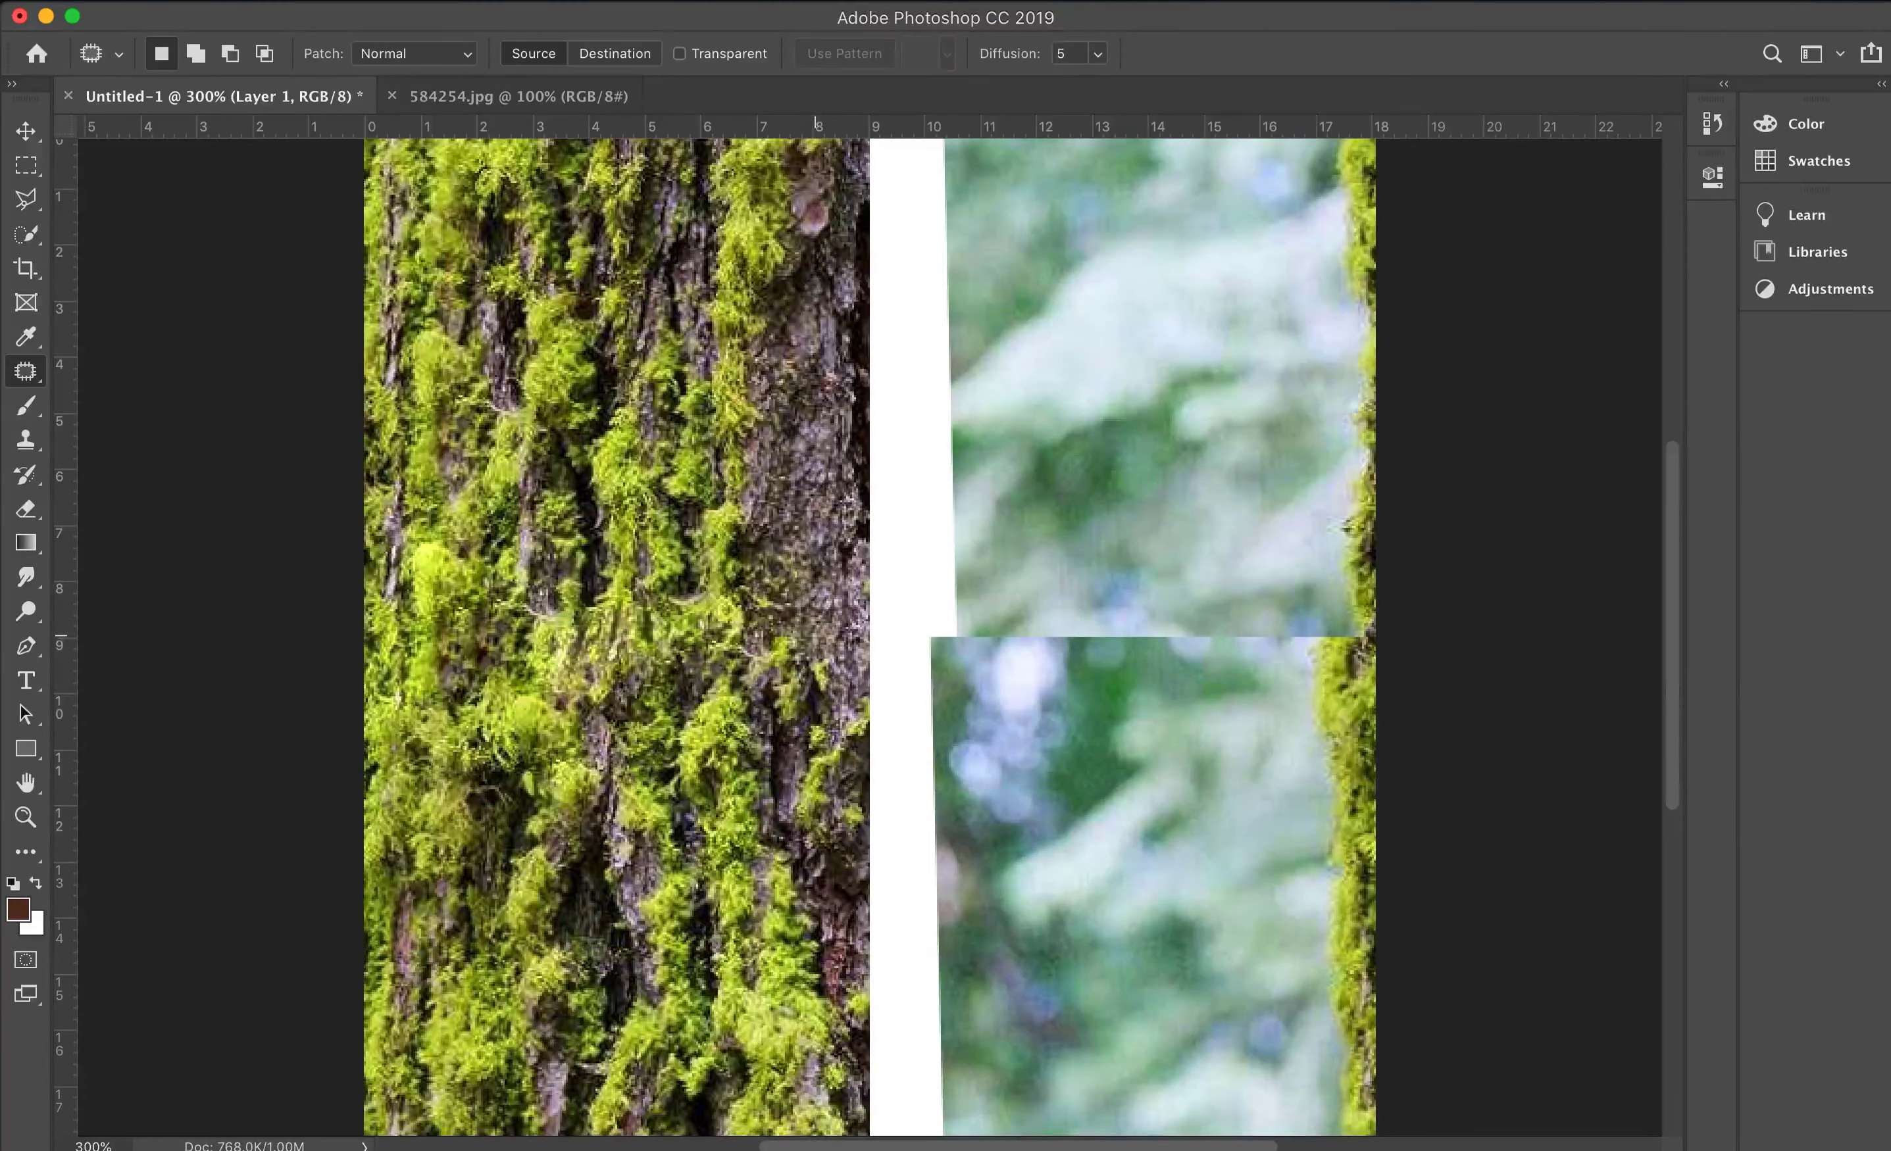
left_click_drag(829, 632, 824, 567)
key("super+d")
mouse_move(813, 693)
left_mouse_down()
mouse_move(807, 542)
mouse_move(826, 510)
left_mouse_up()
key("super+d")
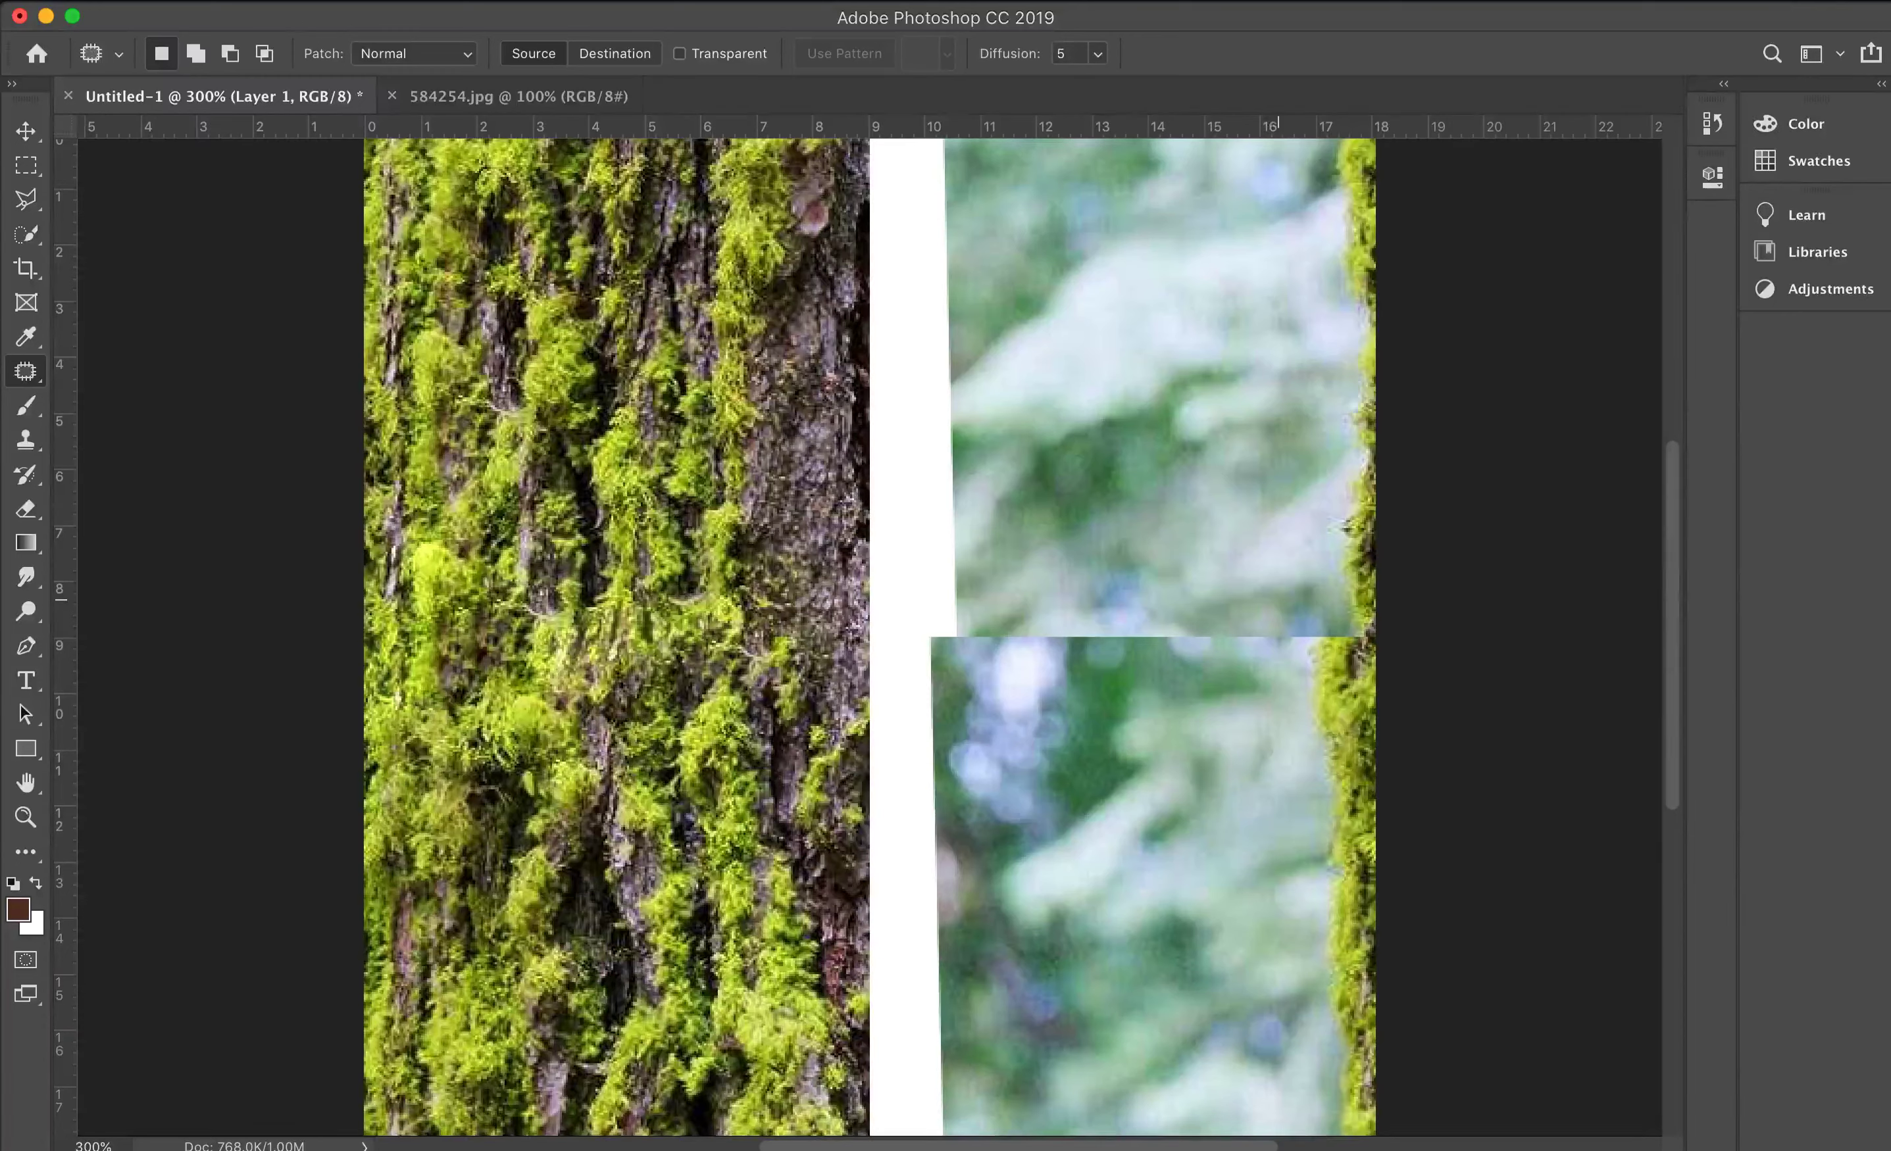
Step: Patch the horizontal seam across the blurred green background, from the right mossy edge to the white strip
mouse_move(1371, 614)
left_mouse_down()
mouse_move(1301, 656)
mouse_move(1233, 559)
mouse_move(1274, 669)
mouse_move(1253, 570)
left_mouse_up()
key("super+d")
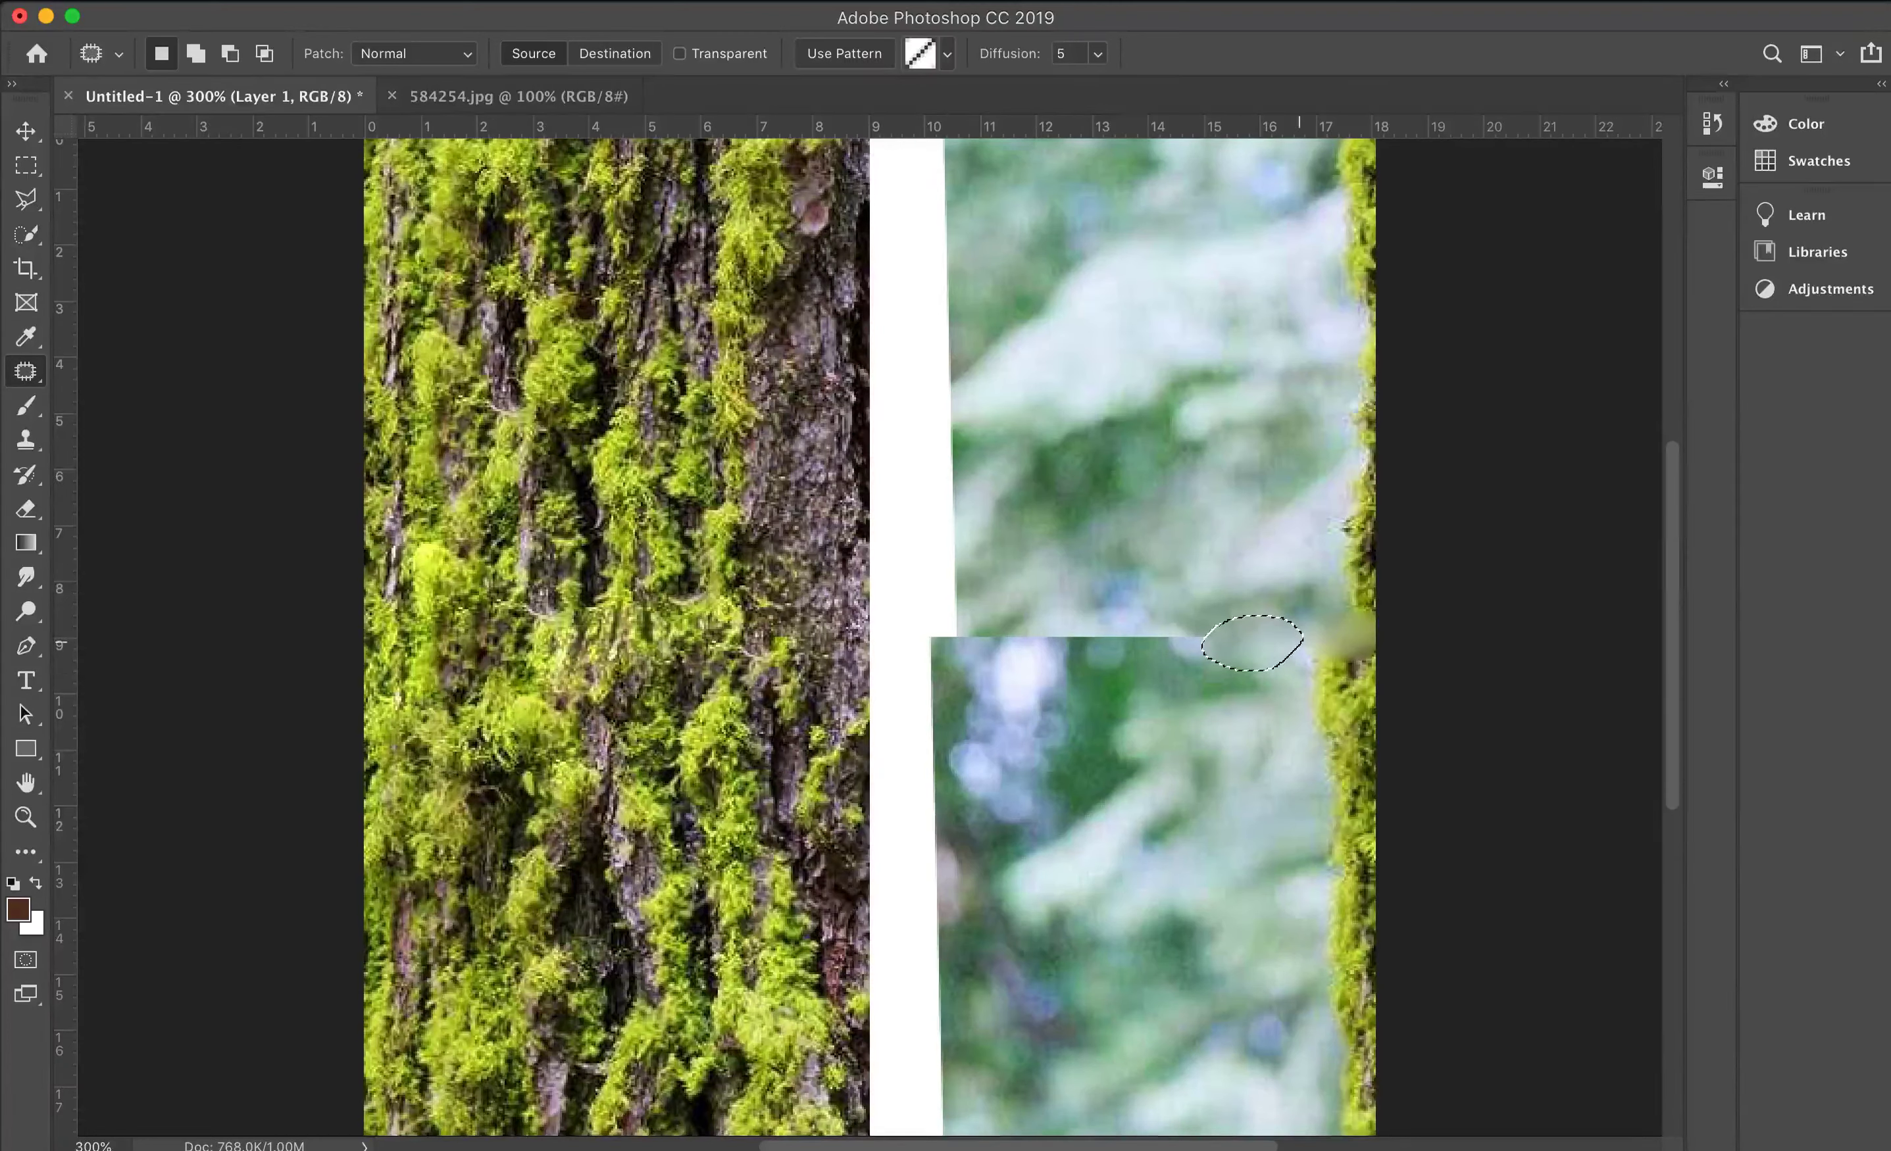
key("super+d")
mouse_move(1216, 620)
left_mouse_down()
mouse_move(1140, 630)
mouse_move(1155, 590)
left_mouse_up()
key("super+d")
mouse_move(1050, 621)
left_mouse_down()
mouse_move(1167, 624)
mouse_move(1110, 633)
mouse_move(1110, 589)
left_mouse_up()
key("super+d")
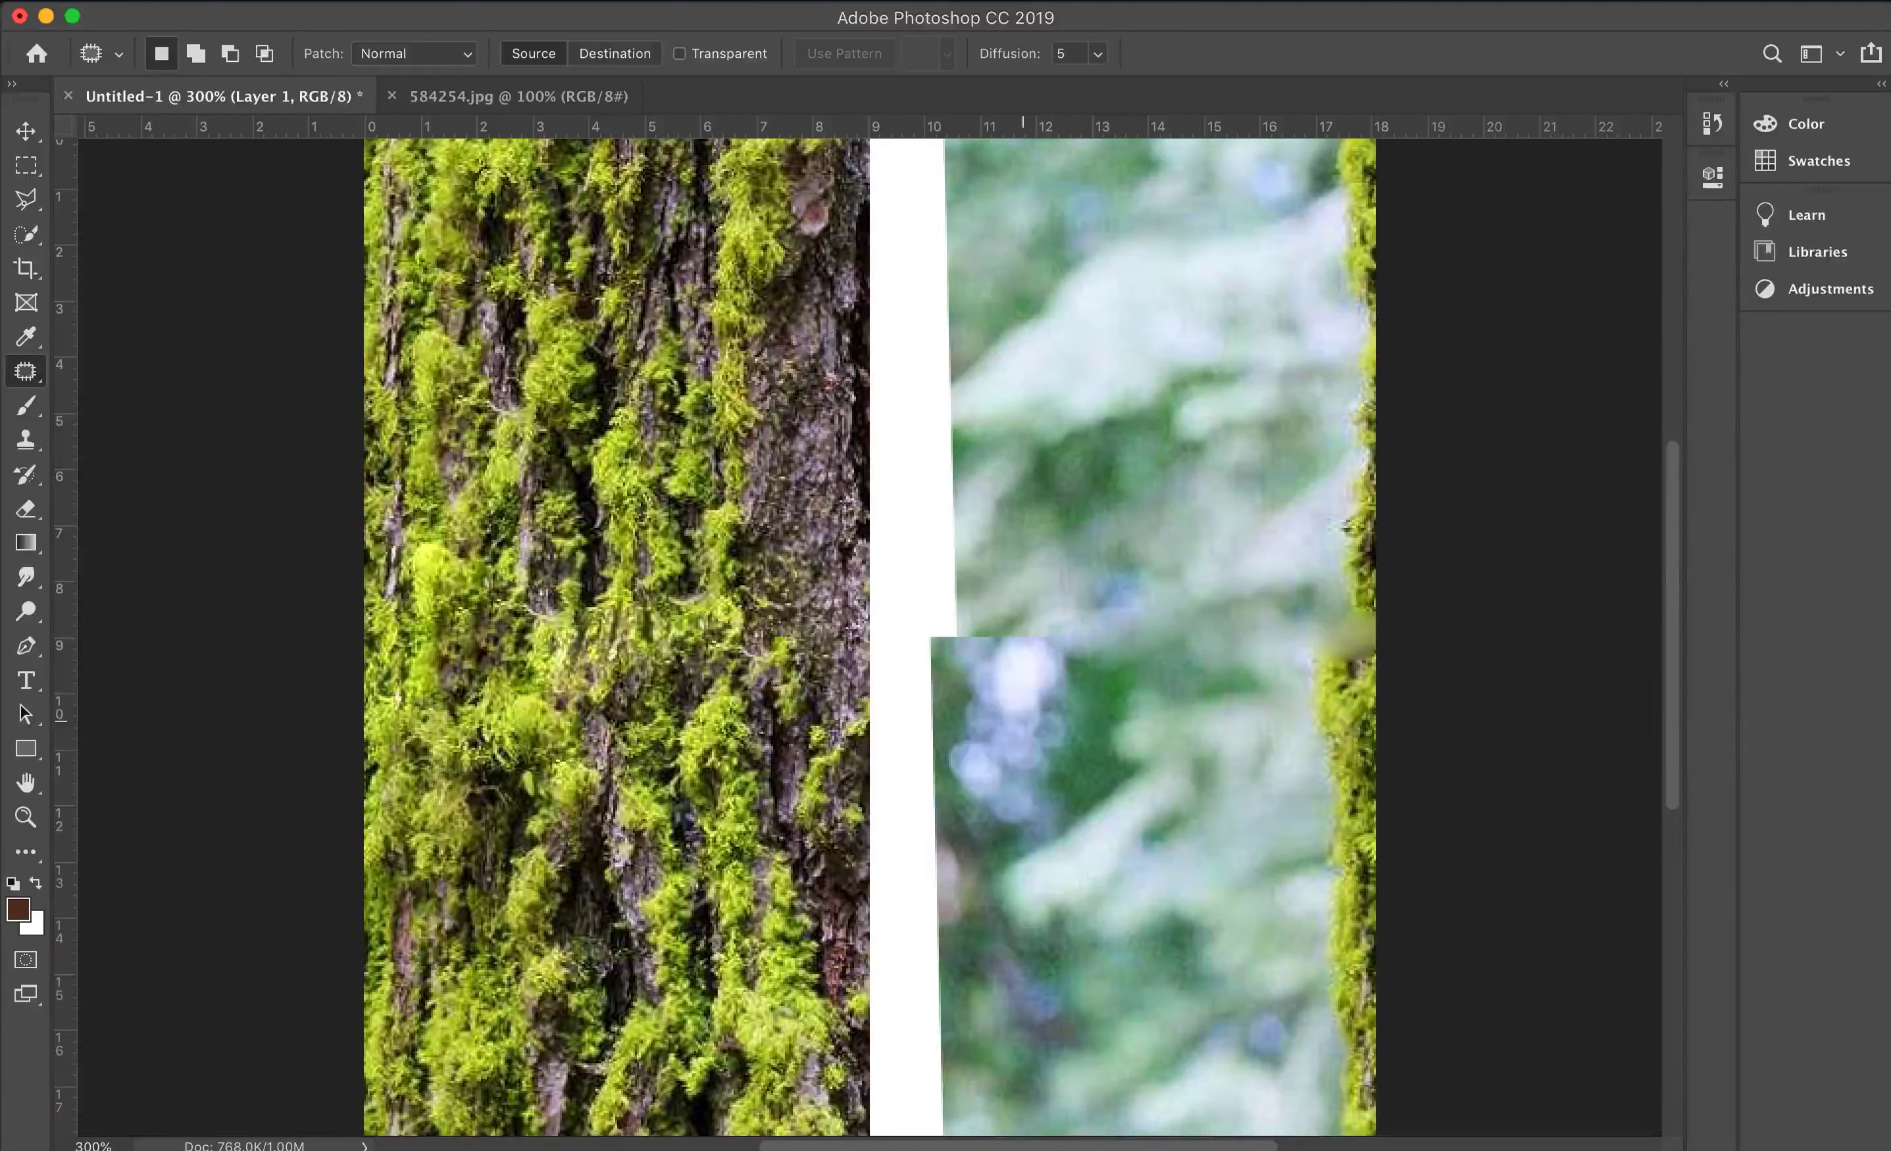
mouse_move(1053, 617)
left_mouse_down()
mouse_move(970, 668)
mouse_move(1105, 547)
left_mouse_up()
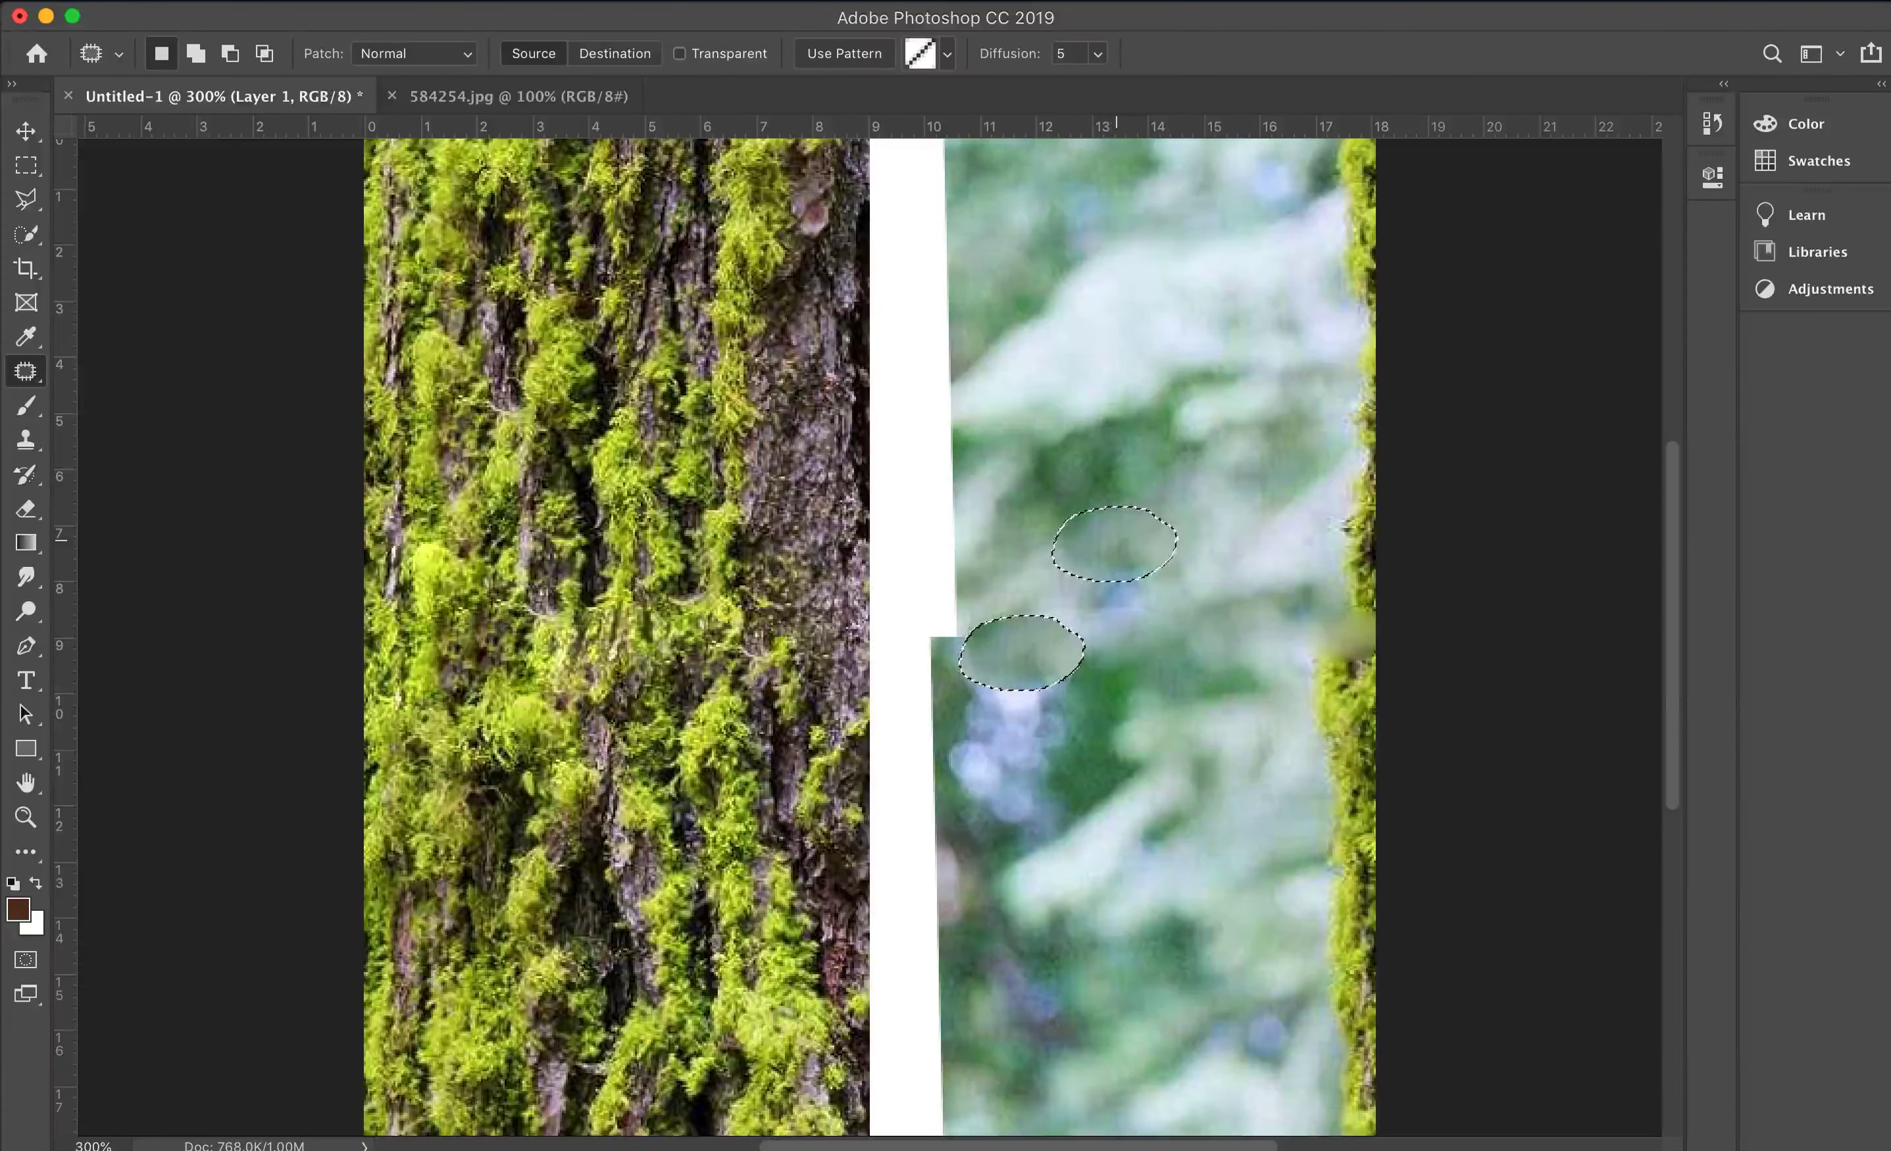
key("super+d")
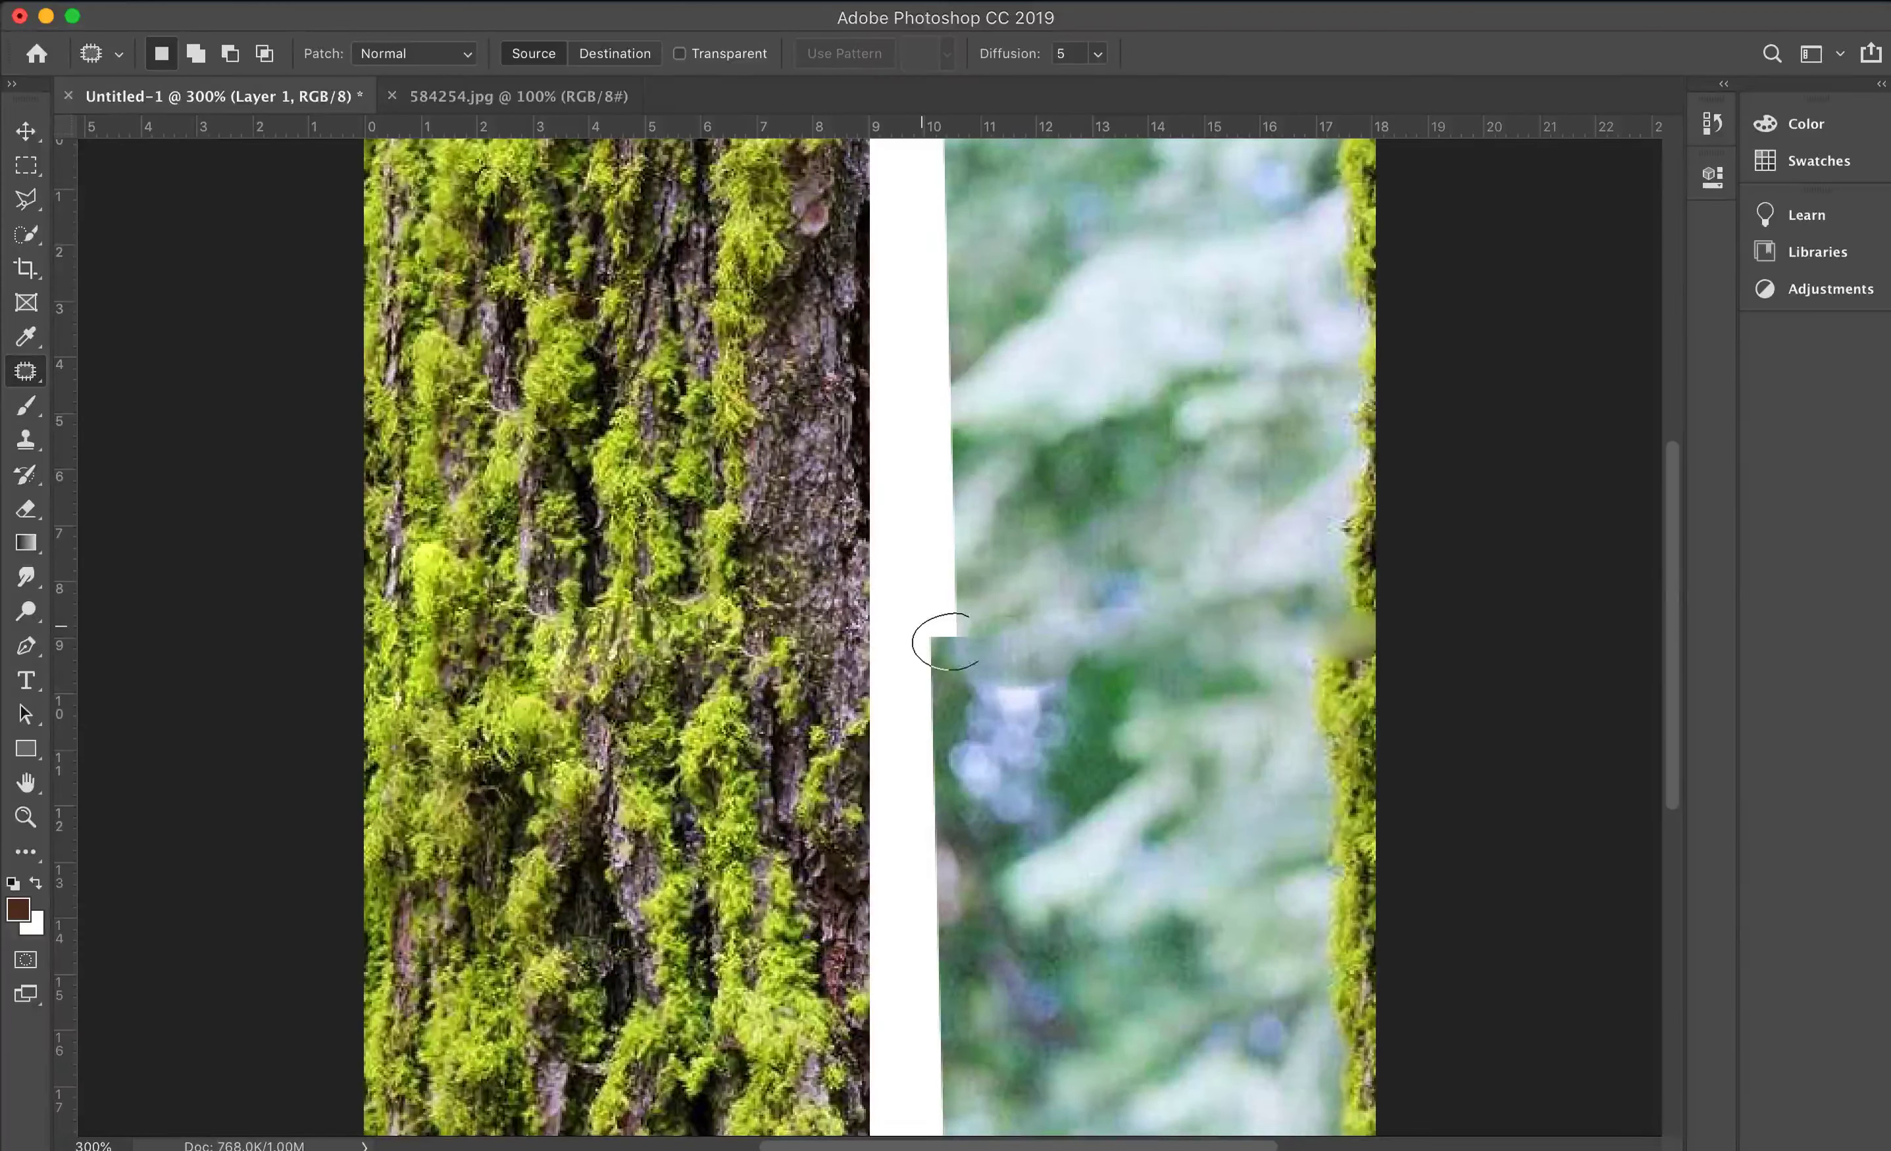
left_click_drag(977, 666, 967, 617)
key("super+d")
Step: Select the bark half of the image with a rectangular marquee and copy it to a new layer
key("super+minus")
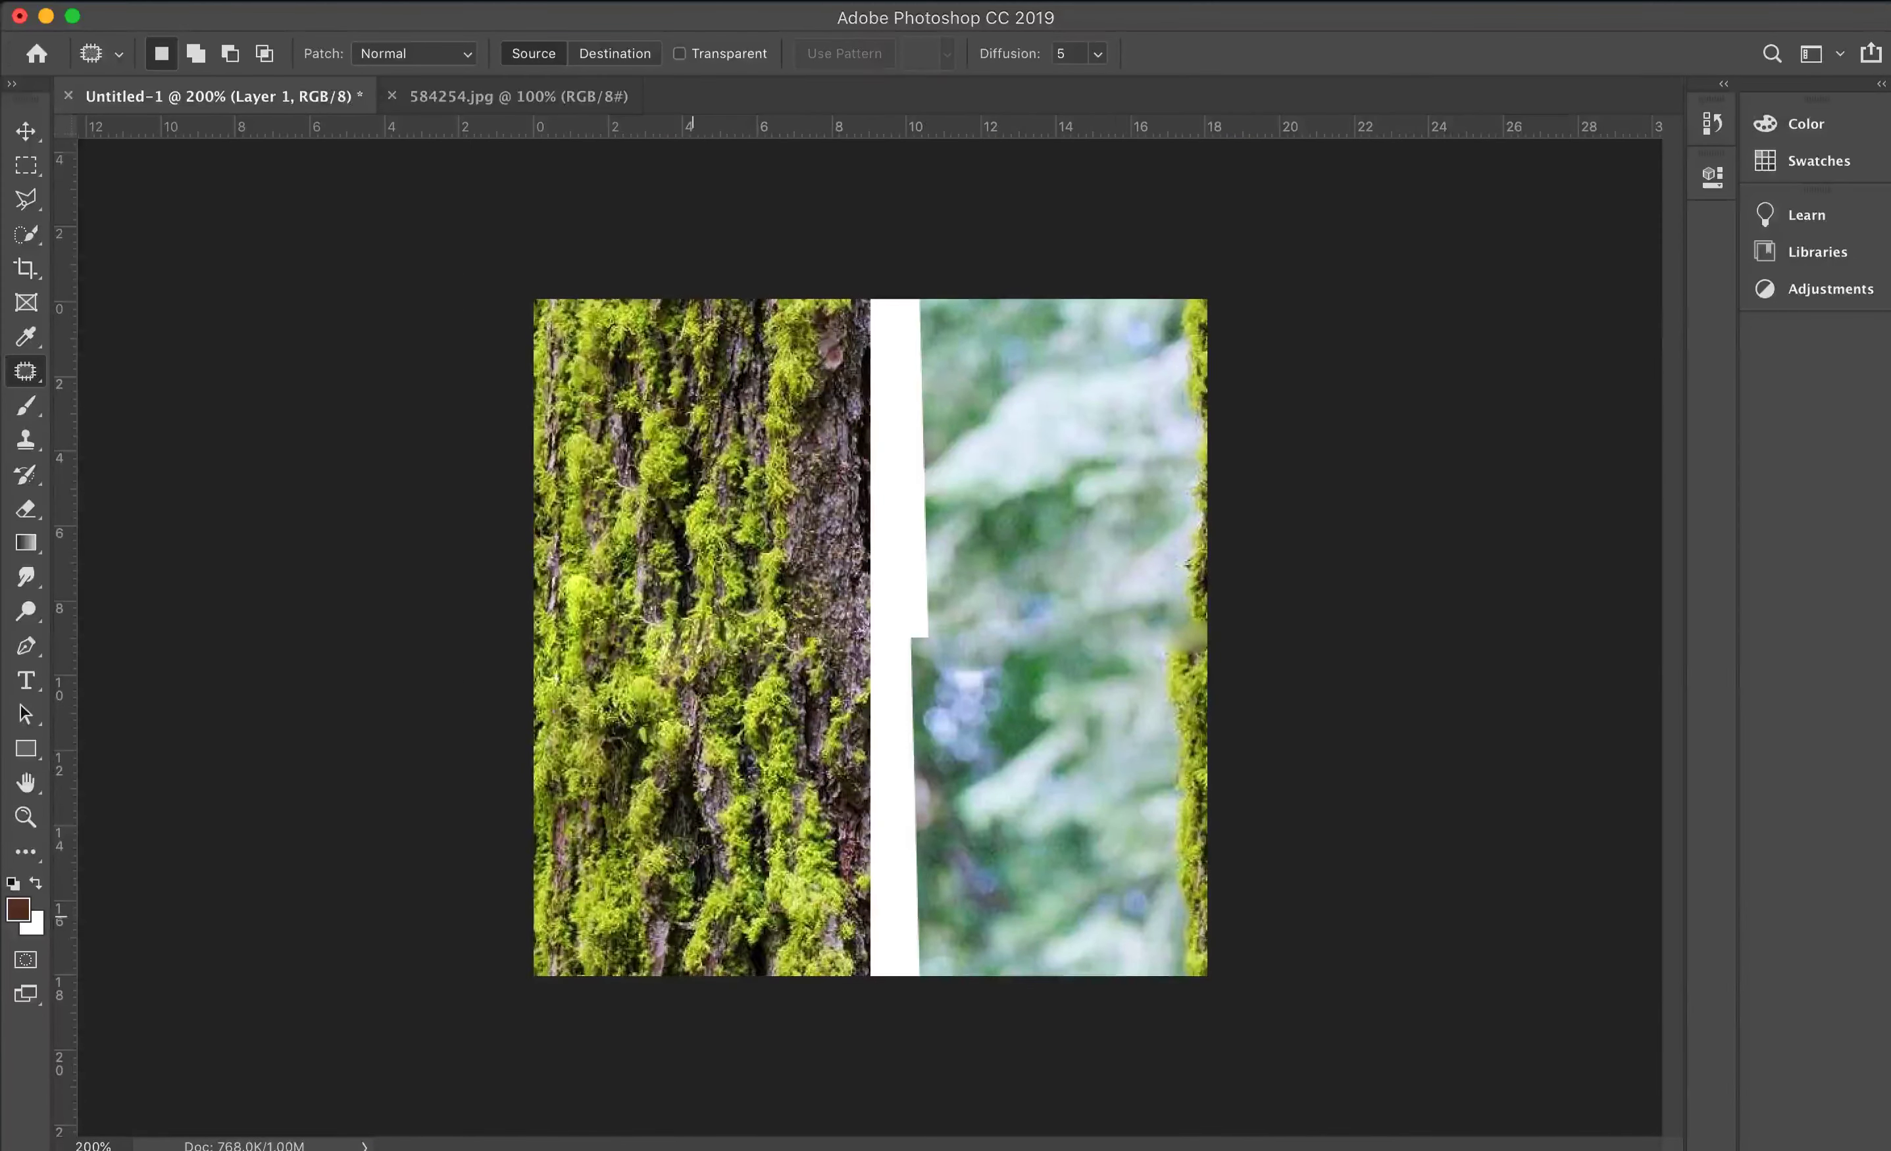
key("m")
left_click_drag(533, 299, 868, 1084)
left_click_drag(870, 975, 870, 975)
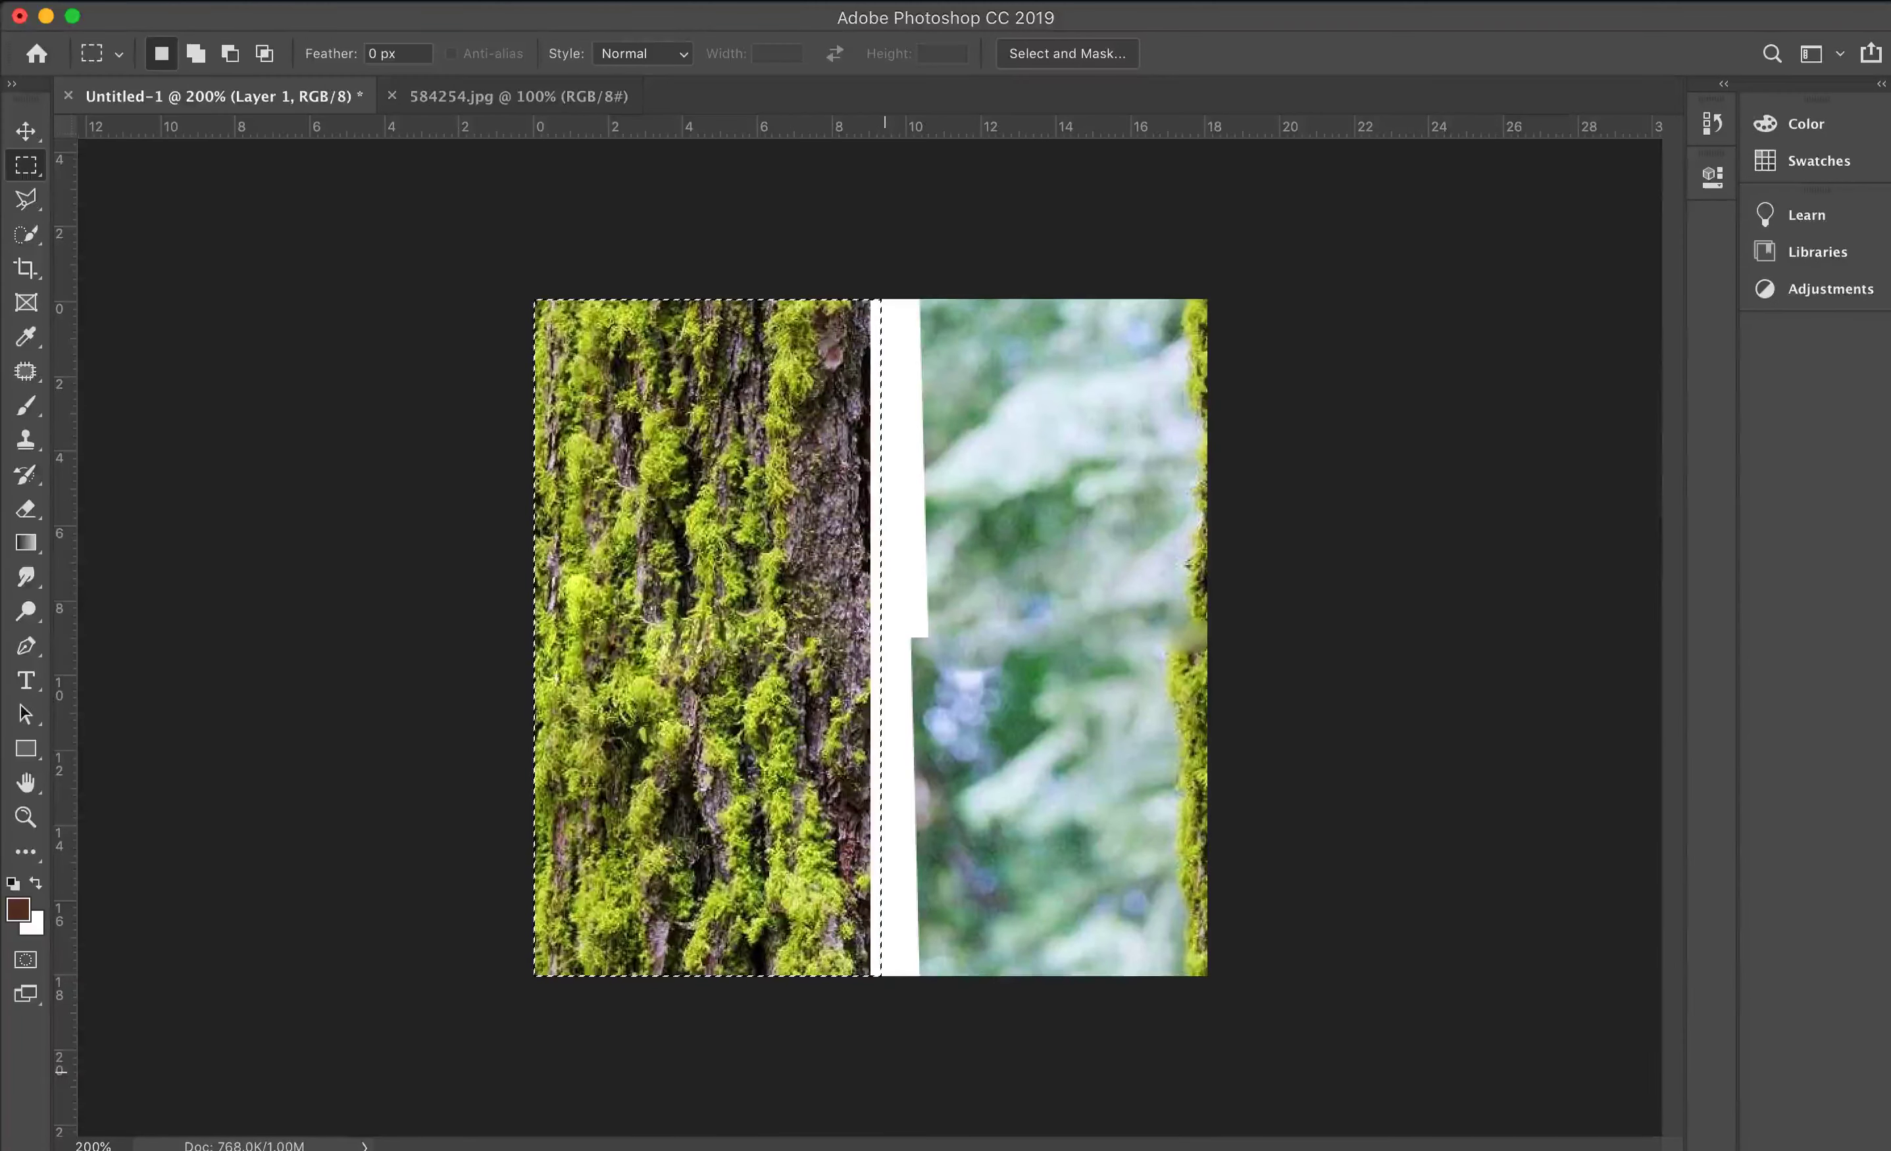
key("super+j")
Step: Flip the copied bark half horizontally and move it over the right half of the canvas
key("super+t")
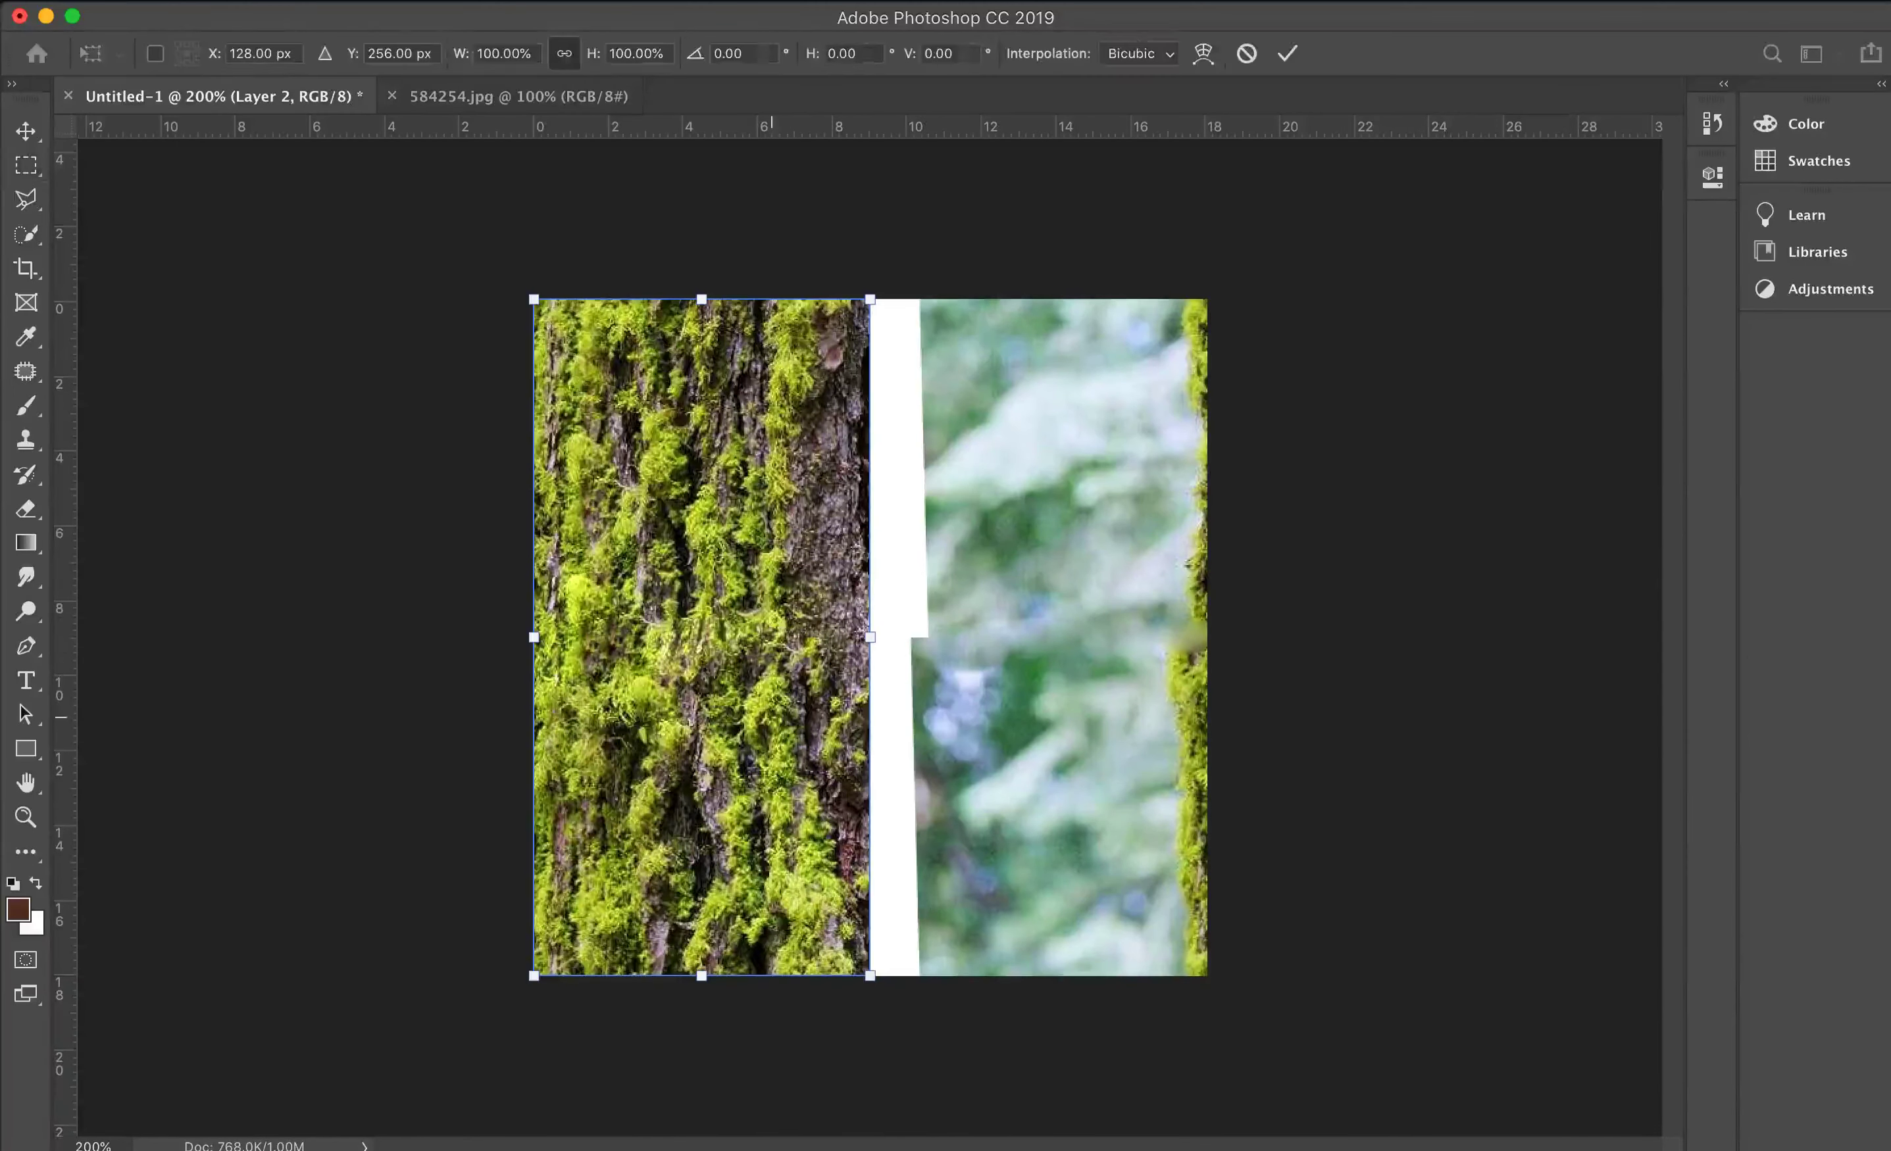
right_click(780, 659)
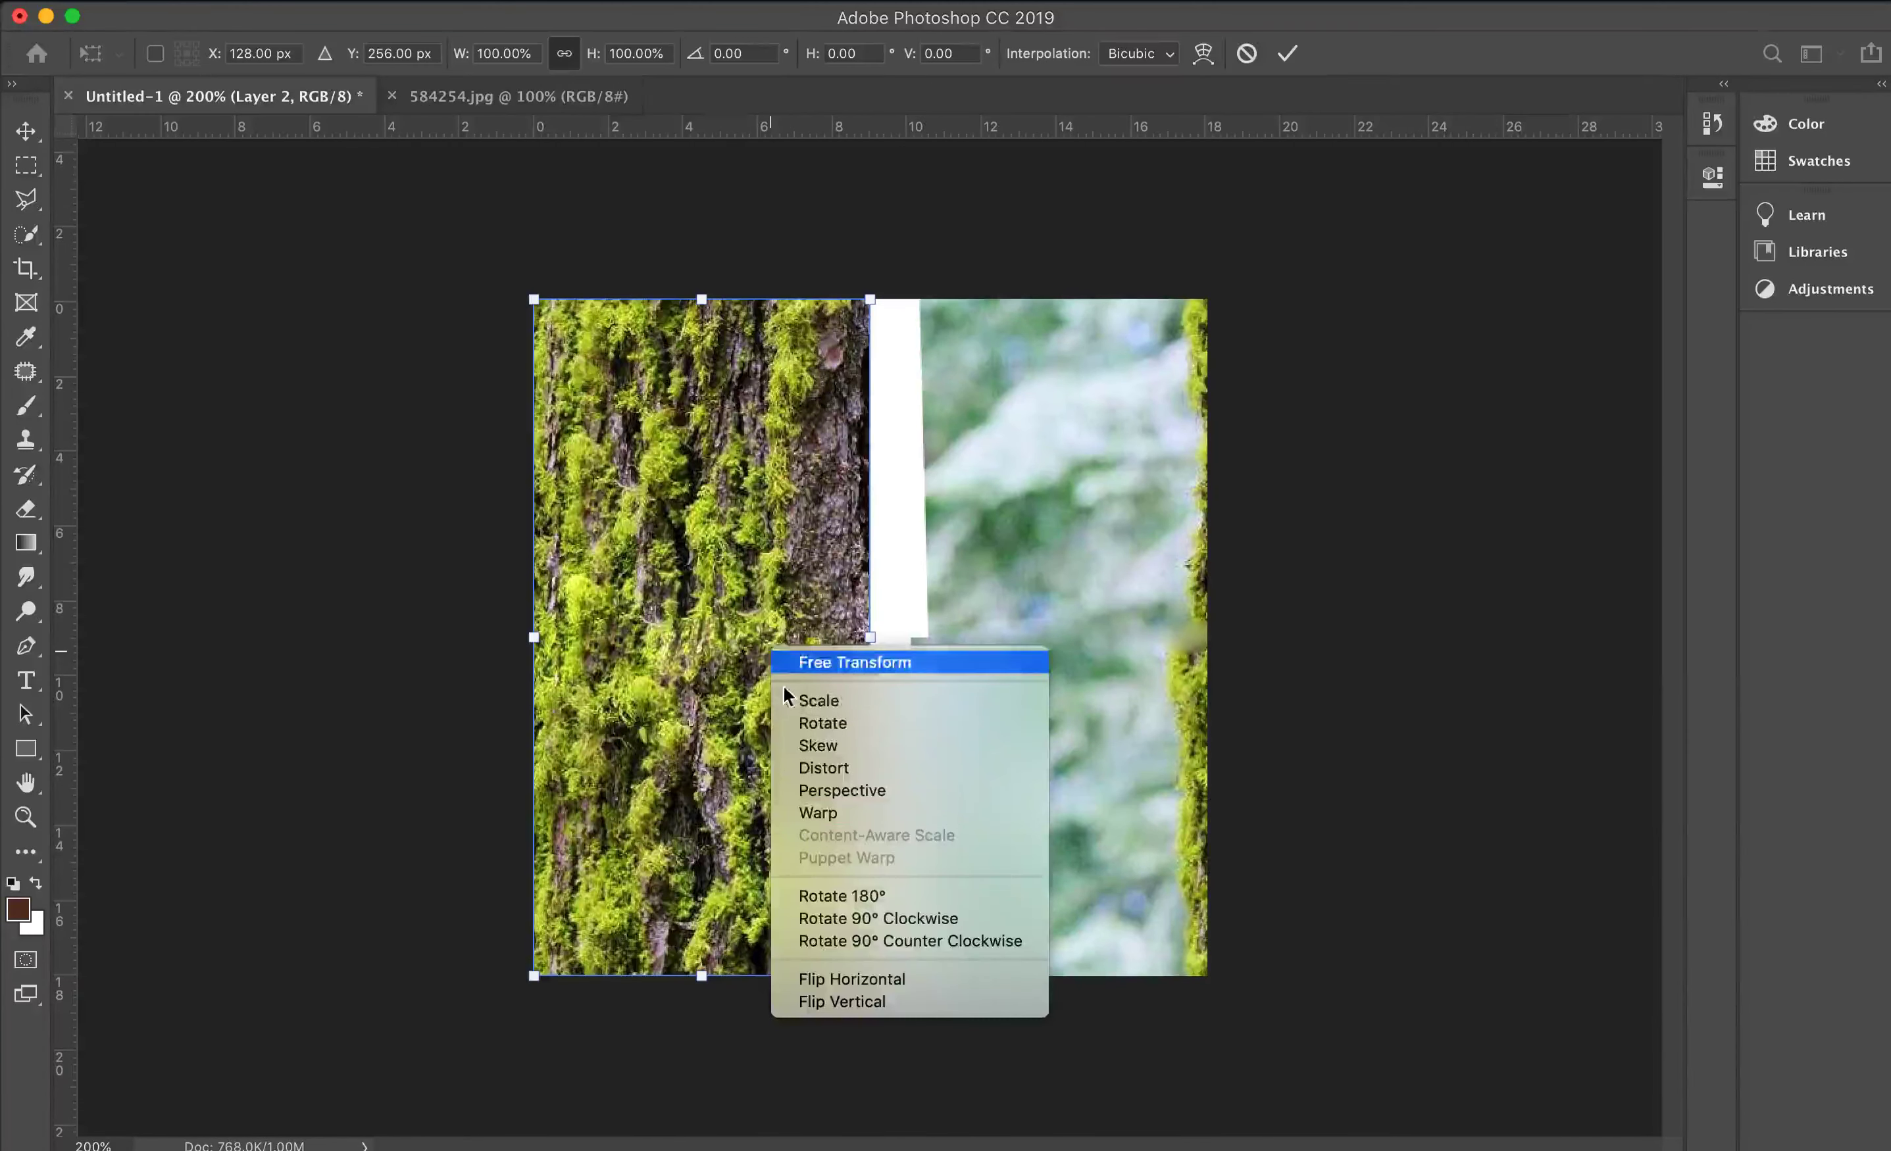
left_click(853, 979)
left_click_drag(718, 779, 1103, 778)
key("Return")
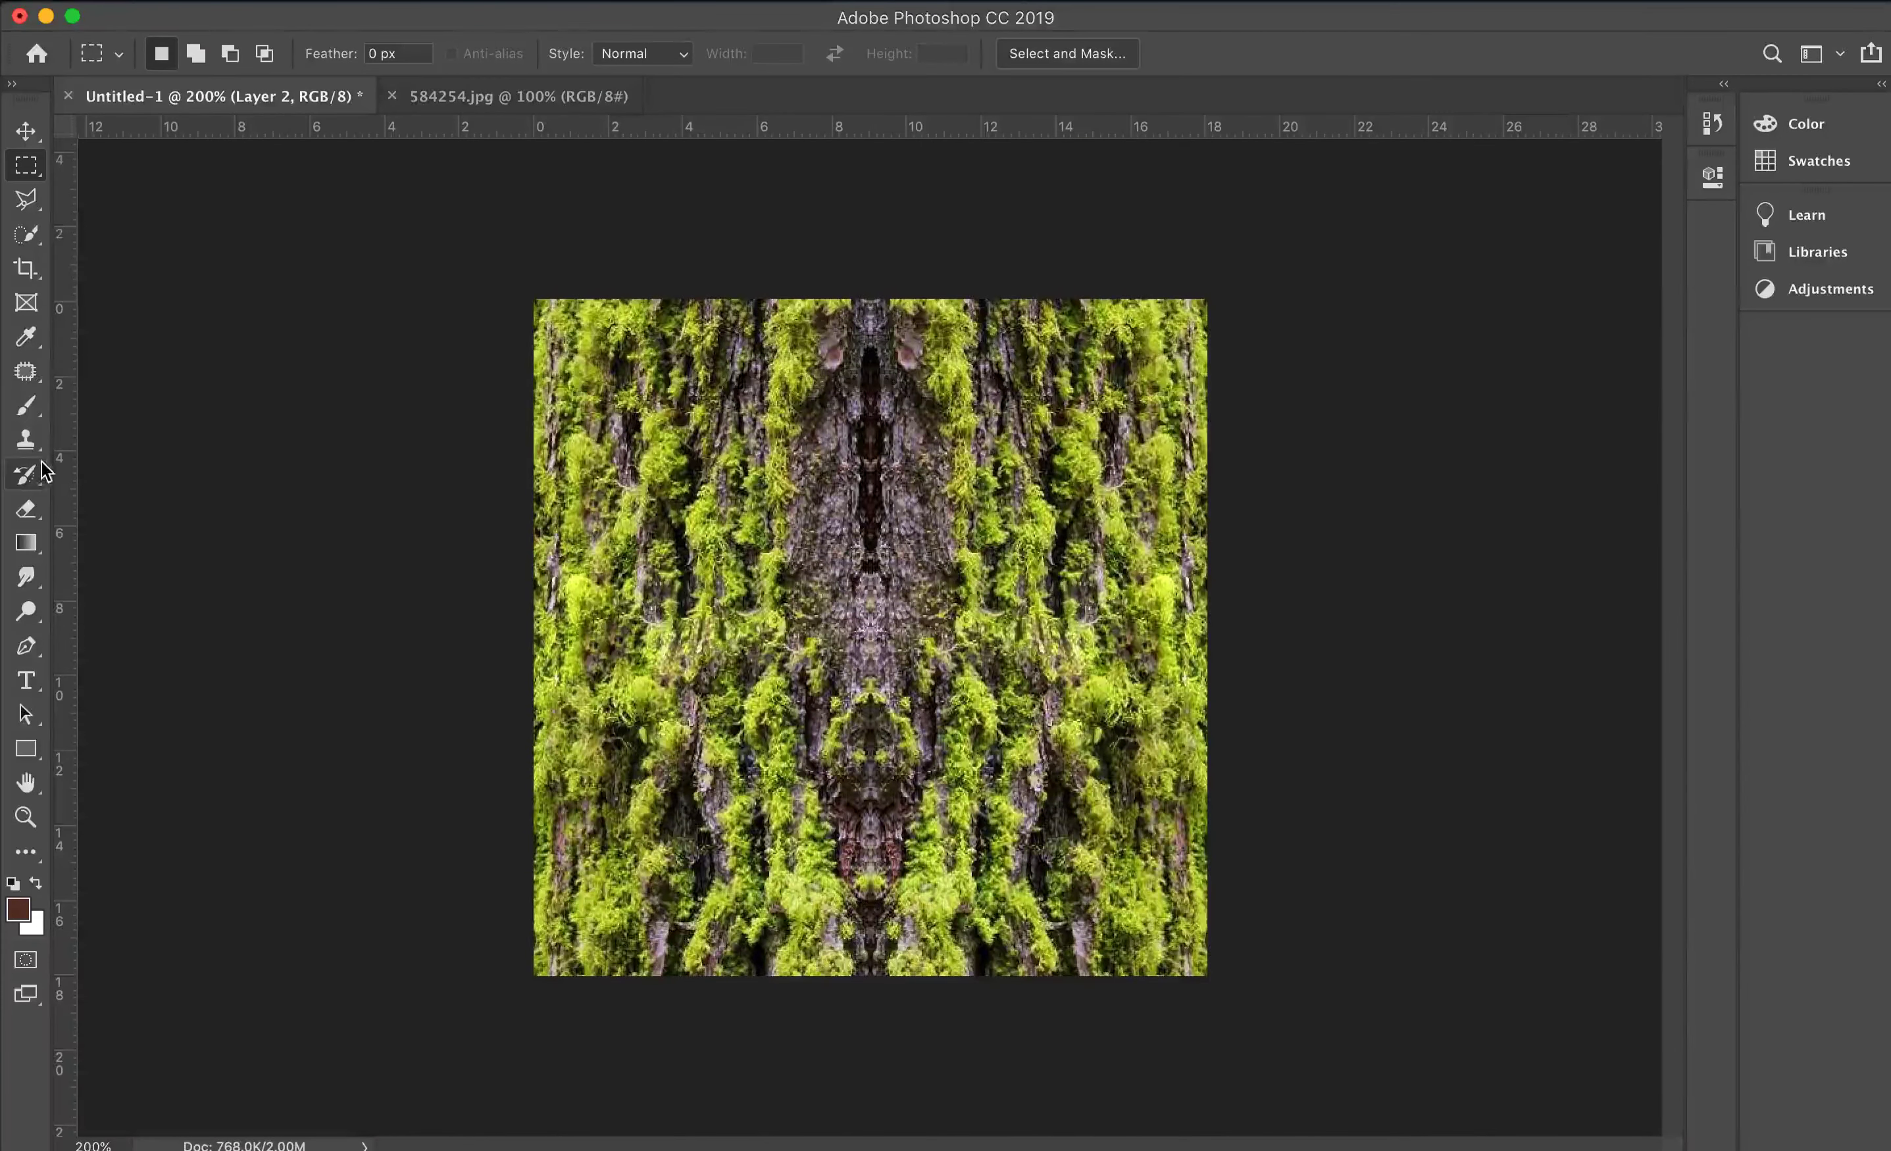
Step: Use the Clone Stamp to paint moss and bark over the upper part of the mirrored centre
left_click(26, 439)
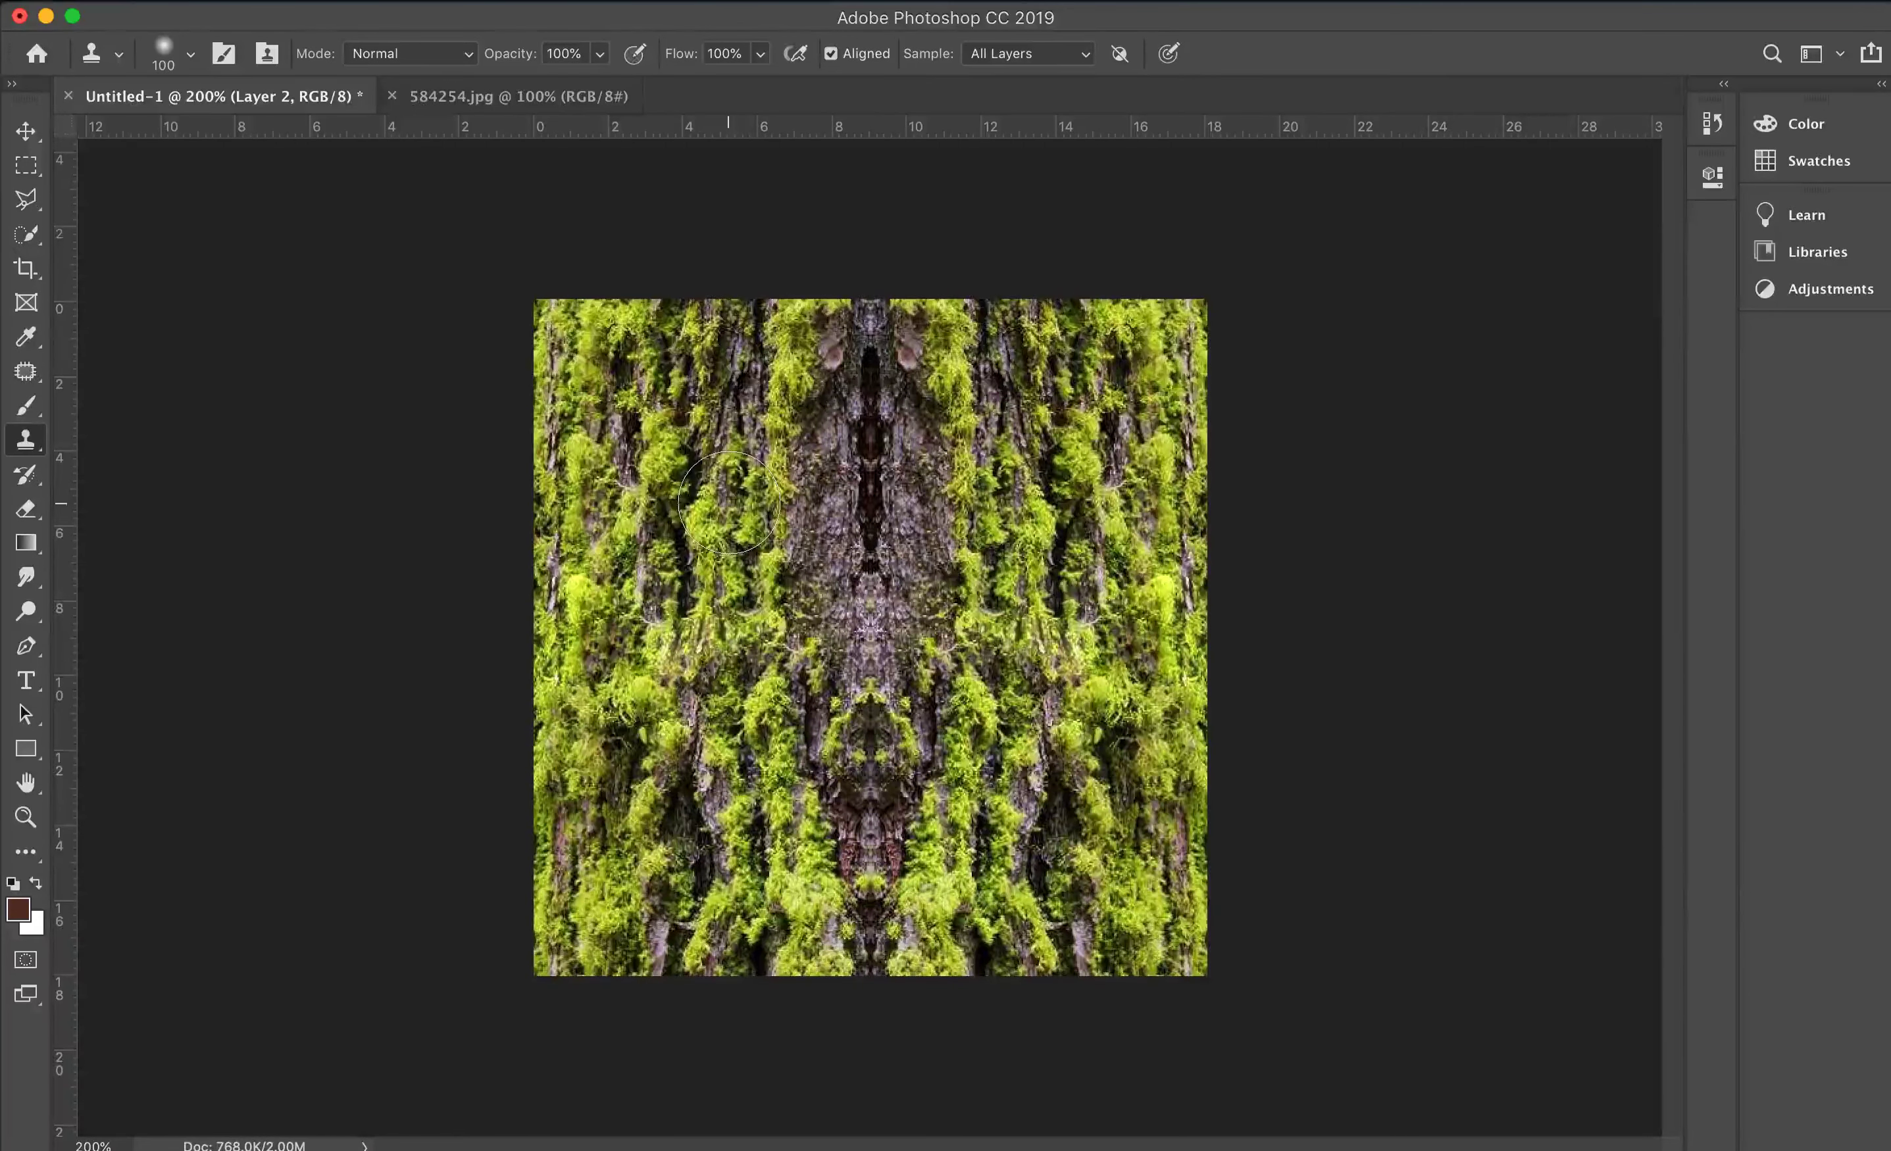
key("bracketright")
mouse_move(803, 619)
left_mouse_down()
mouse_move(818, 508)
mouse_move(812, 572)
mouse_move(823, 558)
mouse_move(810, 470)
mouse_move(808, 488)
mouse_move(831, 452)
mouse_move(817, 490)
mouse_move(861, 470)
mouse_move(864, 434)
mouse_move(862, 470)
mouse_move(872, 439)
mouse_move(830, 463)
mouse_move(876, 389)
mouse_move(872, 355)
mouse_move(846, 352)
mouse_move(880, 348)
mouse_move(899, 373)
mouse_move(912, 335)
mouse_move(959, 321)
mouse_move(899, 305)
mouse_move(966, 315)
mouse_move(944, 382)
mouse_move(978, 372)
mouse_move(935, 406)
mouse_move(966, 410)
mouse_move(948, 431)
mouse_move(1005, 388)
mouse_move(1007, 306)
mouse_move(979, 310)
mouse_move(1000, 298)
mouse_move(1036, 338)
mouse_move(1000, 505)
mouse_move(1012, 365)
mouse_move(997, 454)
left_mouse_up()
Step: Reduce the clone brush size to 50 and paint moss and bark over the lower part of the mirrored centre
key("bracketleft")
key("bracketleft")
key("bracketleft")
key("bracketleft")
key("ctrl+z")
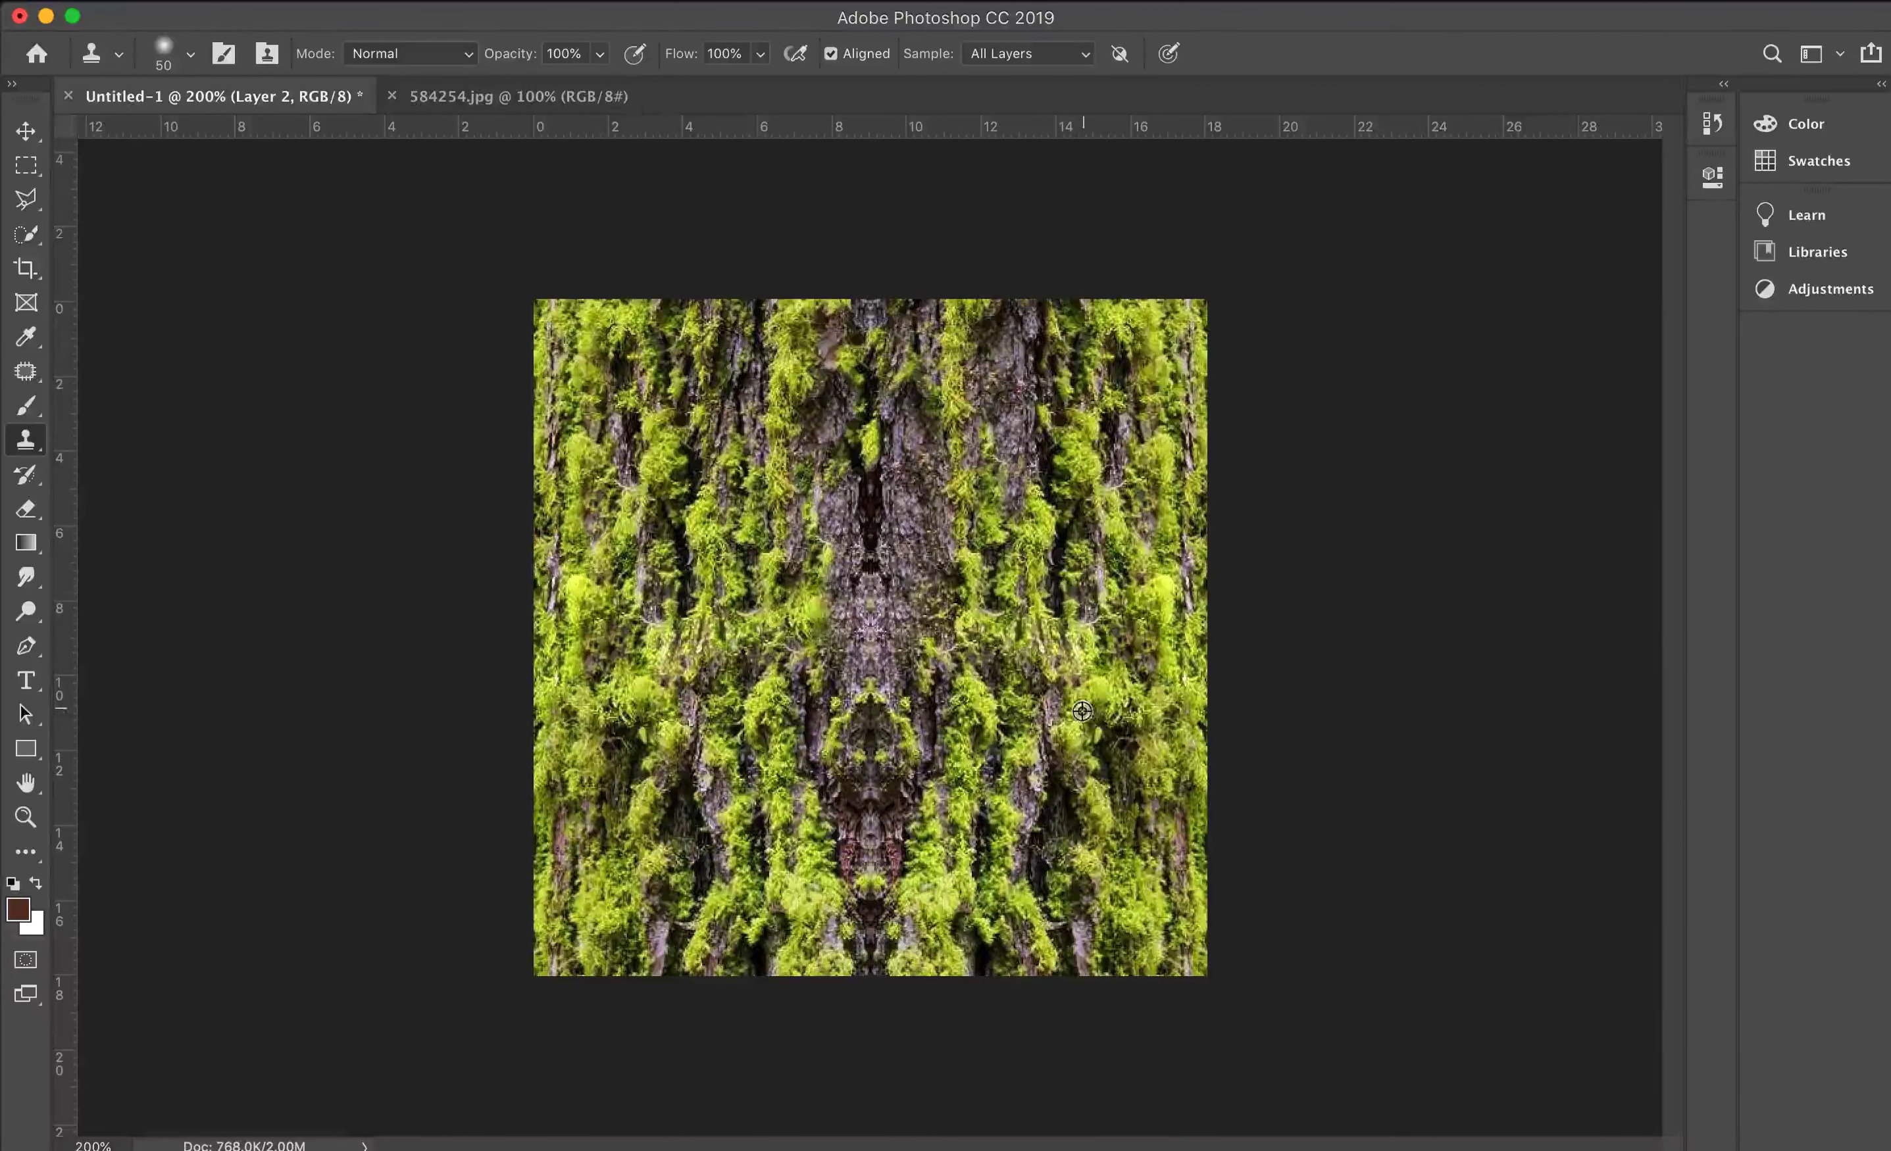
mouse_move(857, 691)
left_mouse_down()
mouse_move(839, 771)
mouse_move(893, 768)
mouse_move(857, 834)
left_mouse_up()
left_click_drag(876, 831, 867, 951)
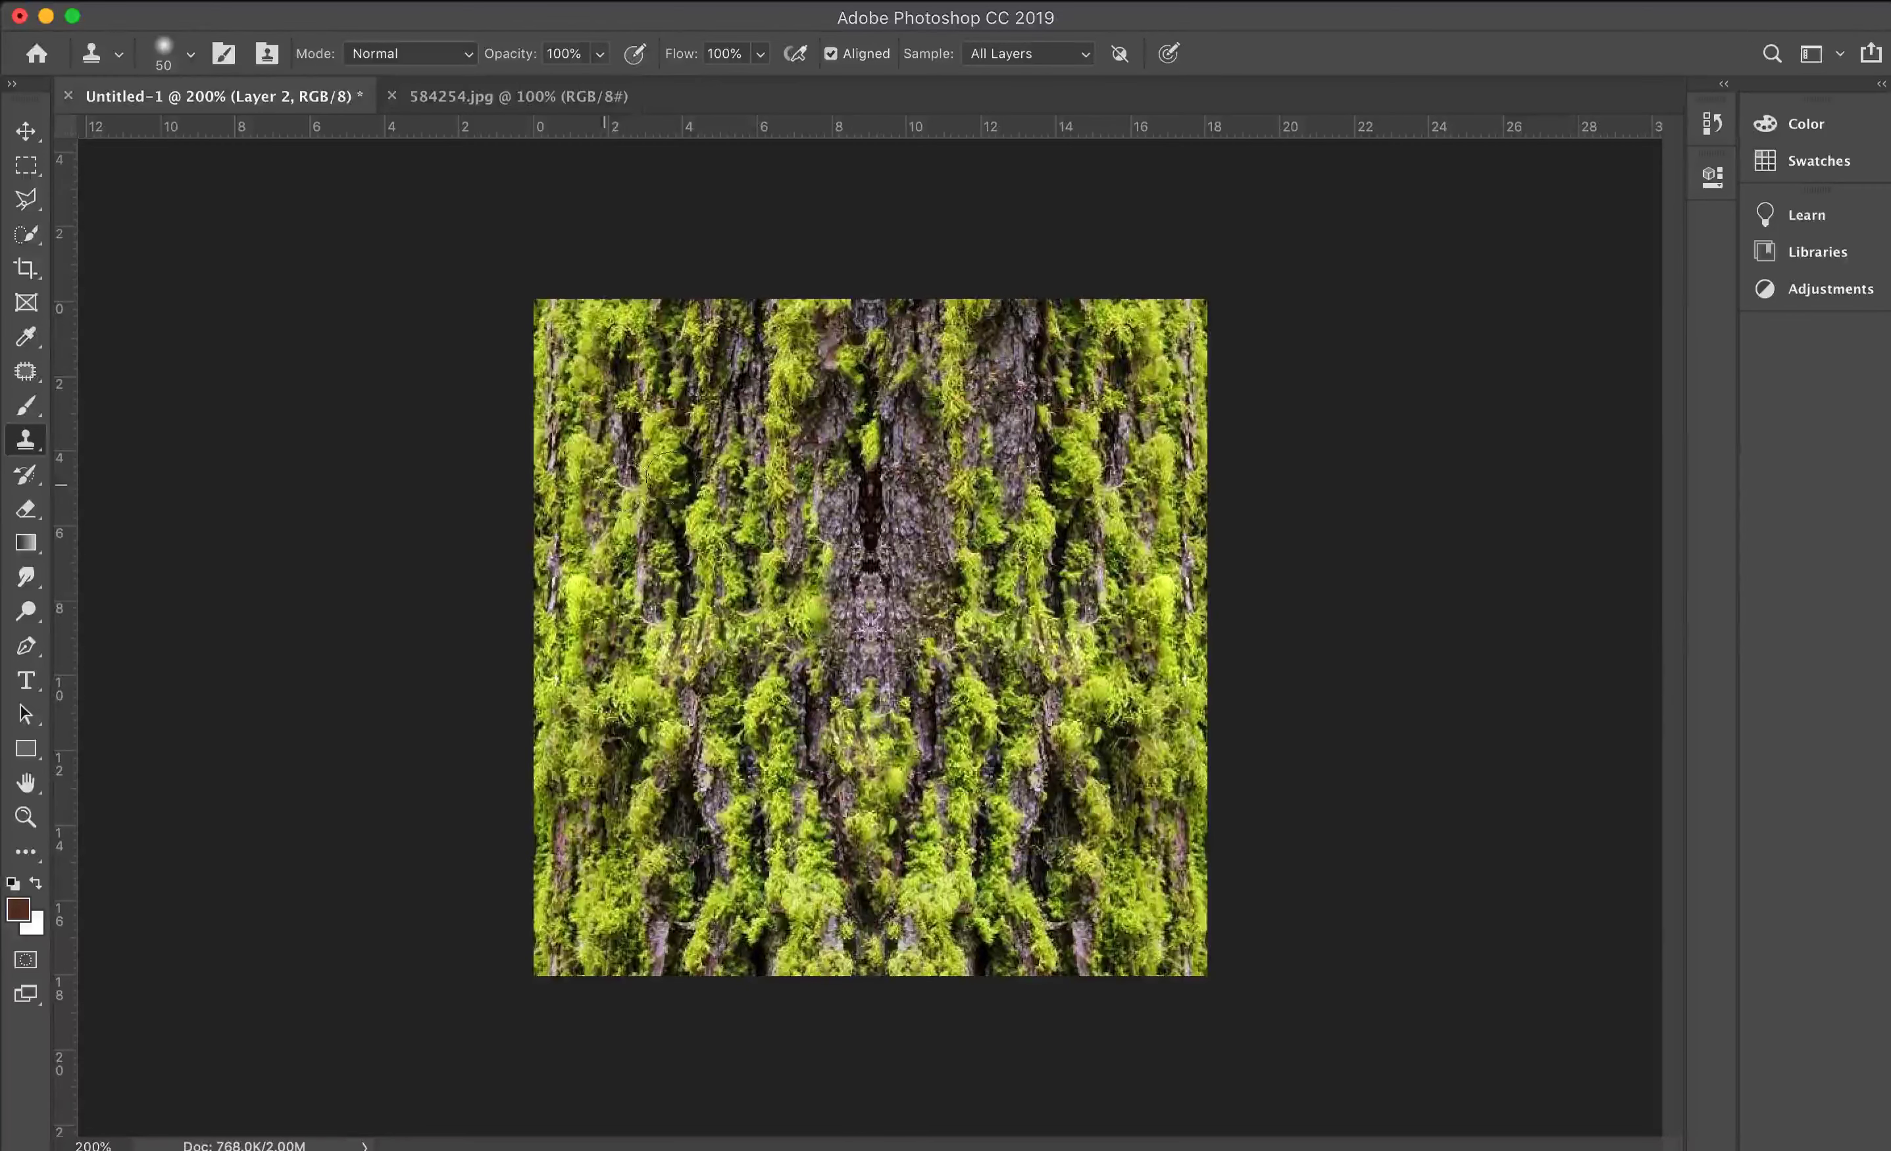
Step: Sample moss from the lower left of the bark and clone it over the middle of the mirrored centre
left_click(632, 831, "alt")
left_click(870, 655)
mouse_move(872, 663)
left_mouse_down()
mouse_move(889, 692)
mouse_move(854, 639)
mouse_move(883, 663)
mouse_move(859, 631)
mouse_move(890, 606)
mouse_move(894, 501)
mouse_move(912, 501)
mouse_move(898, 436)
mouse_move(920, 455)
mouse_move(892, 411)
mouse_move(919, 466)
mouse_move(892, 450)
left_mouse_up()
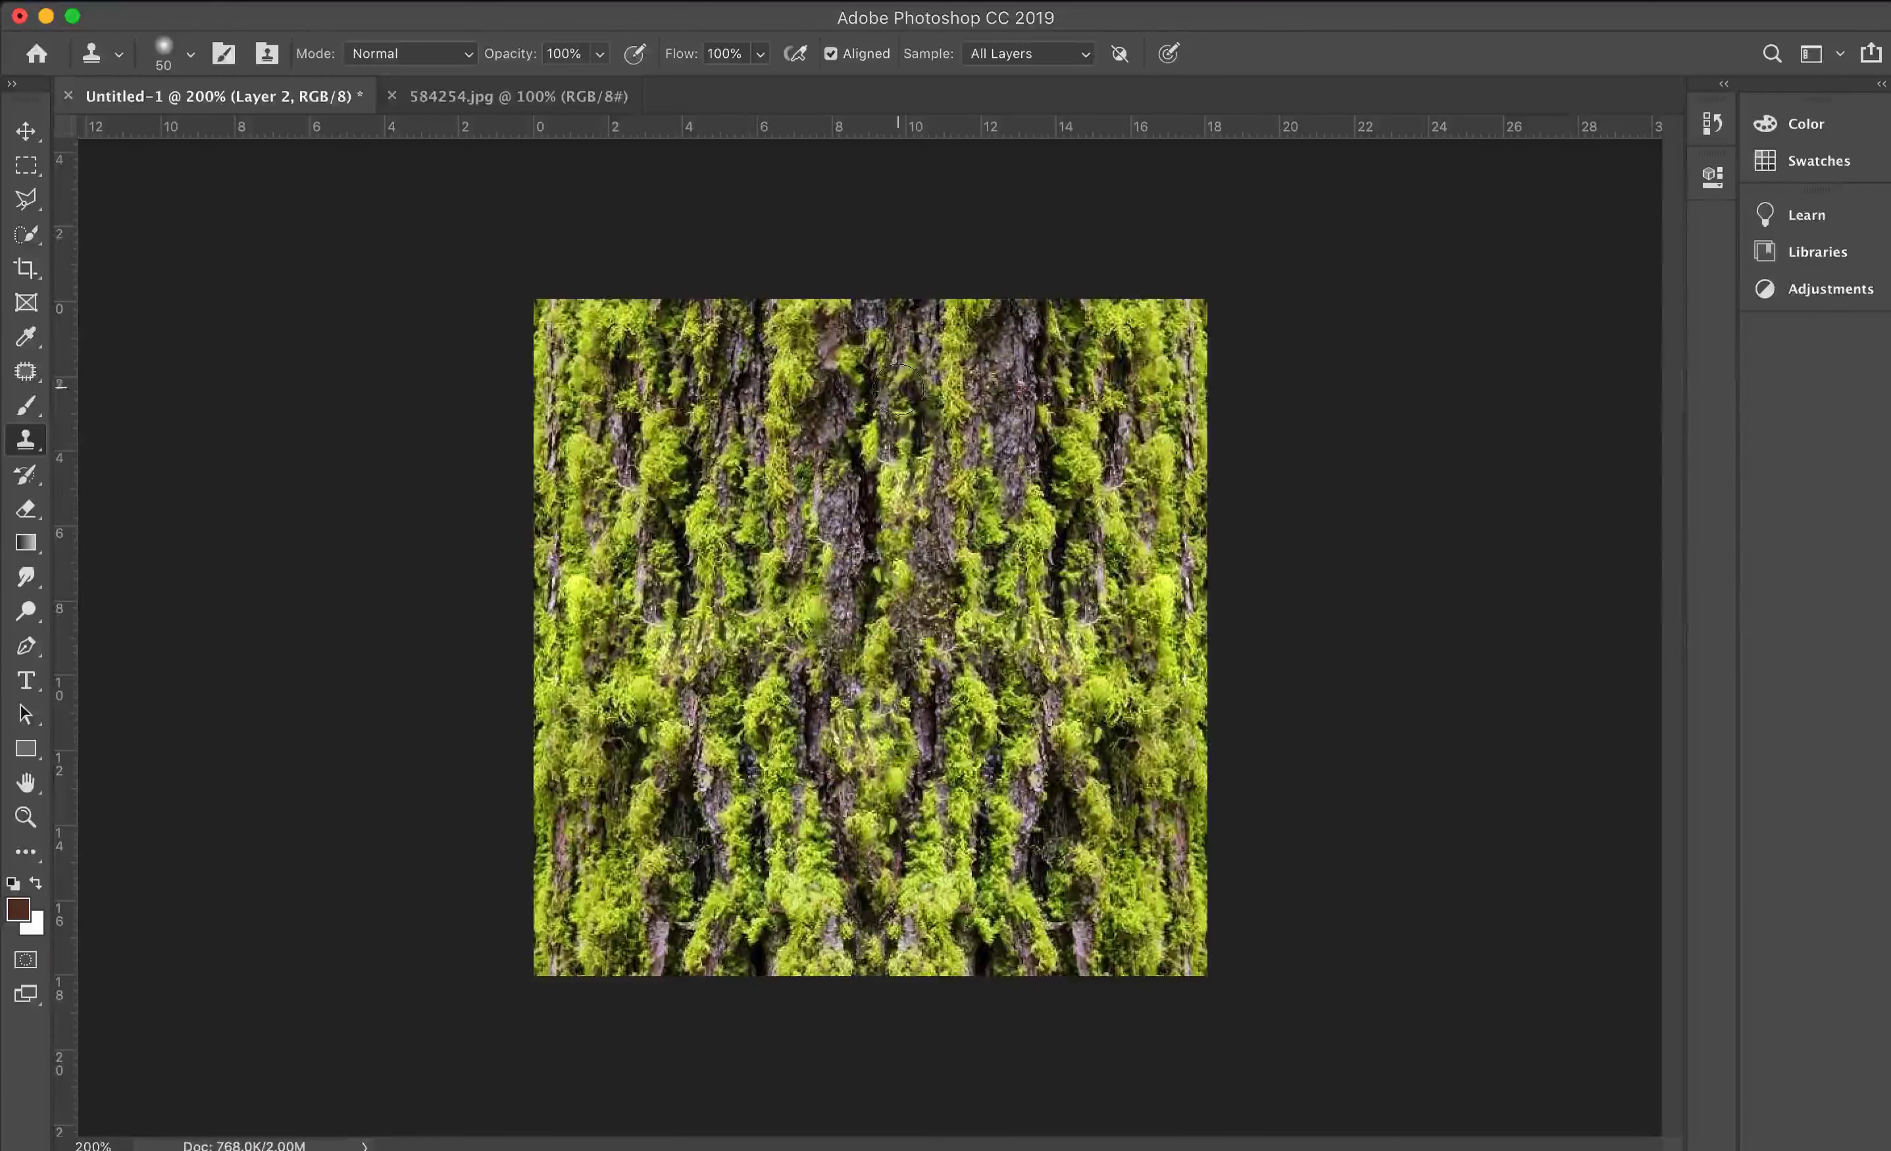
mouse_move(836, 553)
left_mouse_down()
mouse_move(845, 504)
mouse_move(829, 516)
mouse_move(848, 620)
left_mouse_up()
left_click_drag(918, 530, 927, 600)
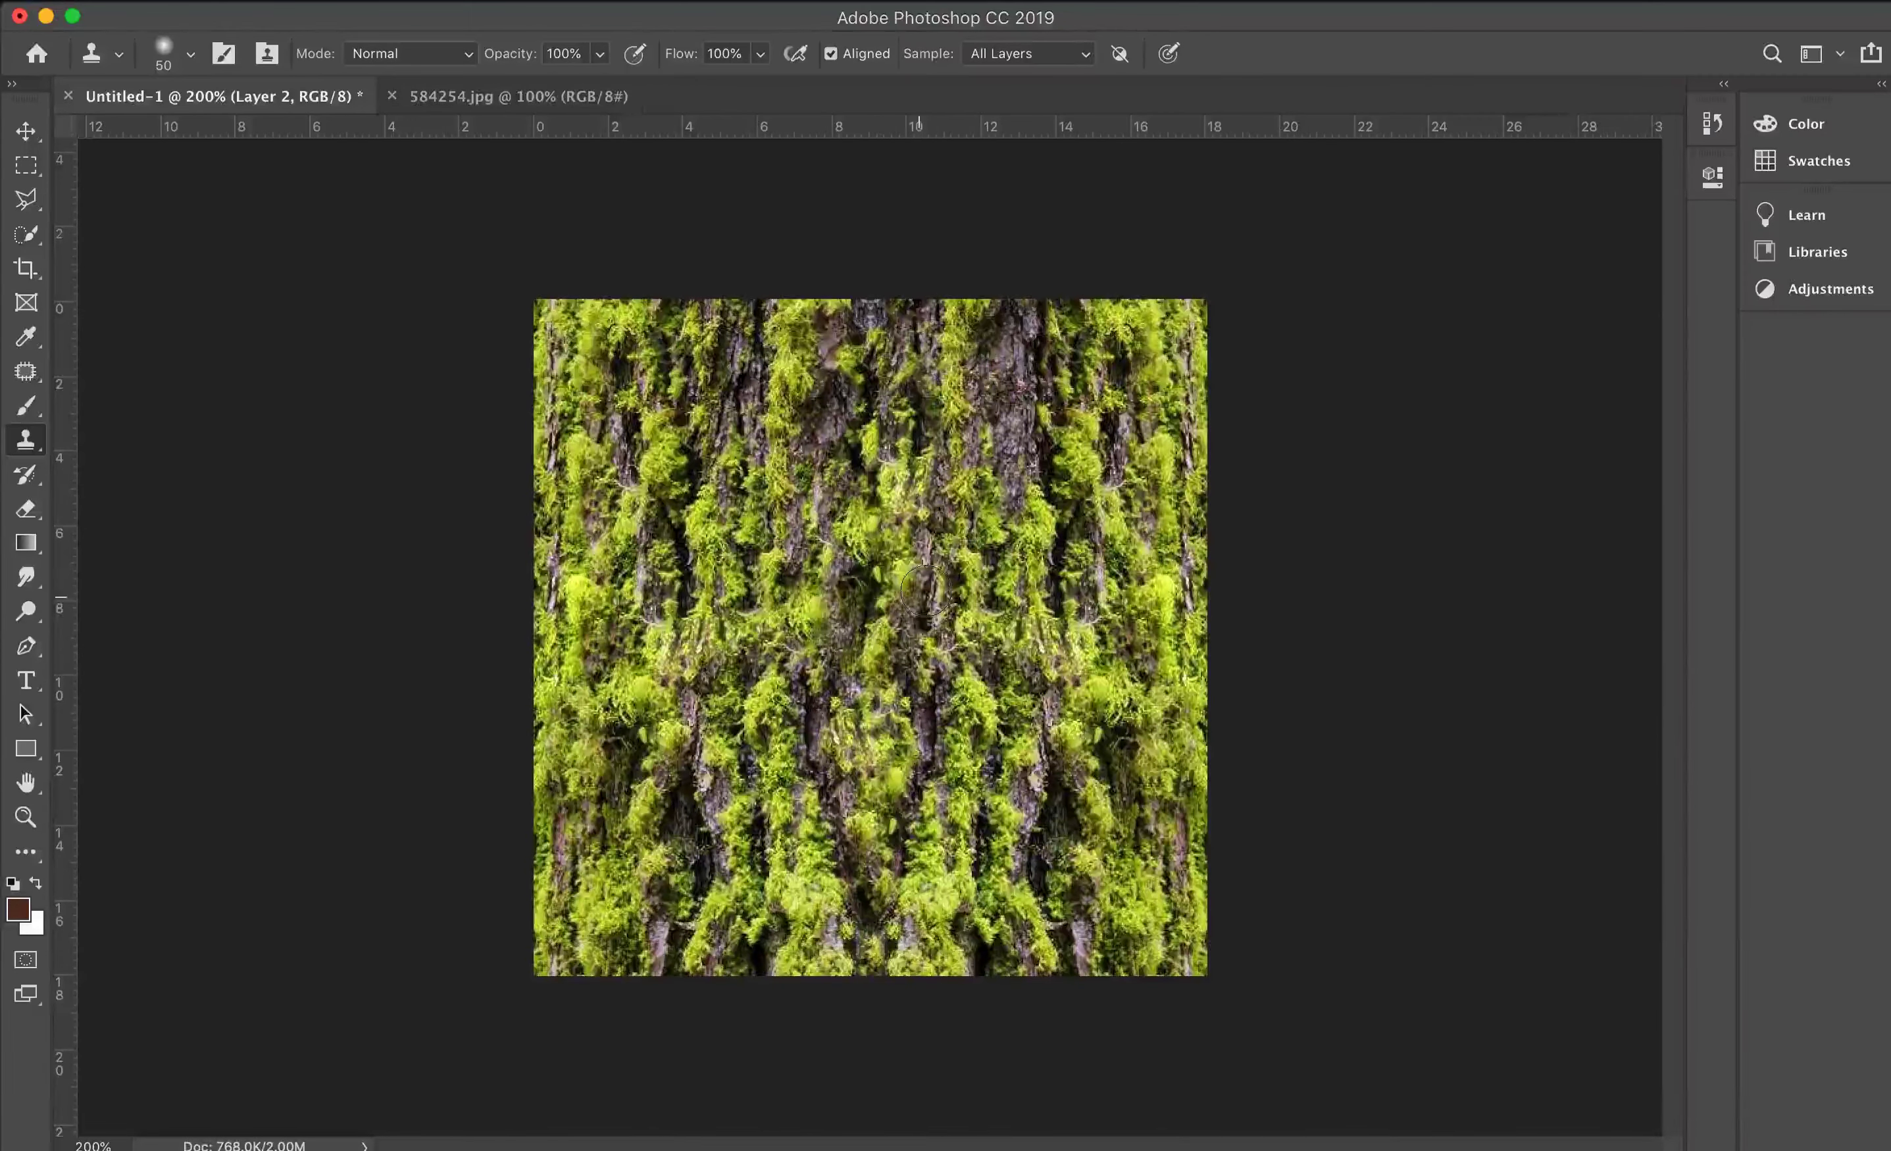
Step: Merge Layer 1 and Layer 2 into one layer and crop off the pixels outside the canvas
left_click(26, 131)
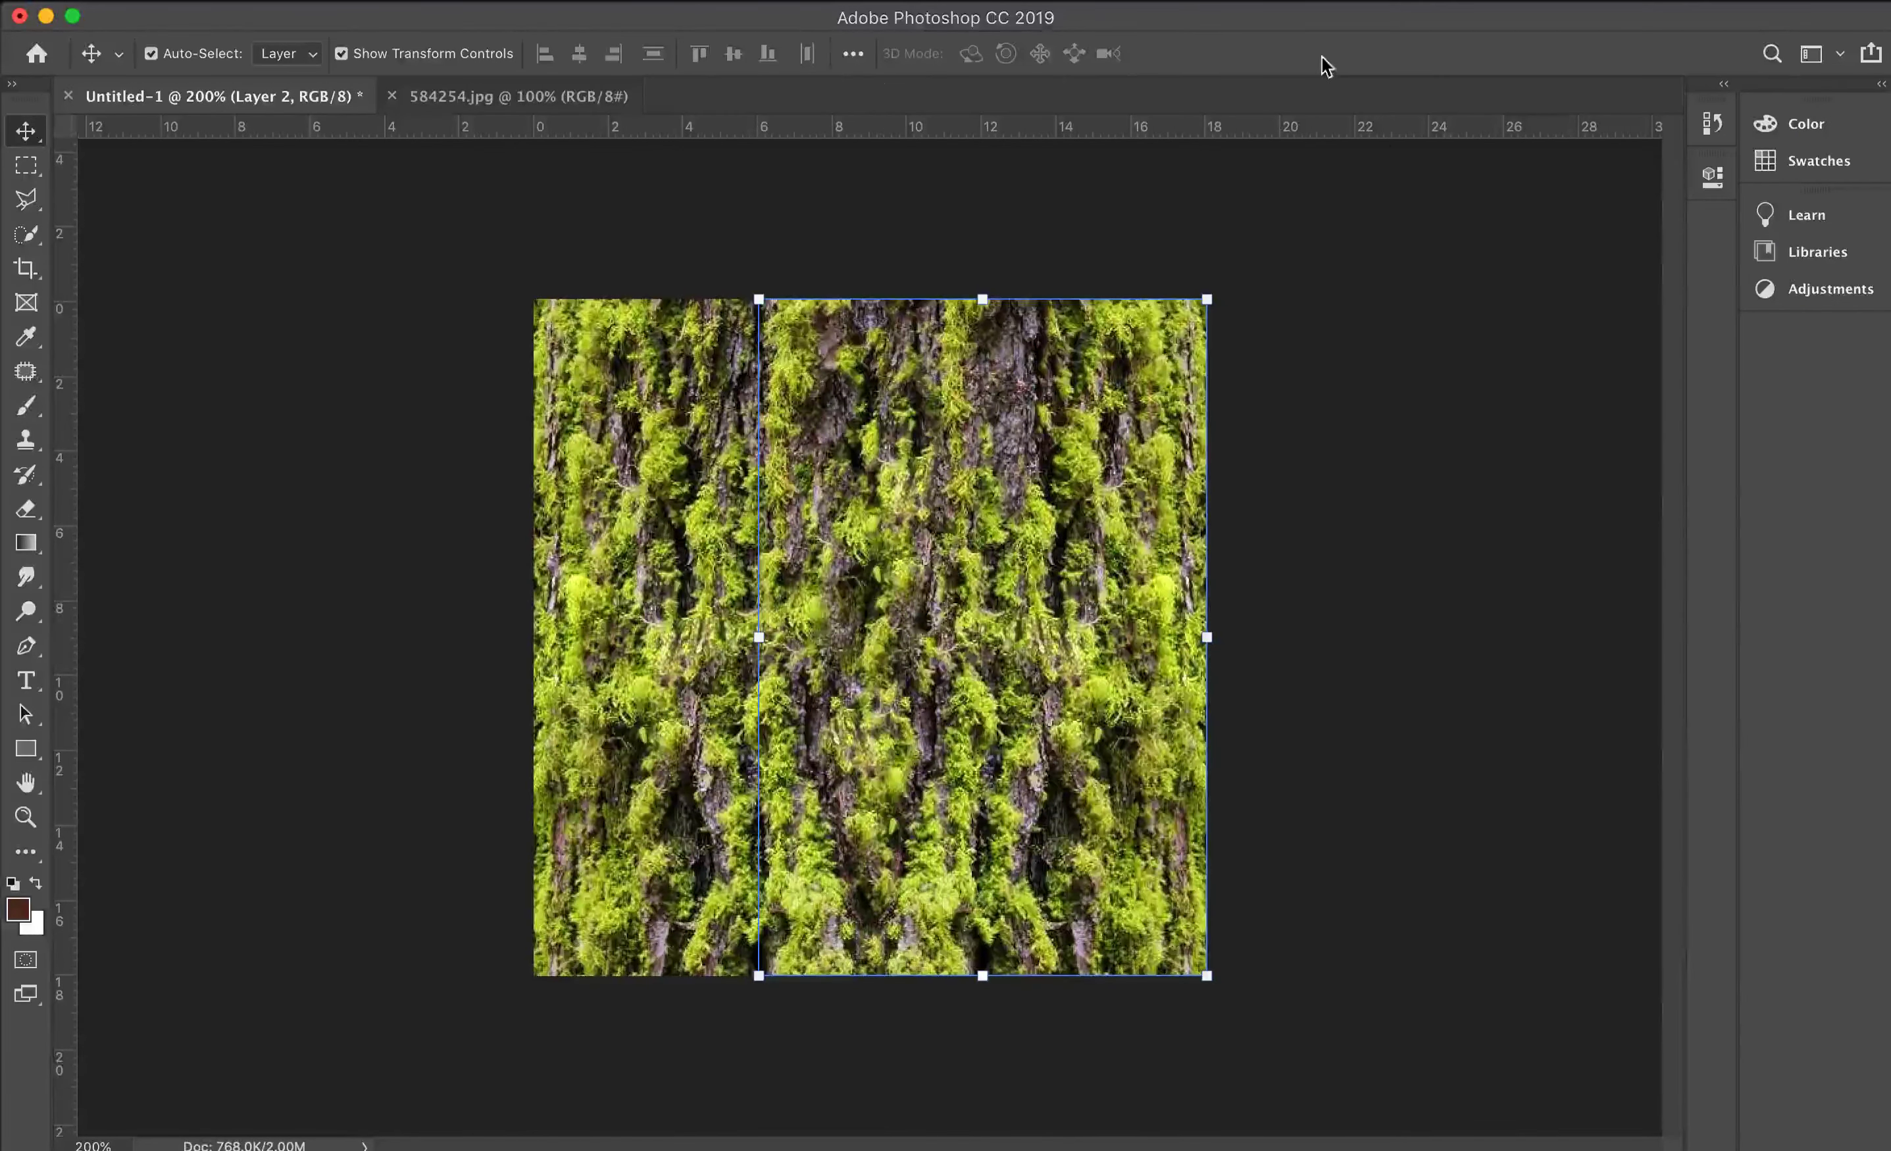
left_click(836, 3)
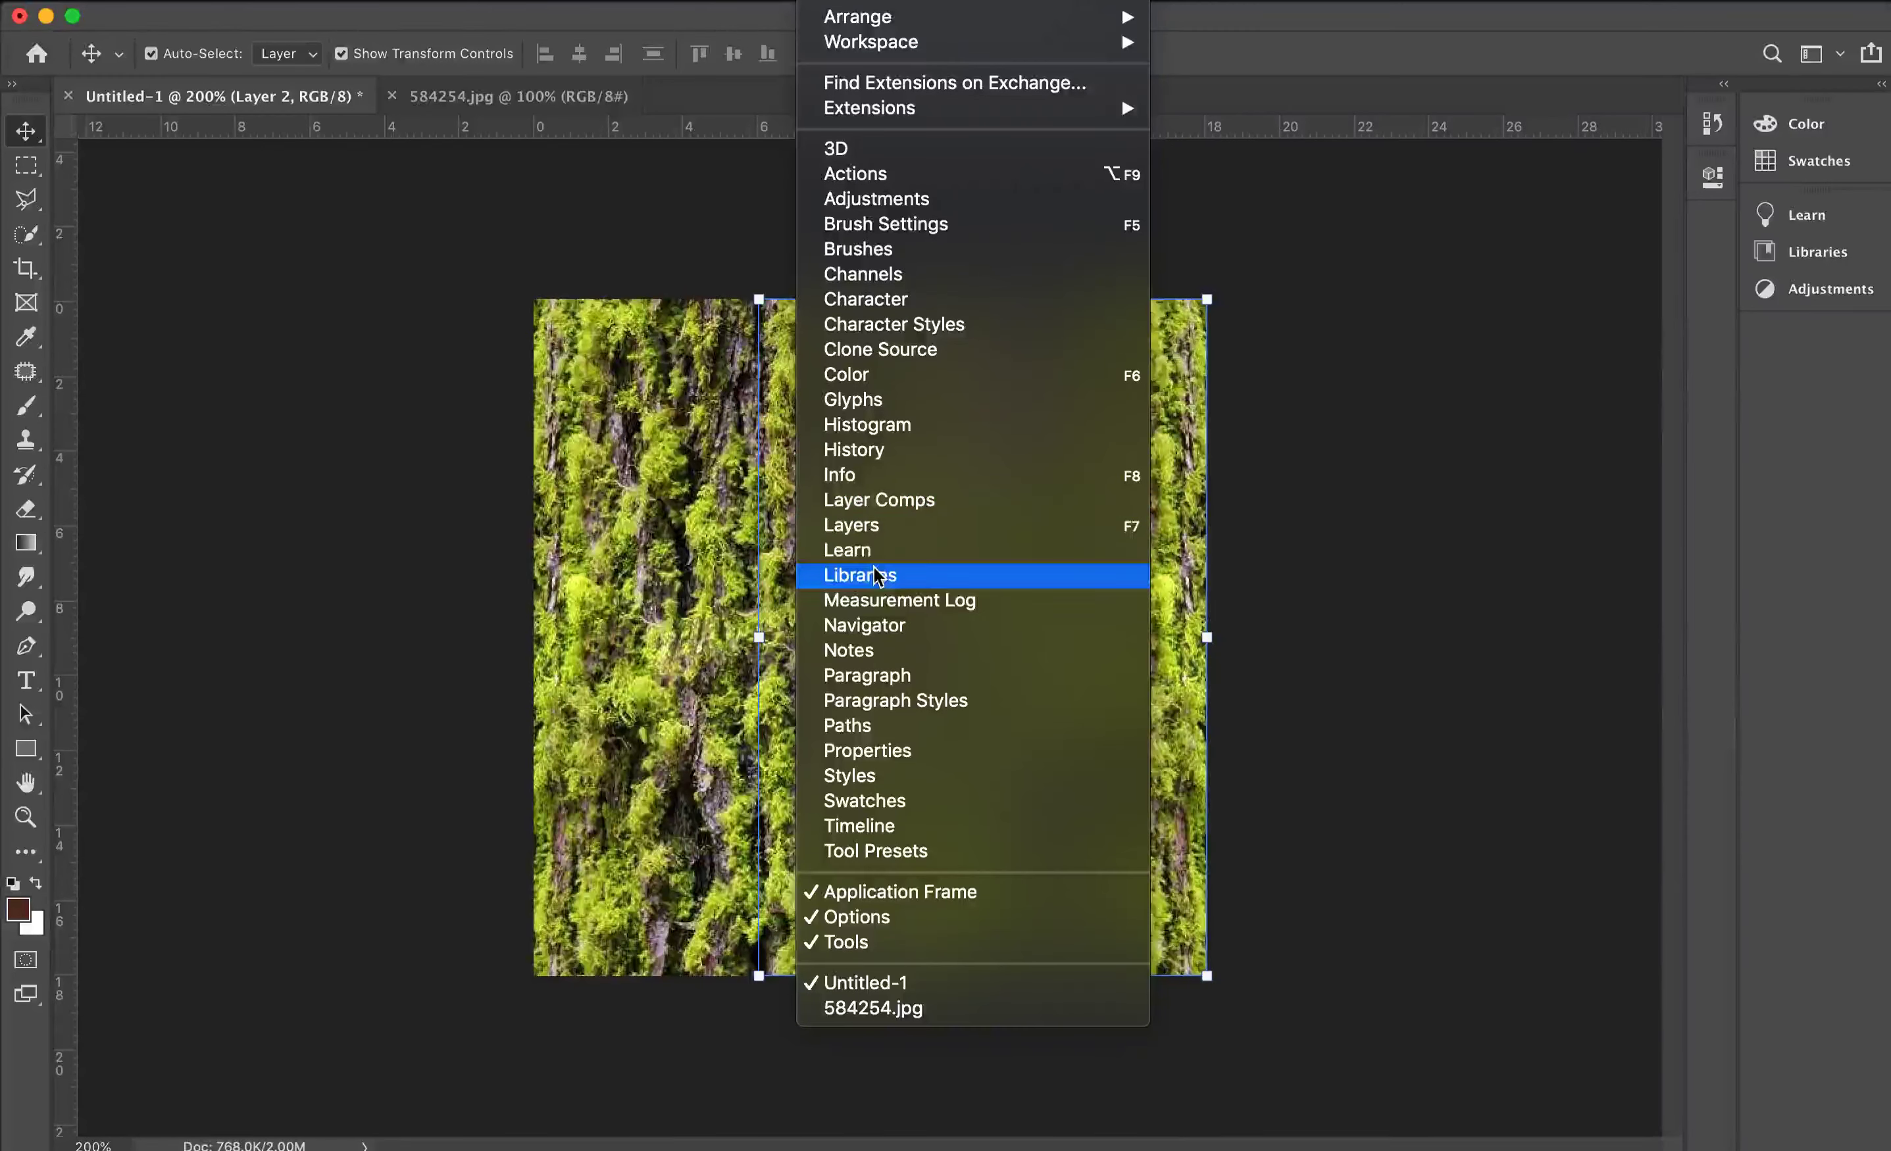
left_click(869, 536)
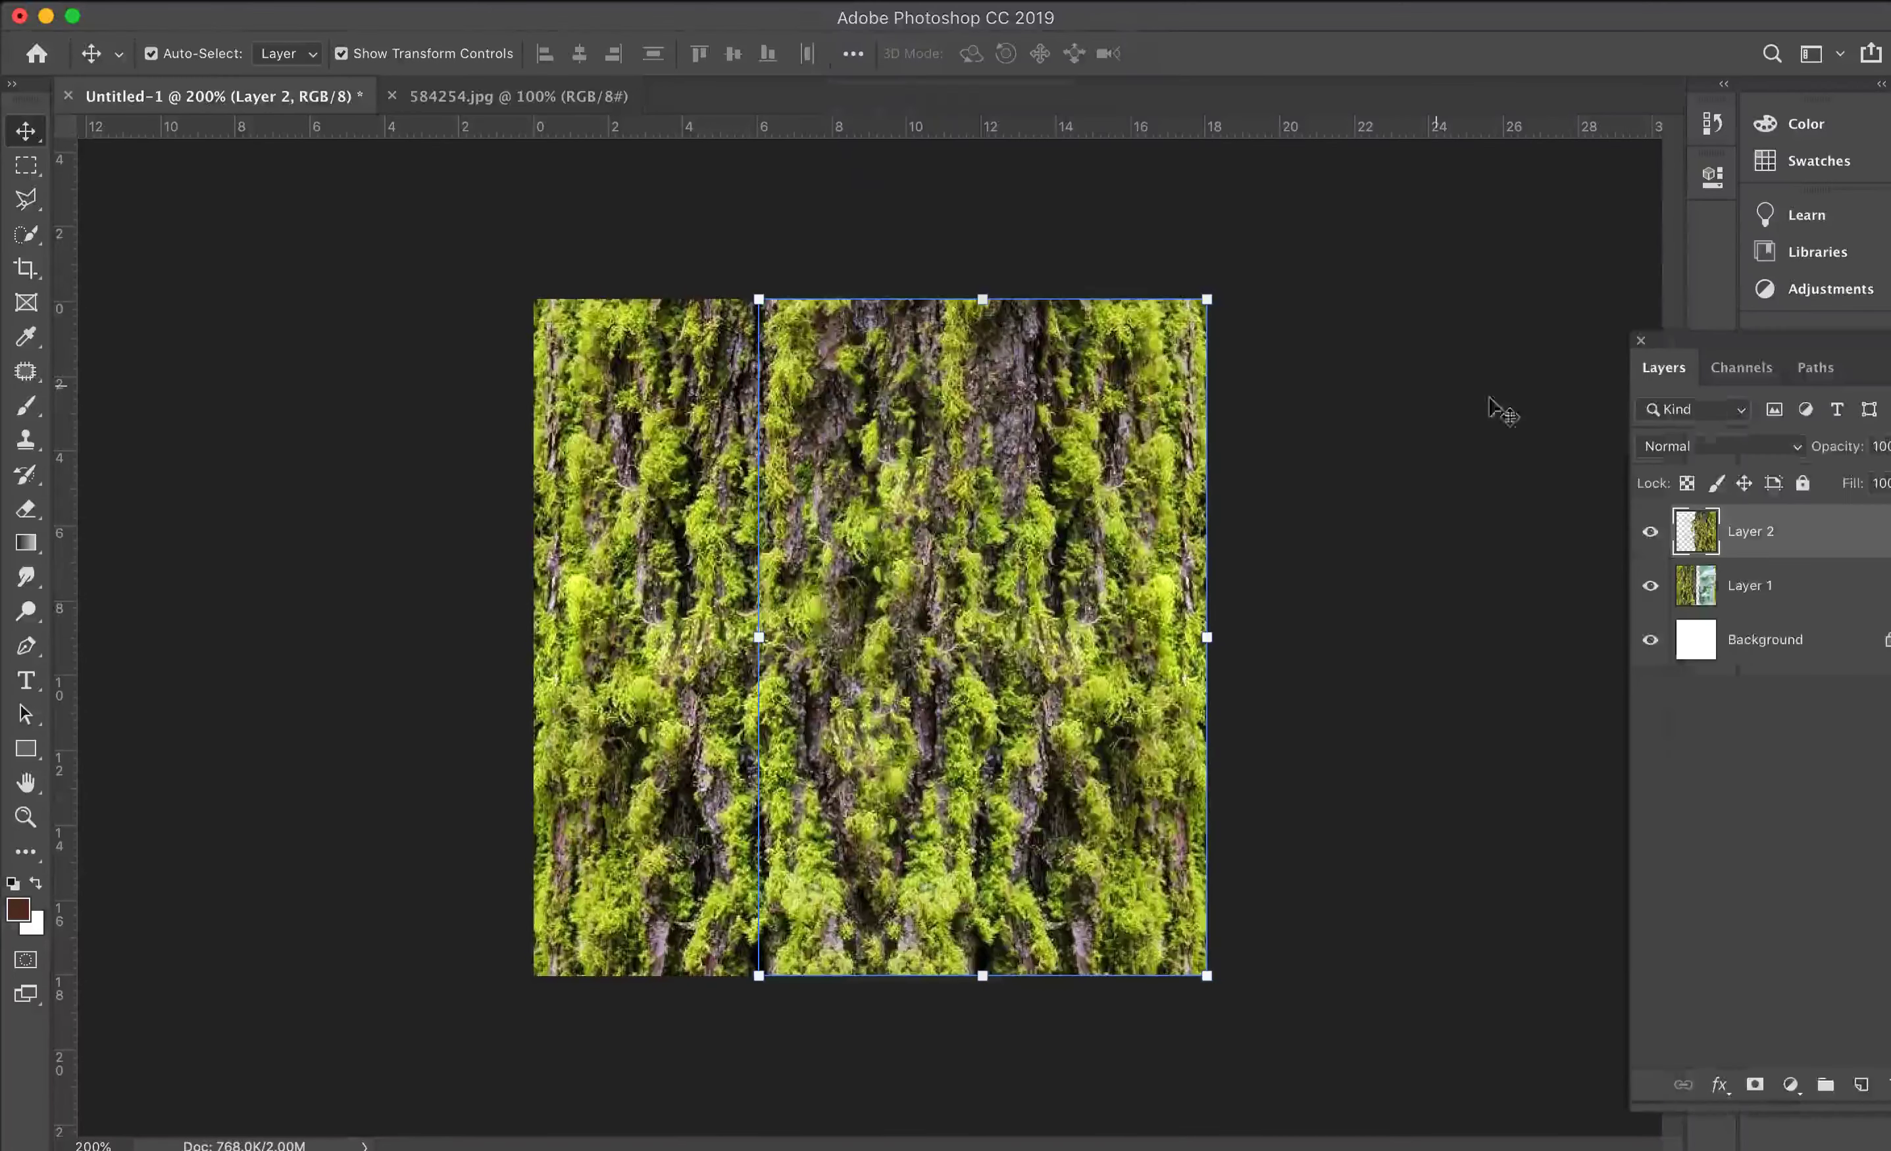
left_click(1760, 587, "shift")
right_click(1769, 587)
left_click(1473, 789)
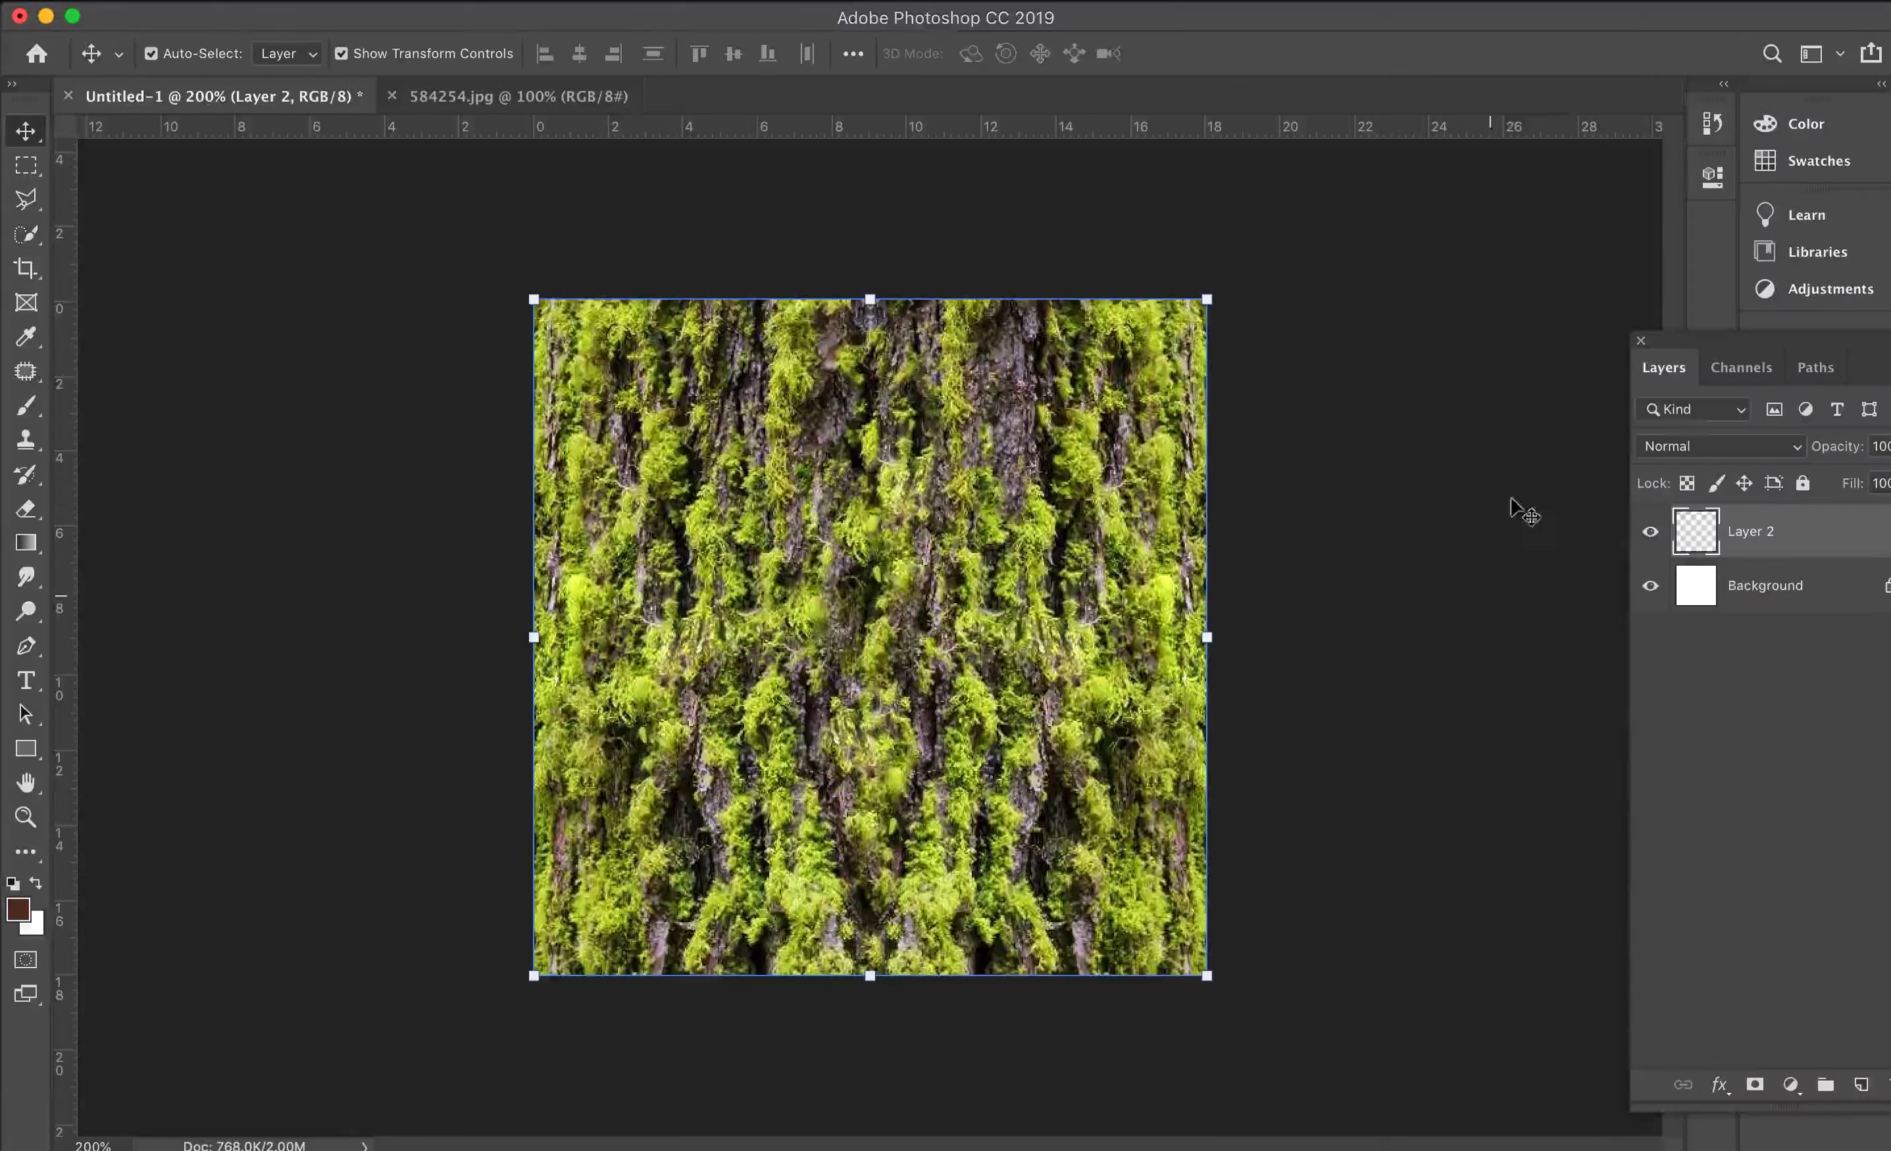
left_click(25, 268)
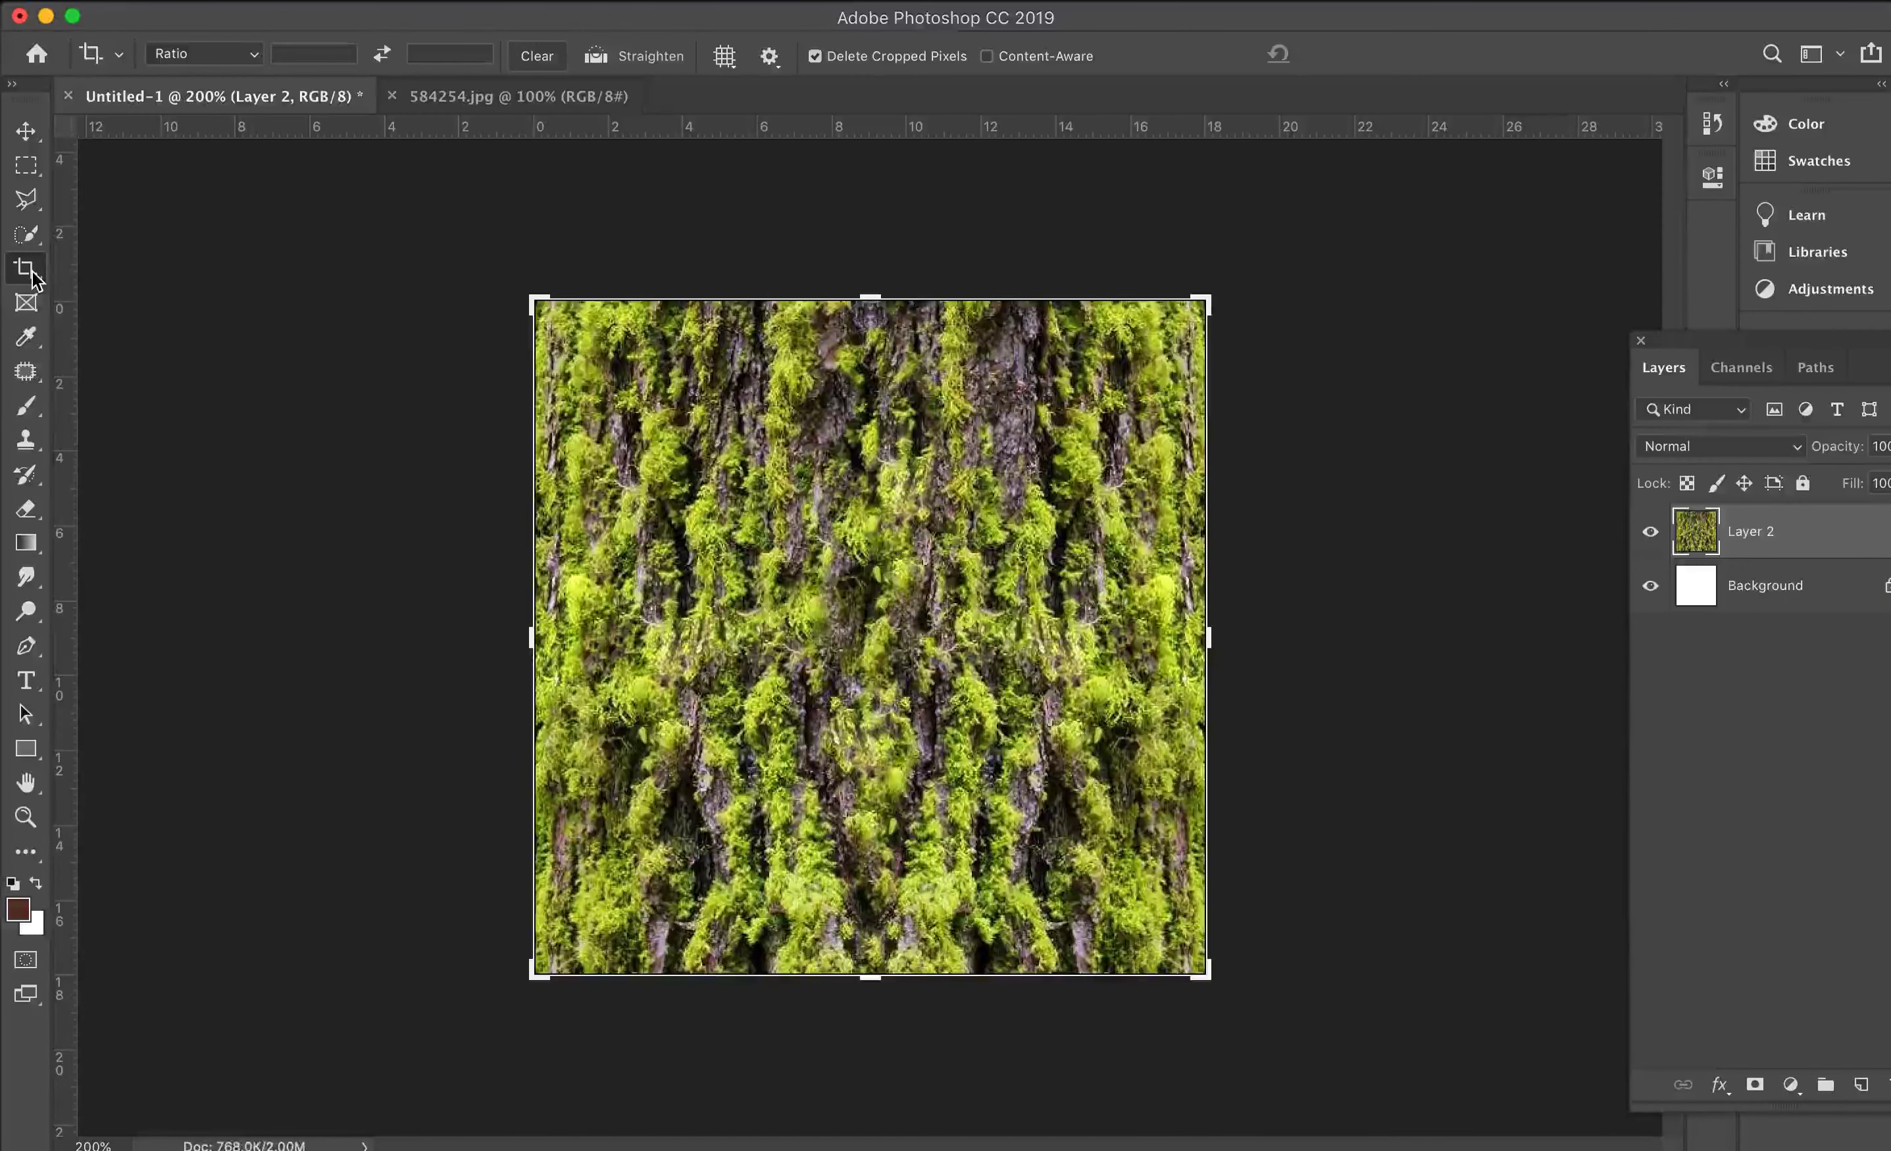
left_click(26, 131)
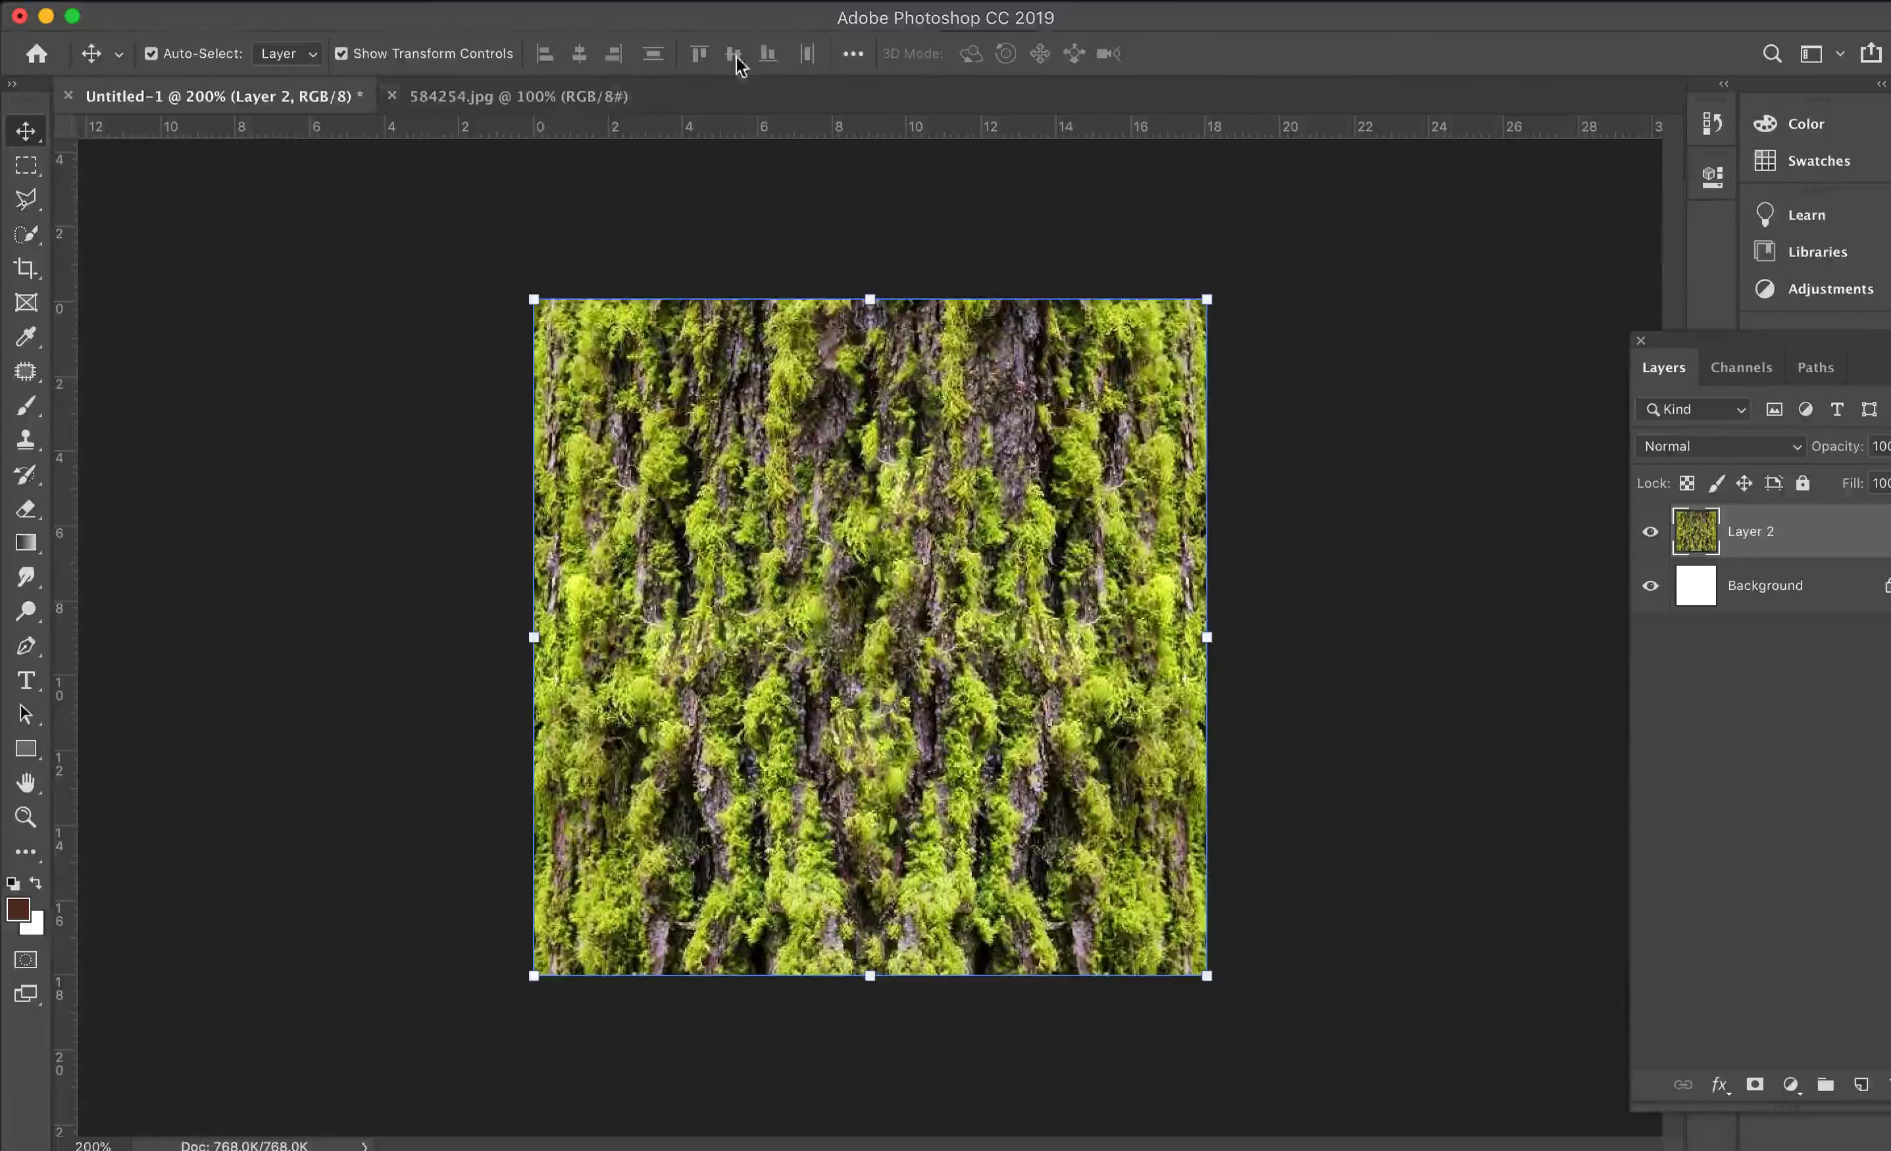
Step: Open the Offset filter for the merged bark layer and set the horizontal and vertical offsets to 0 pixels
left_click(664, 2)
mouse_move(777, 528)
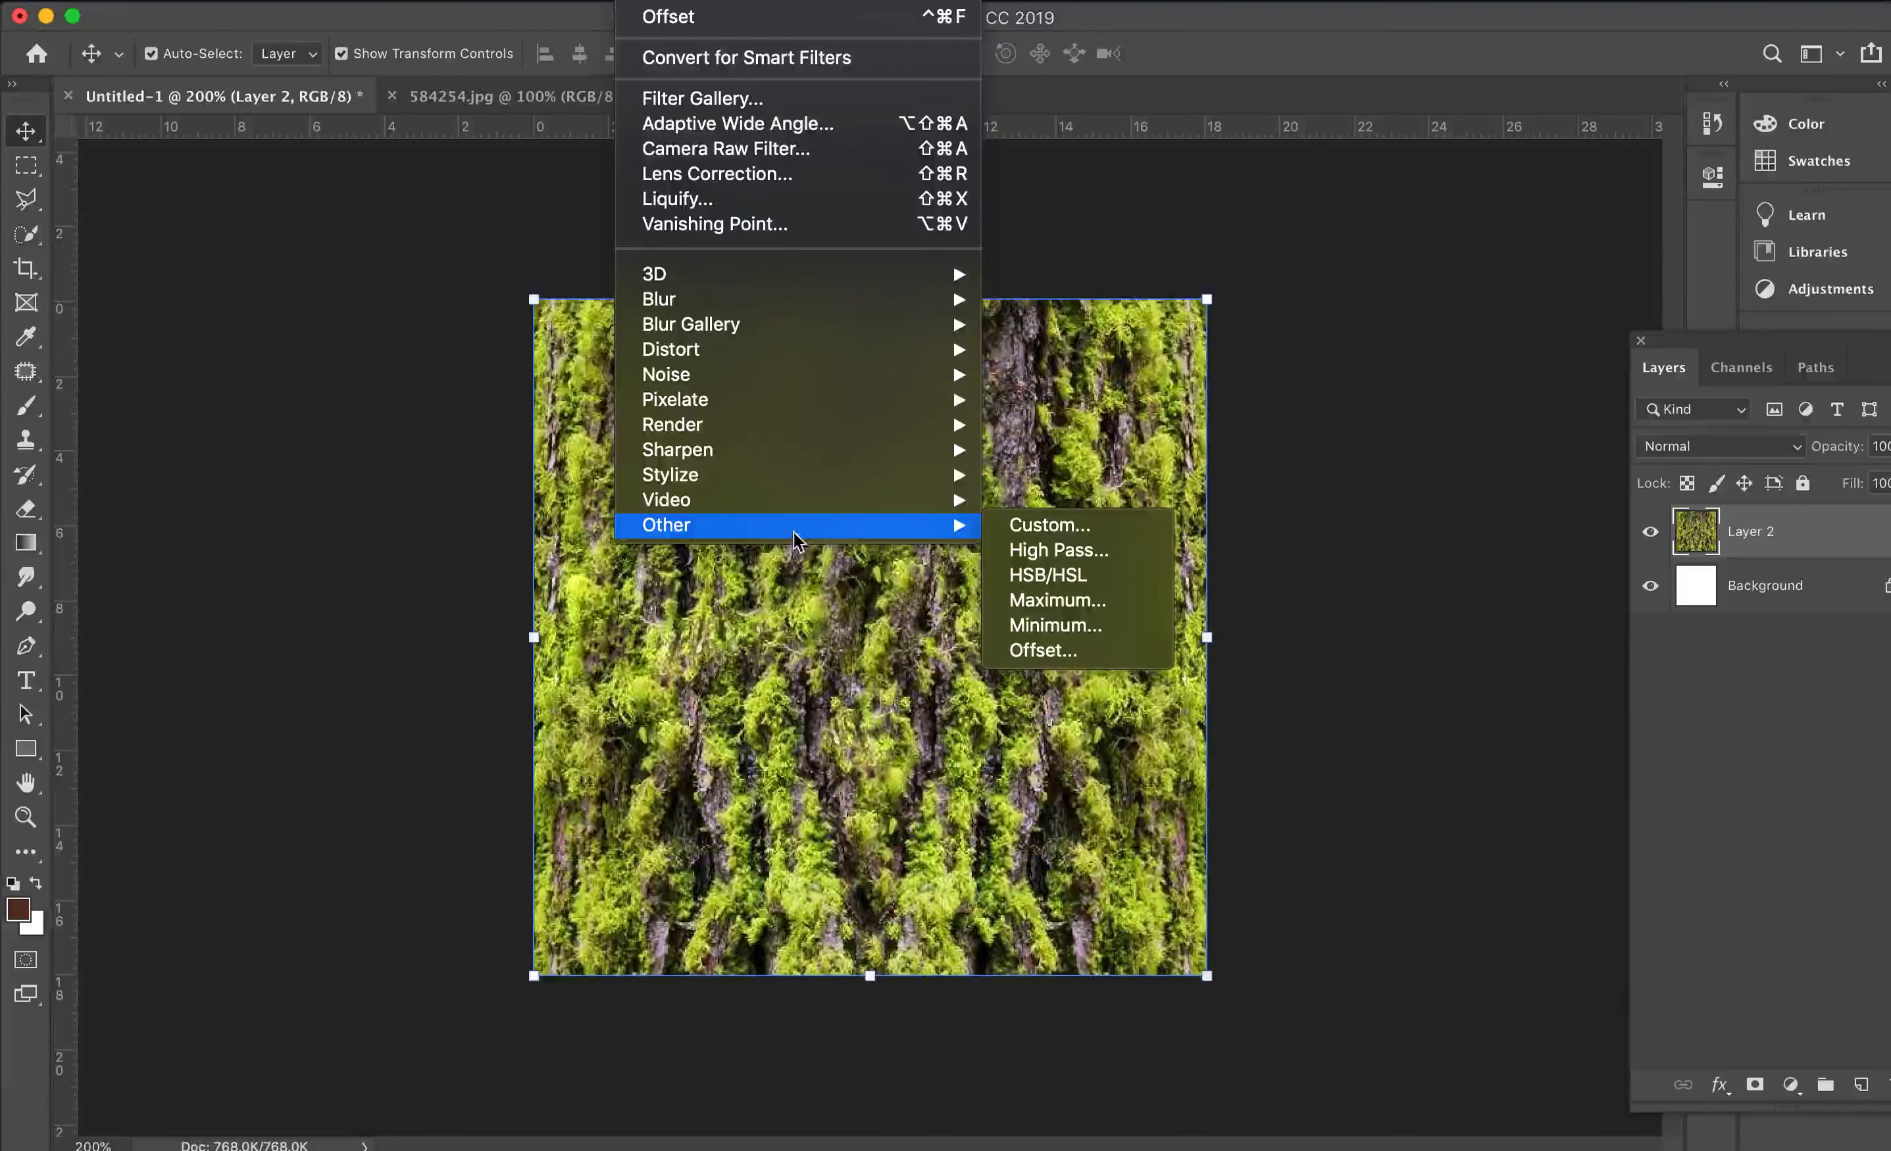
left_click(1058, 650)
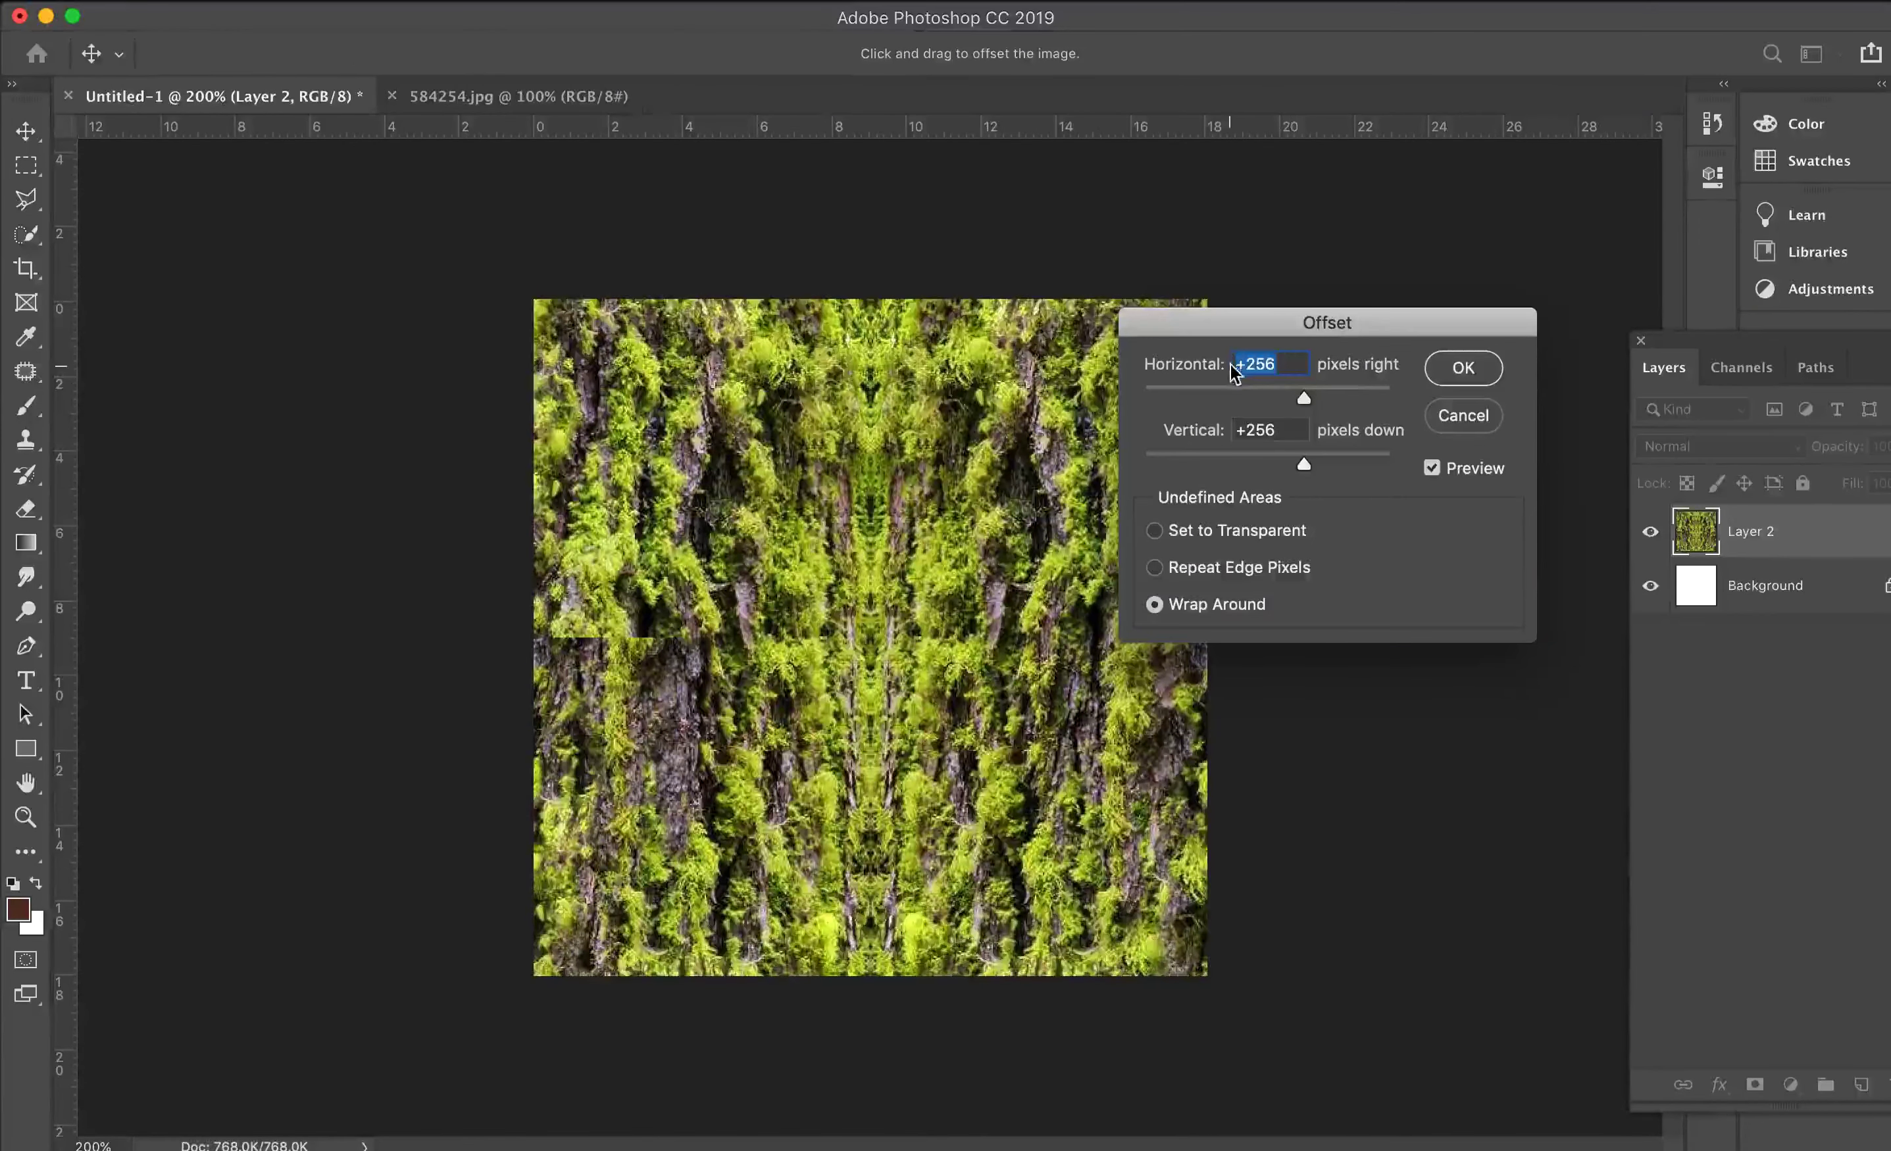
left_click_drag(1257, 323, 1388, 234)
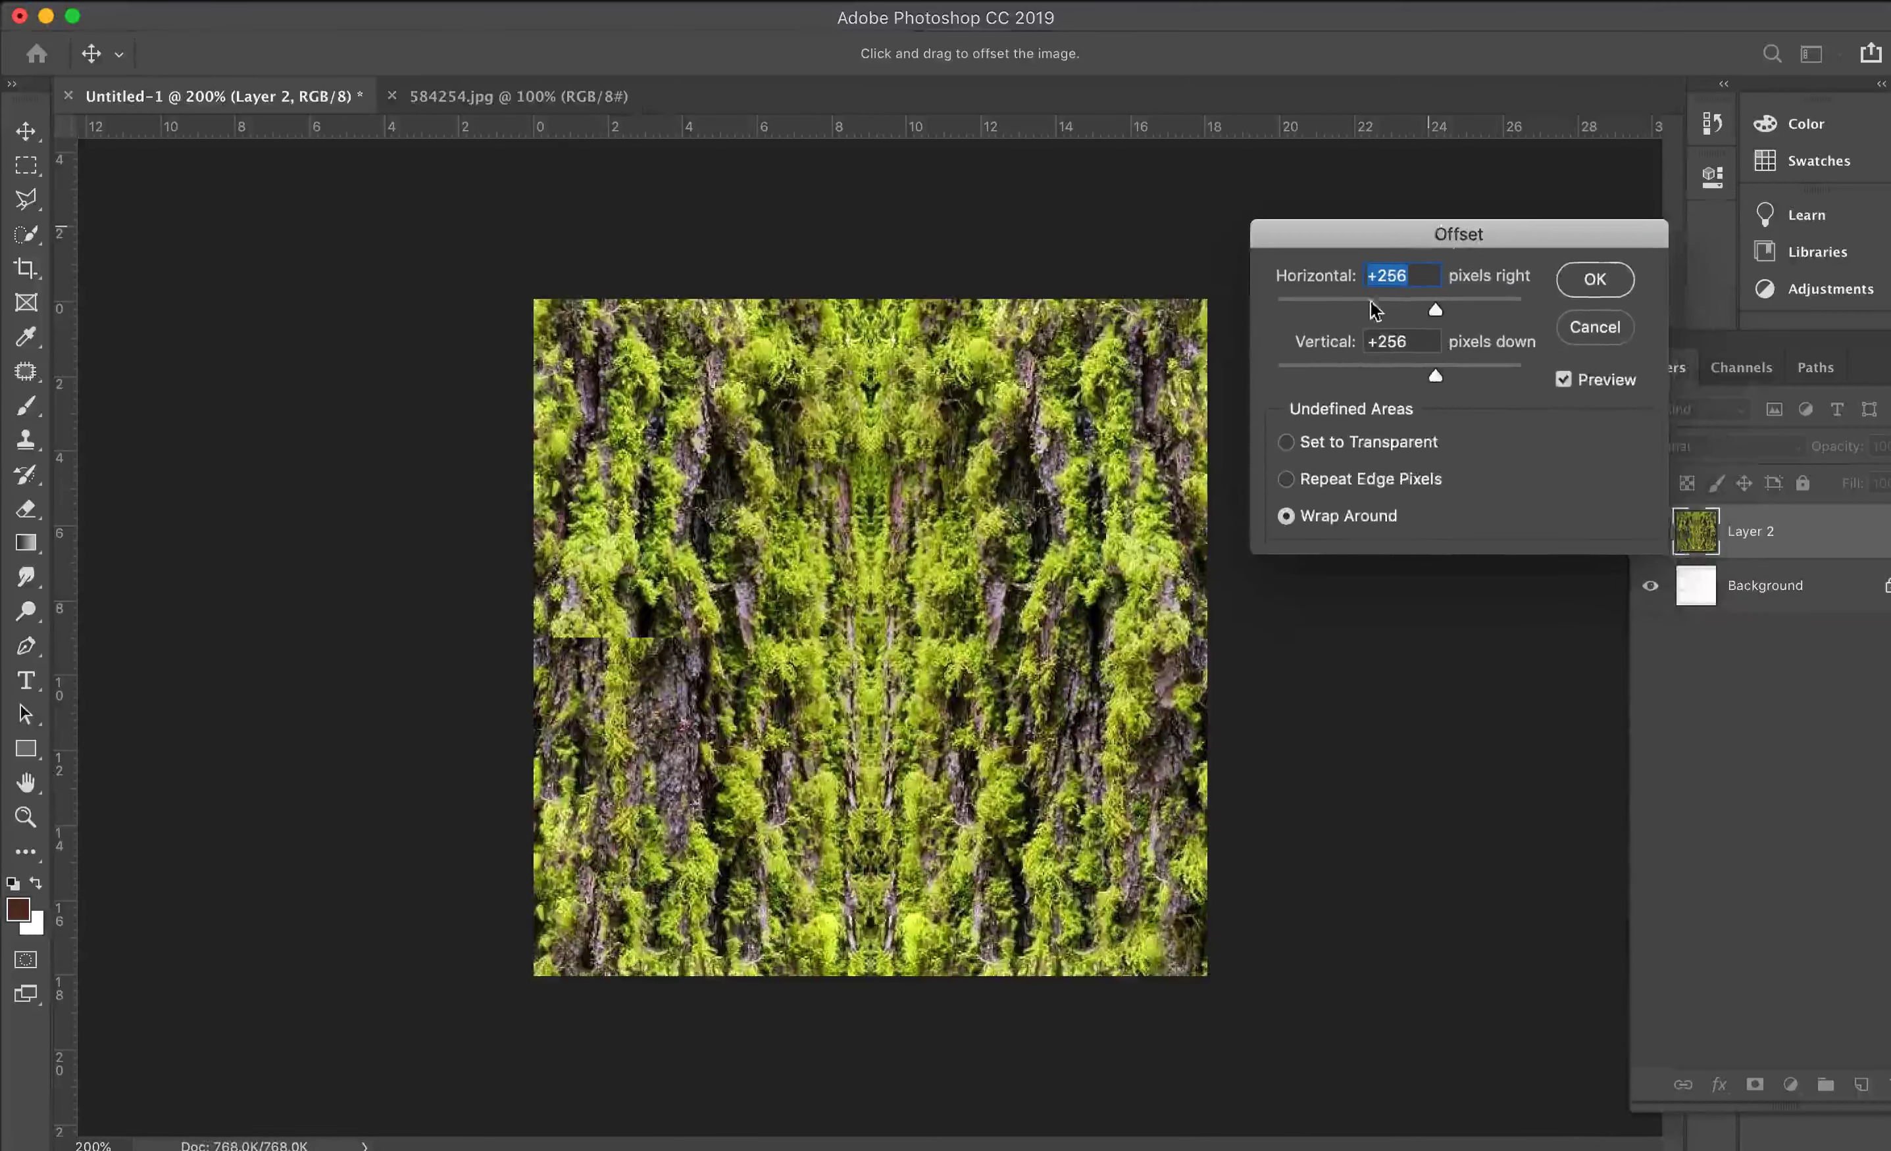
type("0")
key("Tab")
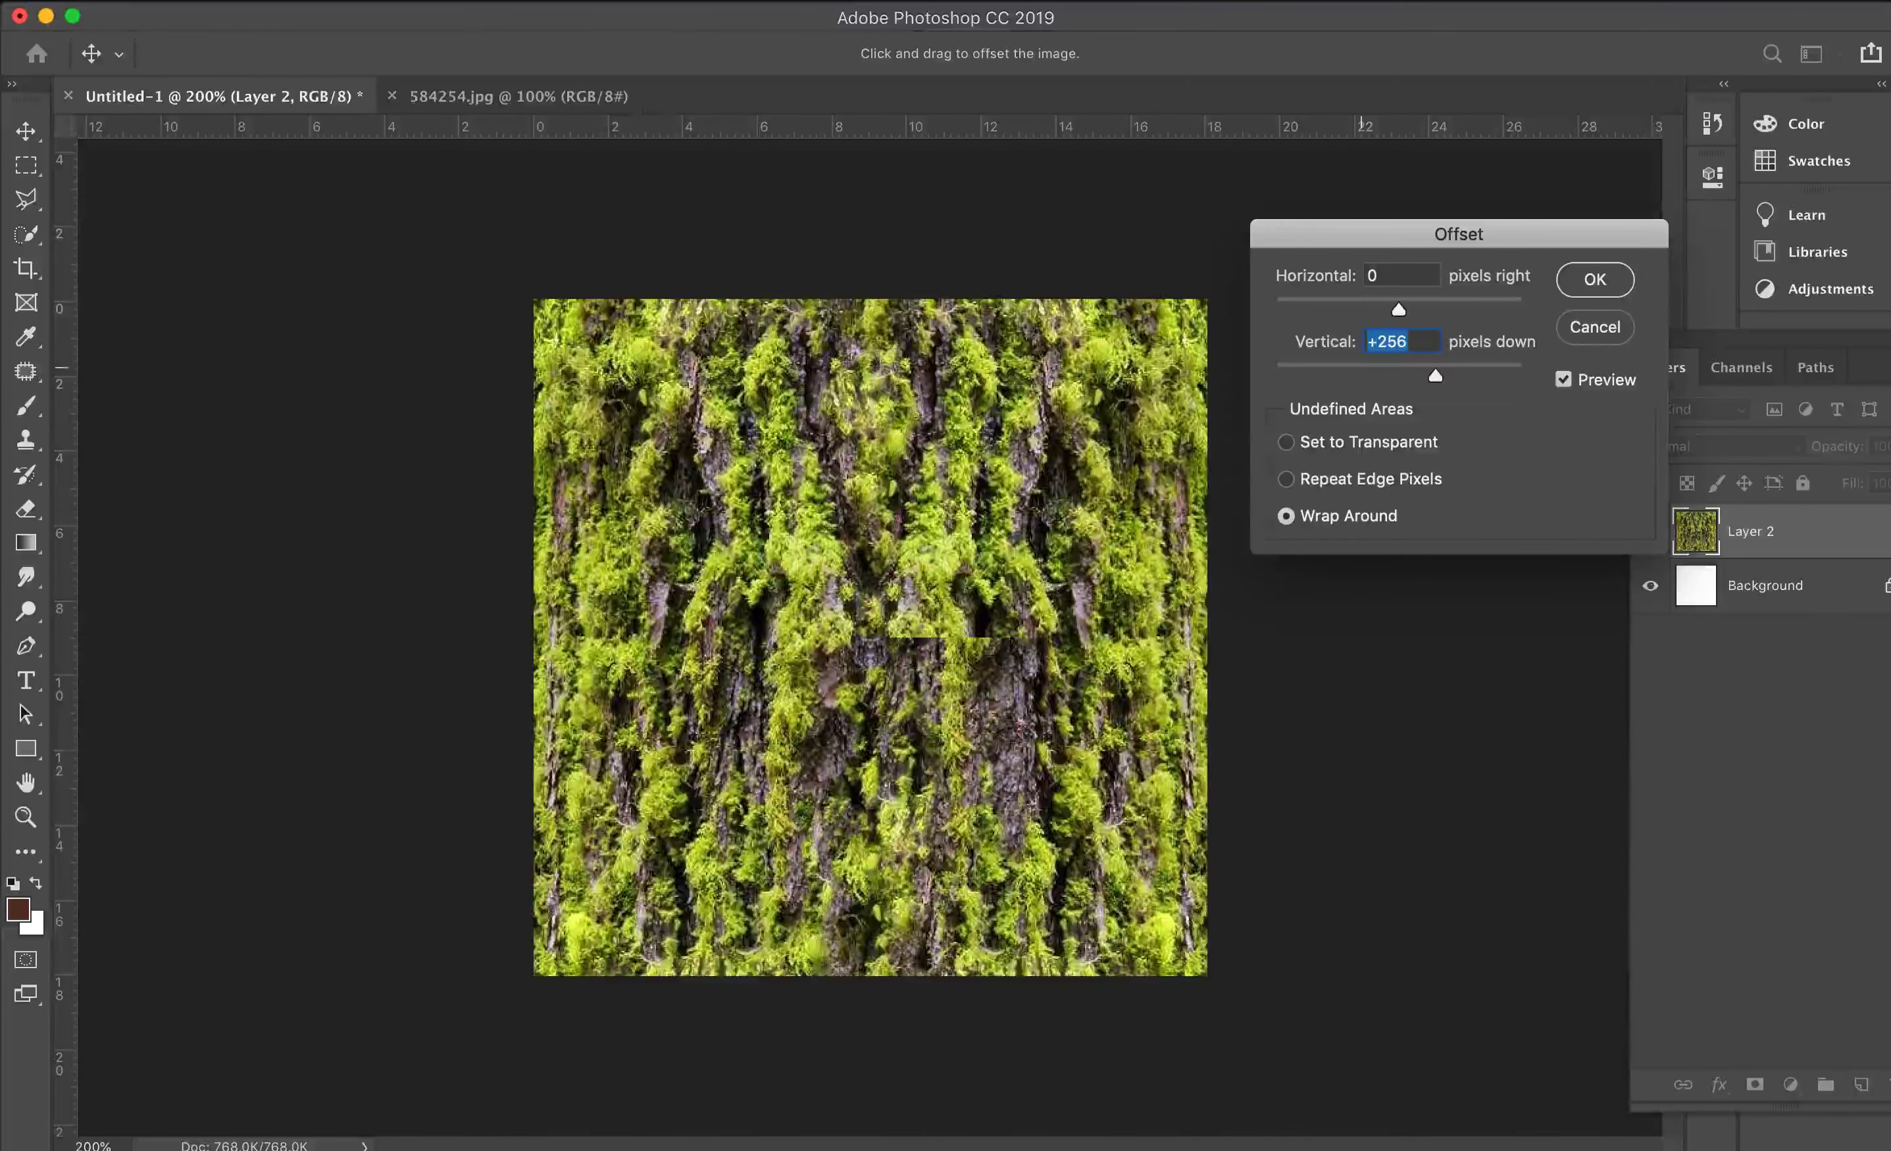
type("0")
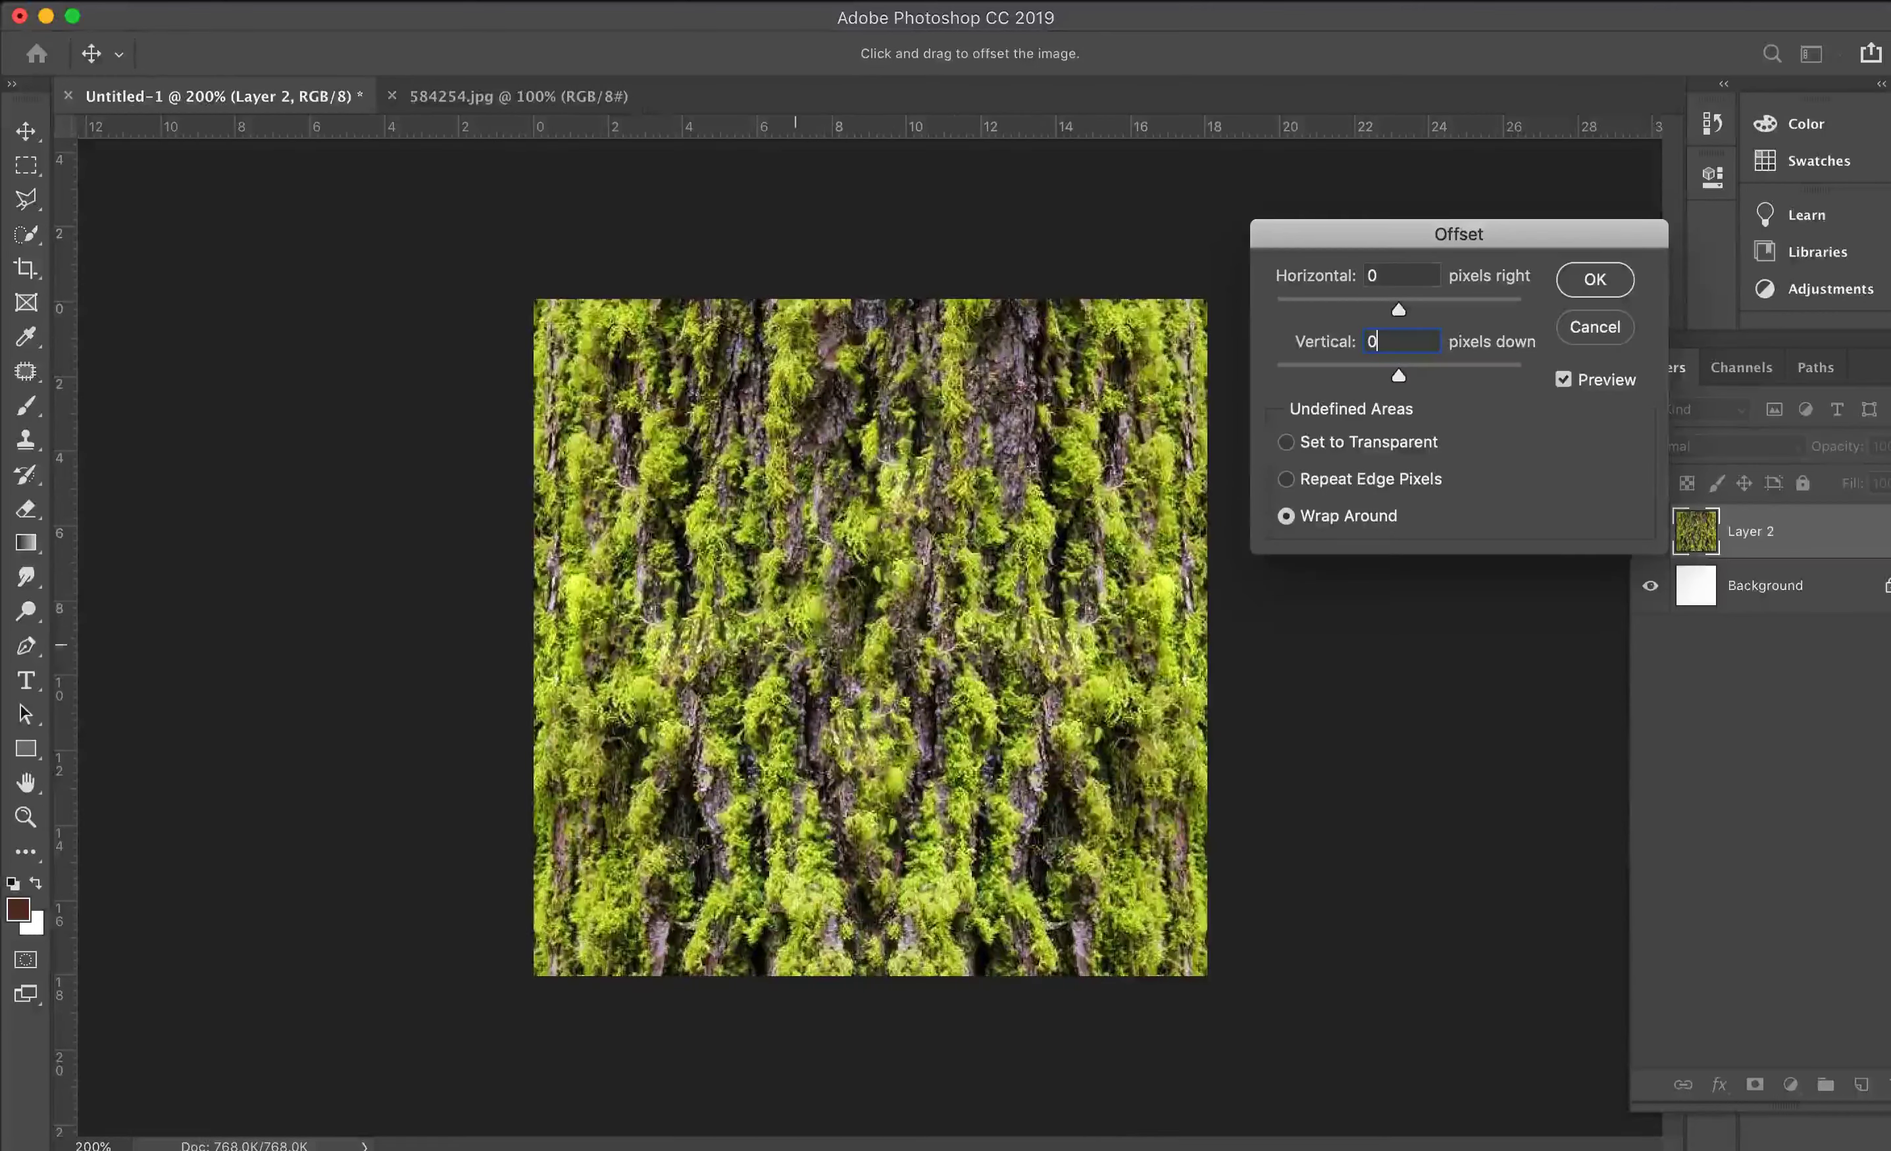
Step: Try a horizontal offset of 256 pixels, and apply the Offset filter with 0 pixels horizontal and 256 pixels vertical
key("shift+Tab")
type("256")
key("super+a")
type("0")
key("Tab")
type("256")
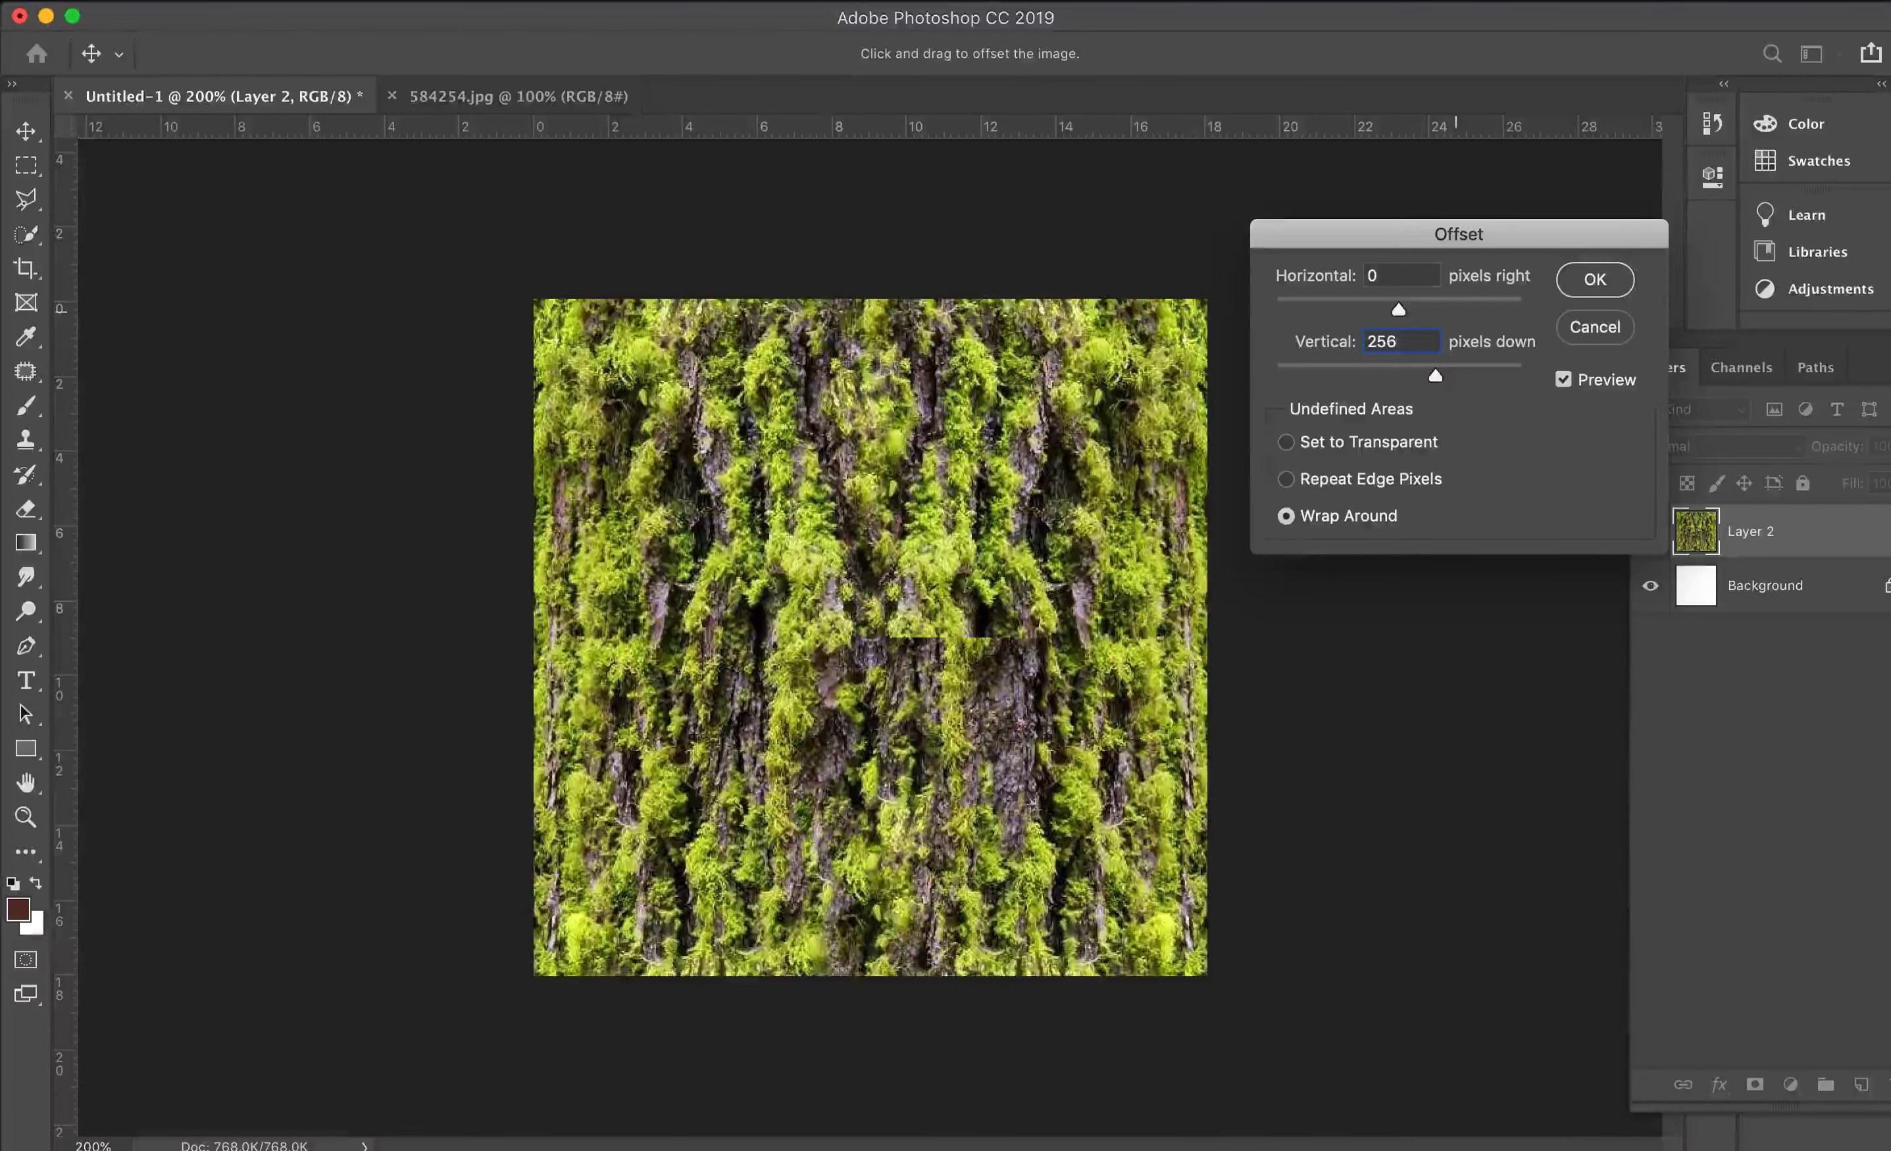
left_click(1592, 273)
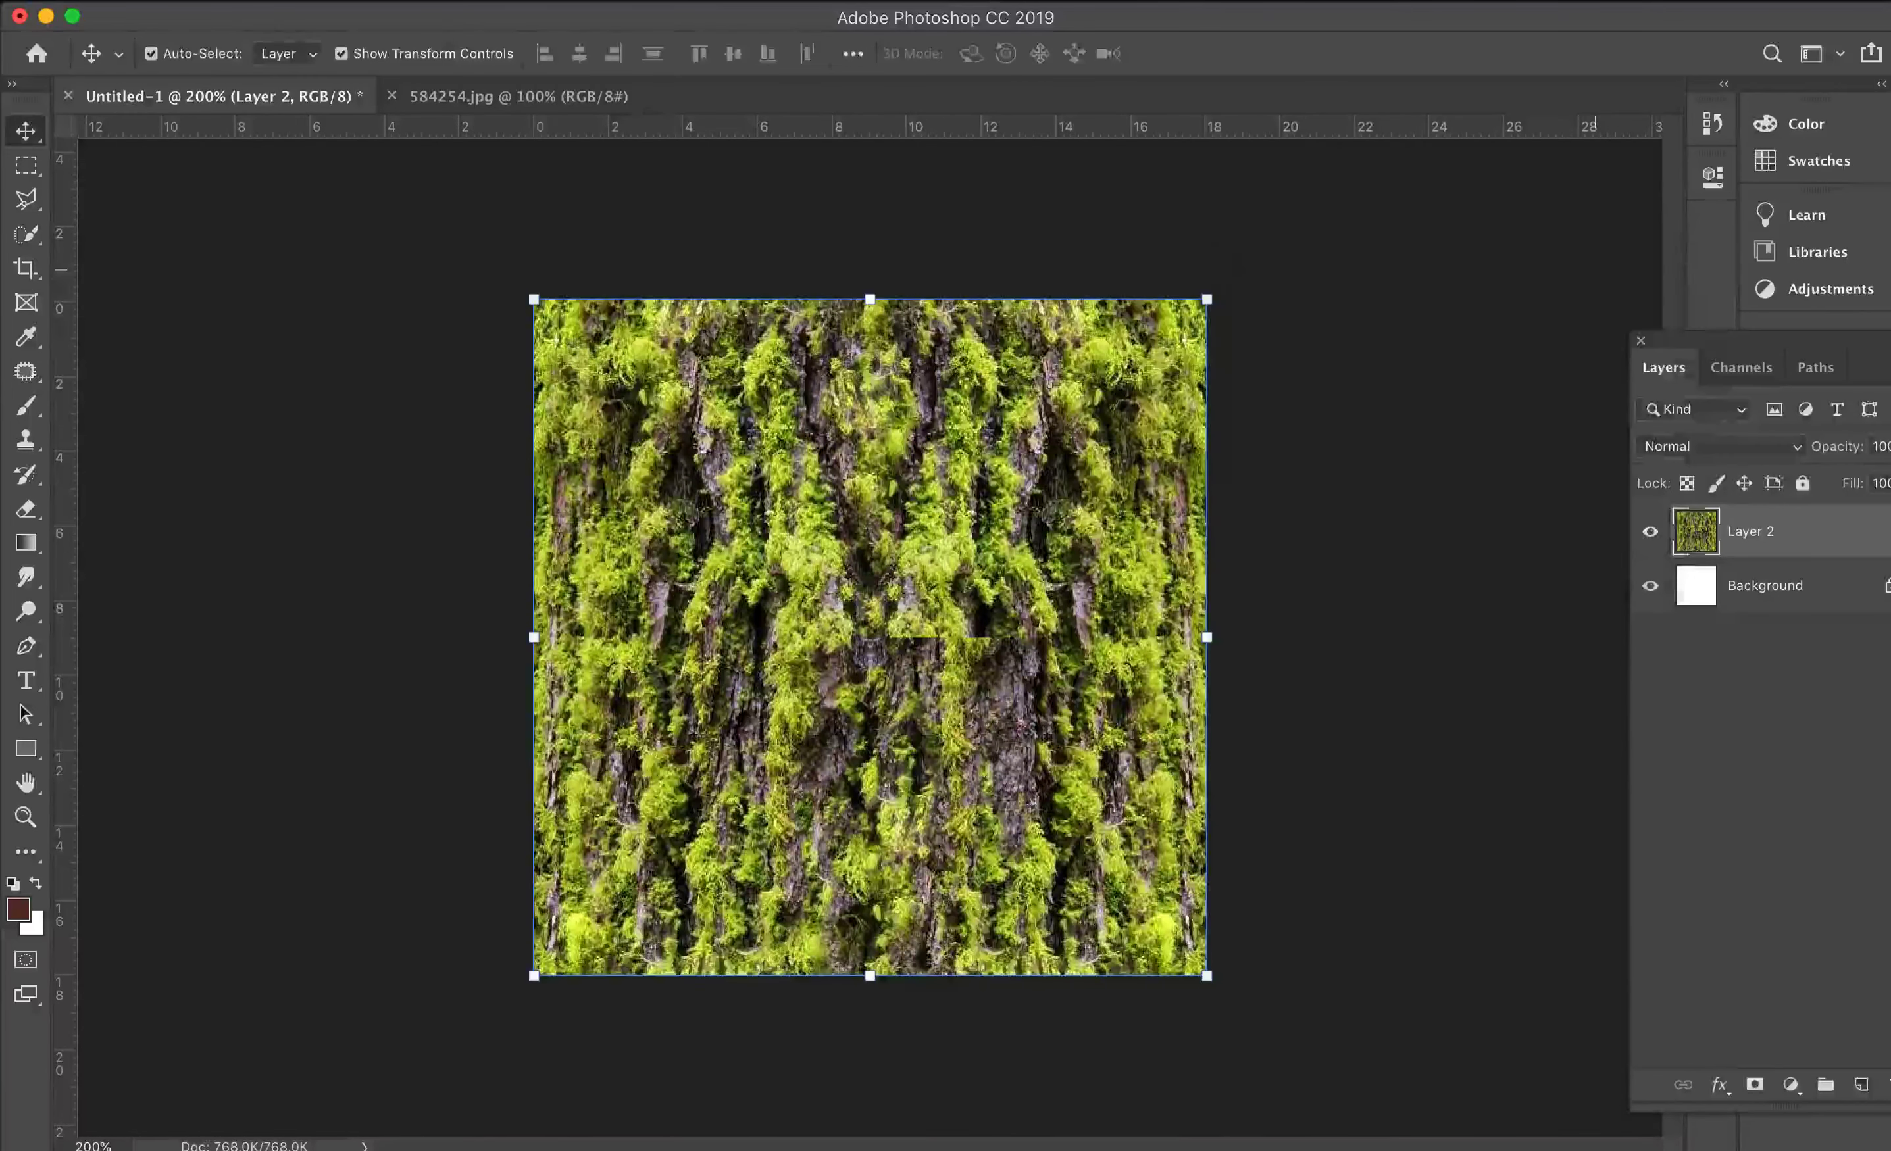
Step: Use the Patch tool to cover the horizontal seam right of the centre and the area at the right edge
key("super+plus")
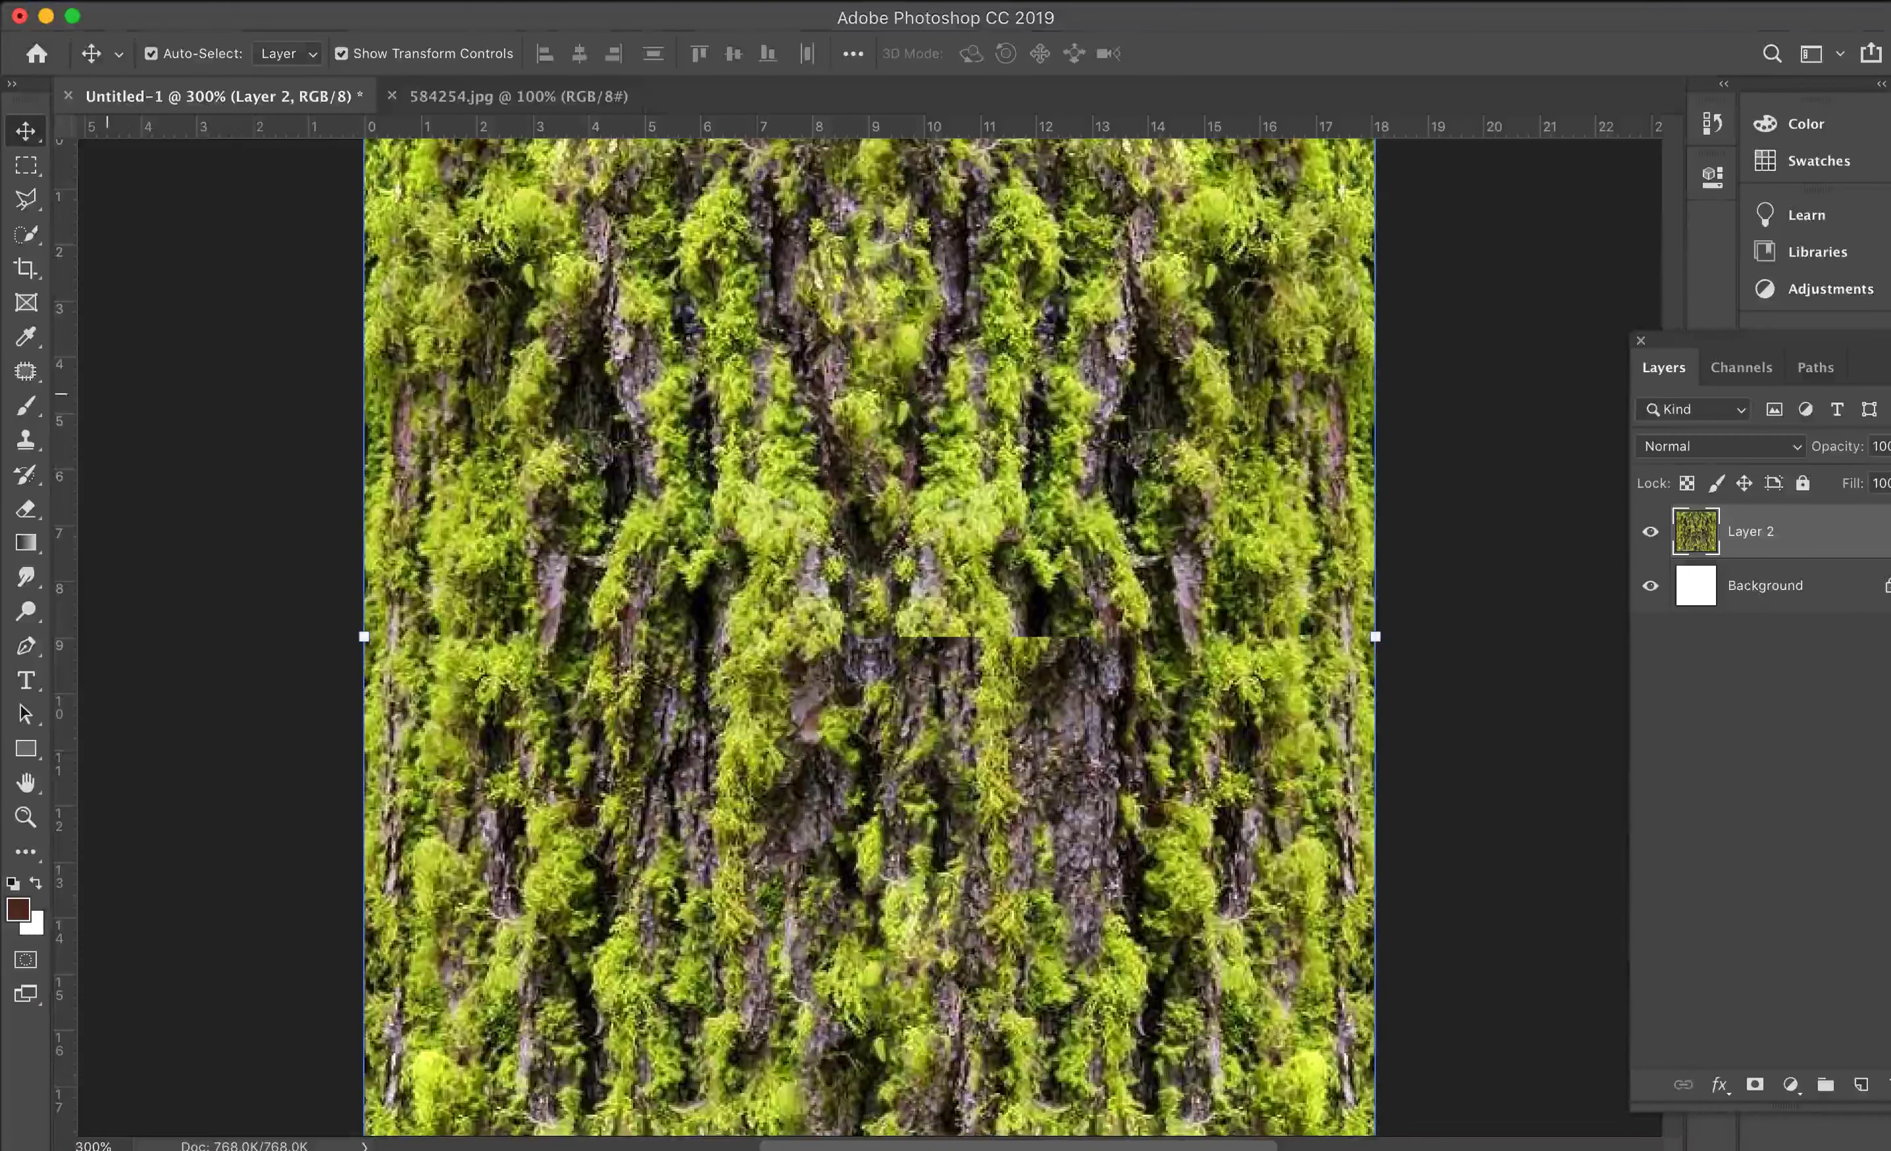
key("s")
key("j")
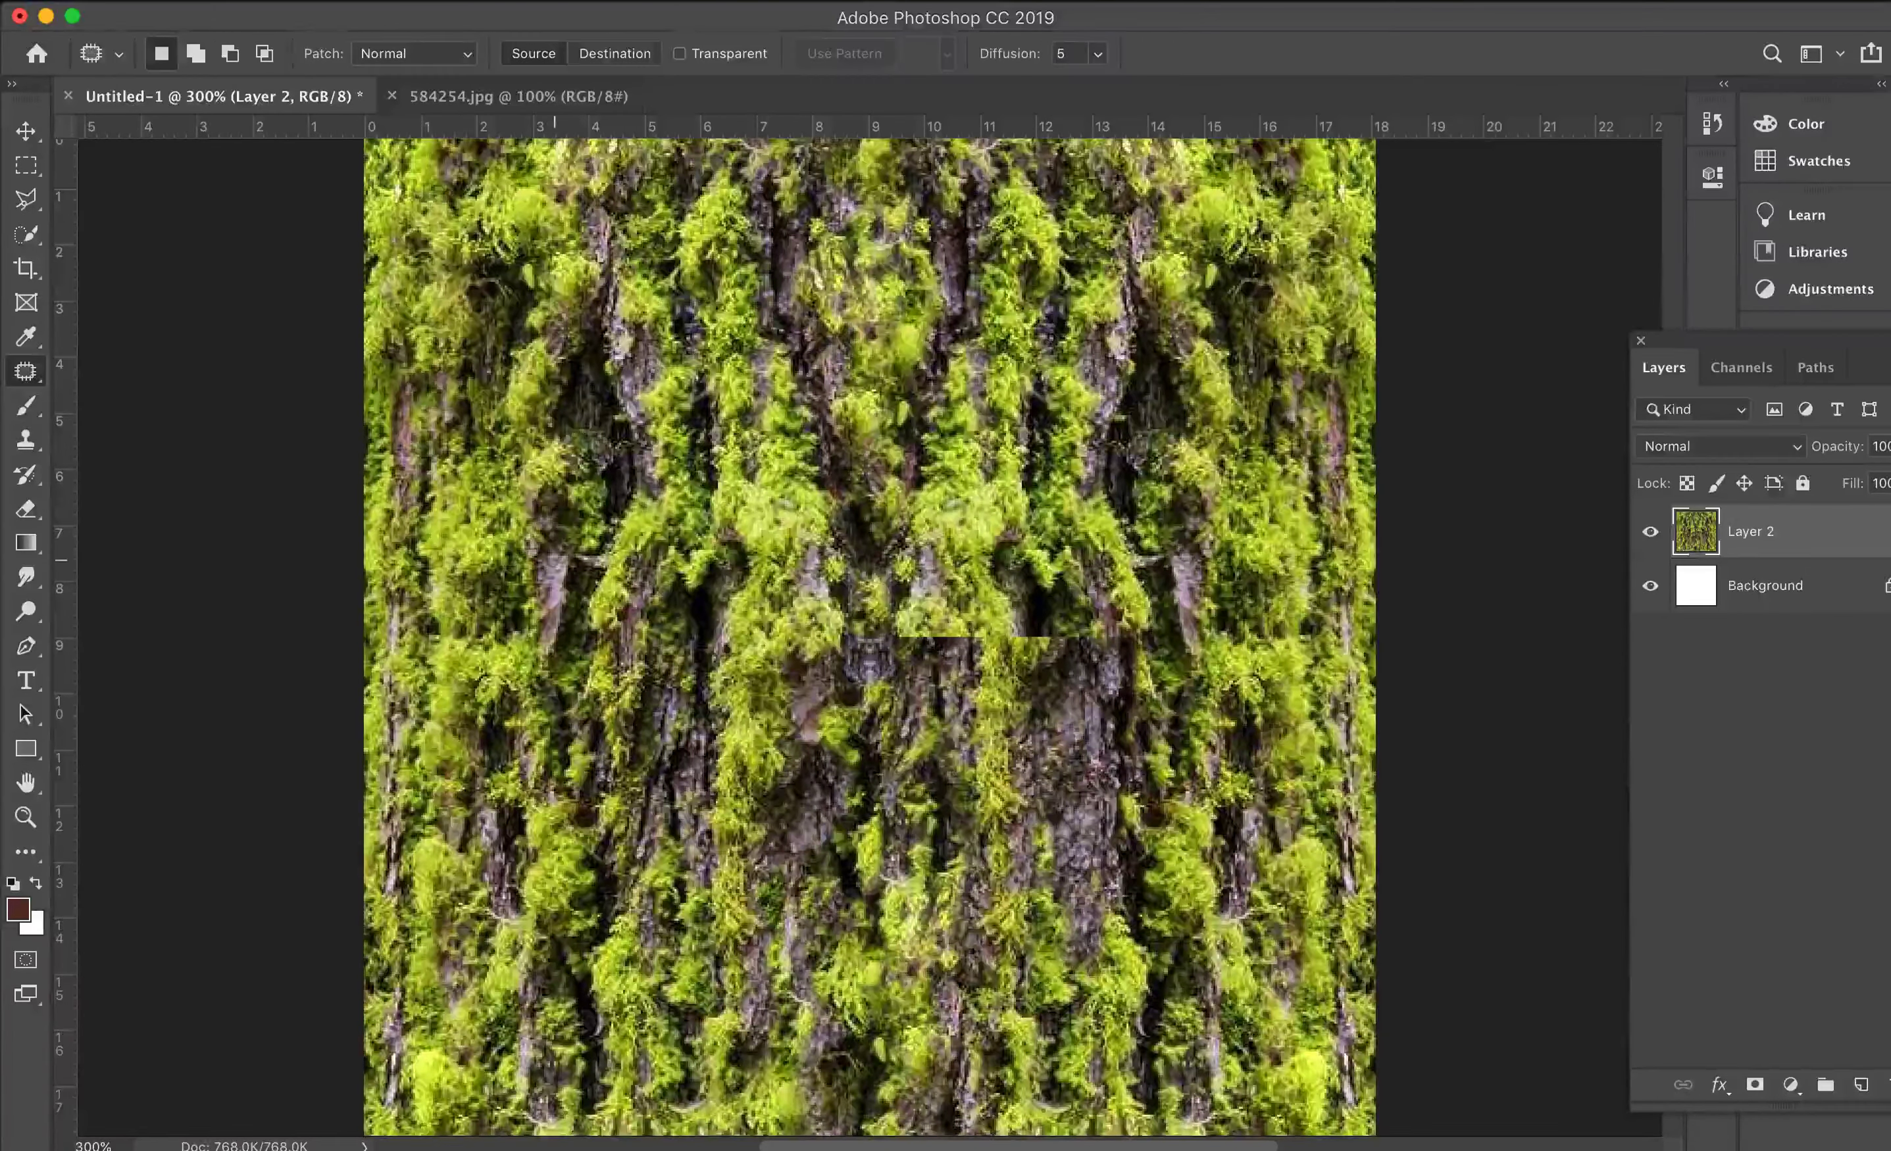
mouse_move(964, 613)
left_mouse_down()
mouse_move(864, 636)
mouse_move(972, 559)
mouse_move(1062, 644)
mouse_move(1024, 677)
mouse_move(979, 630)
mouse_move(1163, 644)
mouse_move(1044, 640)
mouse_move(1096, 698)
mouse_move(1089, 749)
left_mouse_up()
left_click_drag(1062, 524, 1064, 521)
key("ctrl+d")
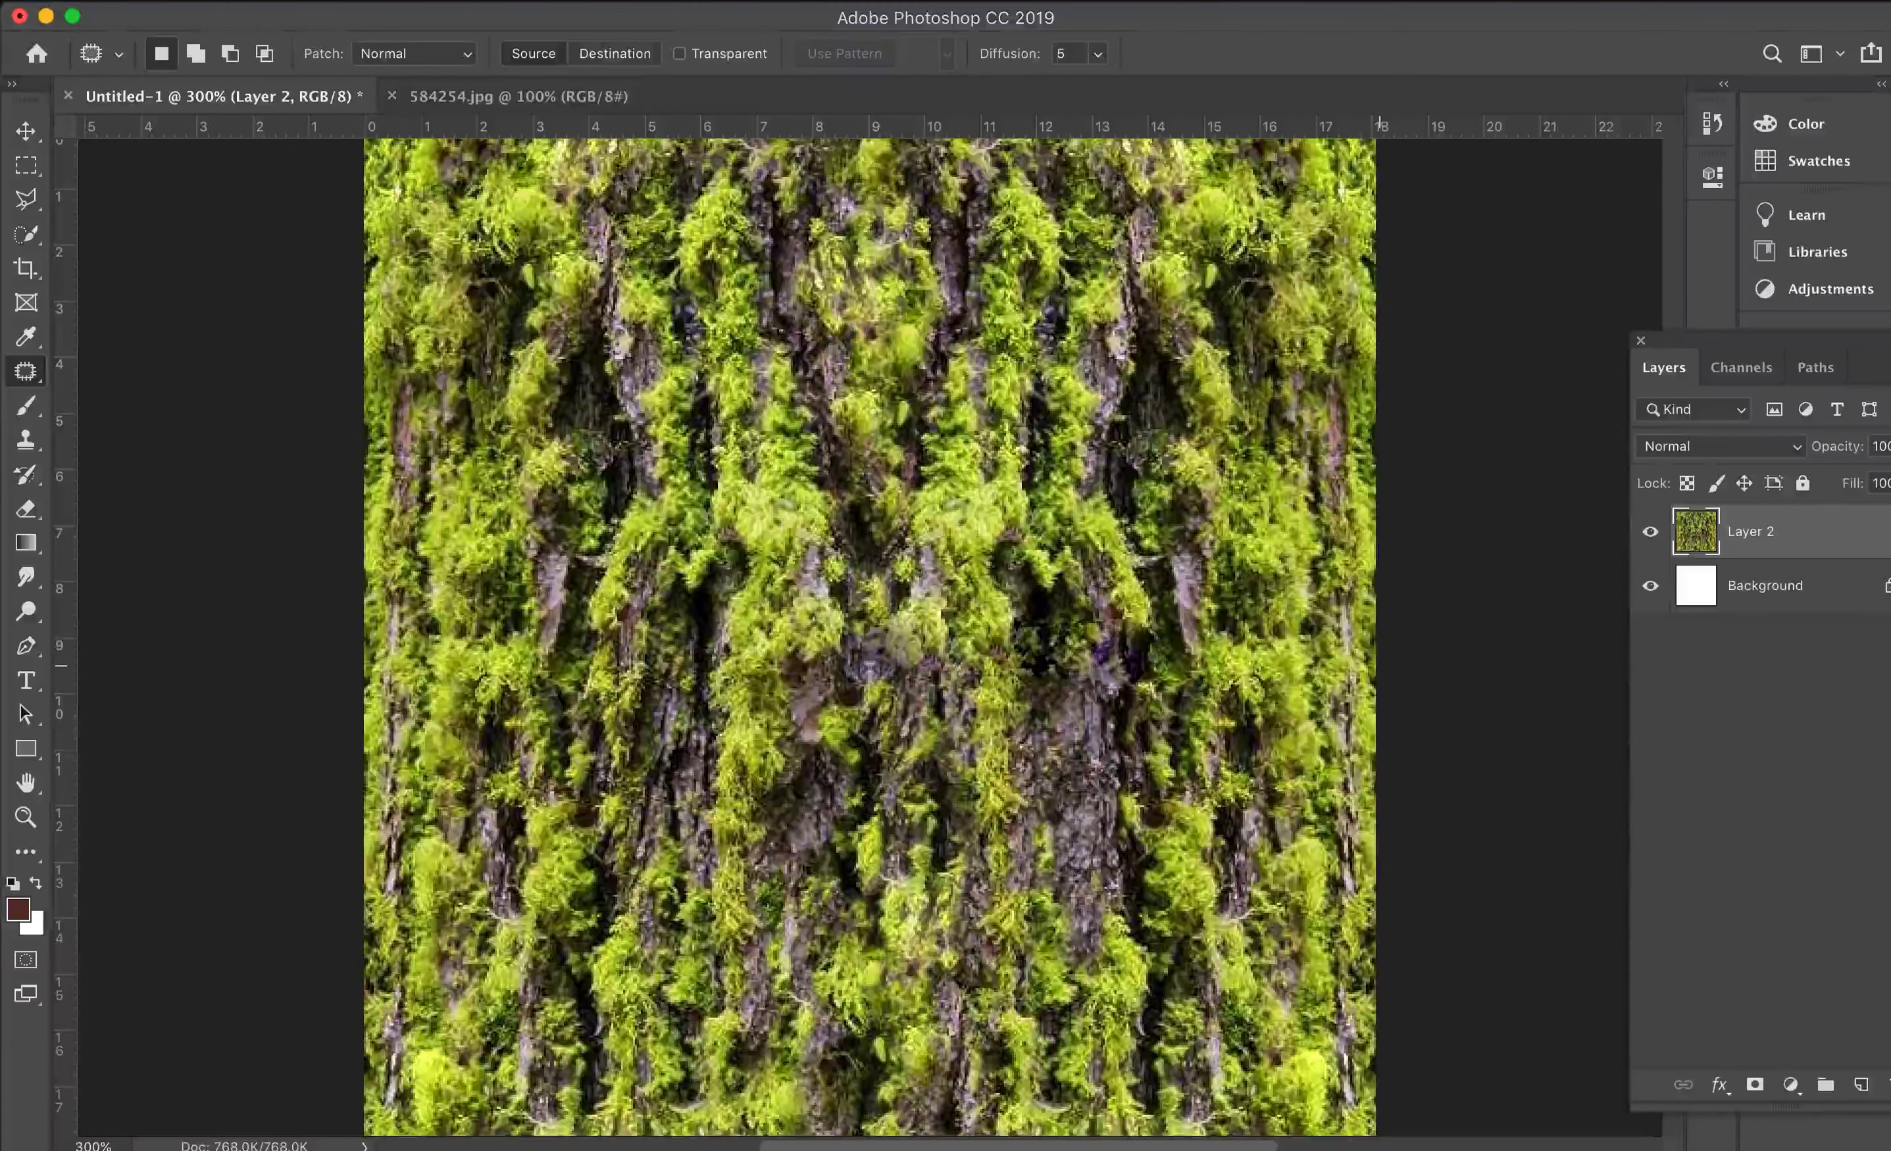
left_click_drag(1374, 674, 1234, 676)
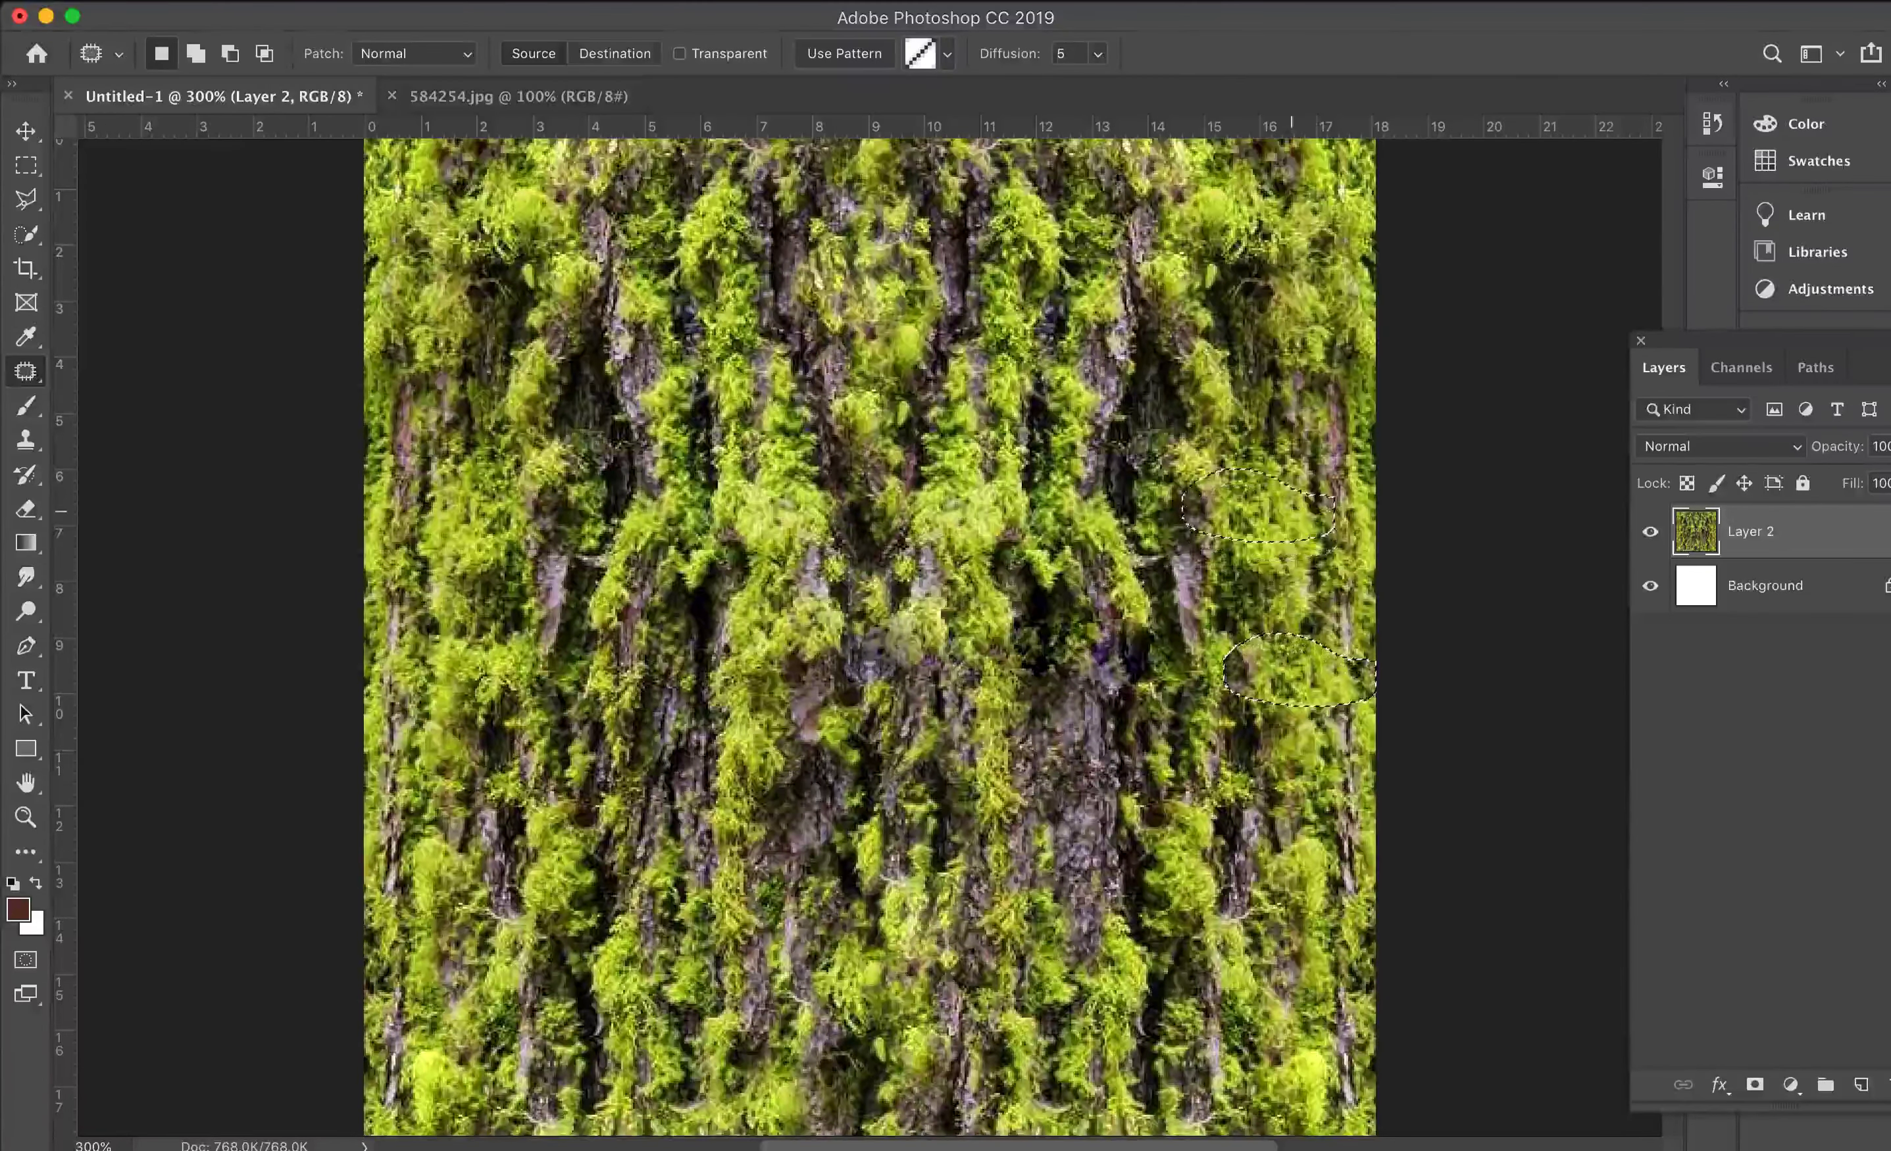
key("ctrl+d")
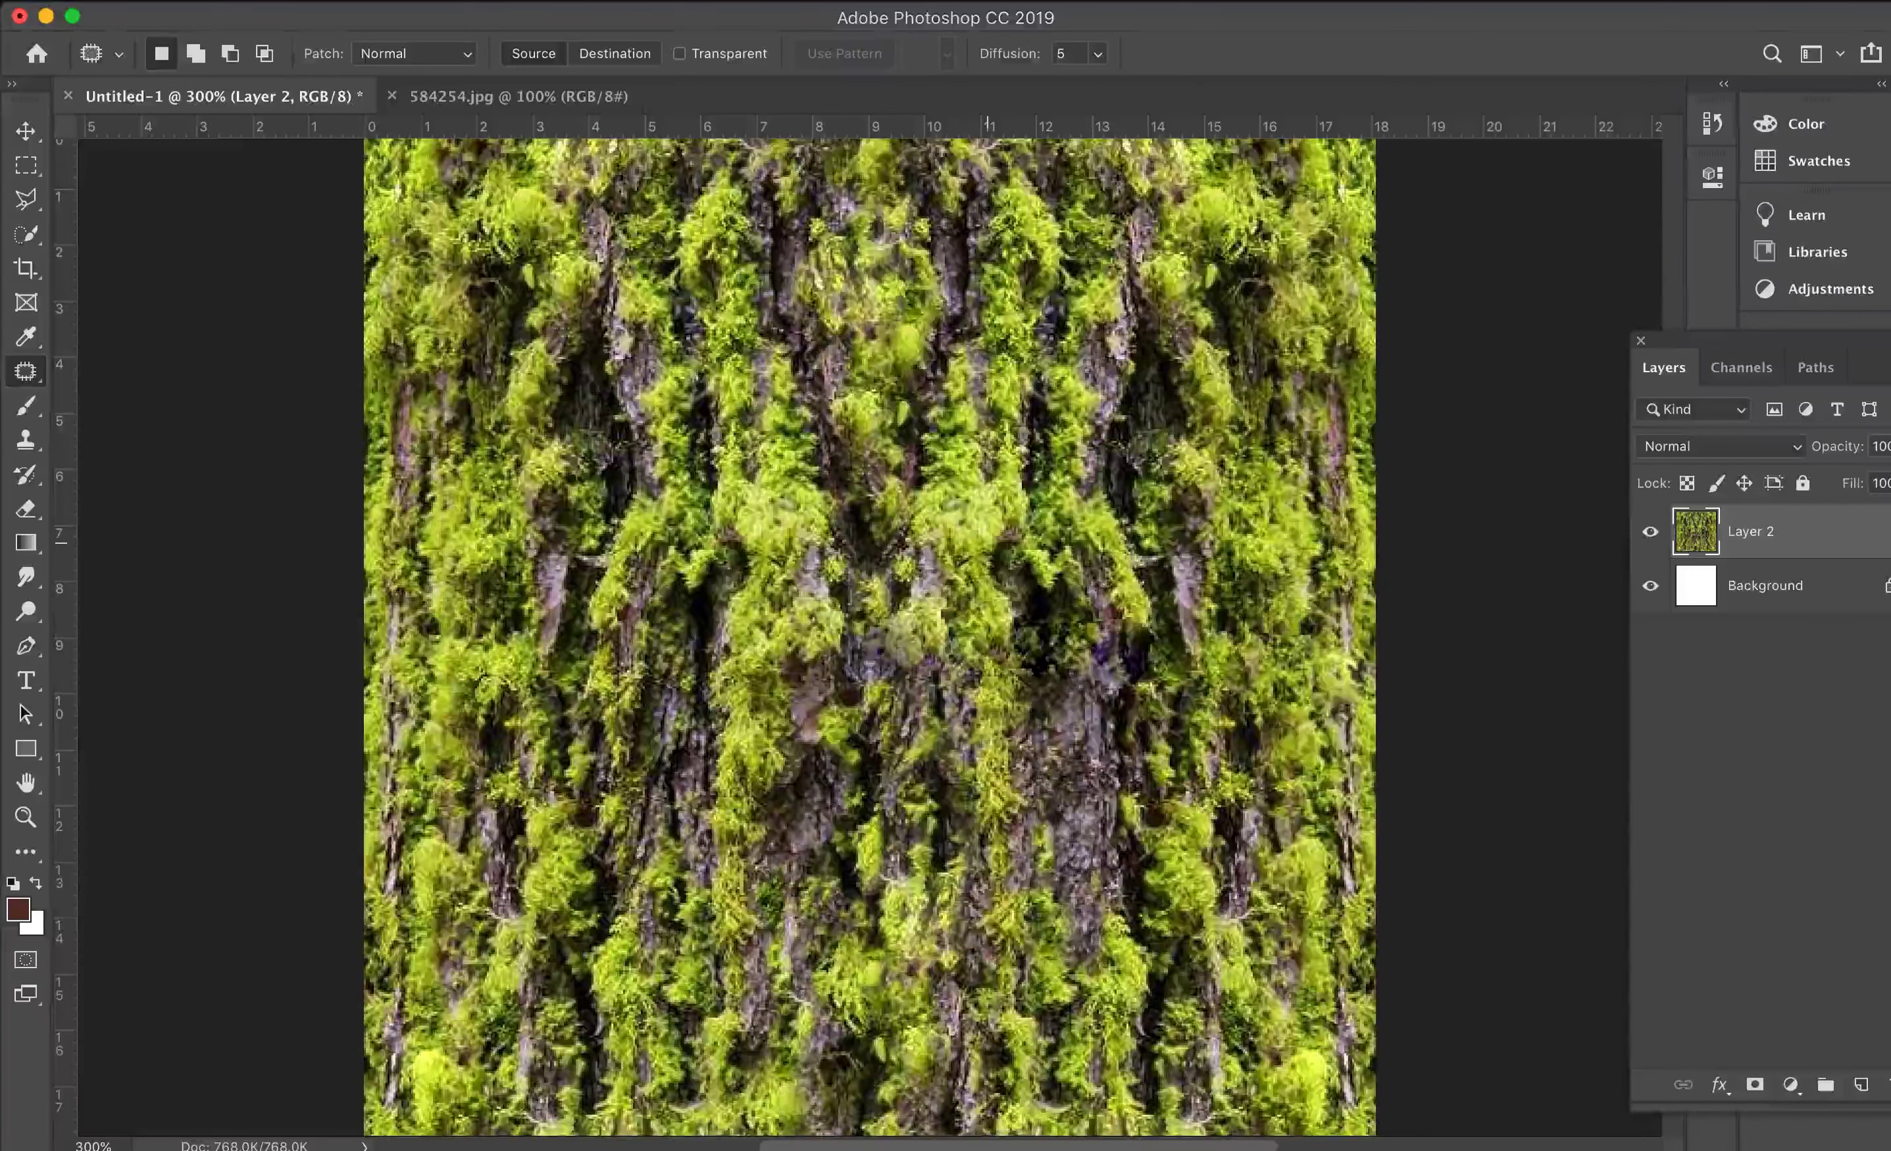
Step: Patch the lower left edge of the texture, undo the first attempt and patch it again with other nearby moss
key("ctrl+minus")
key("ctrl+minus")
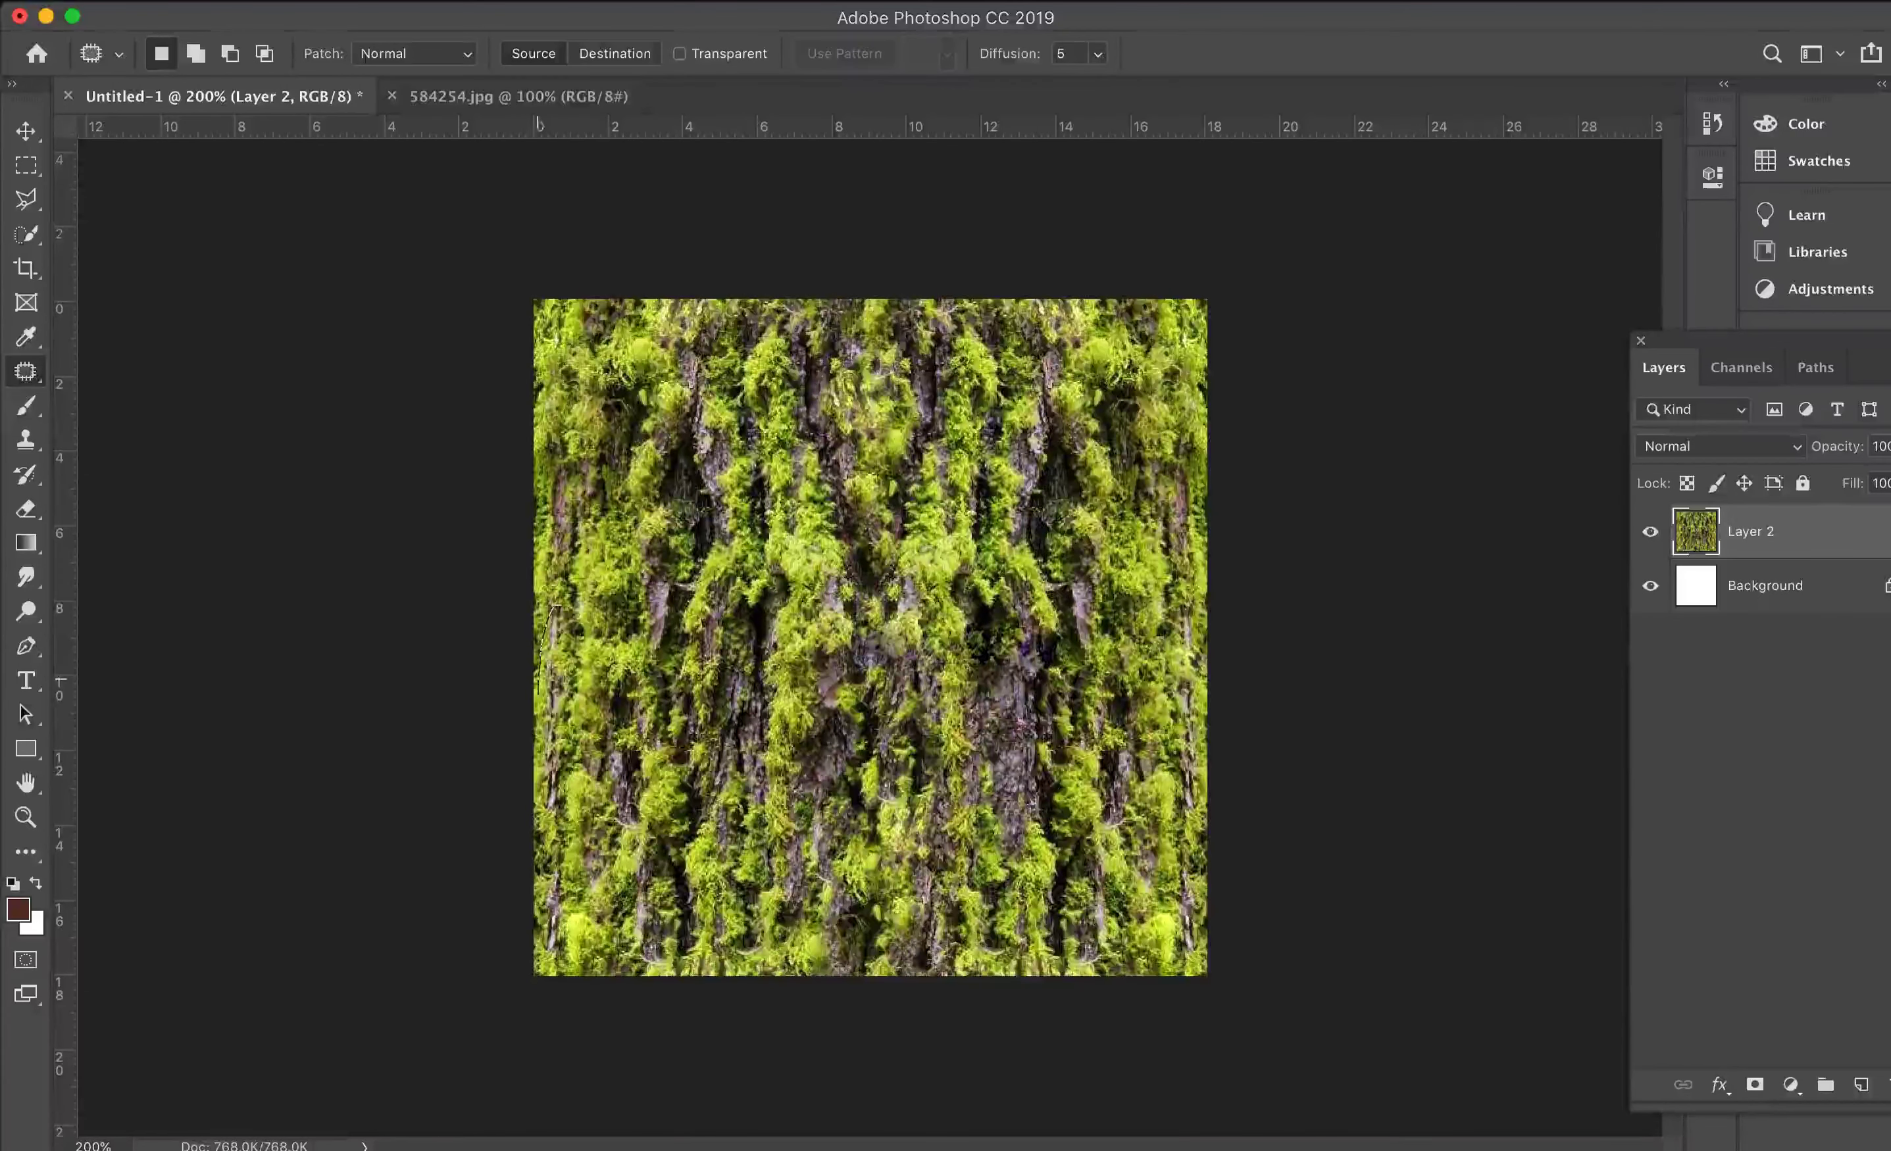
mouse_move(604, 736)
left_mouse_down()
mouse_move(577, 599)
mouse_move(613, 655)
left_mouse_up()
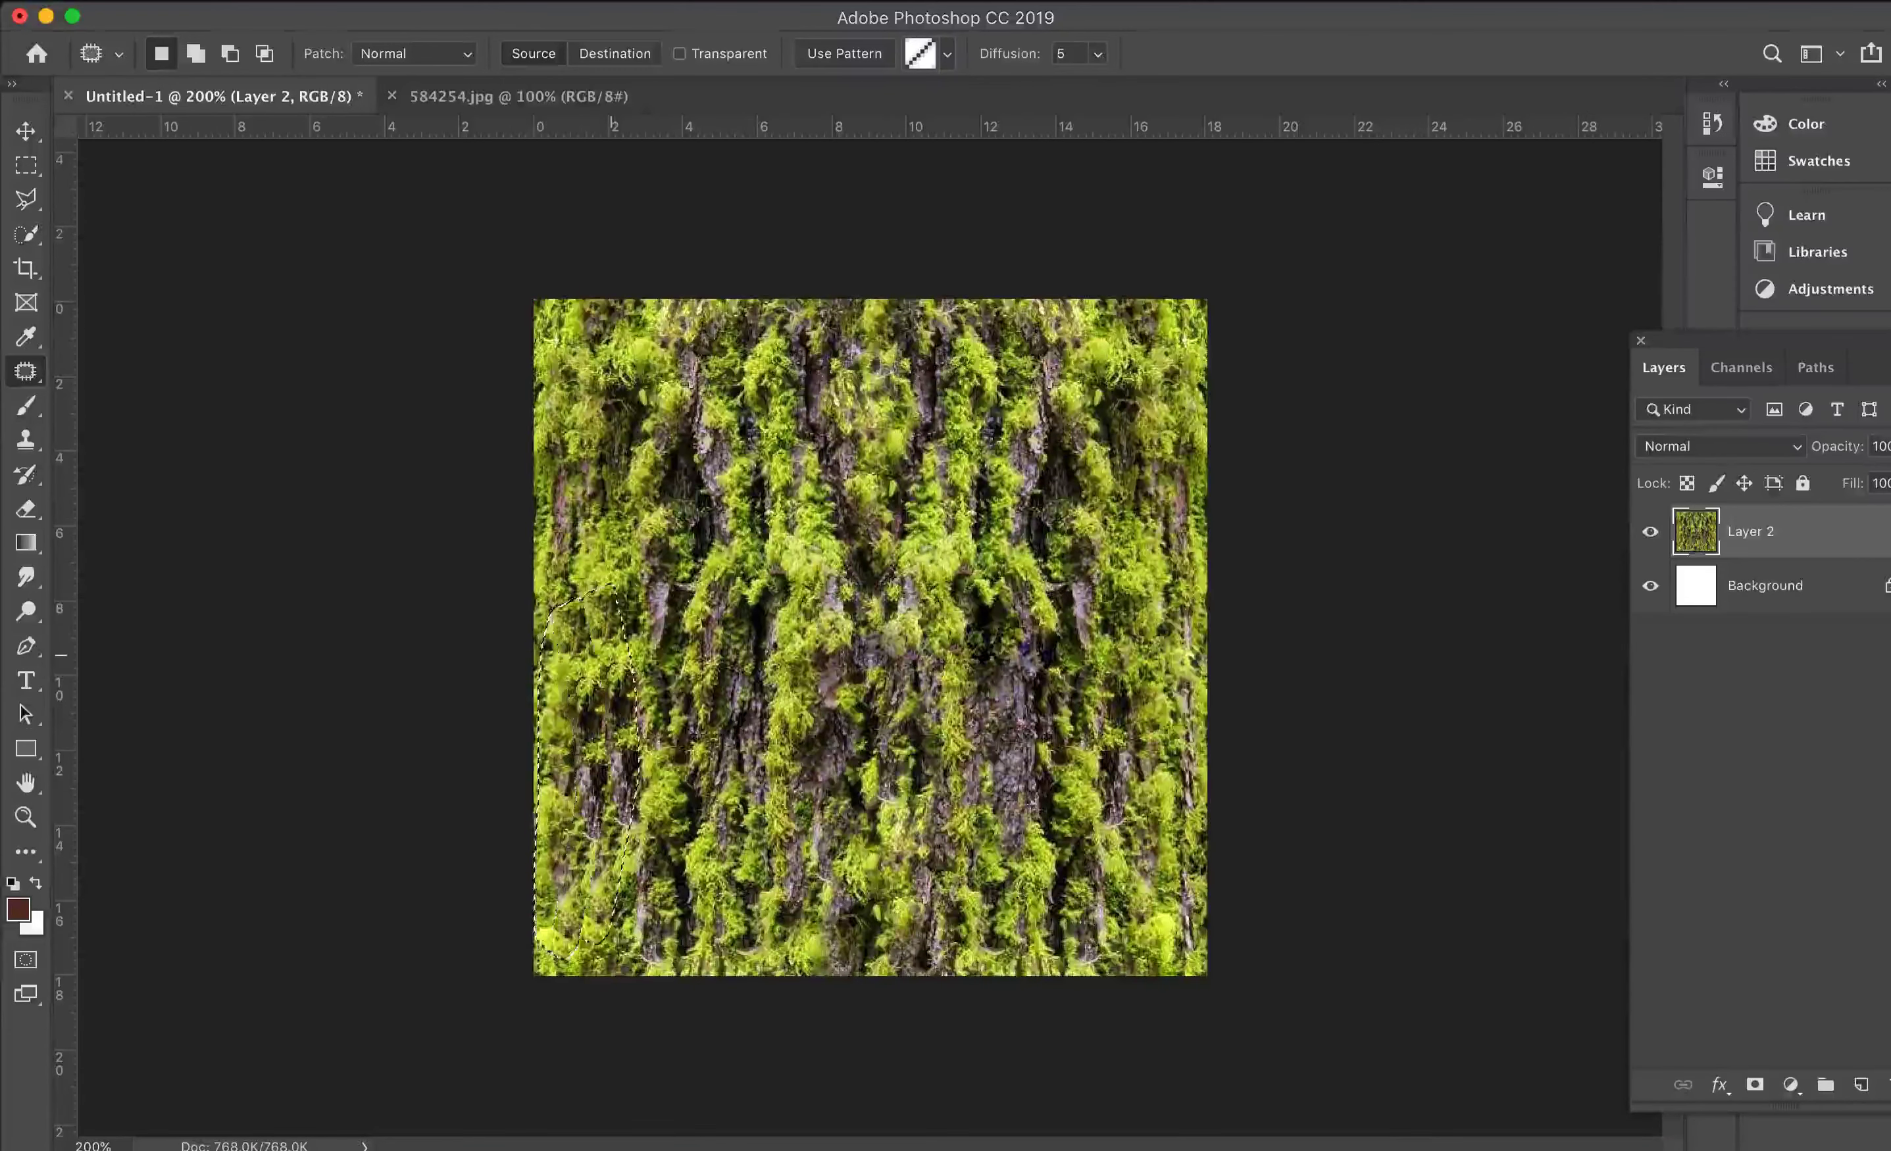
left_click_drag(736, 652, 710, 582)
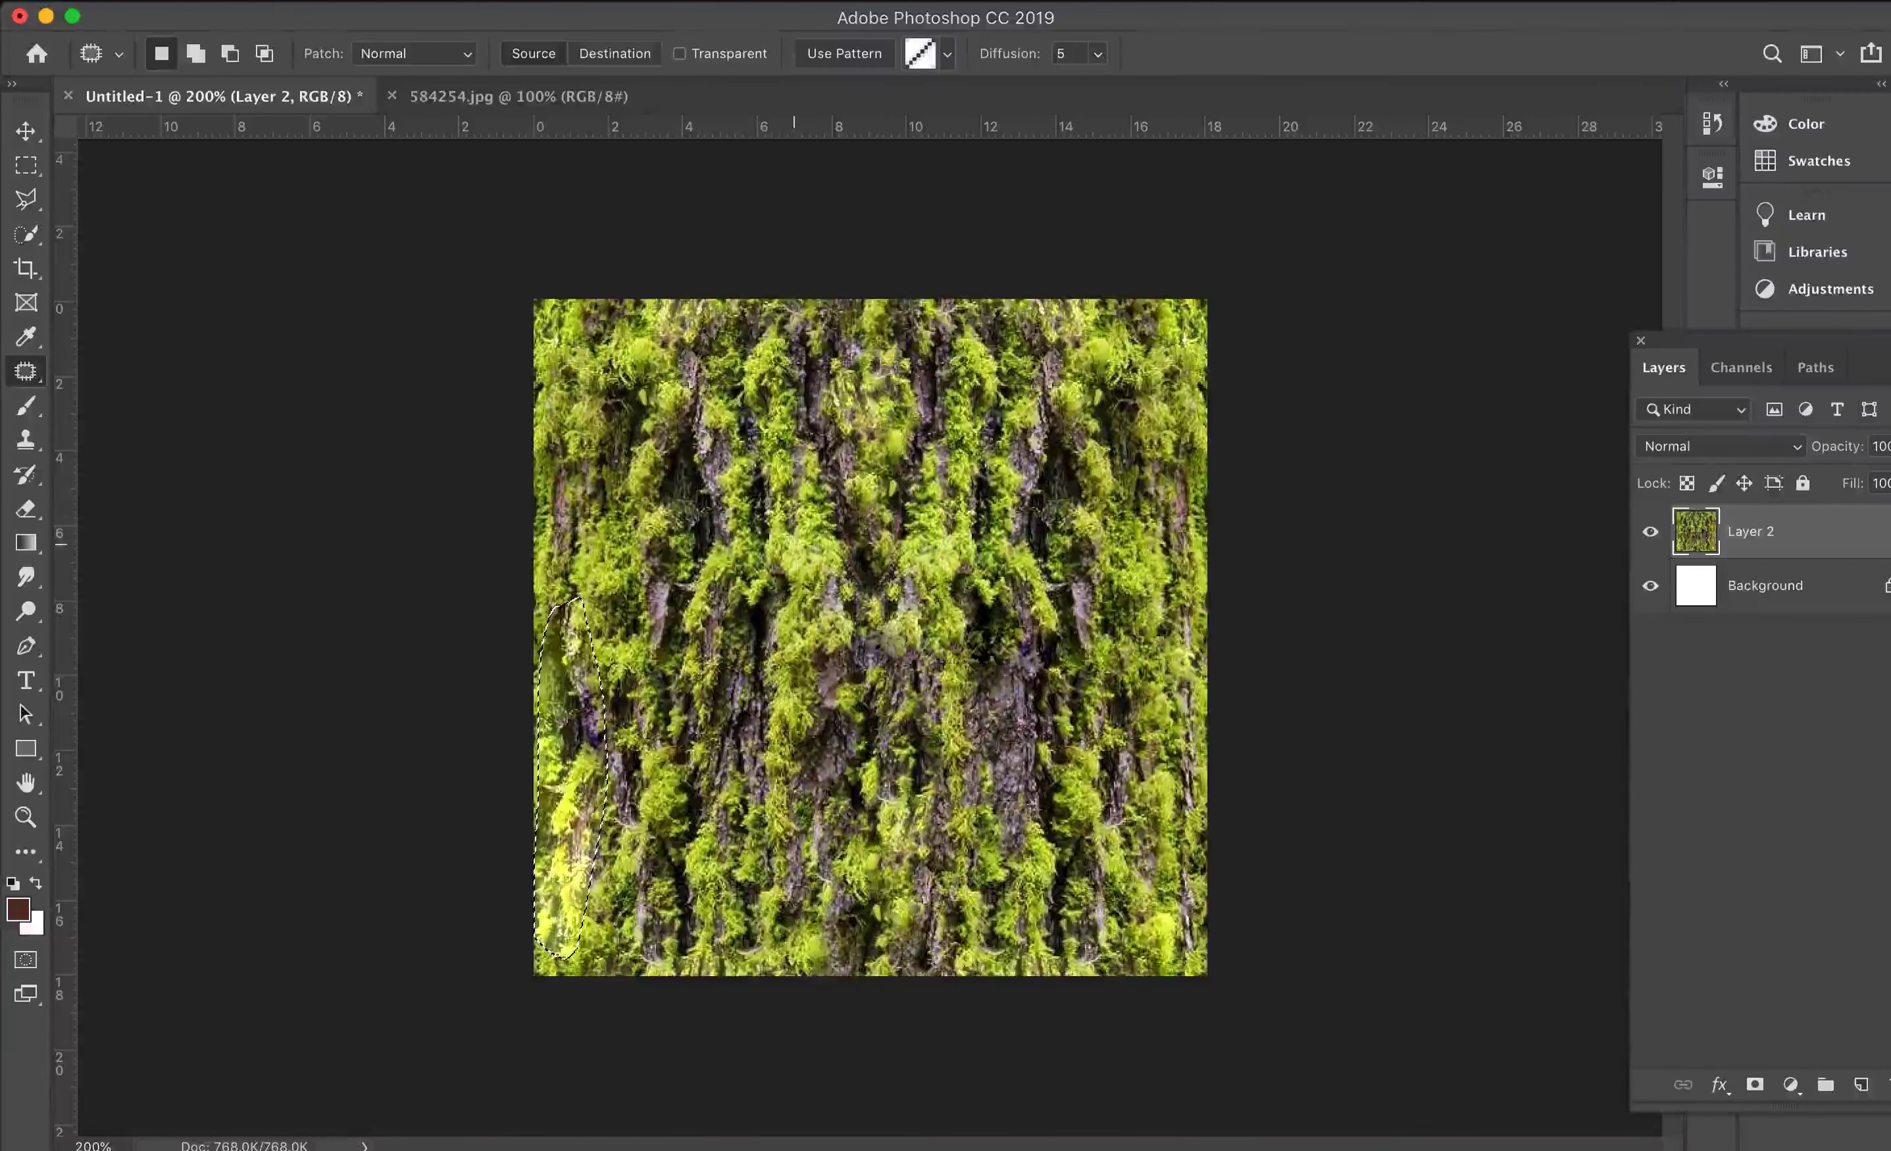
key("super+d")
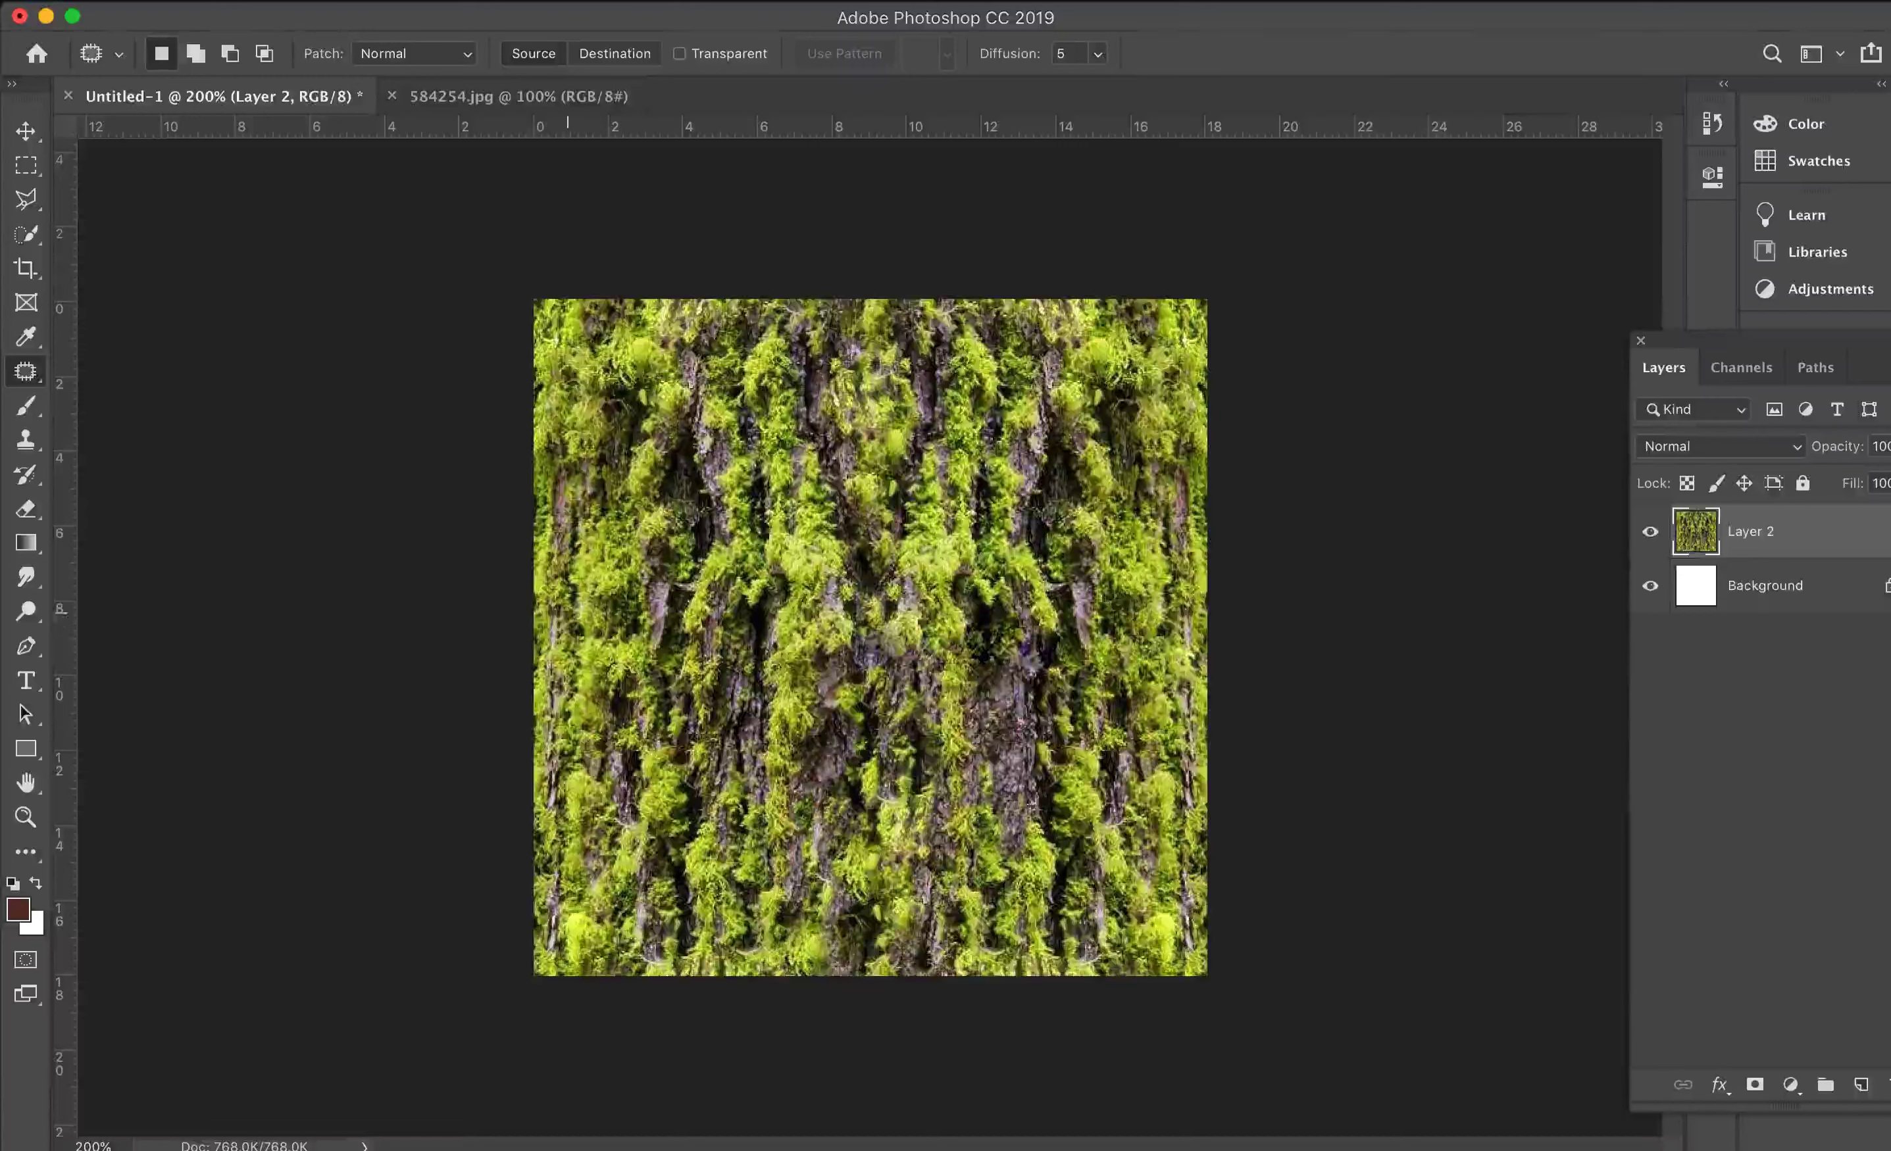
key("super+z")
left_click_drag(681, 718, 685, 765)
key("super+d")
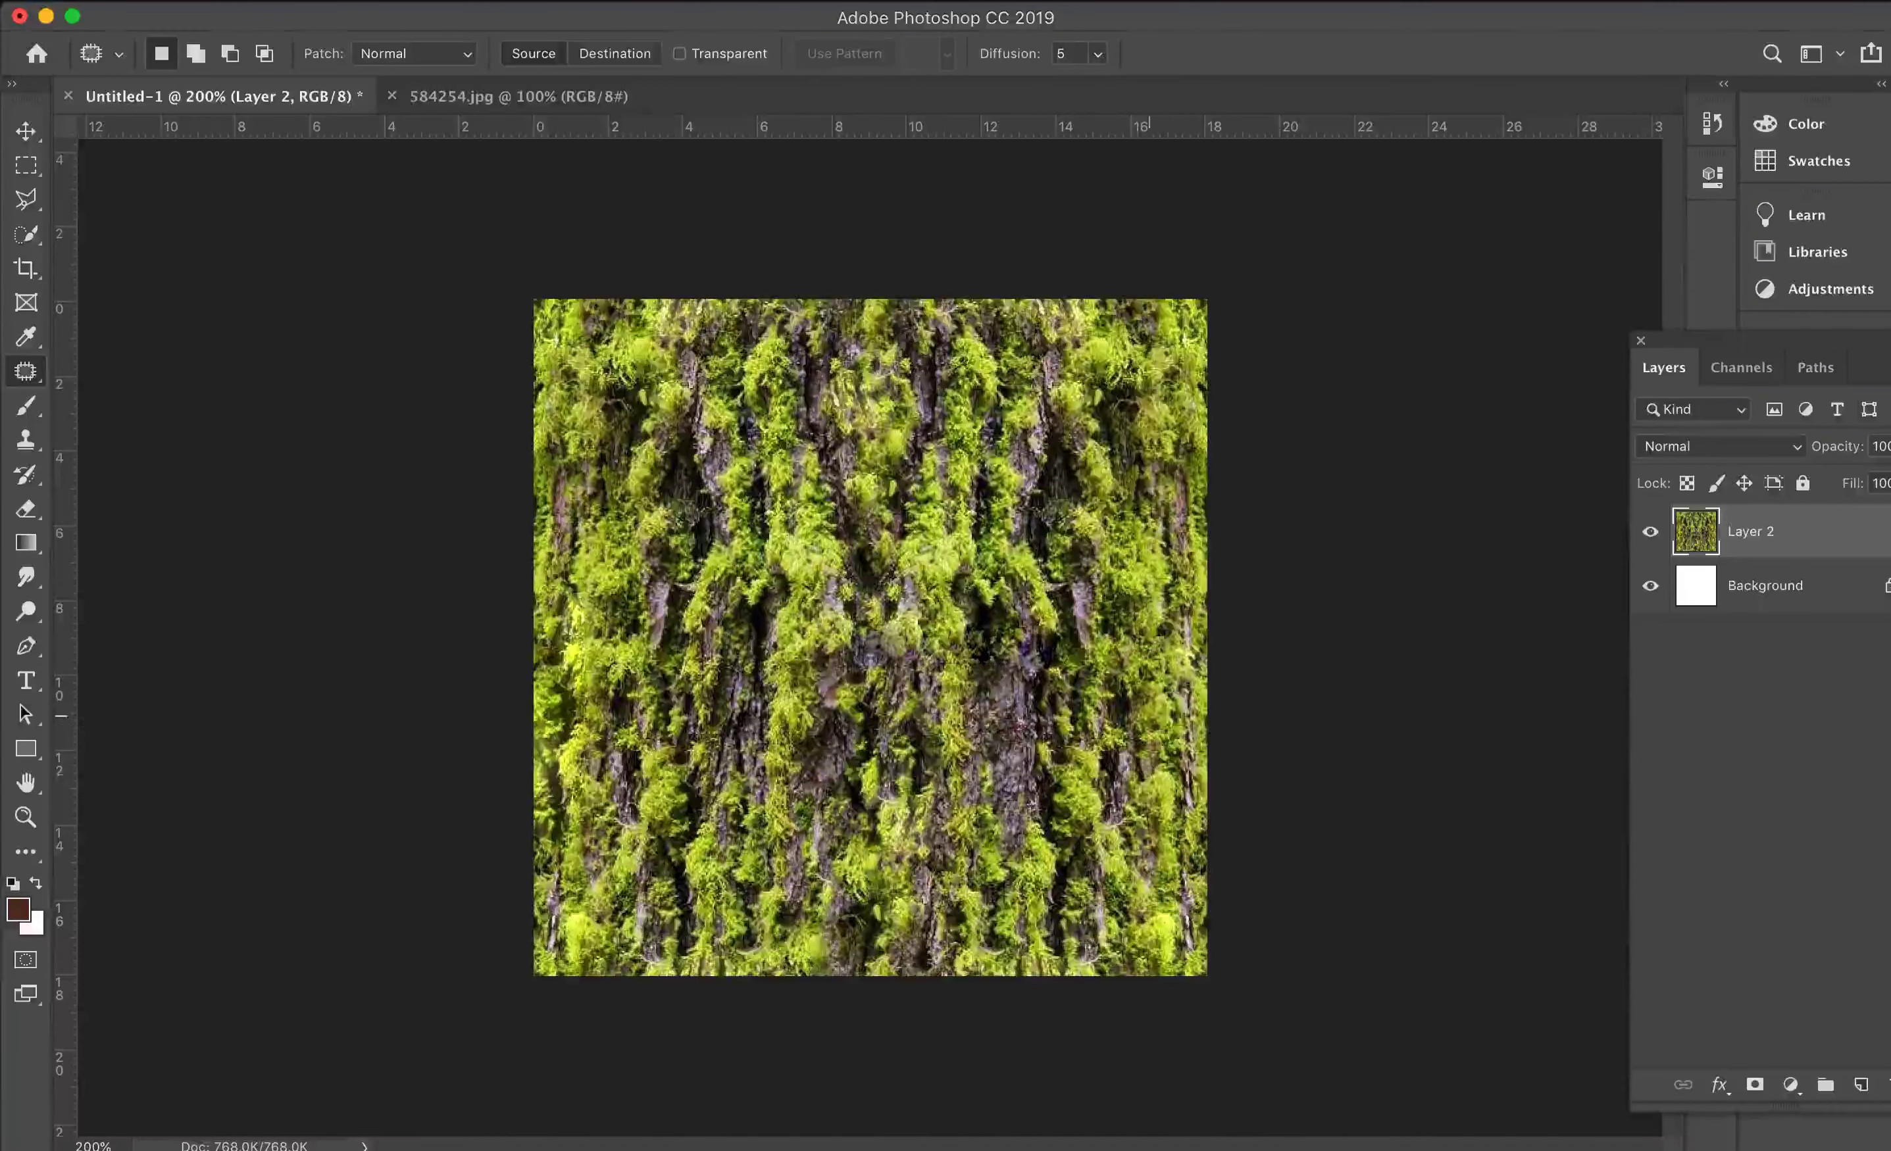
Step: Patch several moss areas along the right edge of the texture with neighbouring bark and moss
mouse_move(1159, 823)
left_mouse_down()
mouse_move(1186, 948)
mouse_move(1195, 889)
mouse_move(1107, 873)
left_mouse_up()
key("super+d")
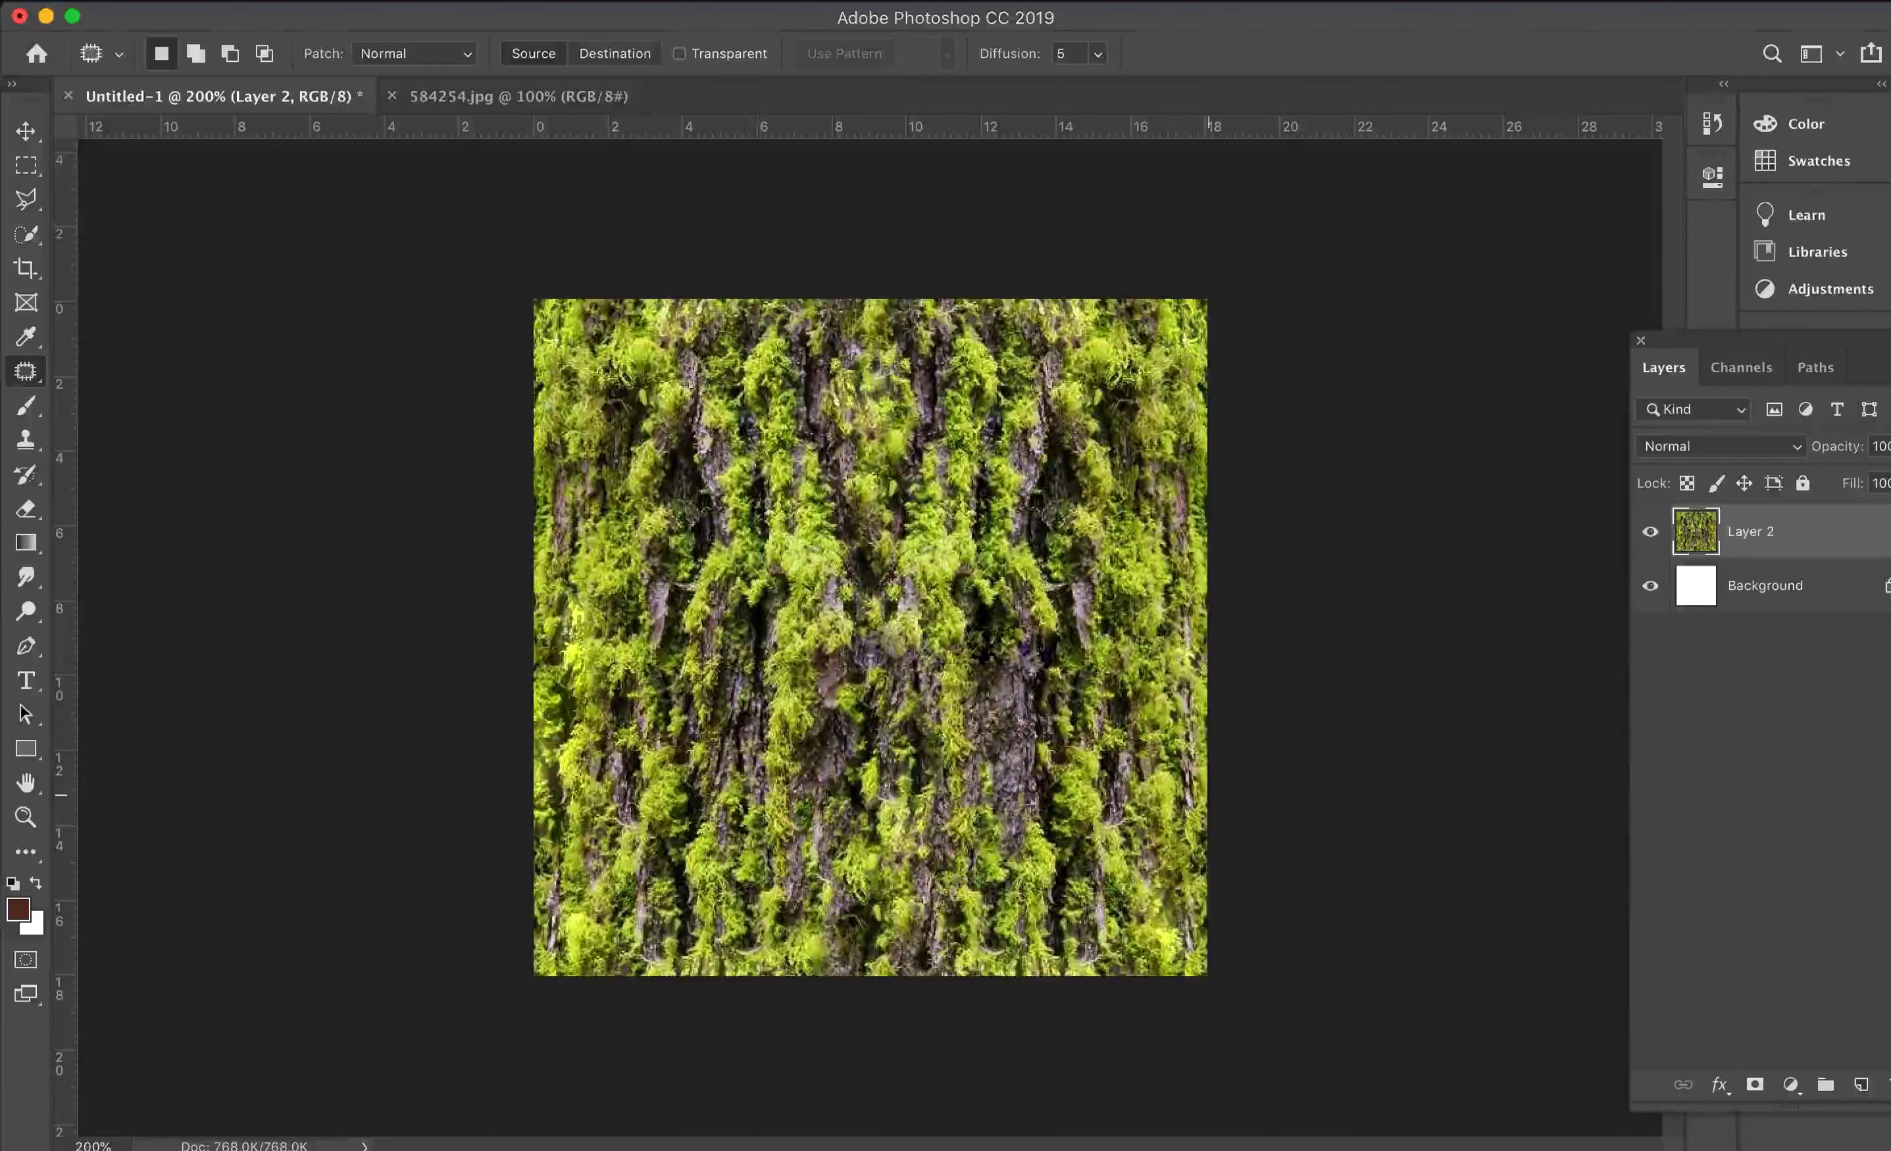
left_click_drag(1153, 580, 1188, 494)
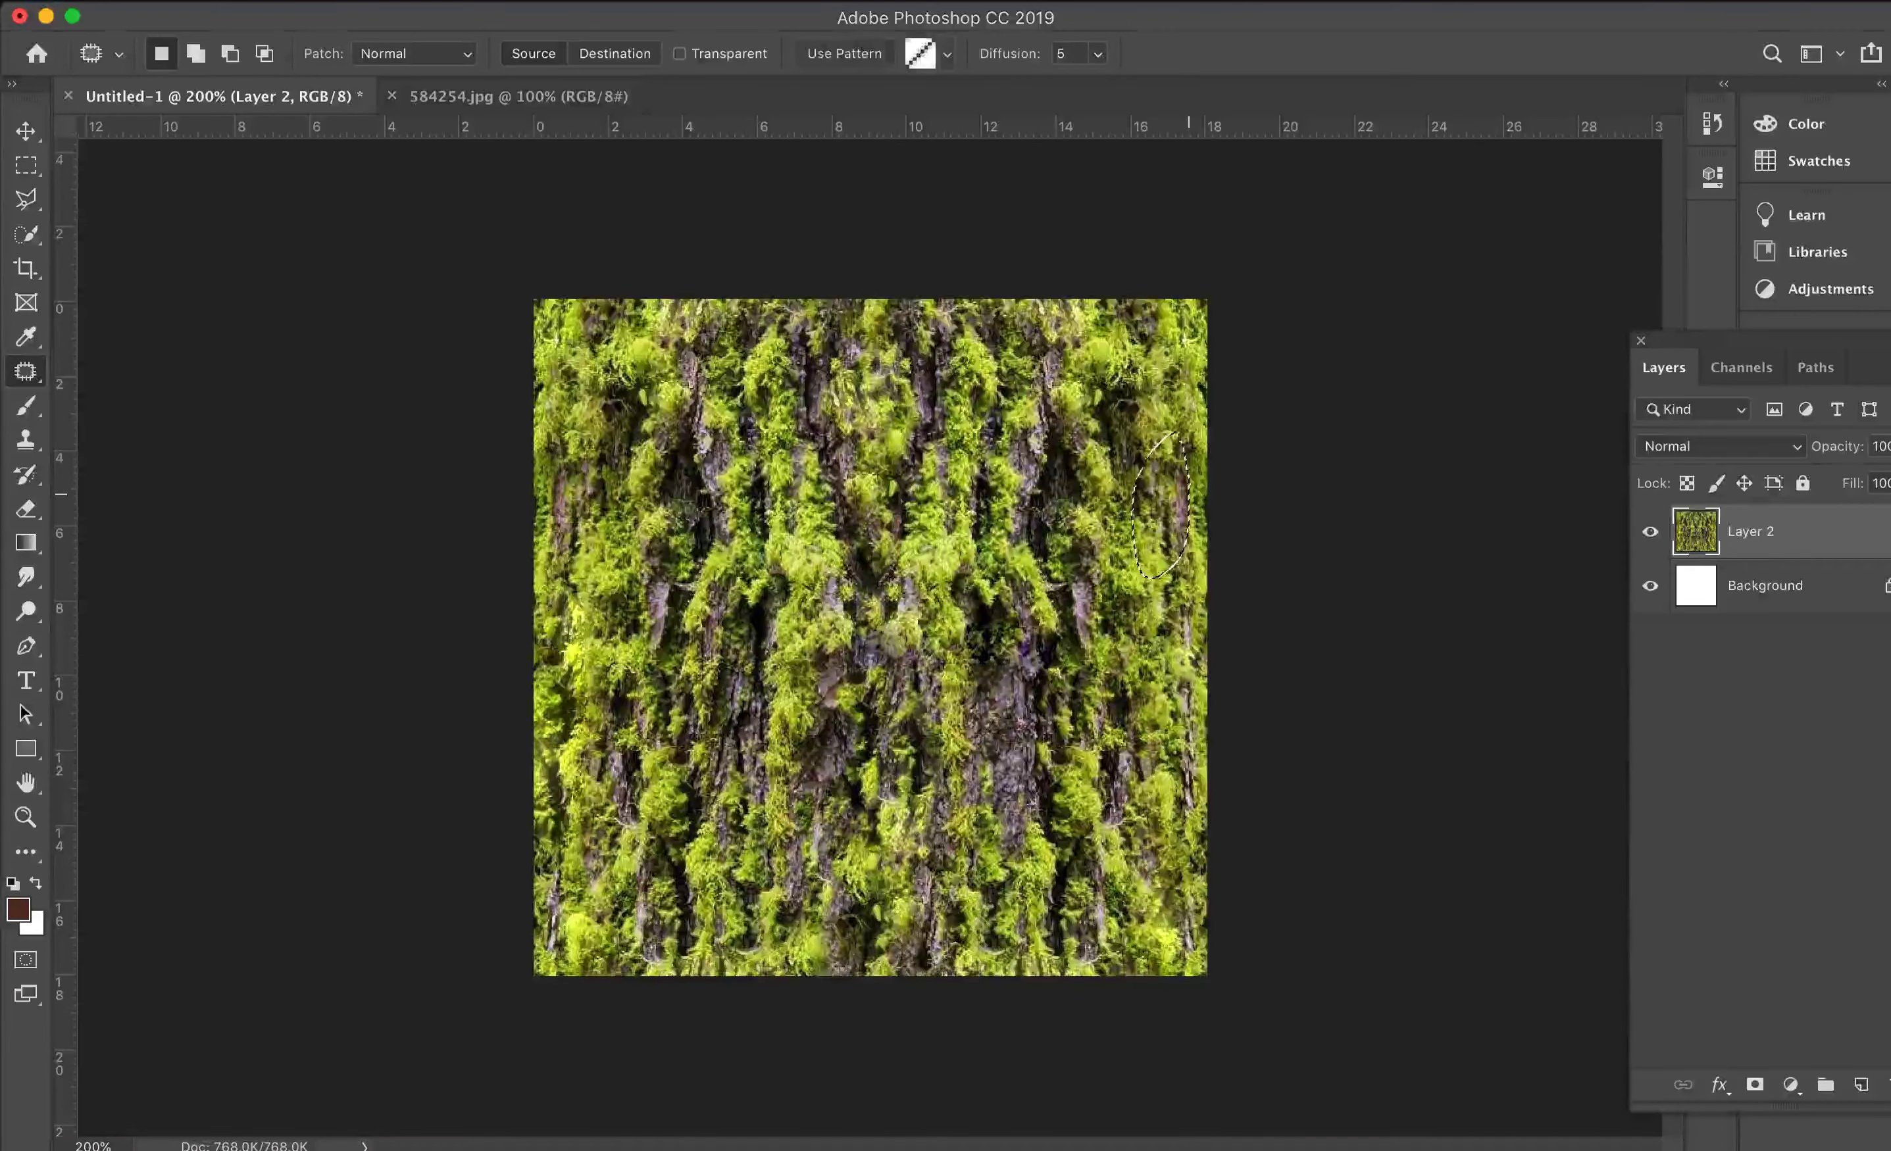
key("super+d")
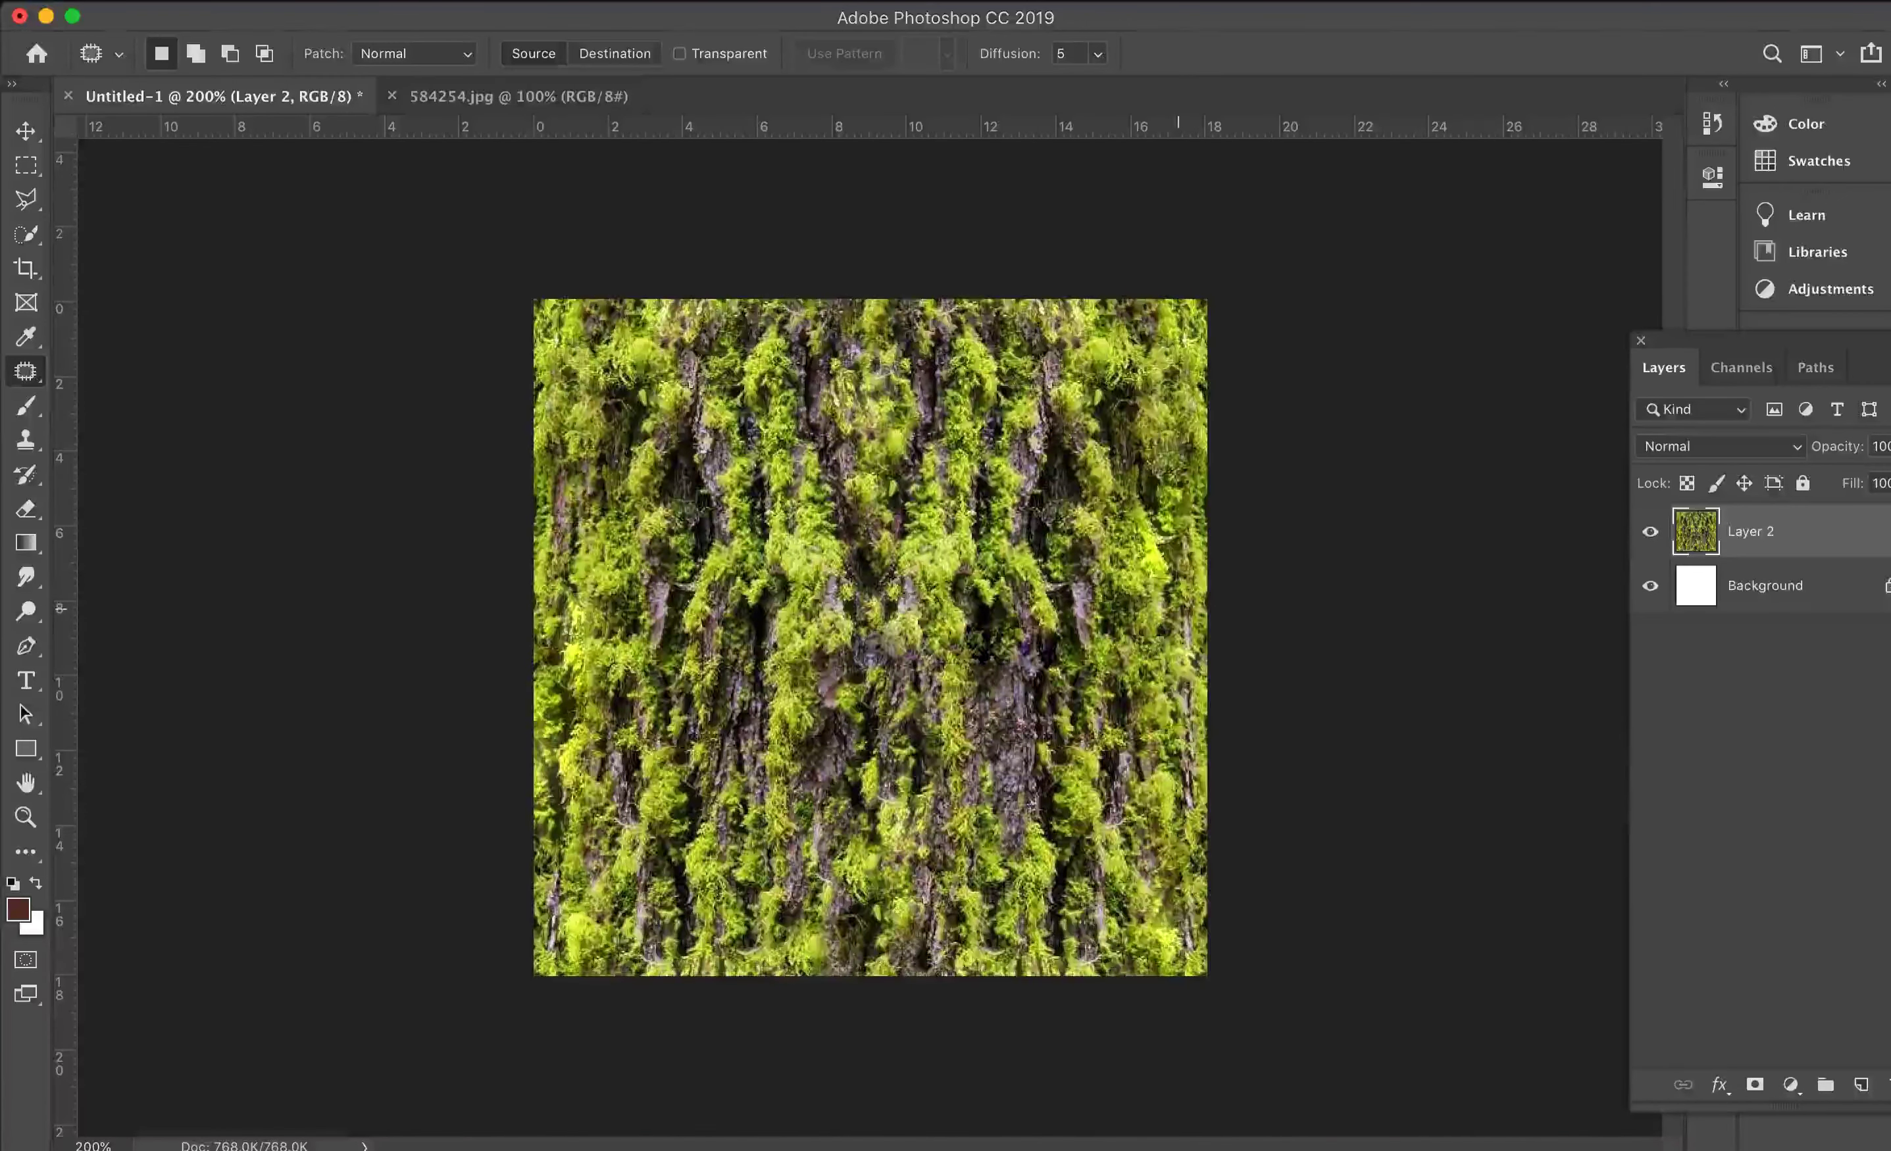
left_click_drag(1152, 632, 1168, 621)
key("super+d")
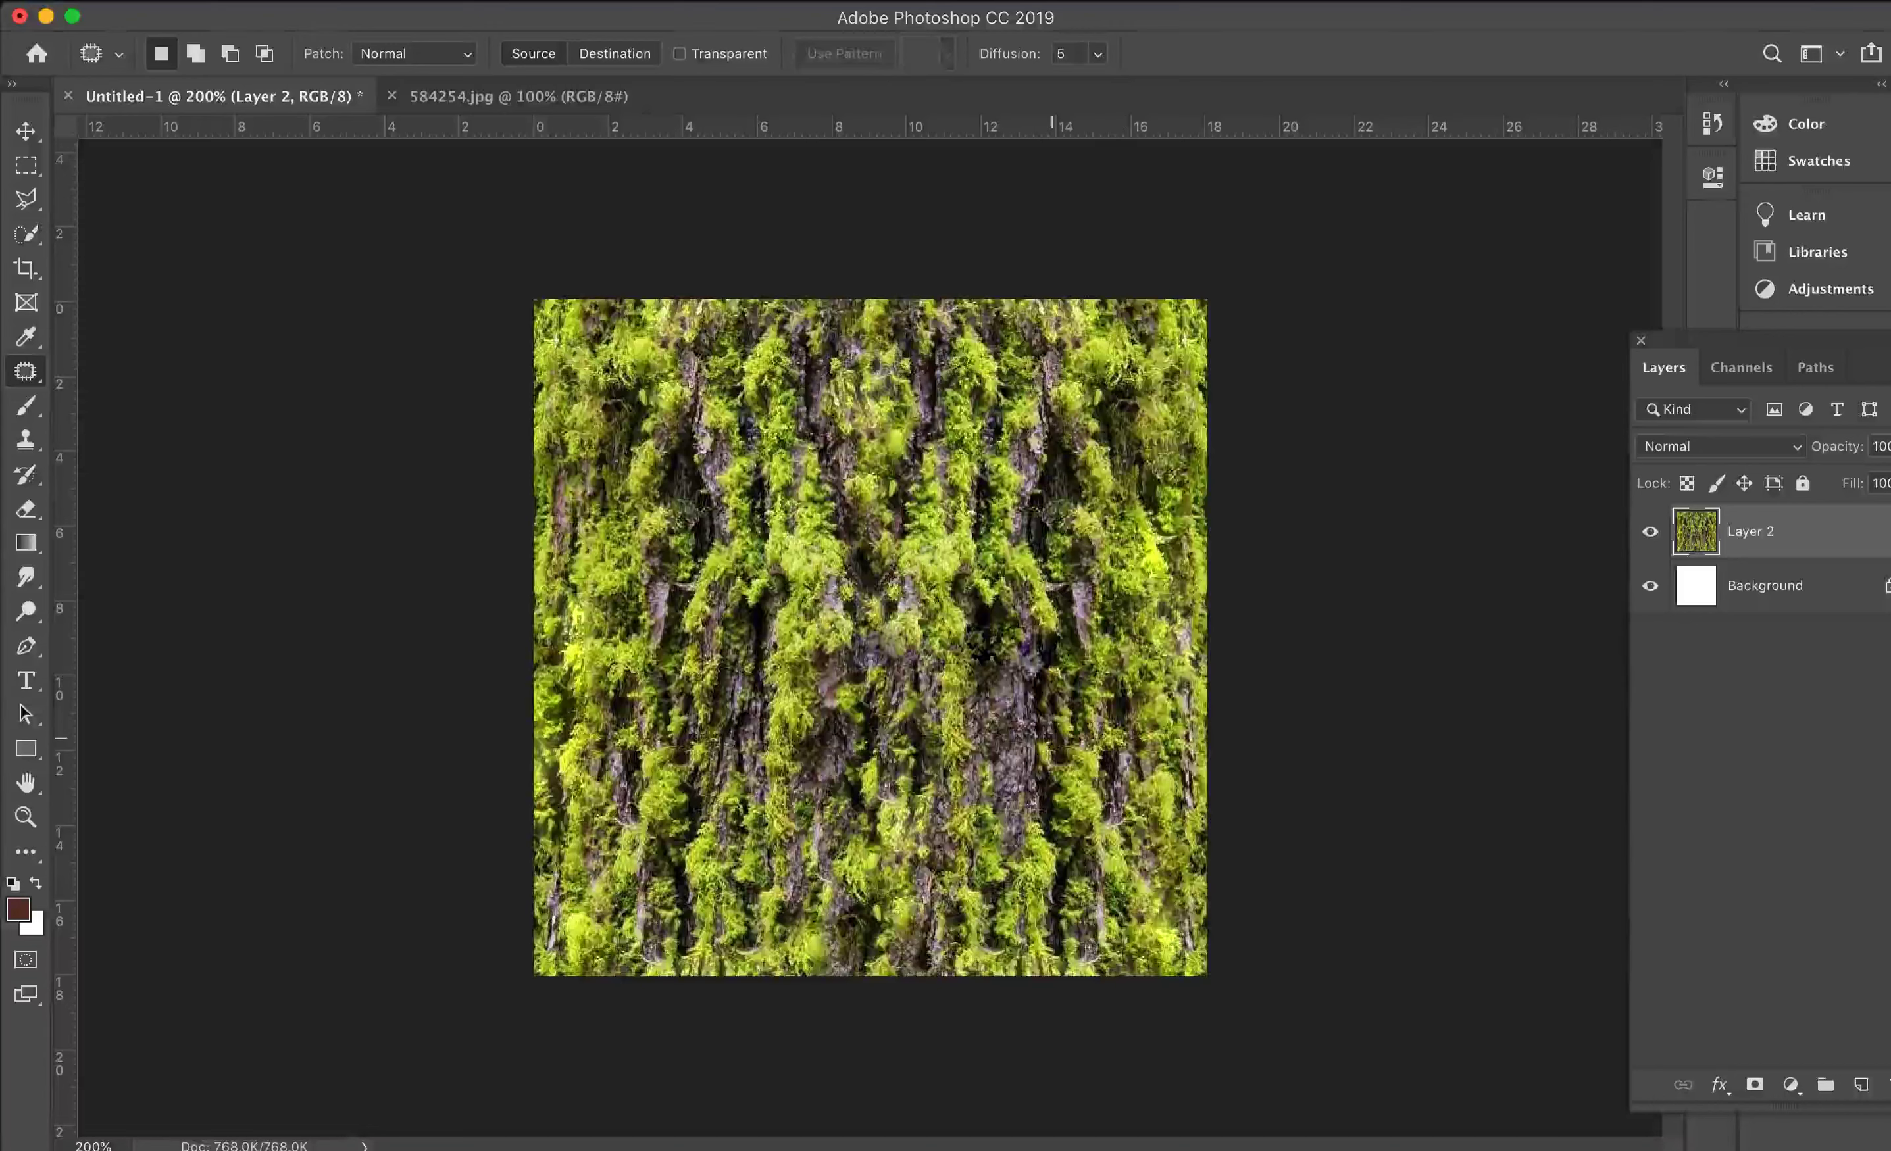
Step: Patch the bark area in the upper right half with texture from the lower left part of the image
mouse_move(1001, 383)
left_mouse_down()
mouse_move(988, 496)
mouse_move(1008, 364)
left_mouse_up()
left_click_drag(1032, 464, 923, 508)
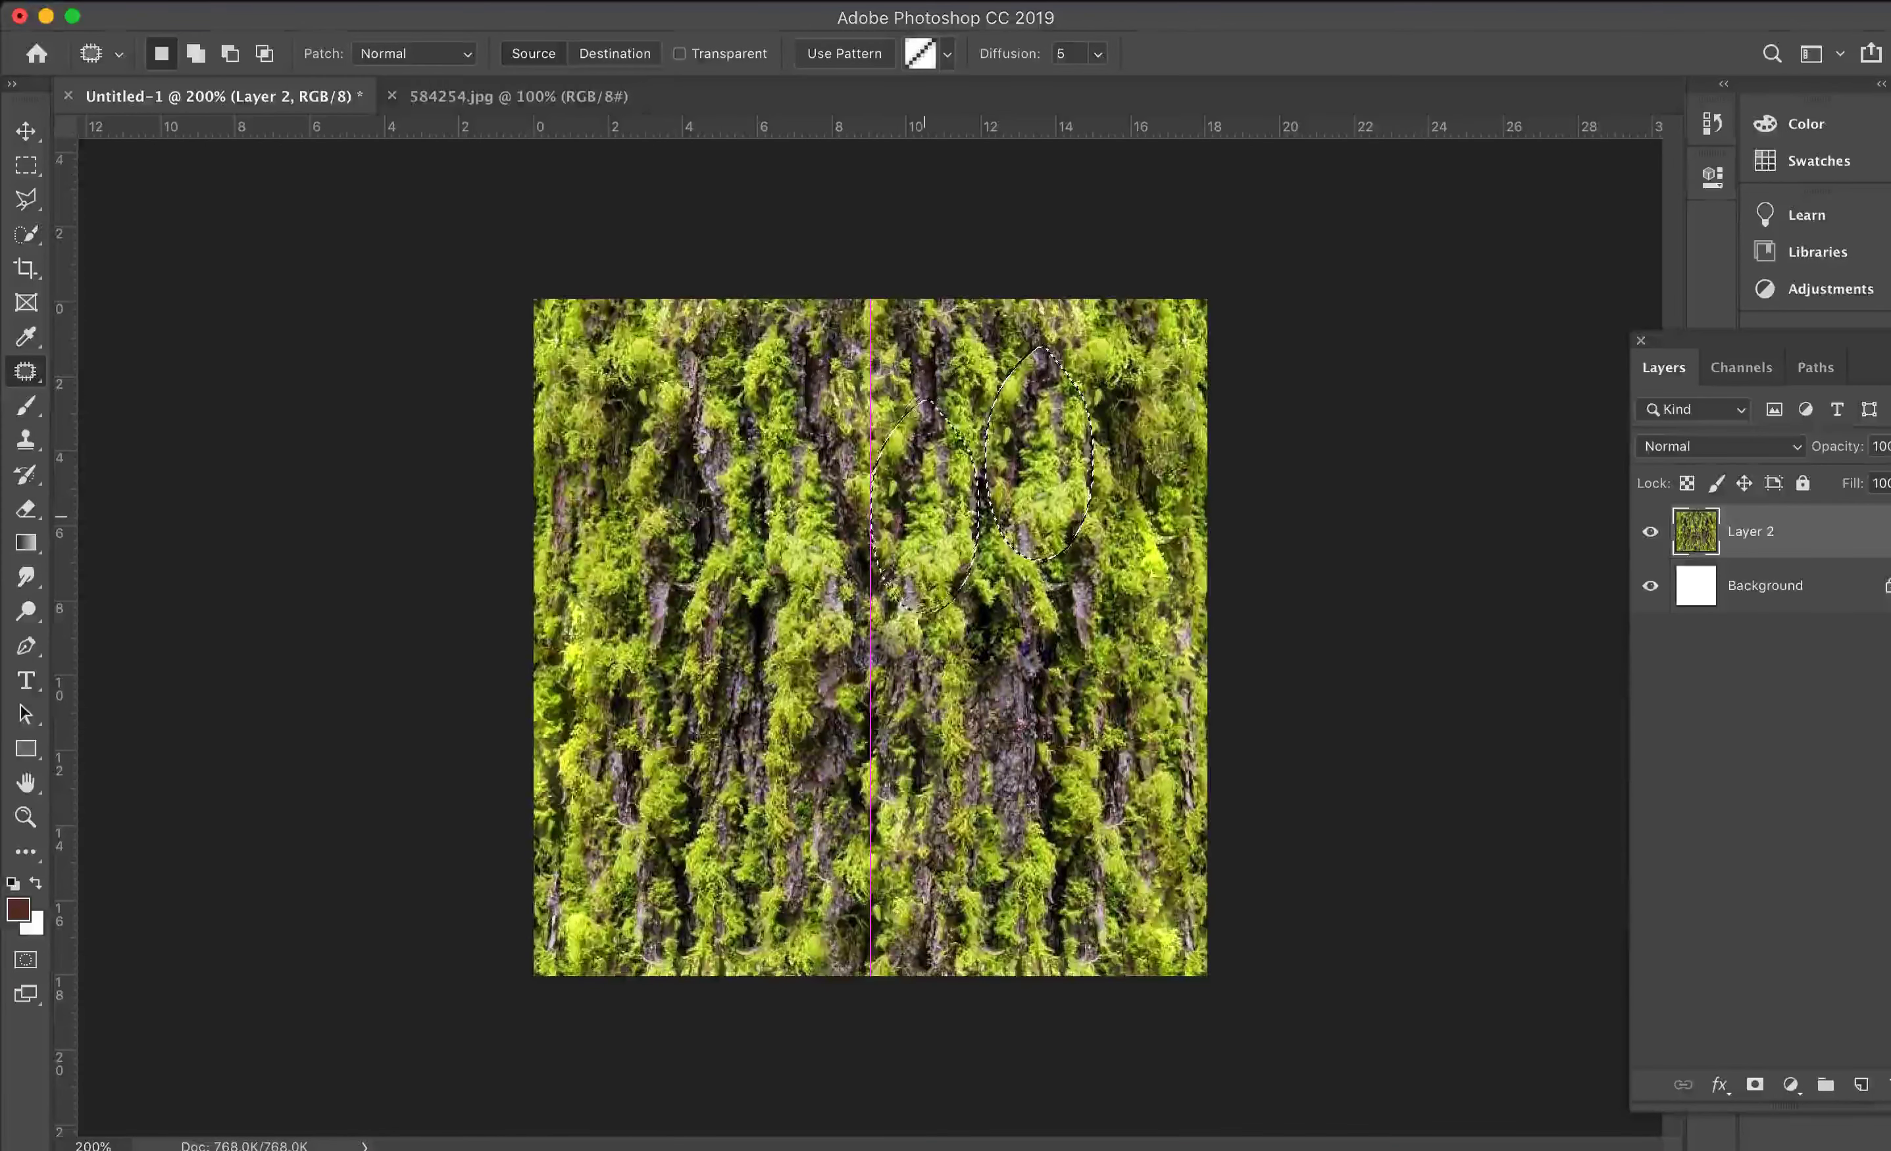
left_click_drag(1038, 506, 732, 867)
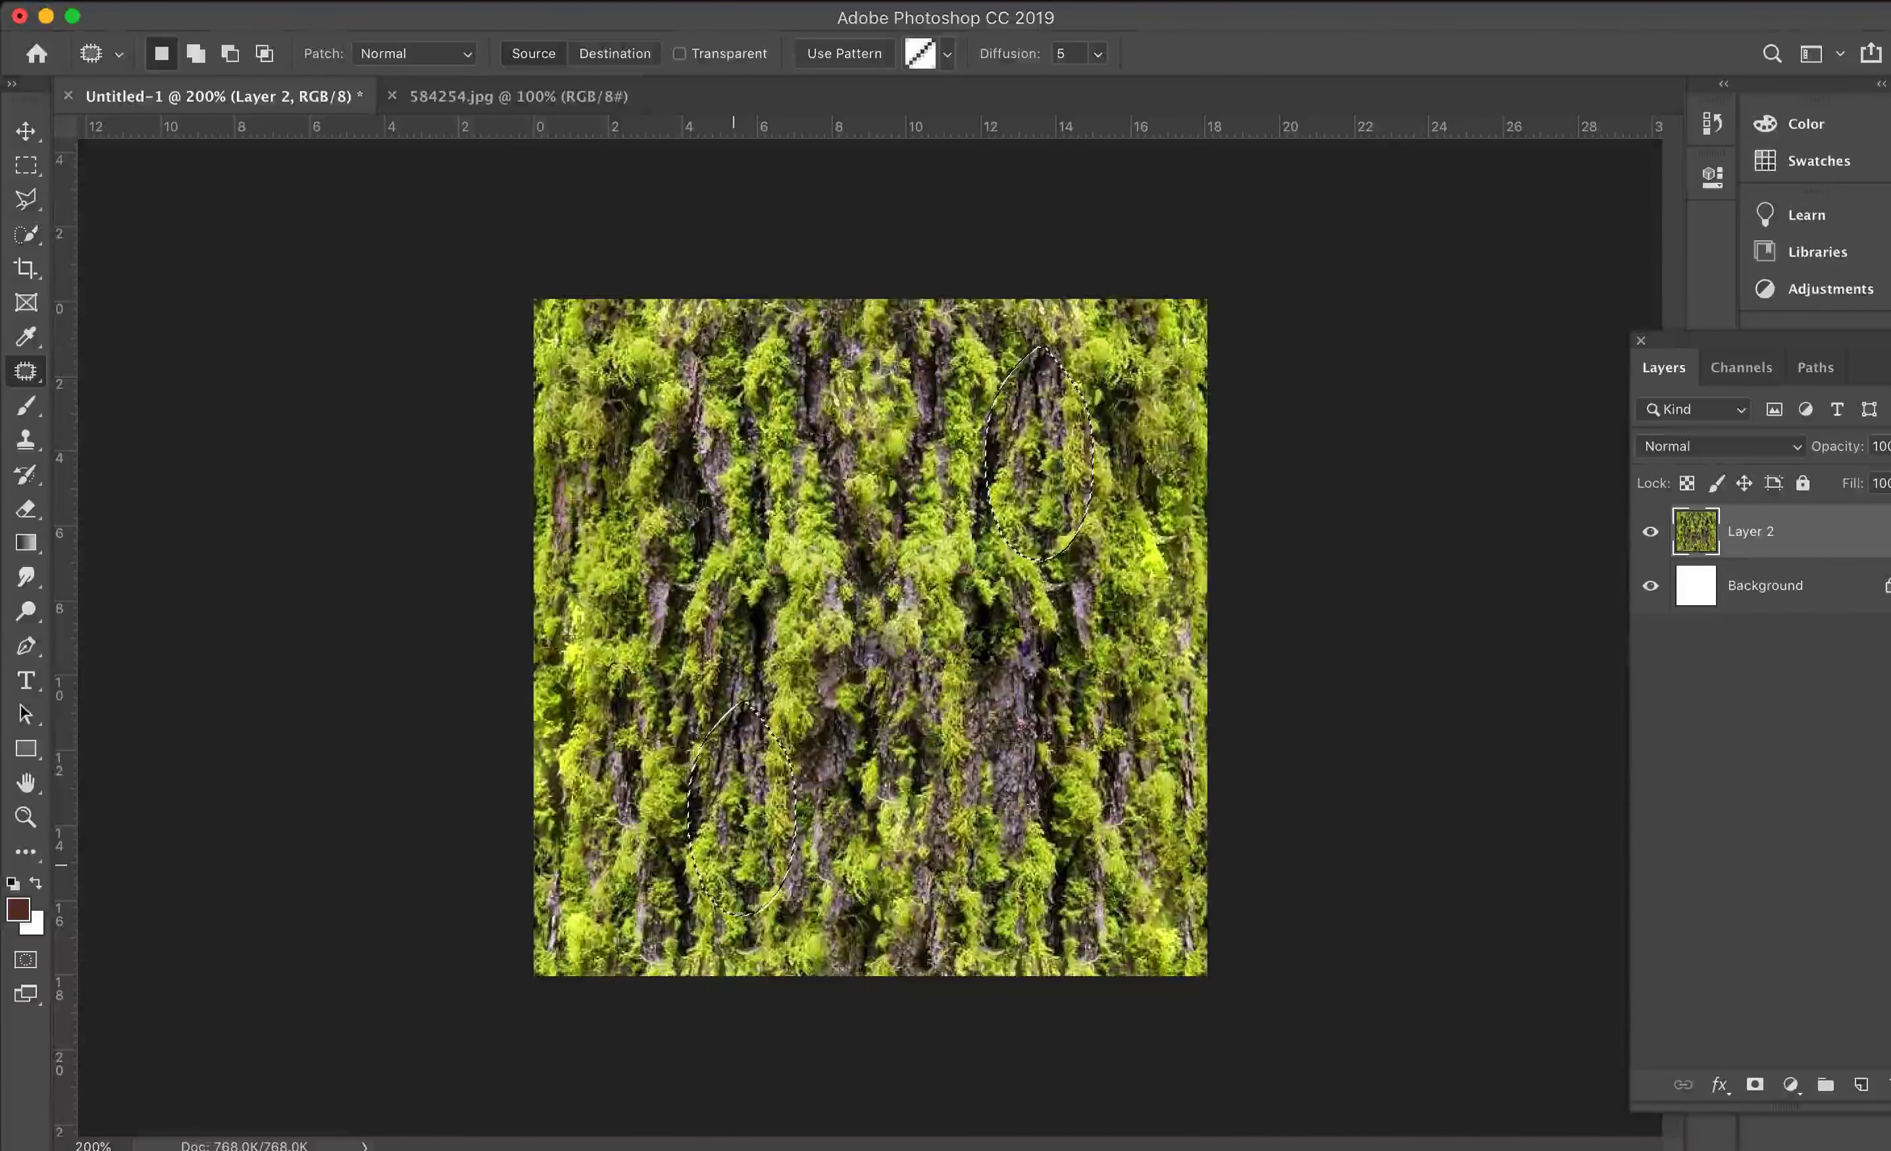
key("ctrl+d")
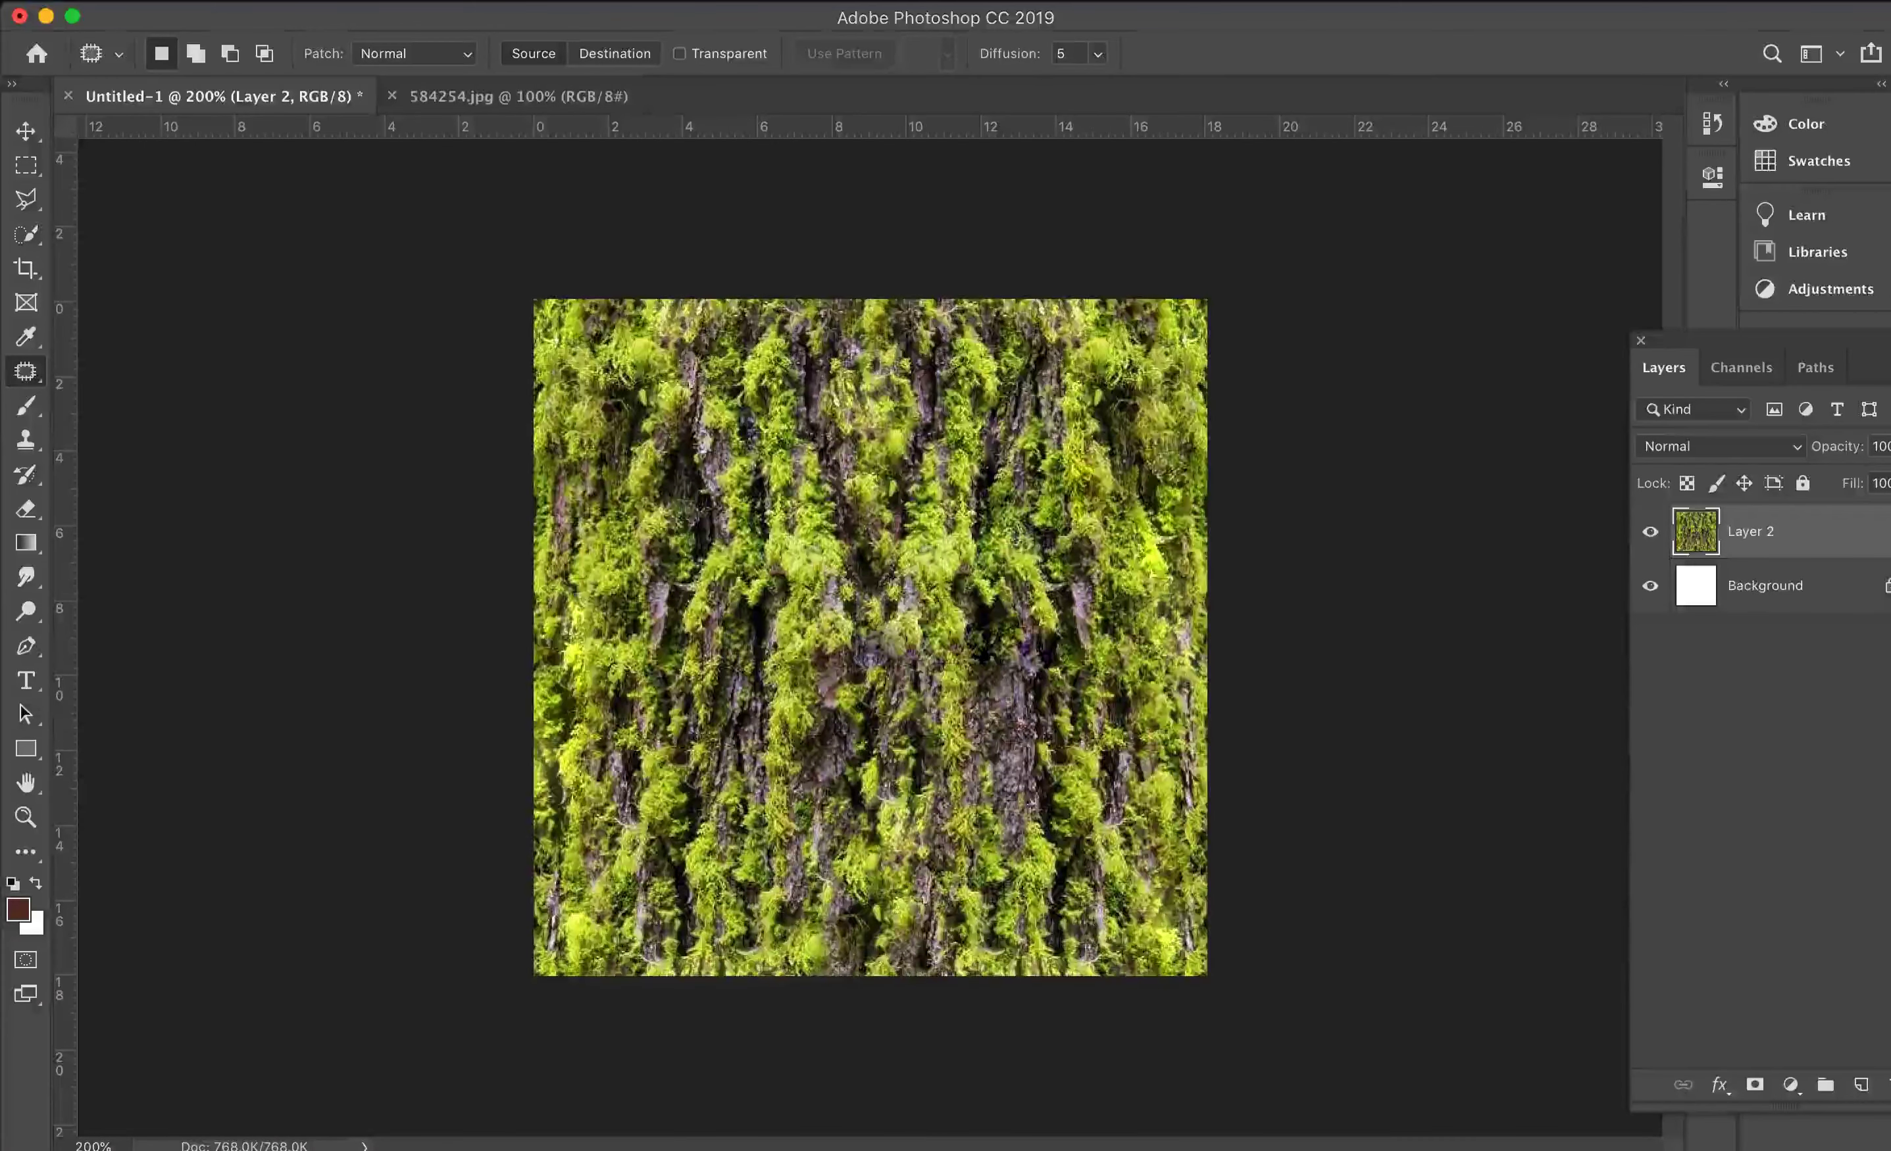
Step: Apply the Offset filter with 256 pixels horizontal, 0 pixels vertical and Wrap Around
left_click(643, 0)
mouse_move(859, 528)
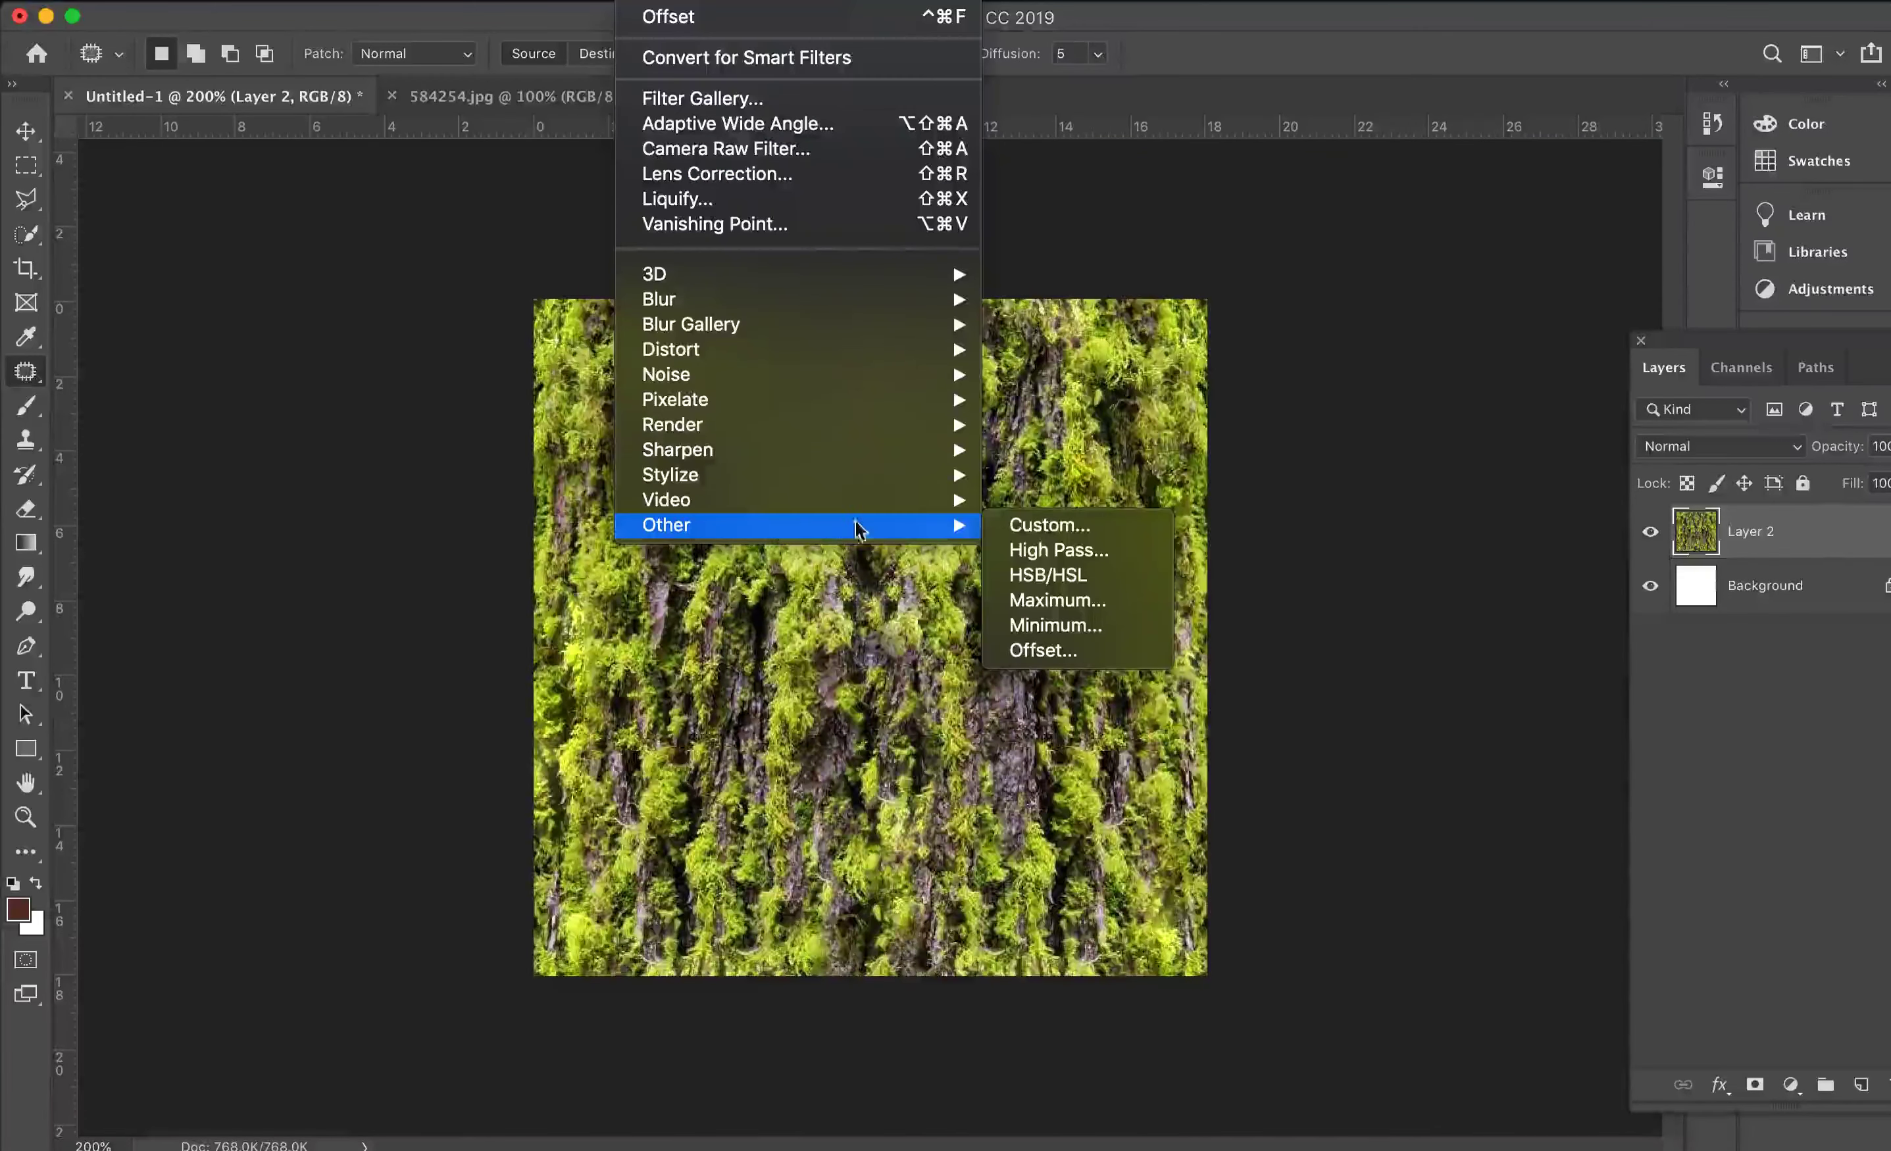
left_click(1058, 652)
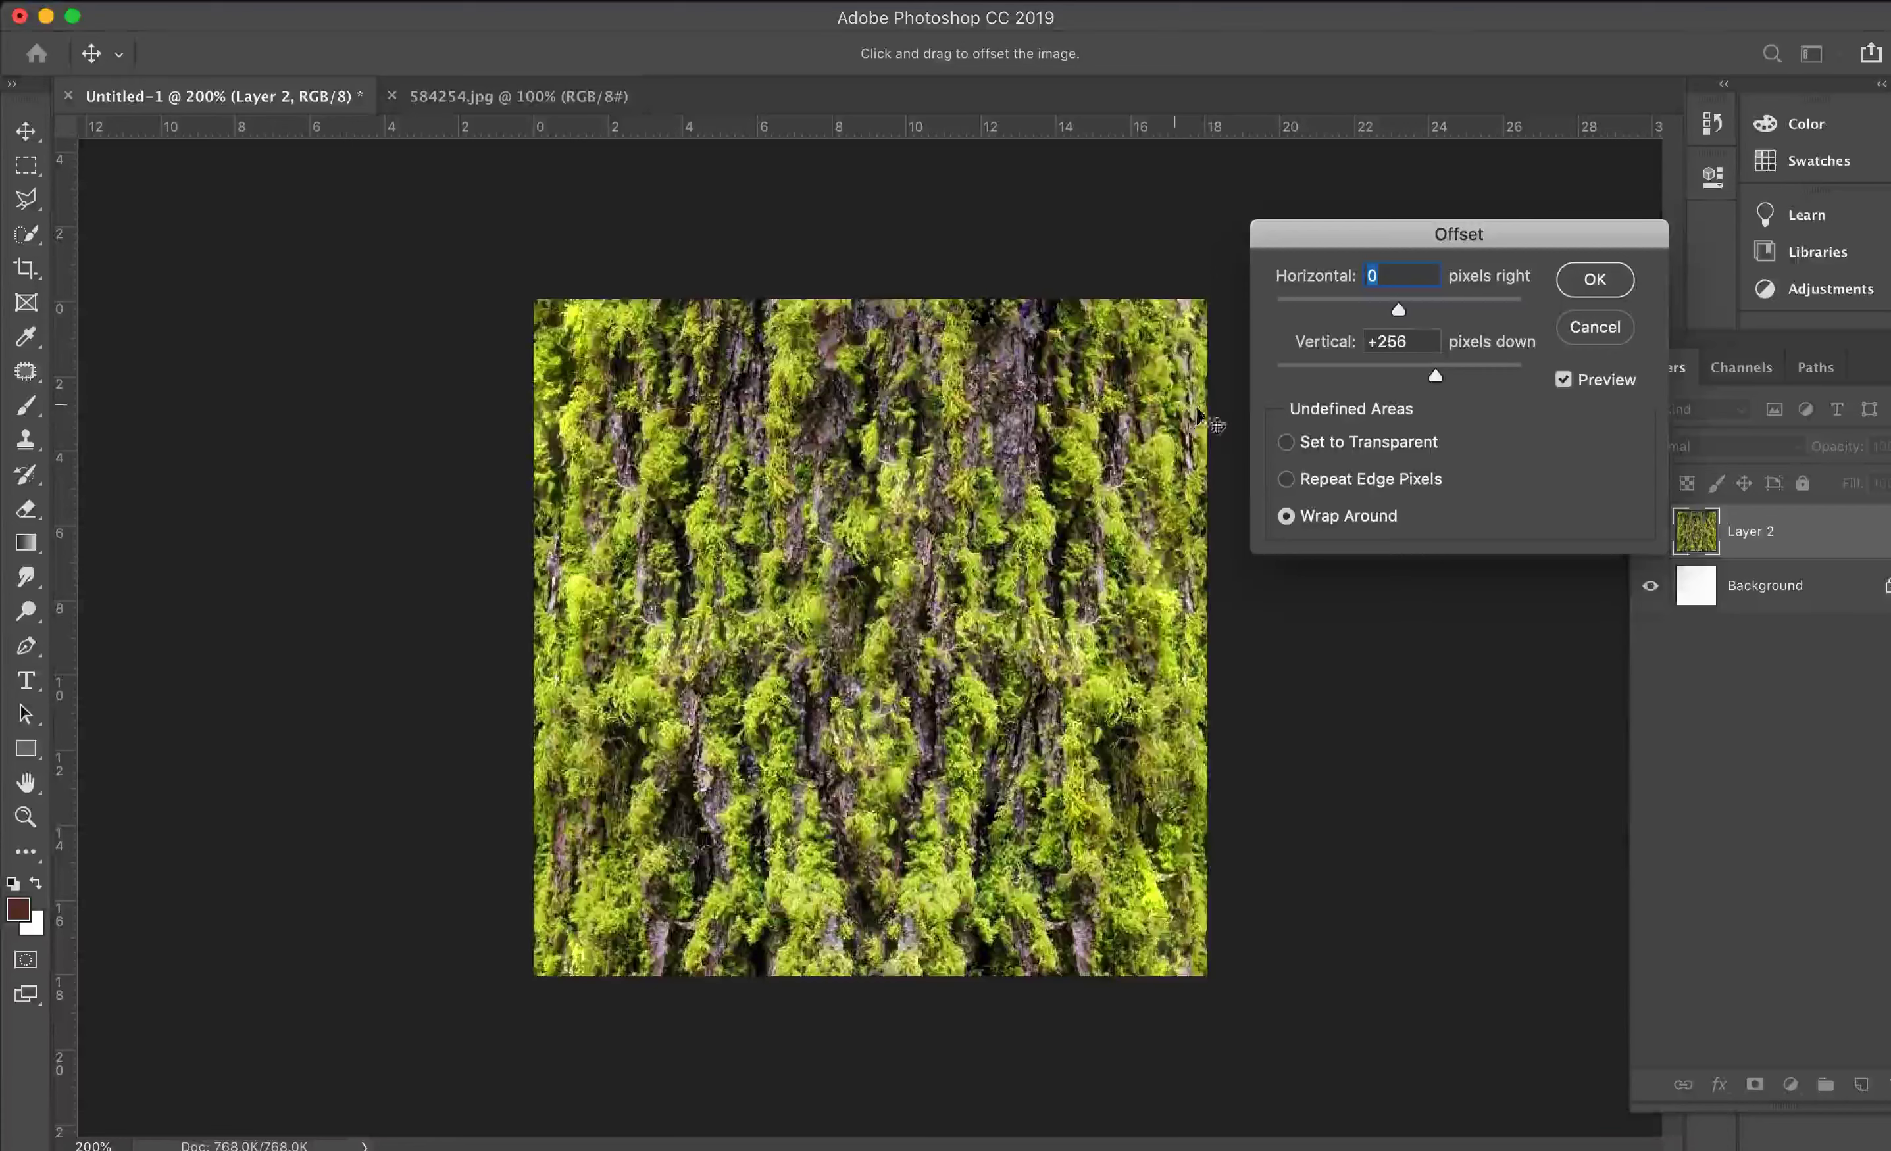
left_click(1365, 343)
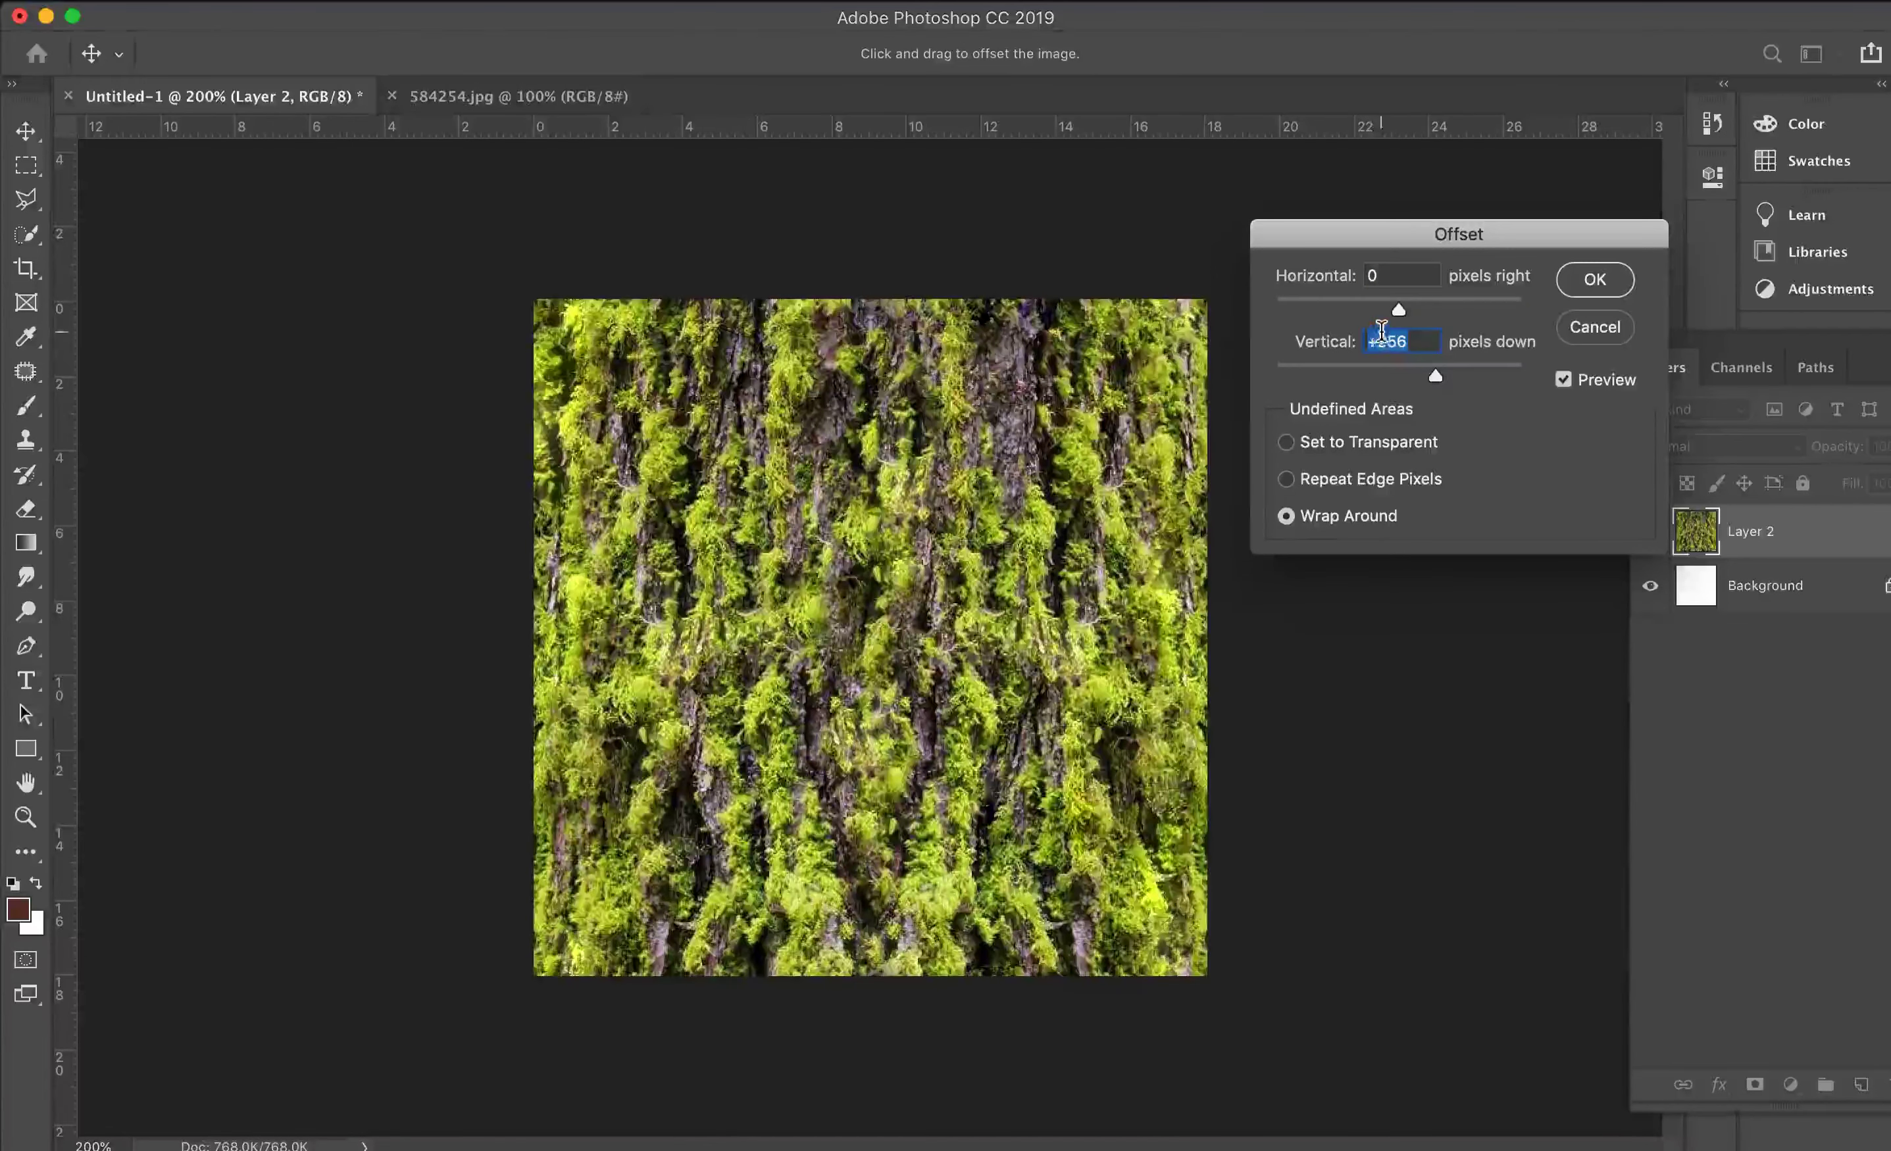
type("0")
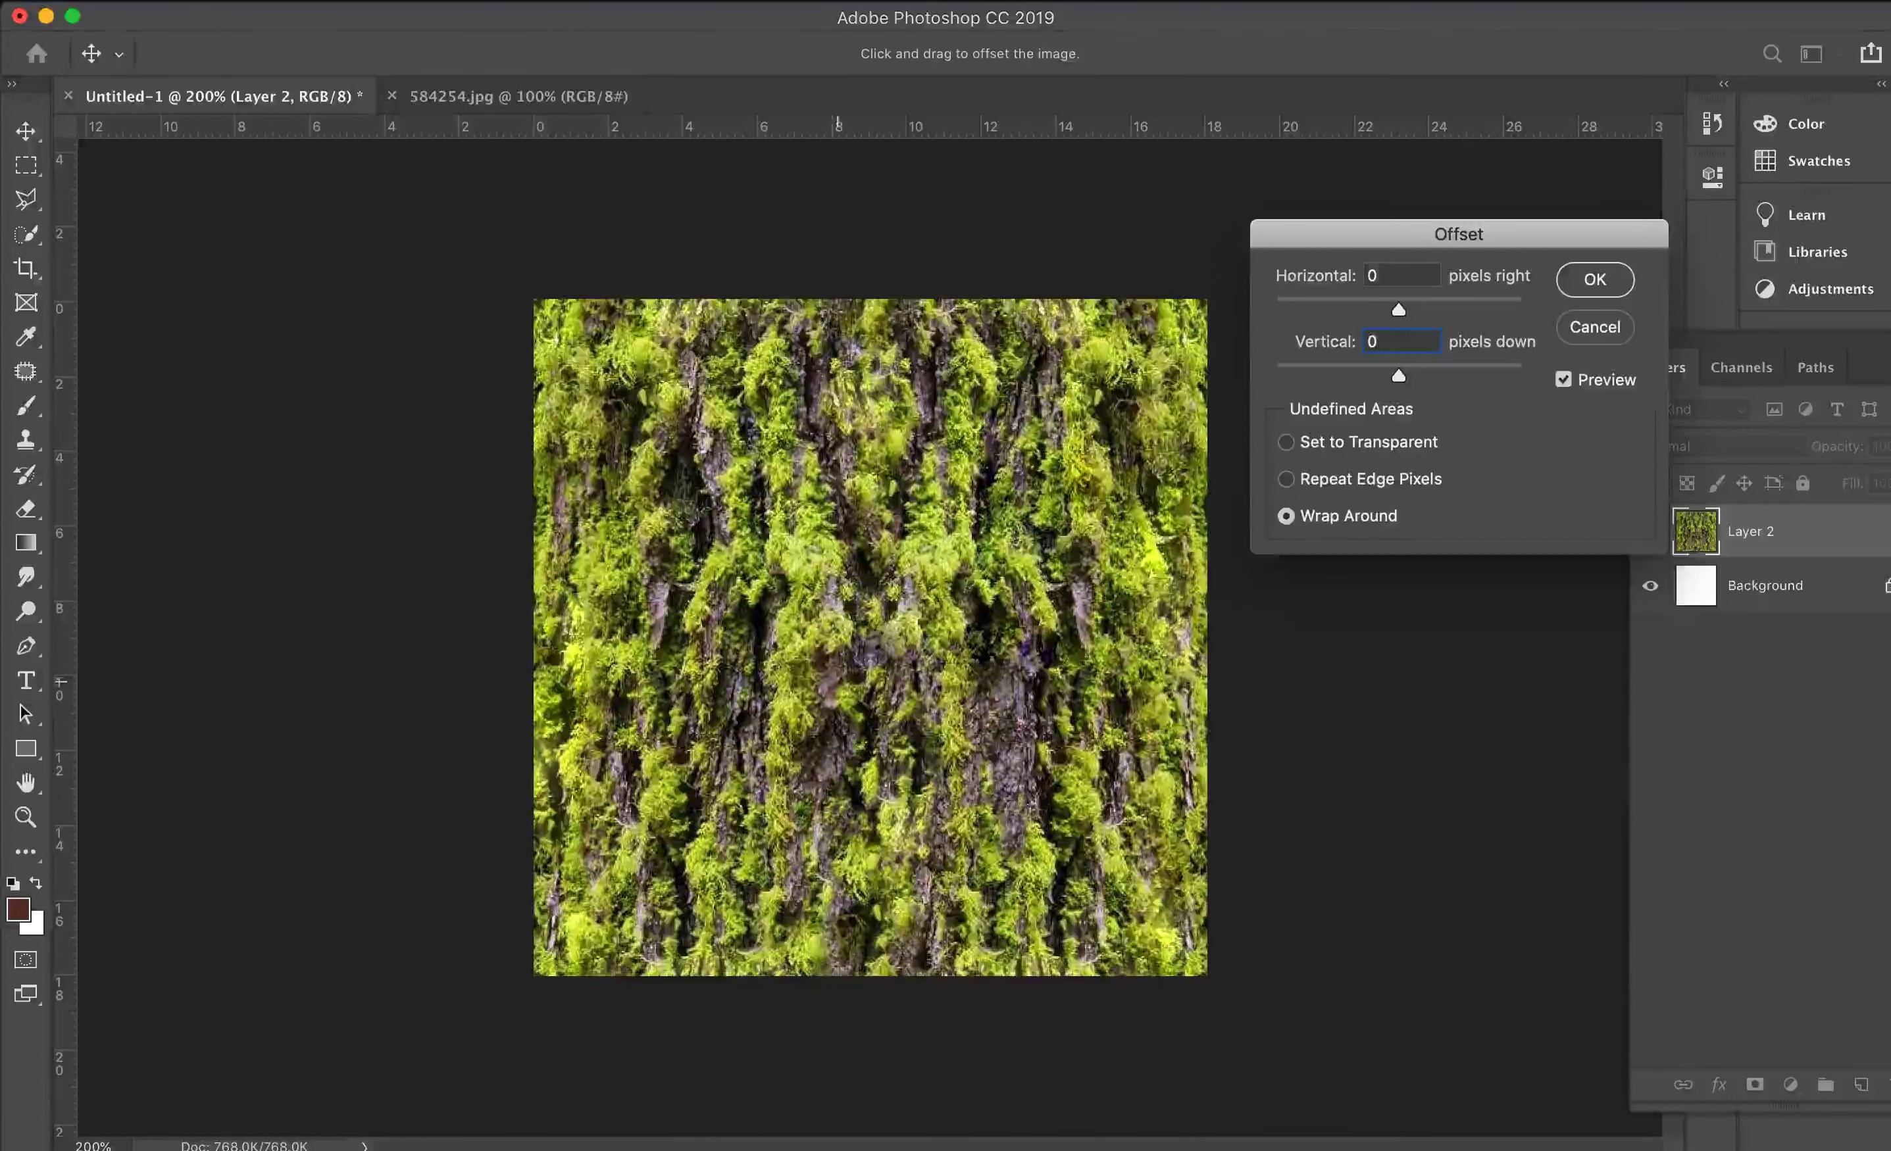
left_click(1400, 276)
type("256")
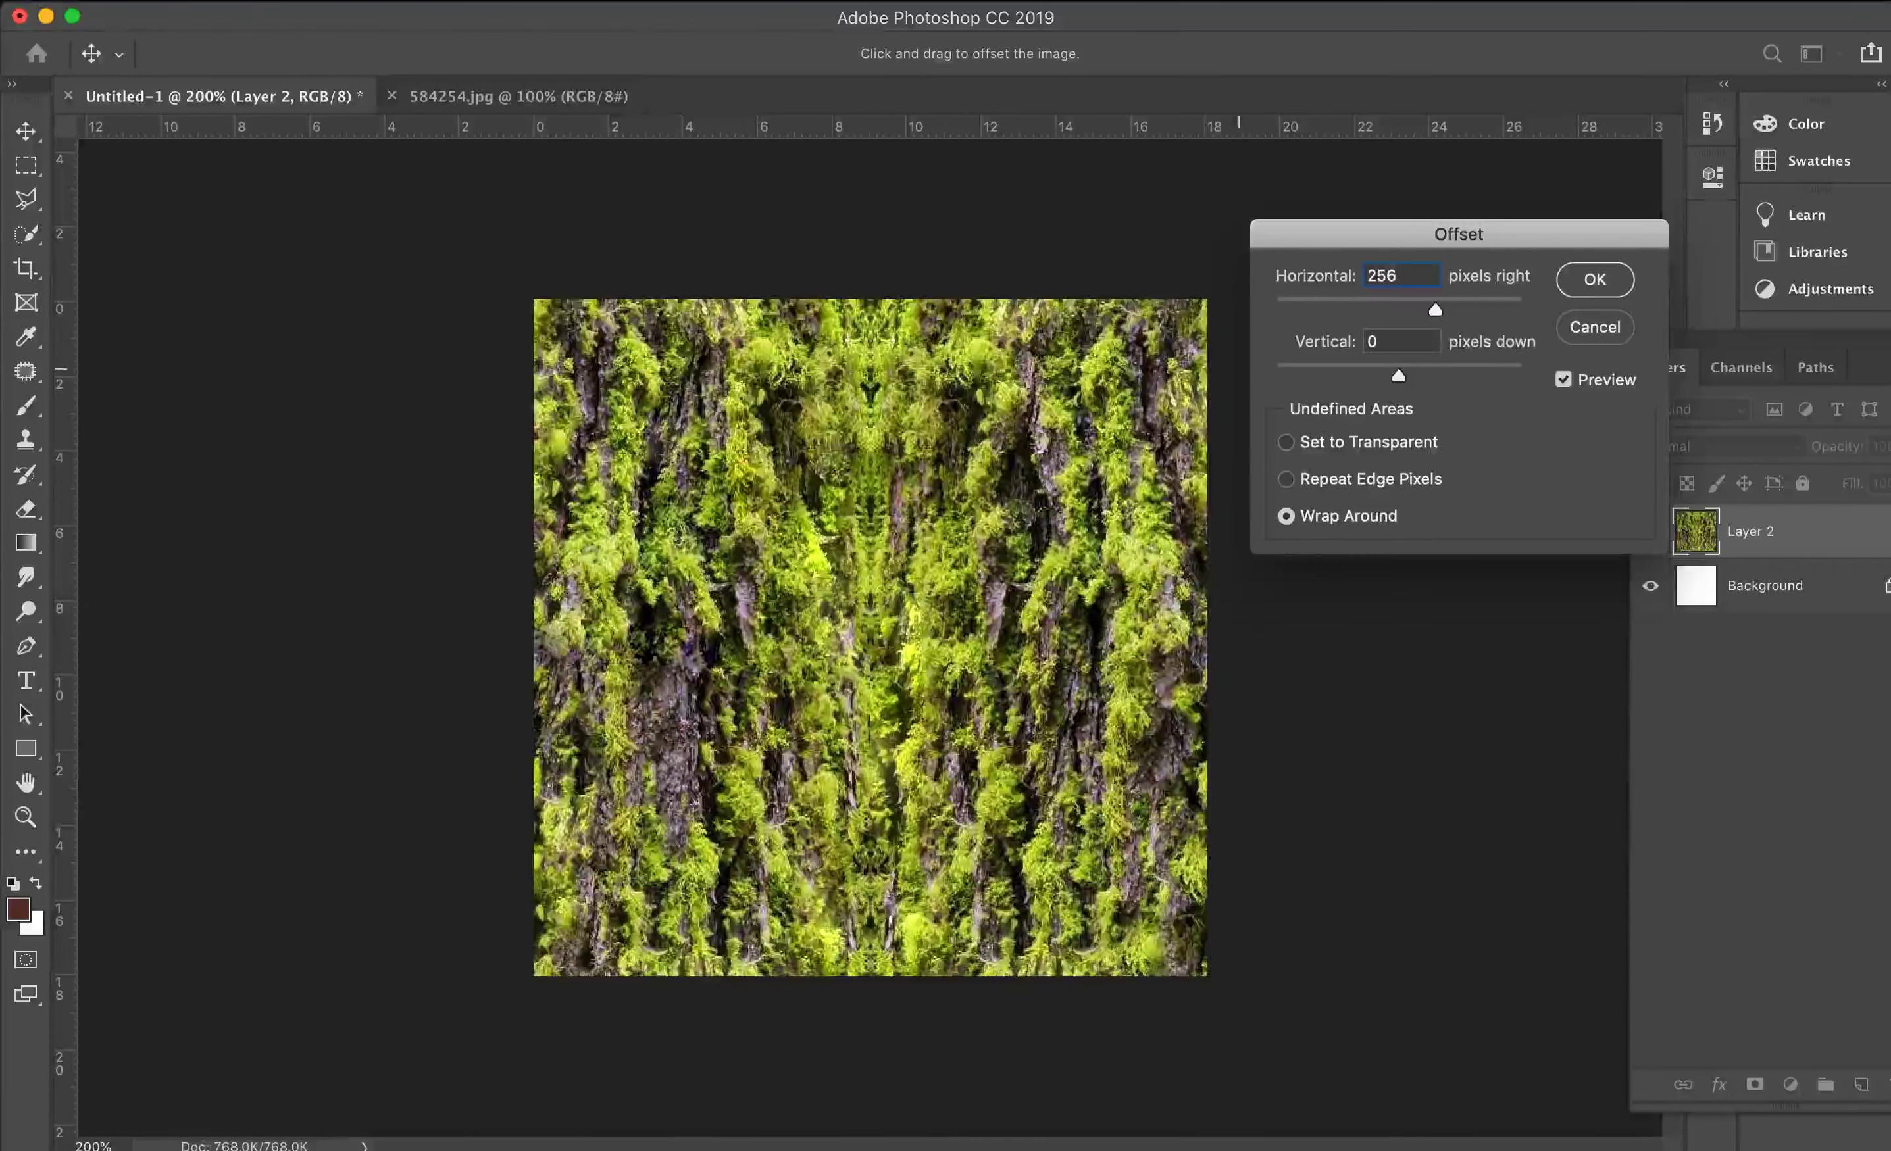
left_click(1596, 280)
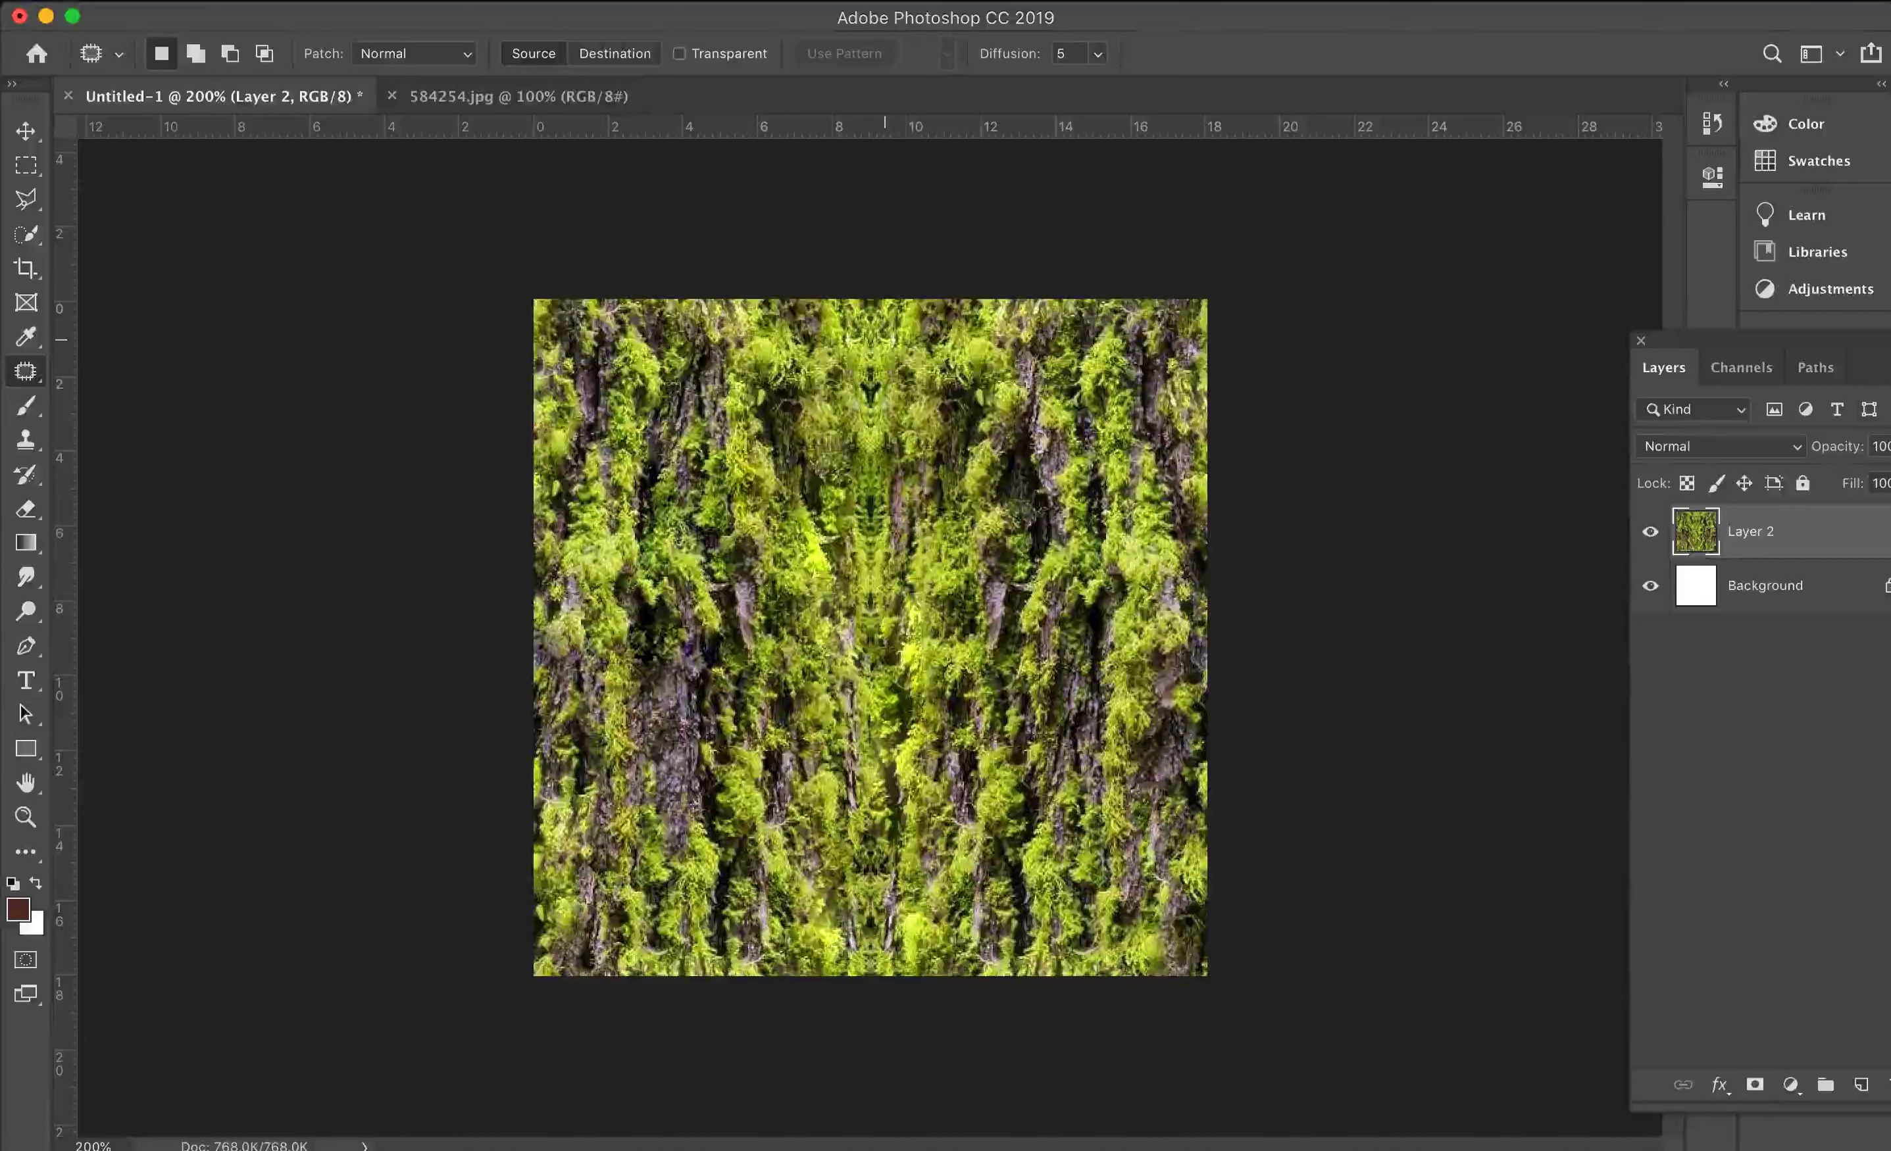
Step: Patch the mirrored vertical seam in the upper centre and just below the middle of the texture with other moss and bark
mouse_move(809, 338)
left_mouse_down()
mouse_move(707, 537)
mouse_move(837, 588)
mouse_move(913, 476)
mouse_move(898, 340)
left_mouse_up()
left_click_drag(845, 412, 1030, 745)
key("cmd+d")
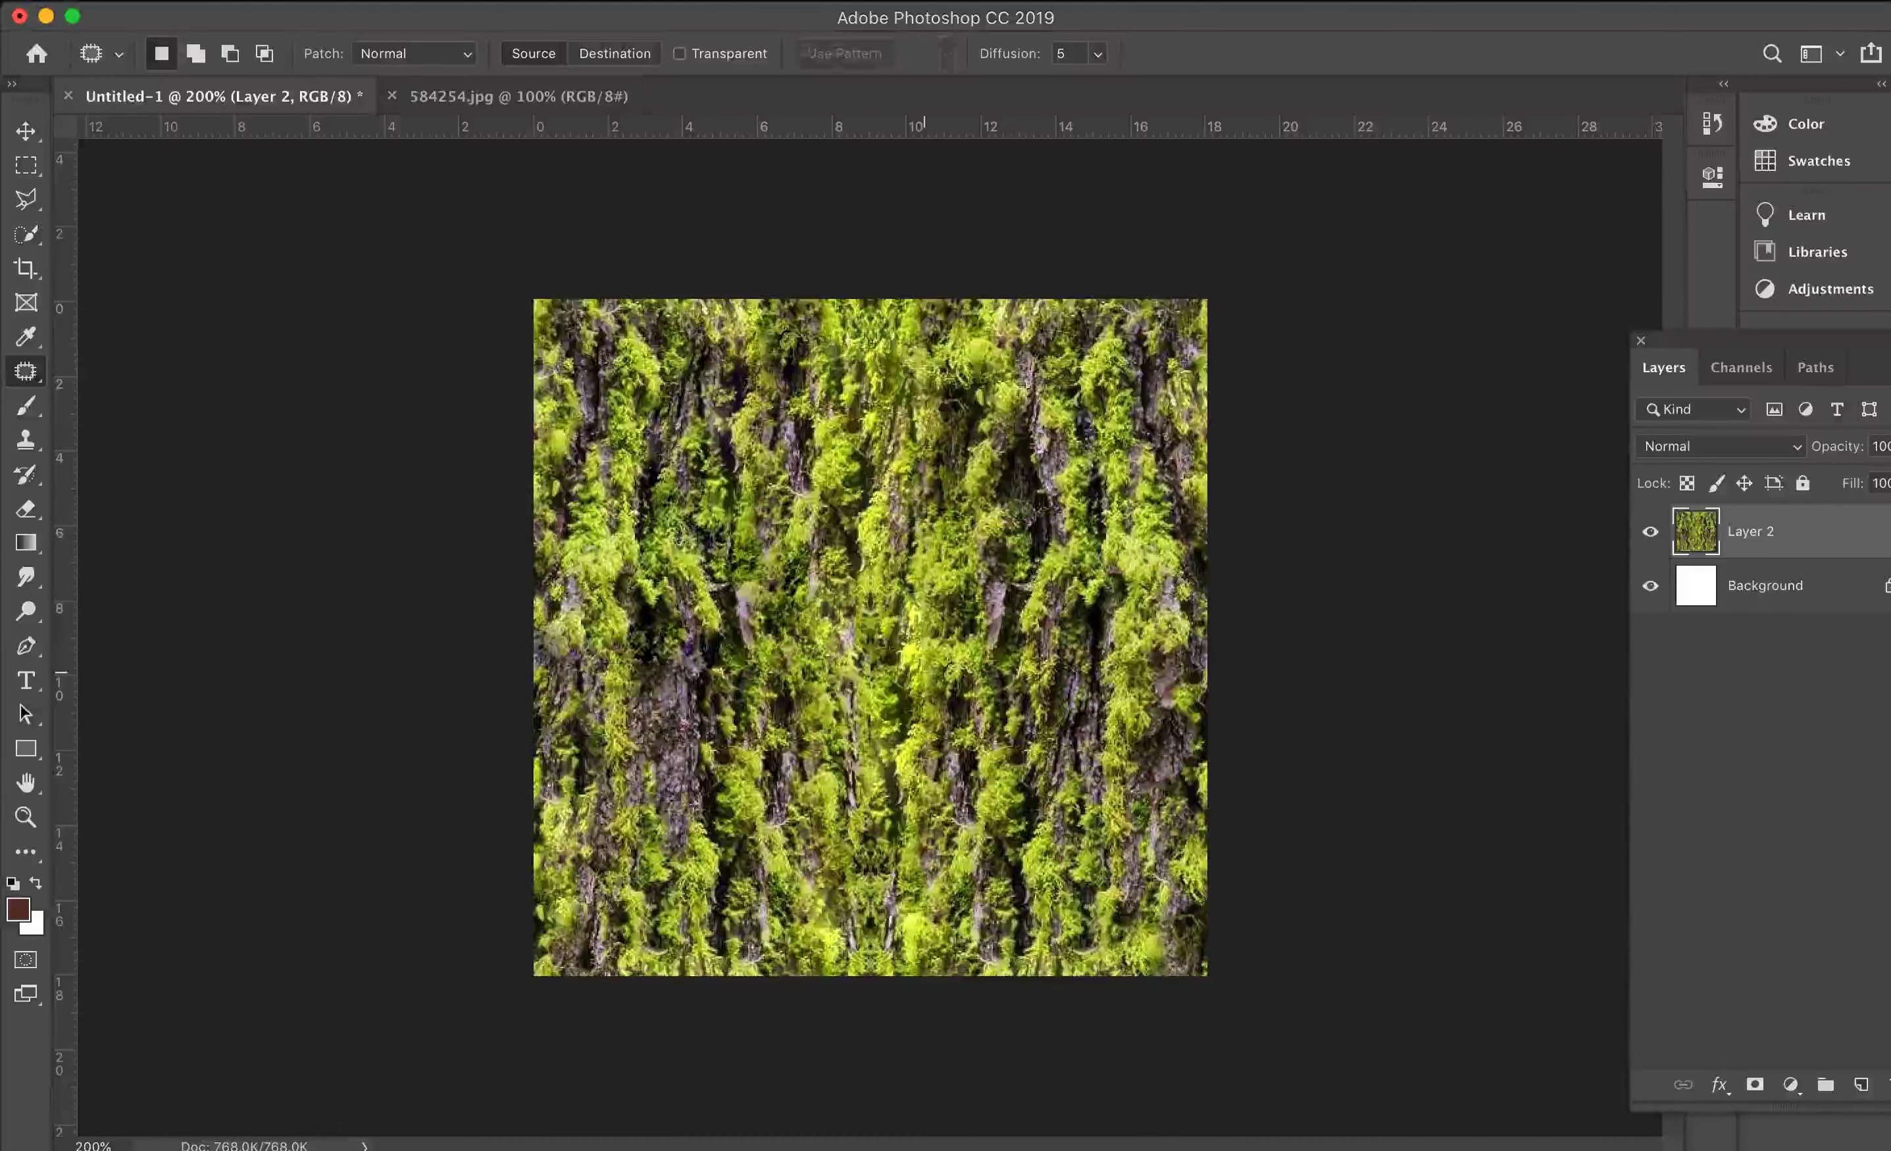
mouse_move(942, 617)
left_mouse_down()
mouse_move(1008, 822)
mouse_move(942, 617)
left_mouse_up()
left_click_drag(908, 726, 728, 822)
key("cmd+d")
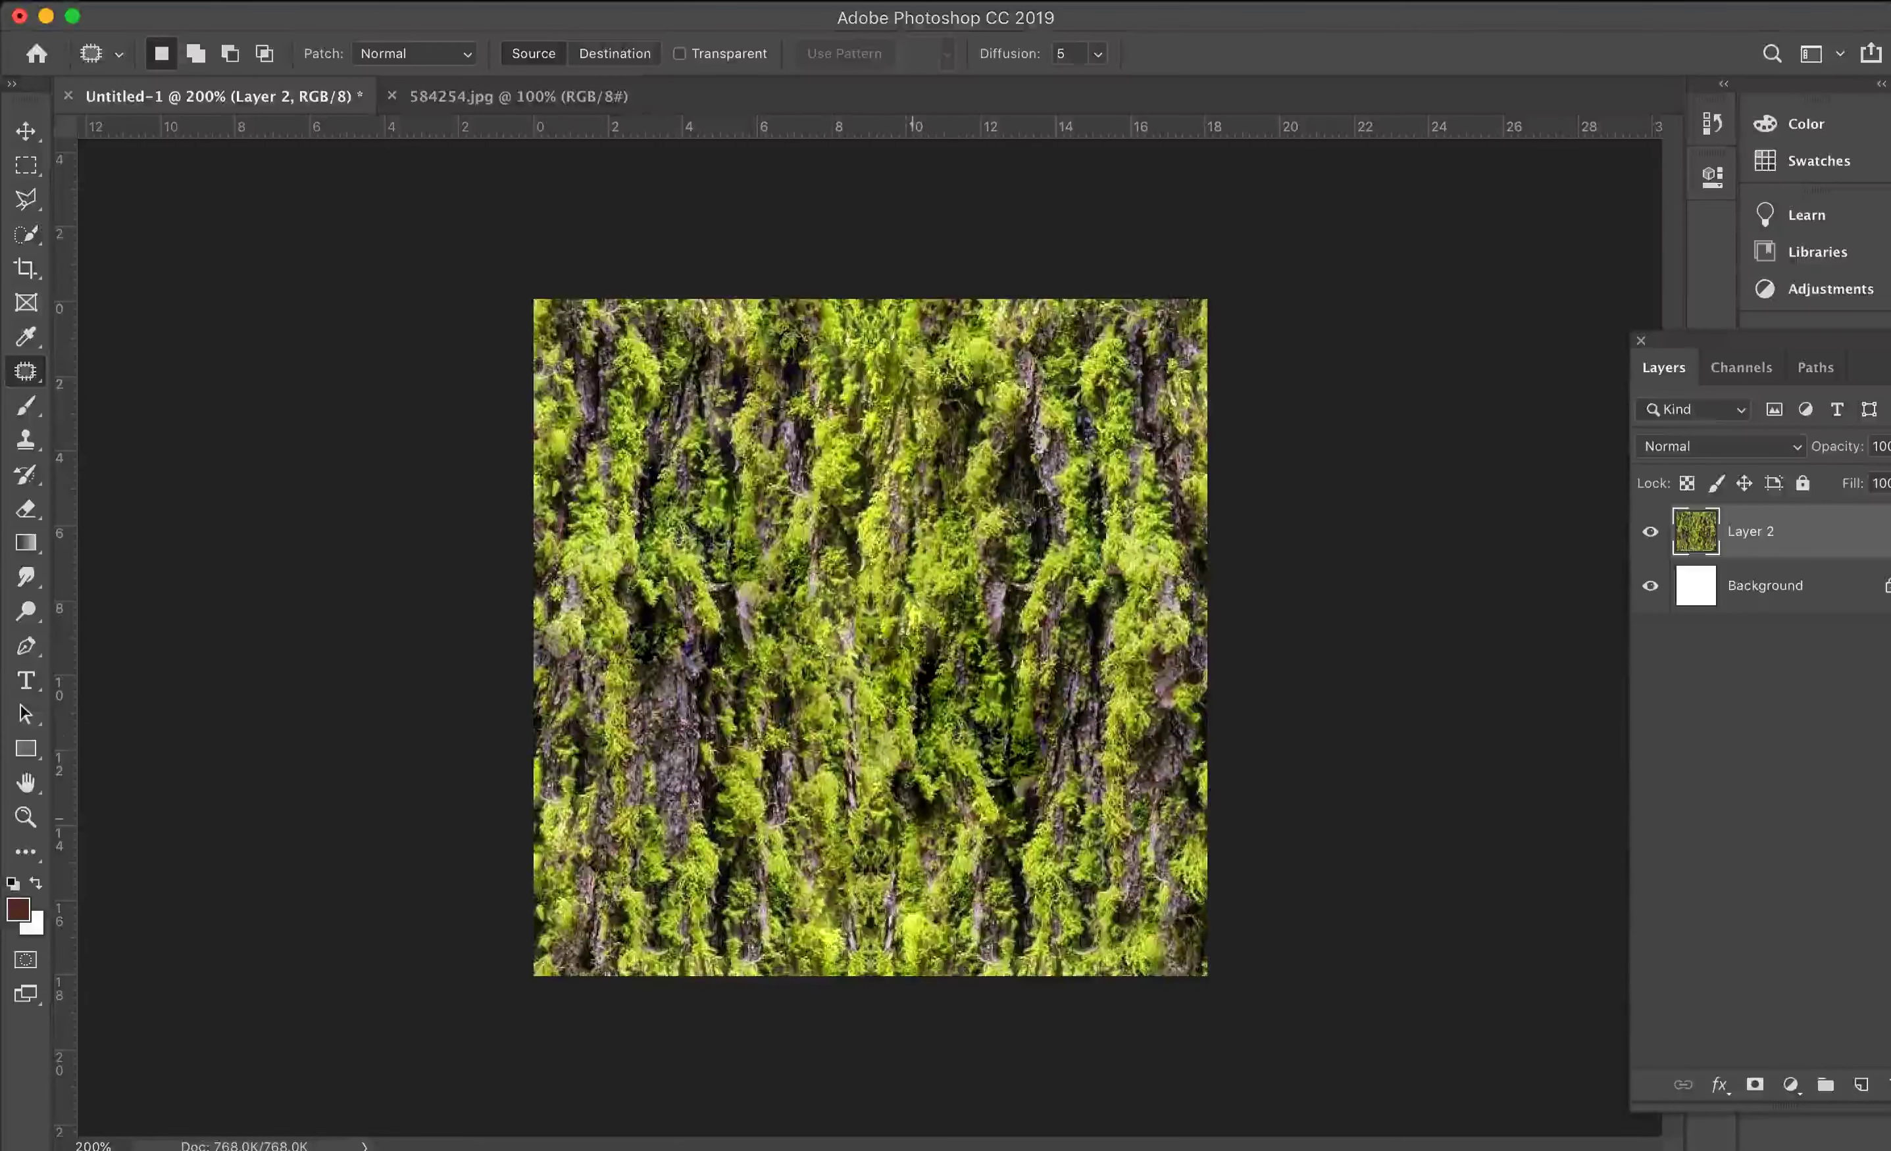
Step: Offset the texture by 0 pixels horizontally and 256 pixels vertically with Wrap Around
left_click(664, 4)
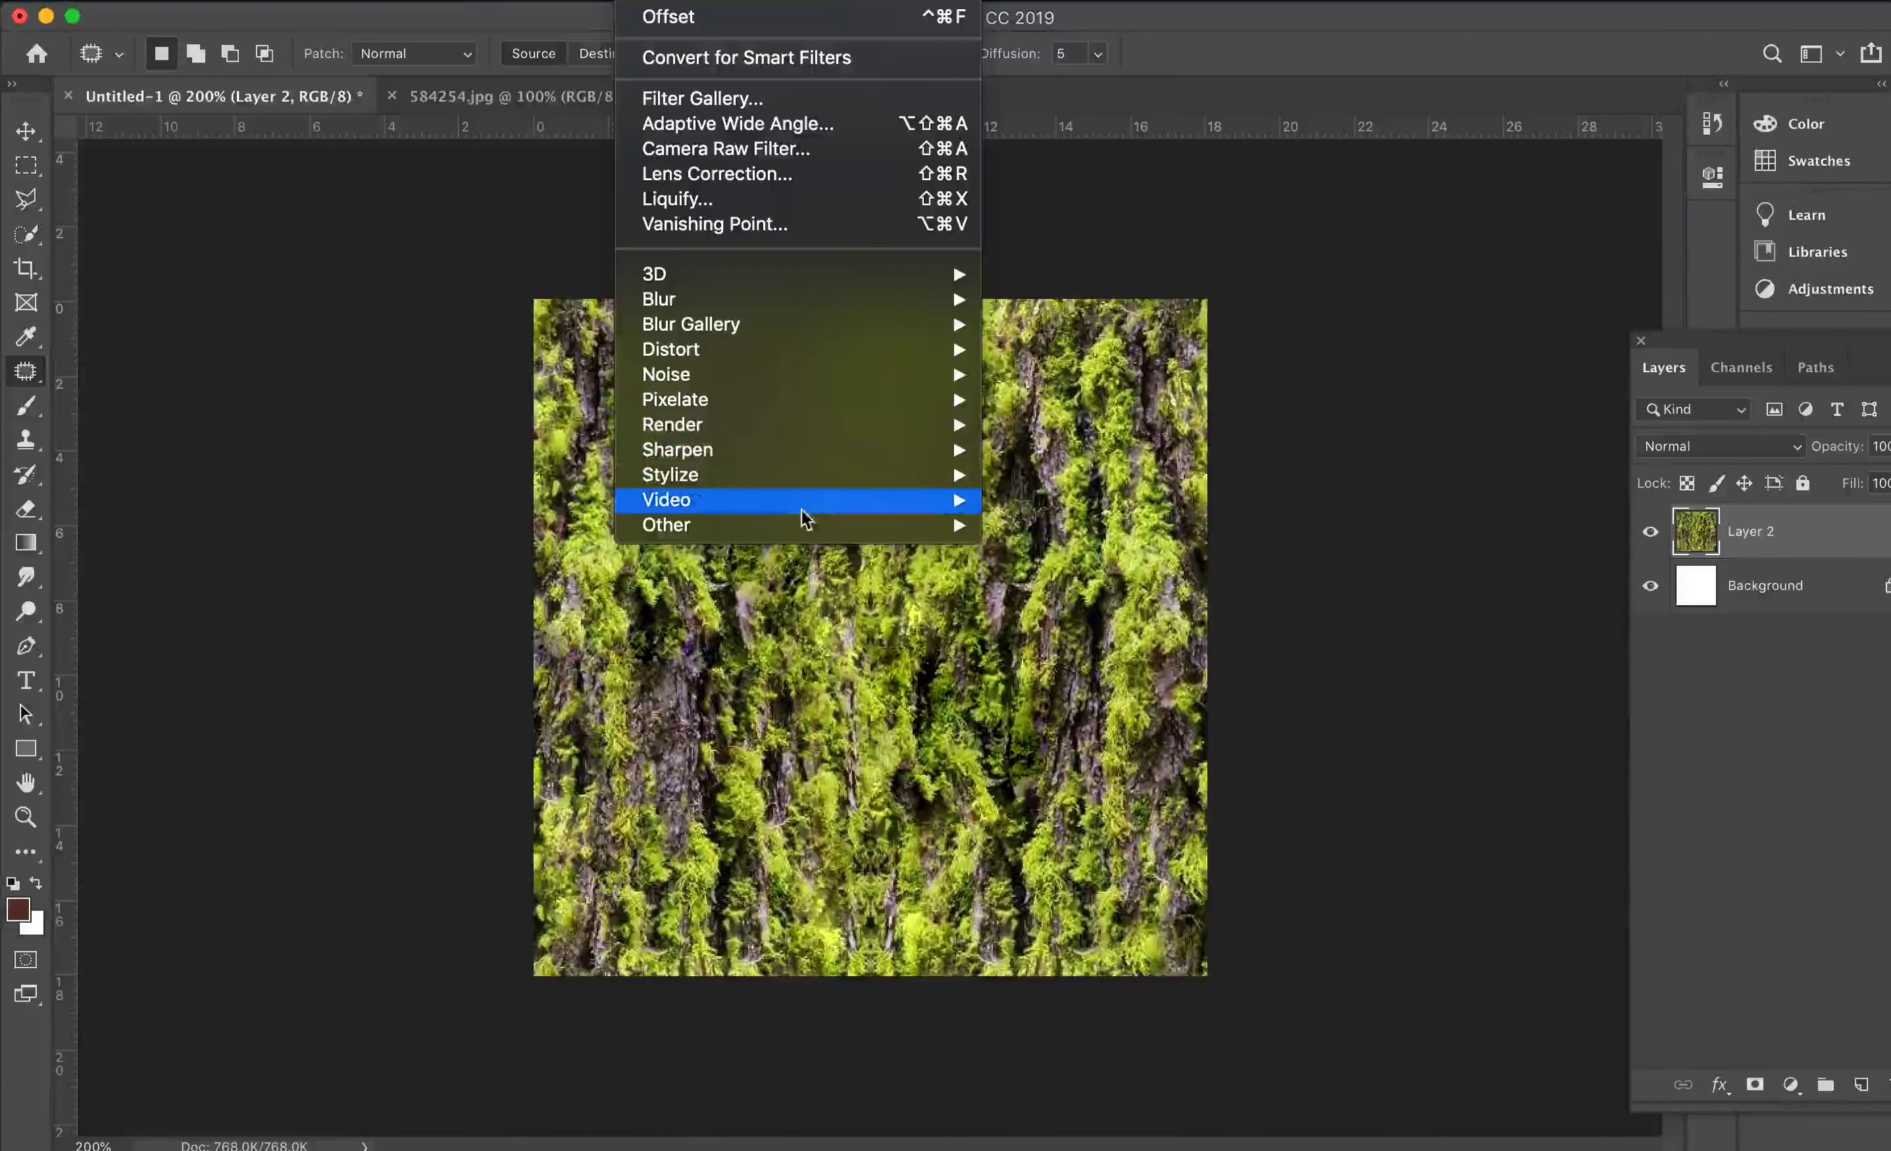
mouse_move(954, 525)
left_click(1043, 650)
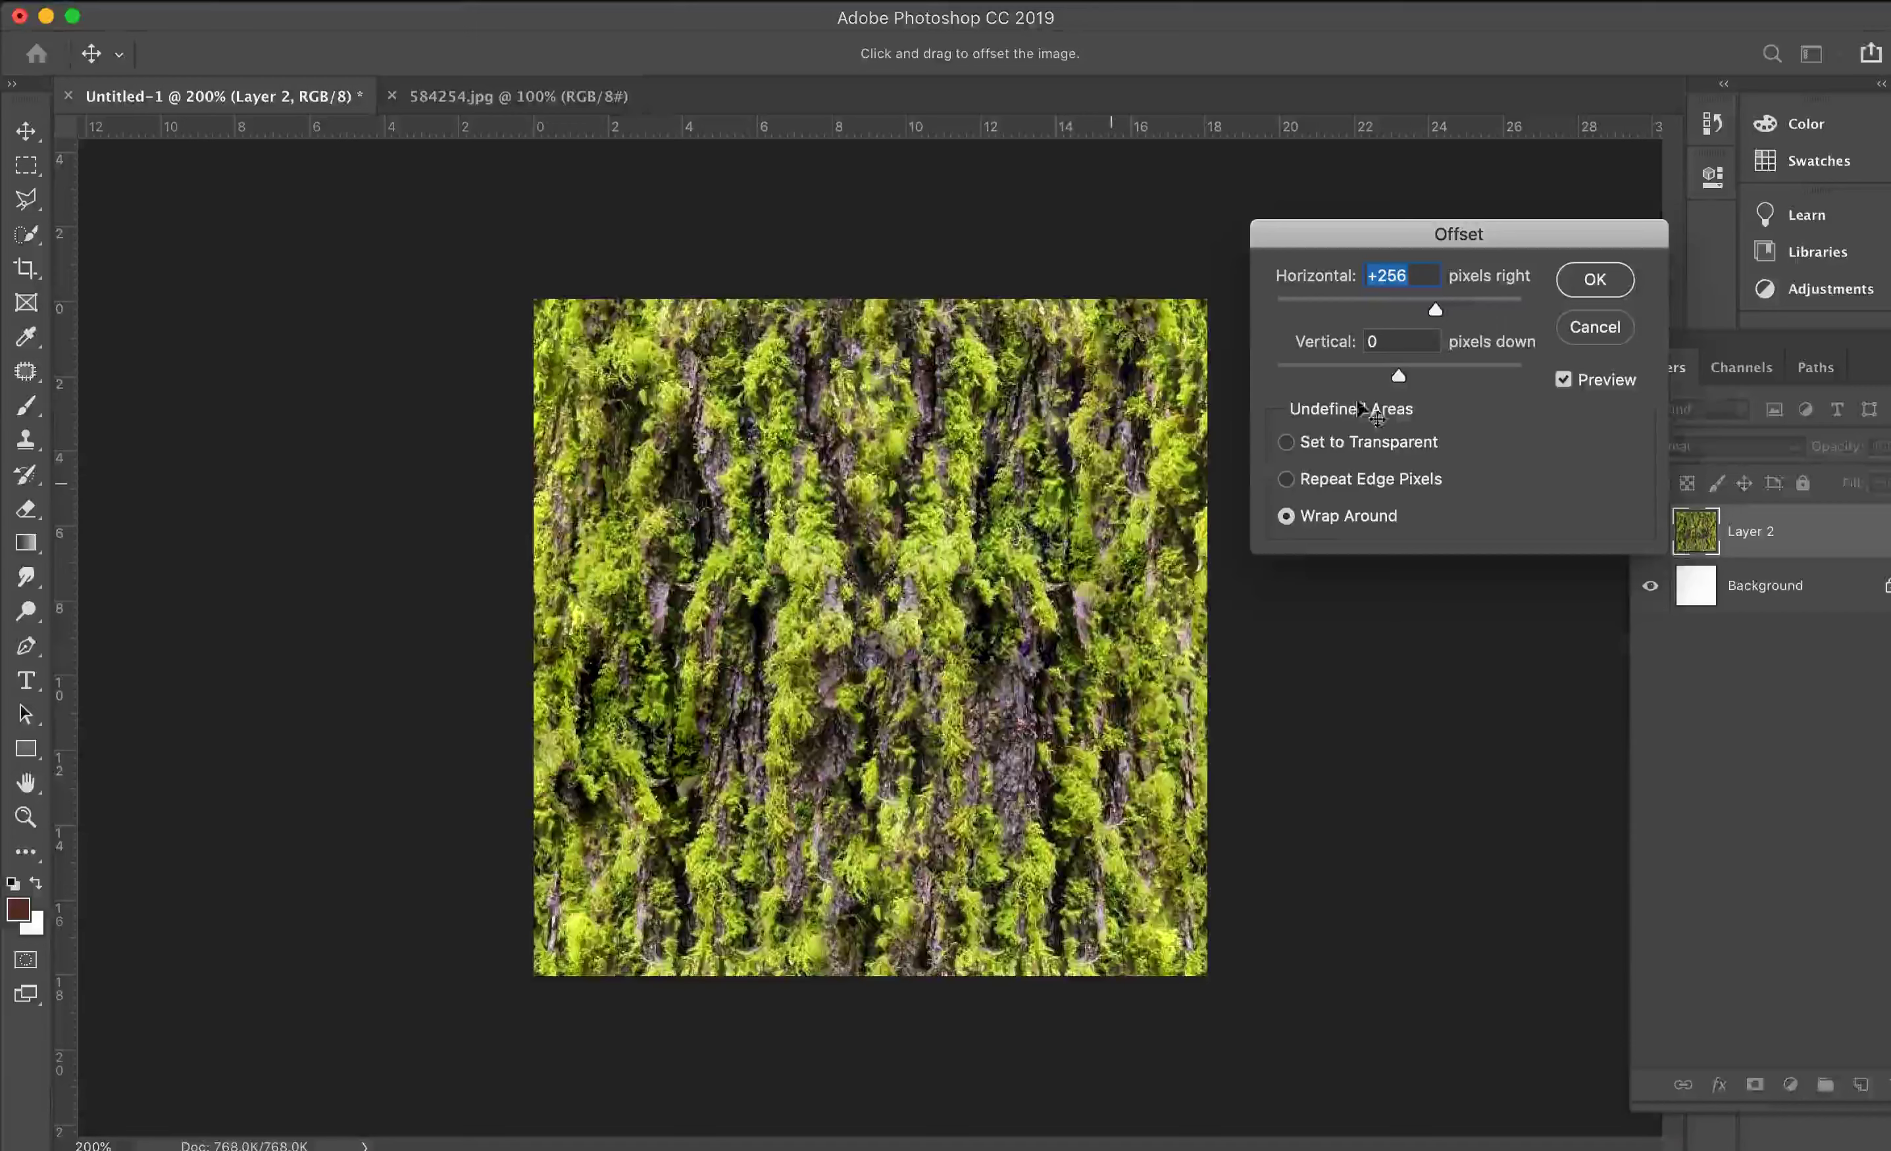
type("0")
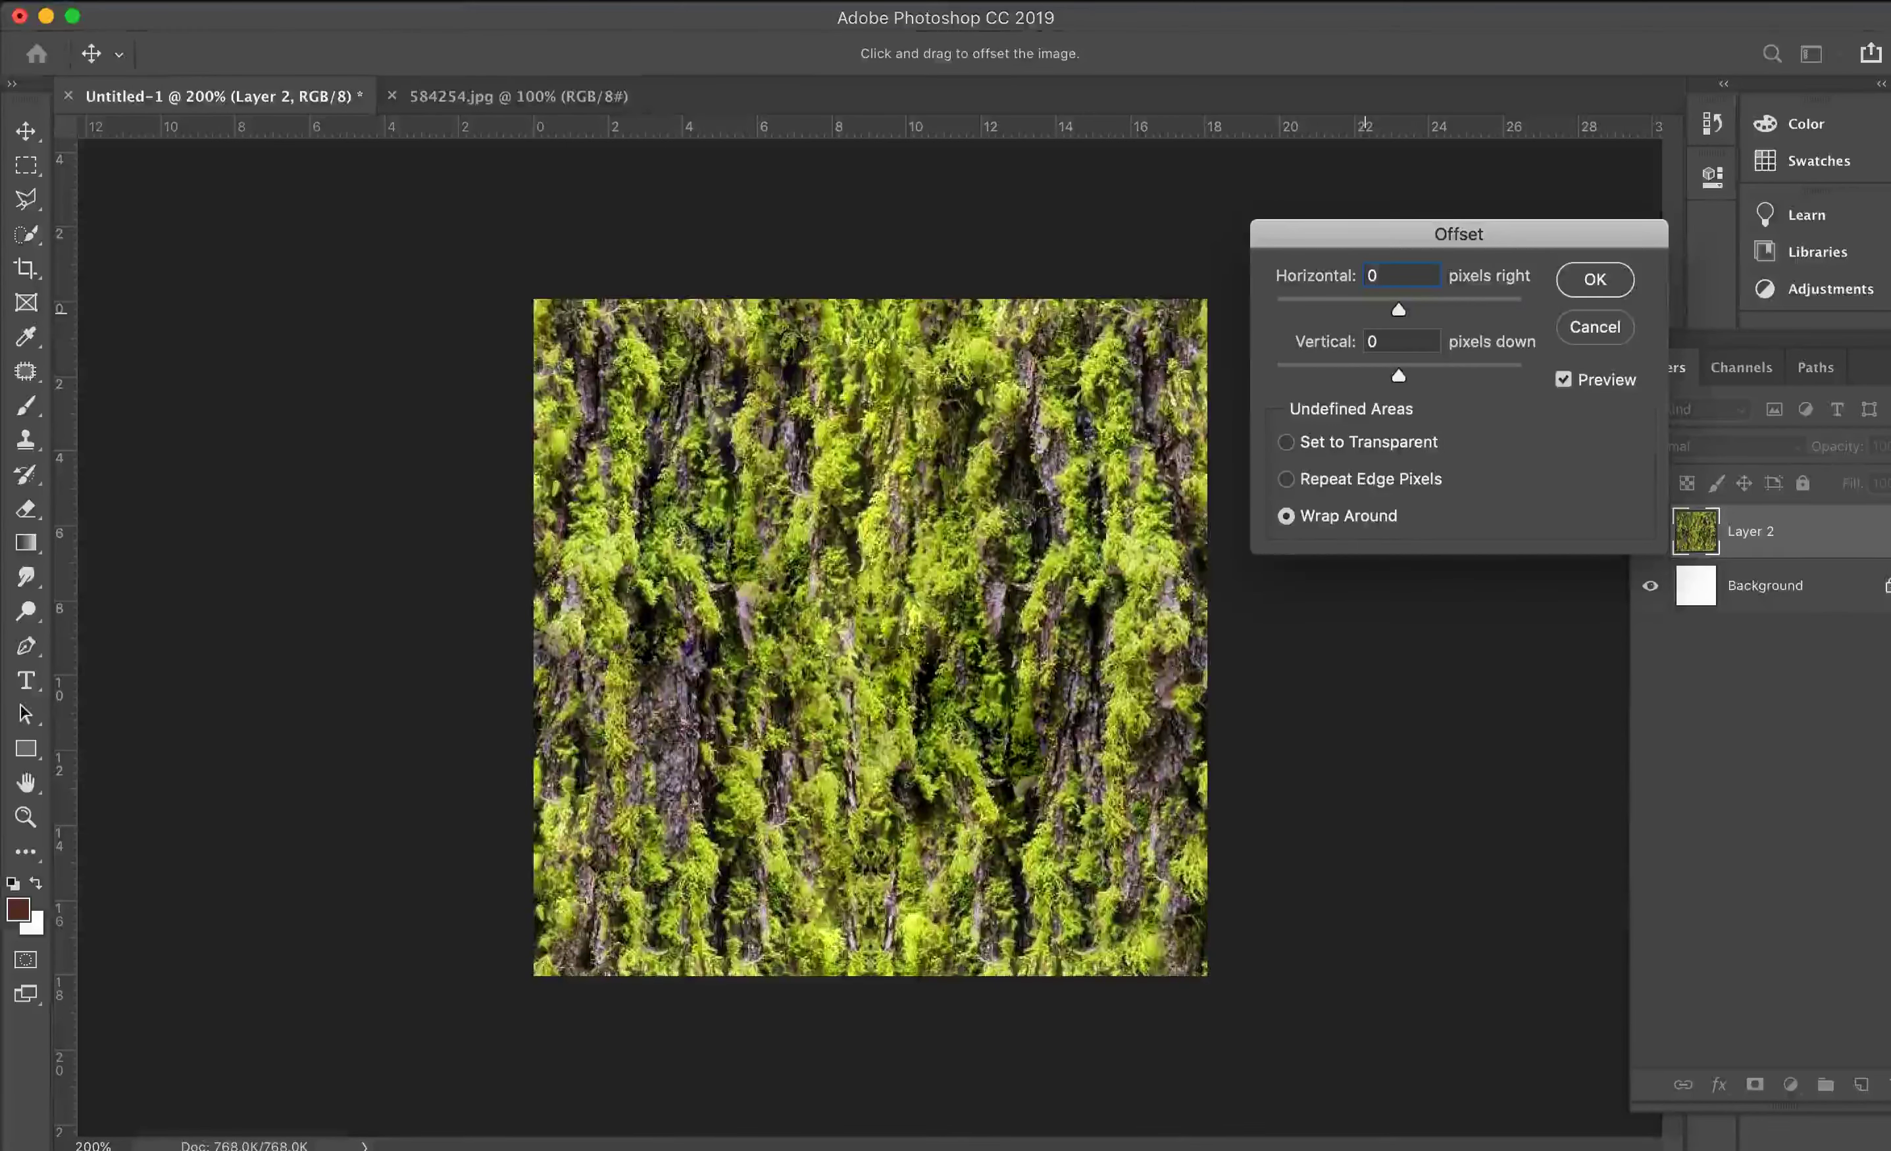
type("256")
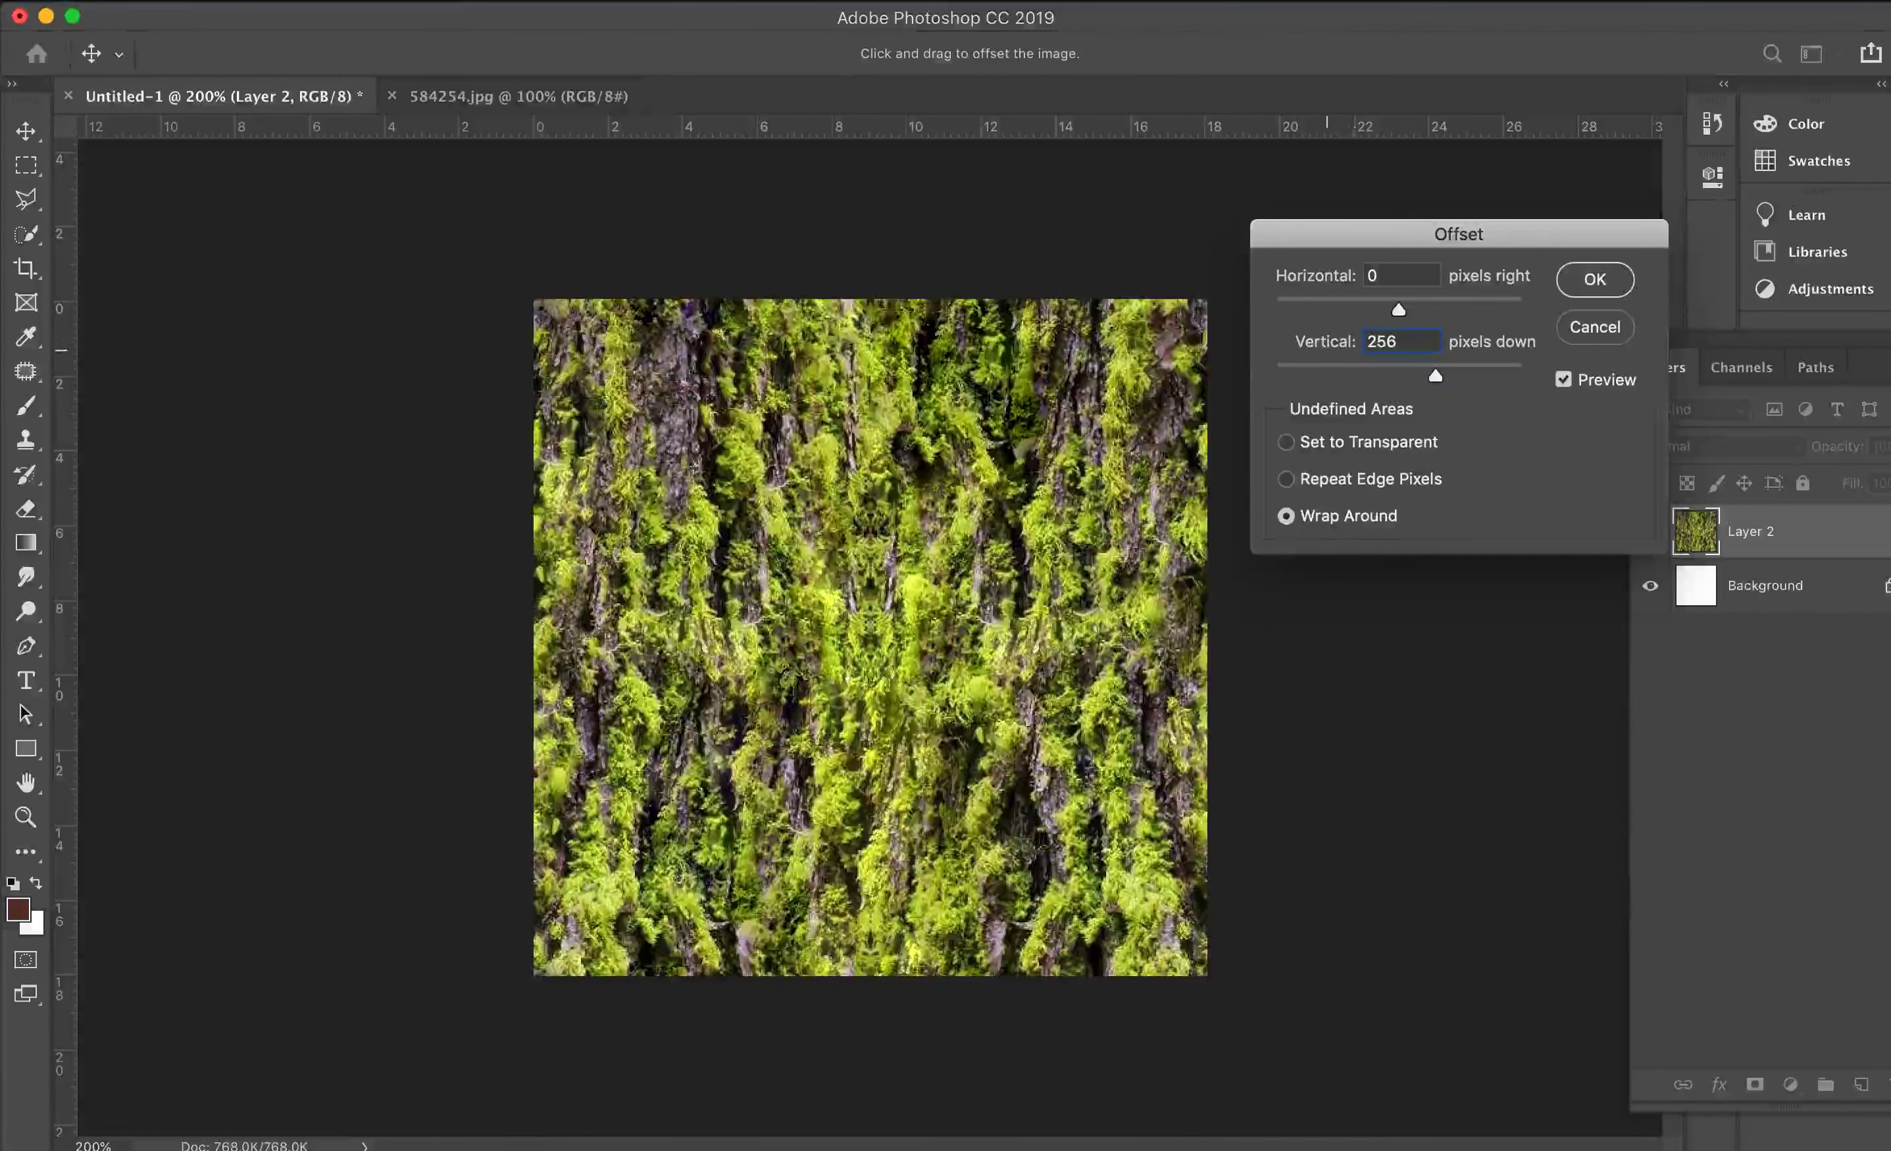
key("Return")
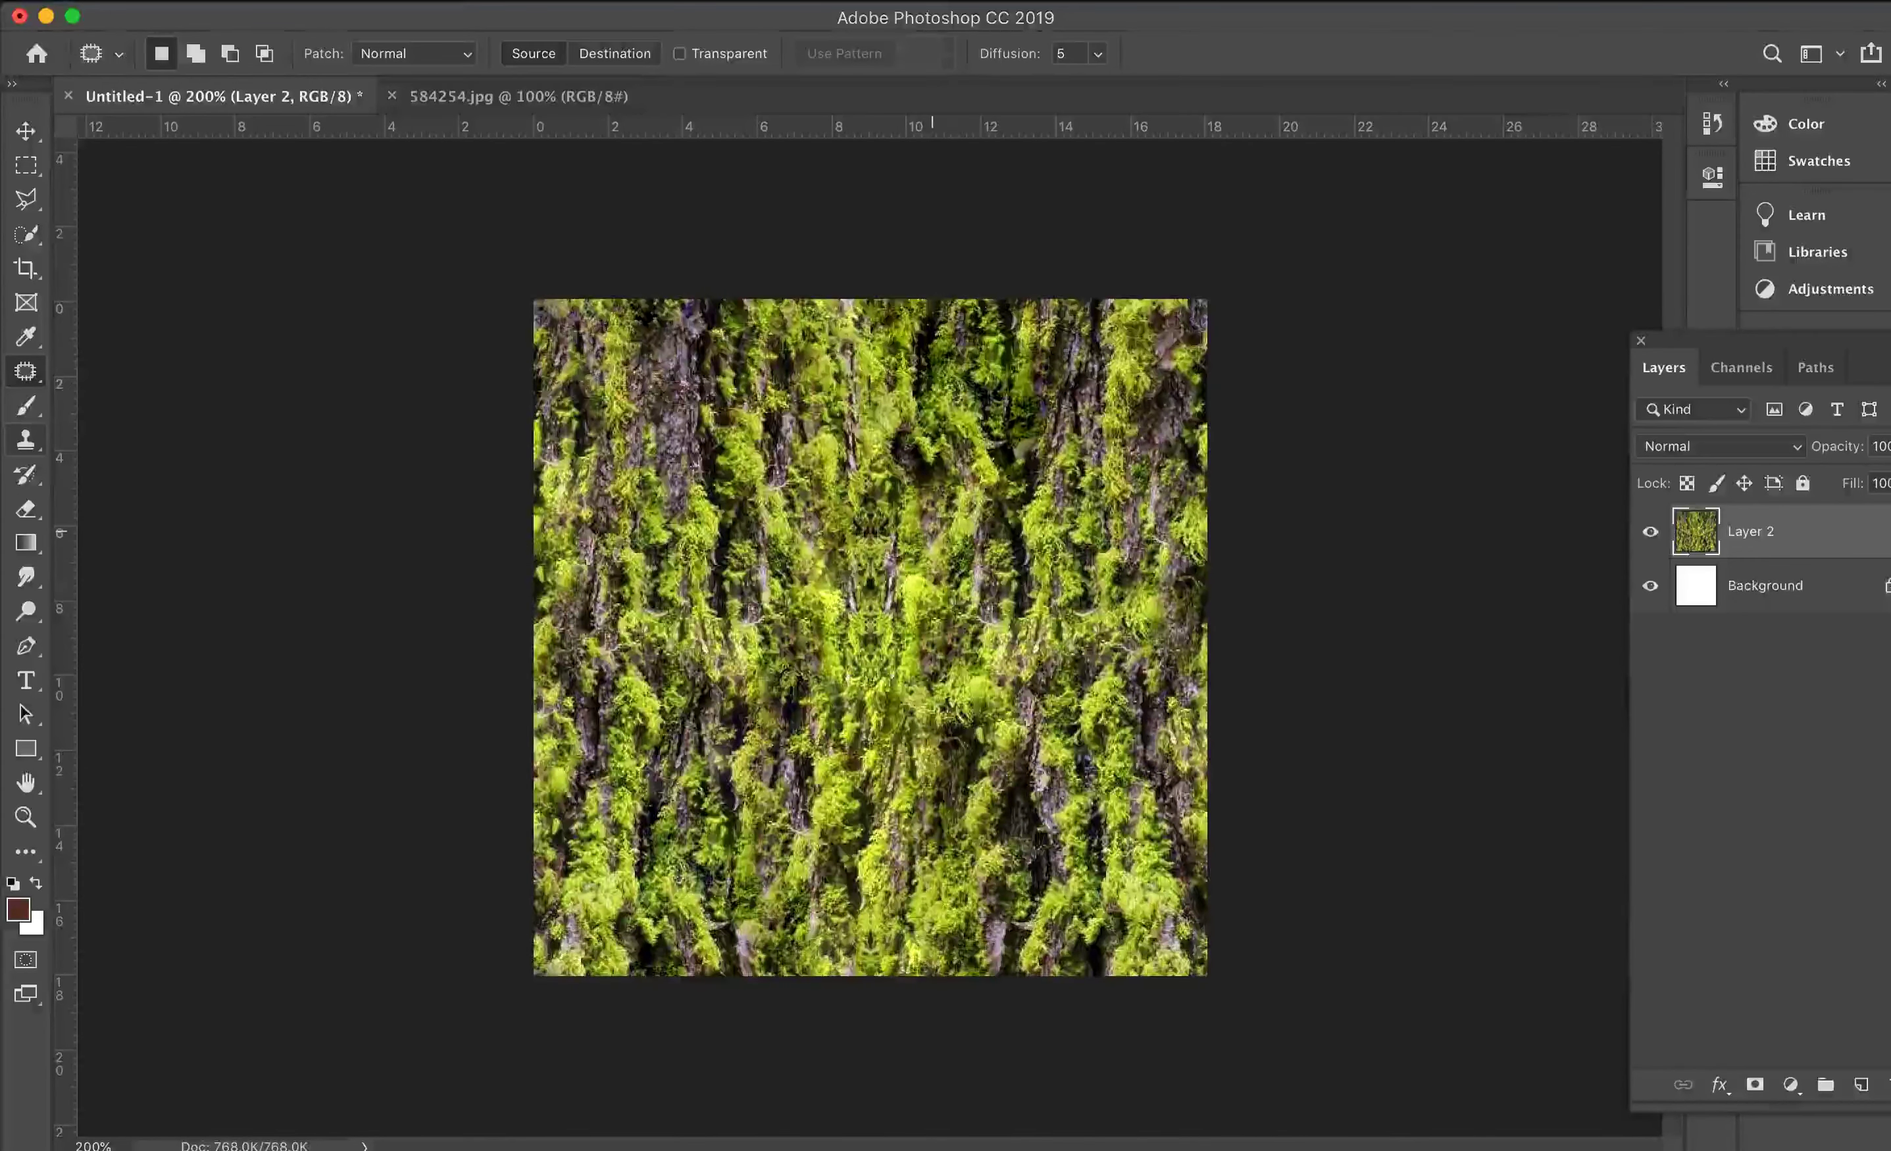
Step: Patch the remaining mirrored moss just above the centre of the texture with another area and compare before and after
mouse_move(916, 512)
left_mouse_down()
mouse_move(865, 657)
mouse_move(942, 538)
mouse_move(919, 589)
mouse_move(1080, 639)
mouse_move(1074, 683)
left_mouse_up()
key("super+d")
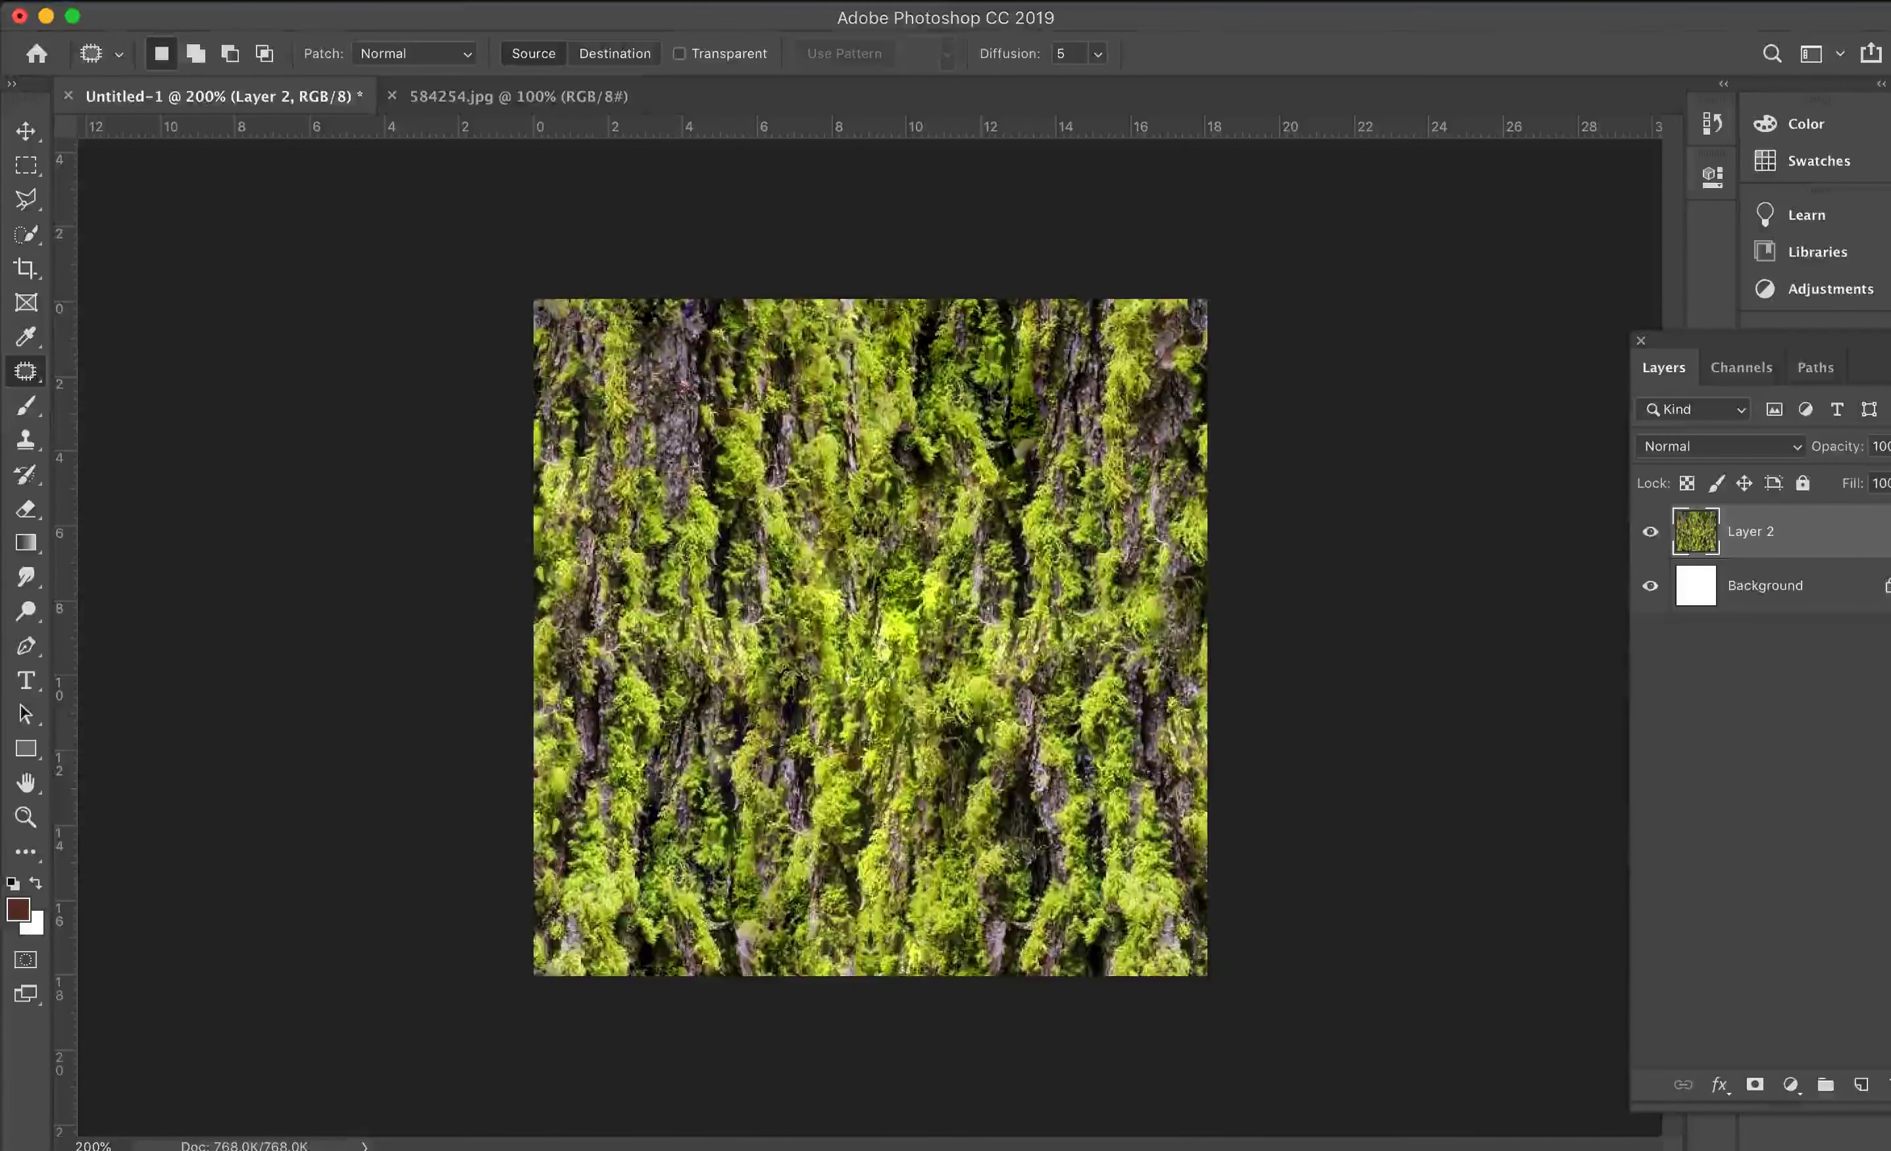
key("v")
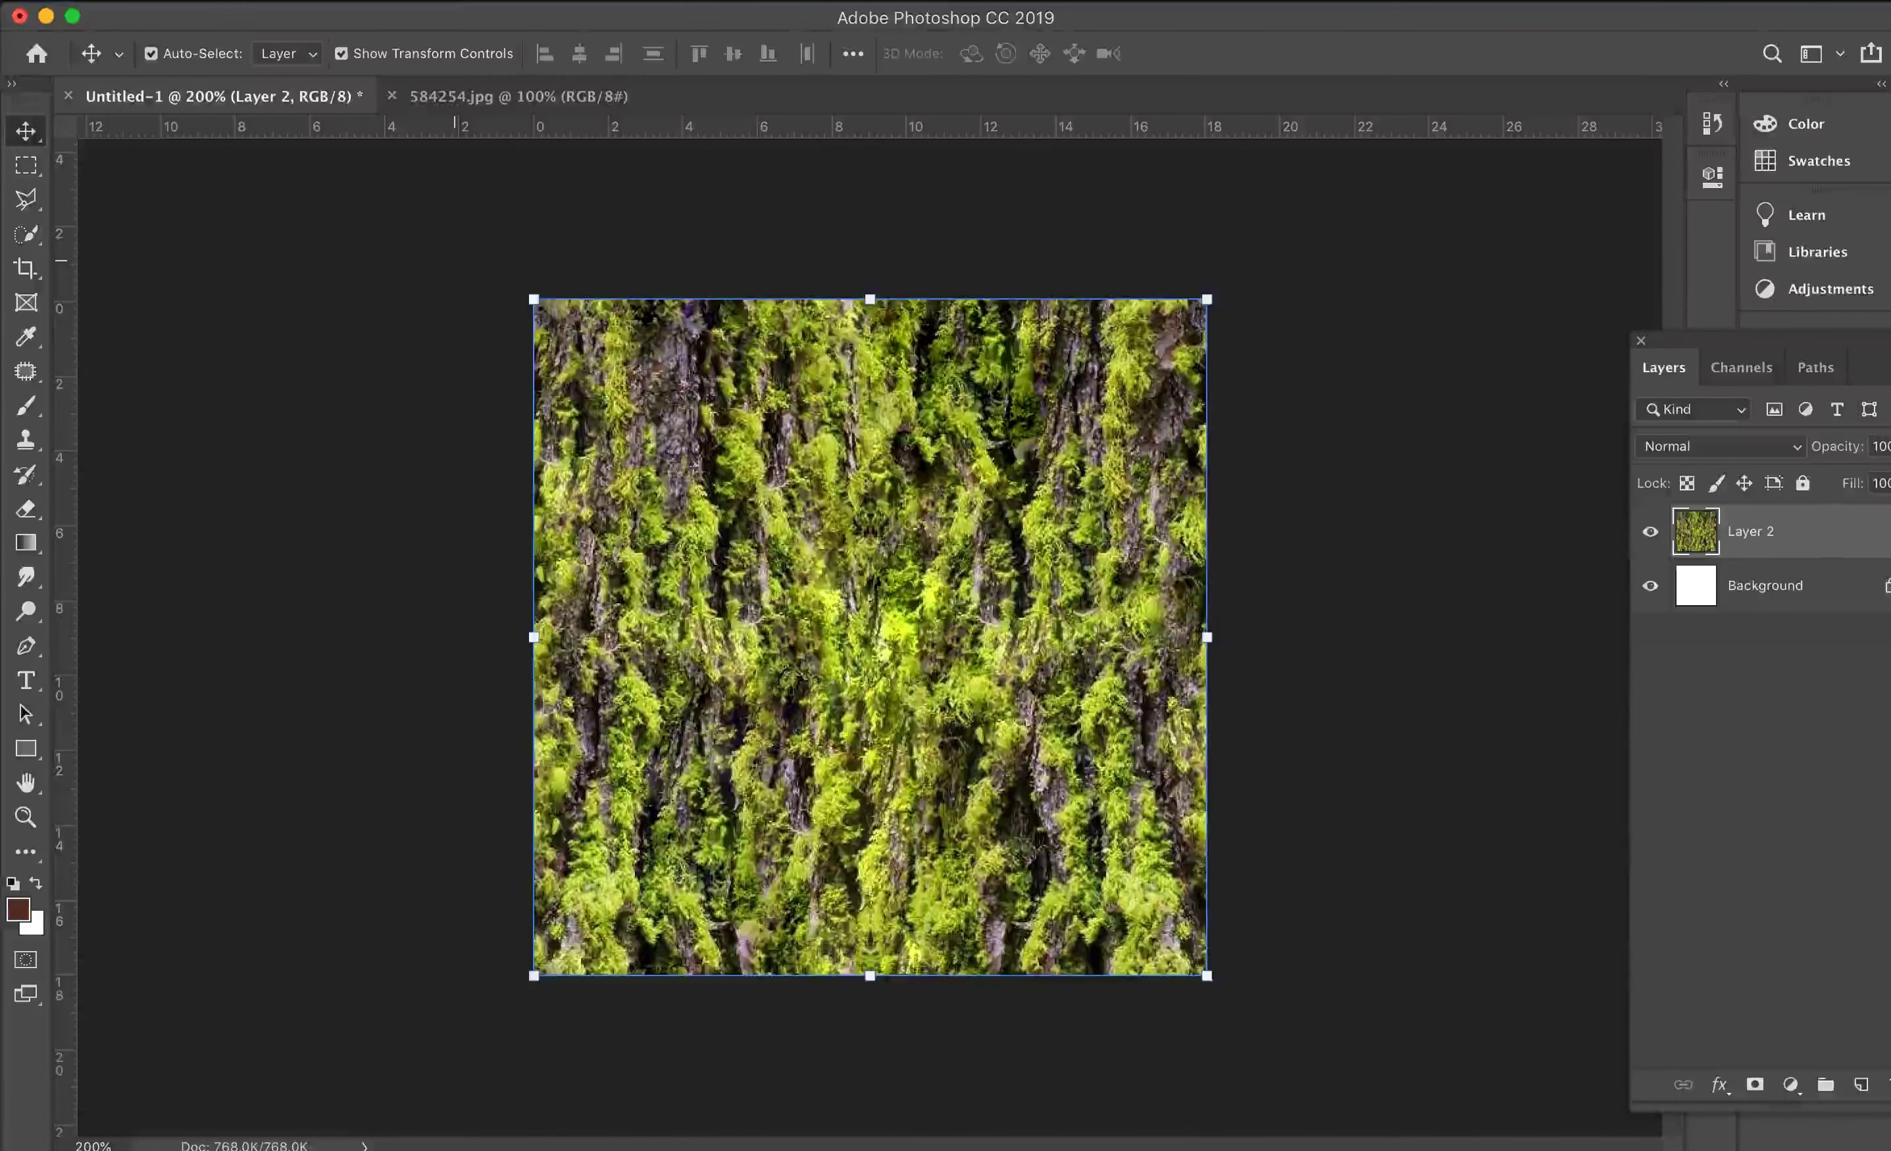
key("super+z")
key("super+shift+z")
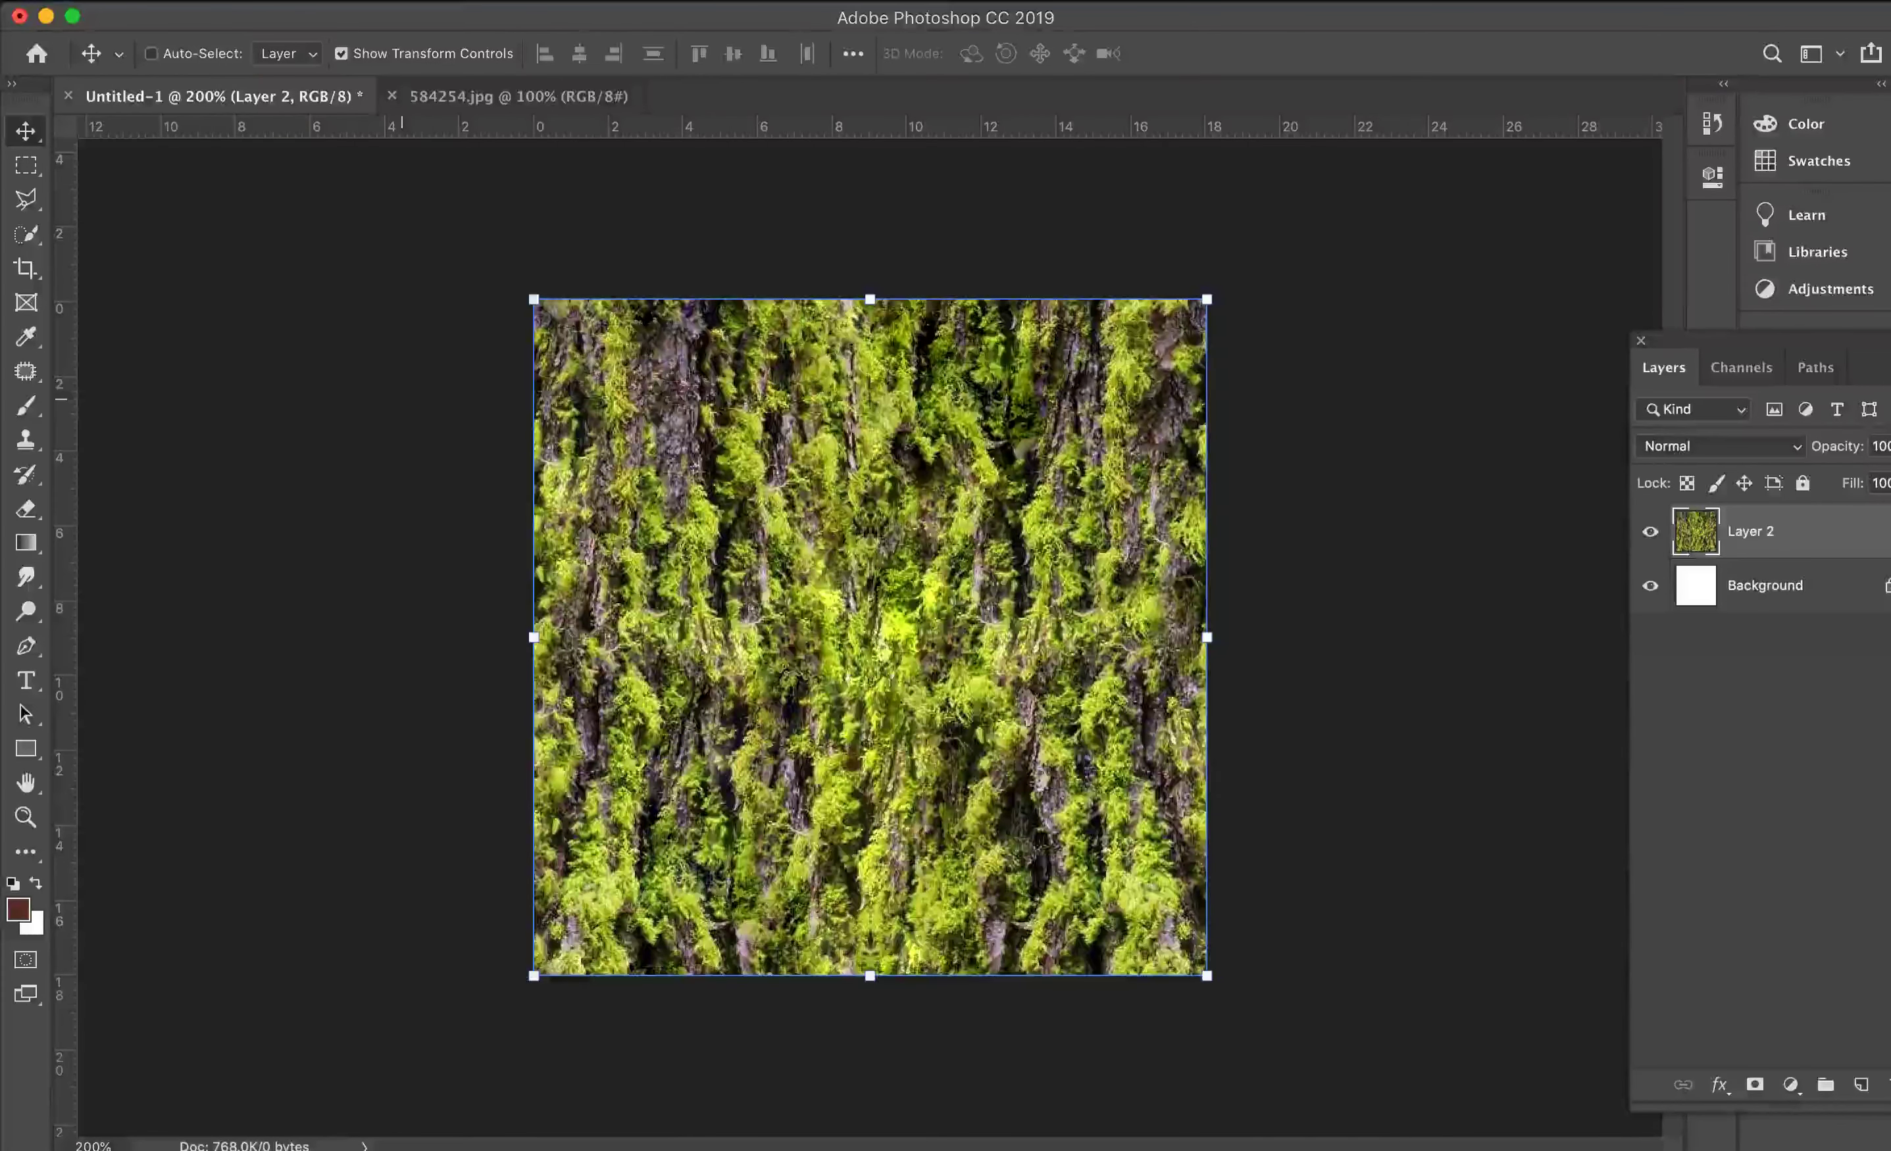
Step: Duplicate the texture layer and extend the canvas to the left by about 17 cm to test the tiling
key("super+j")
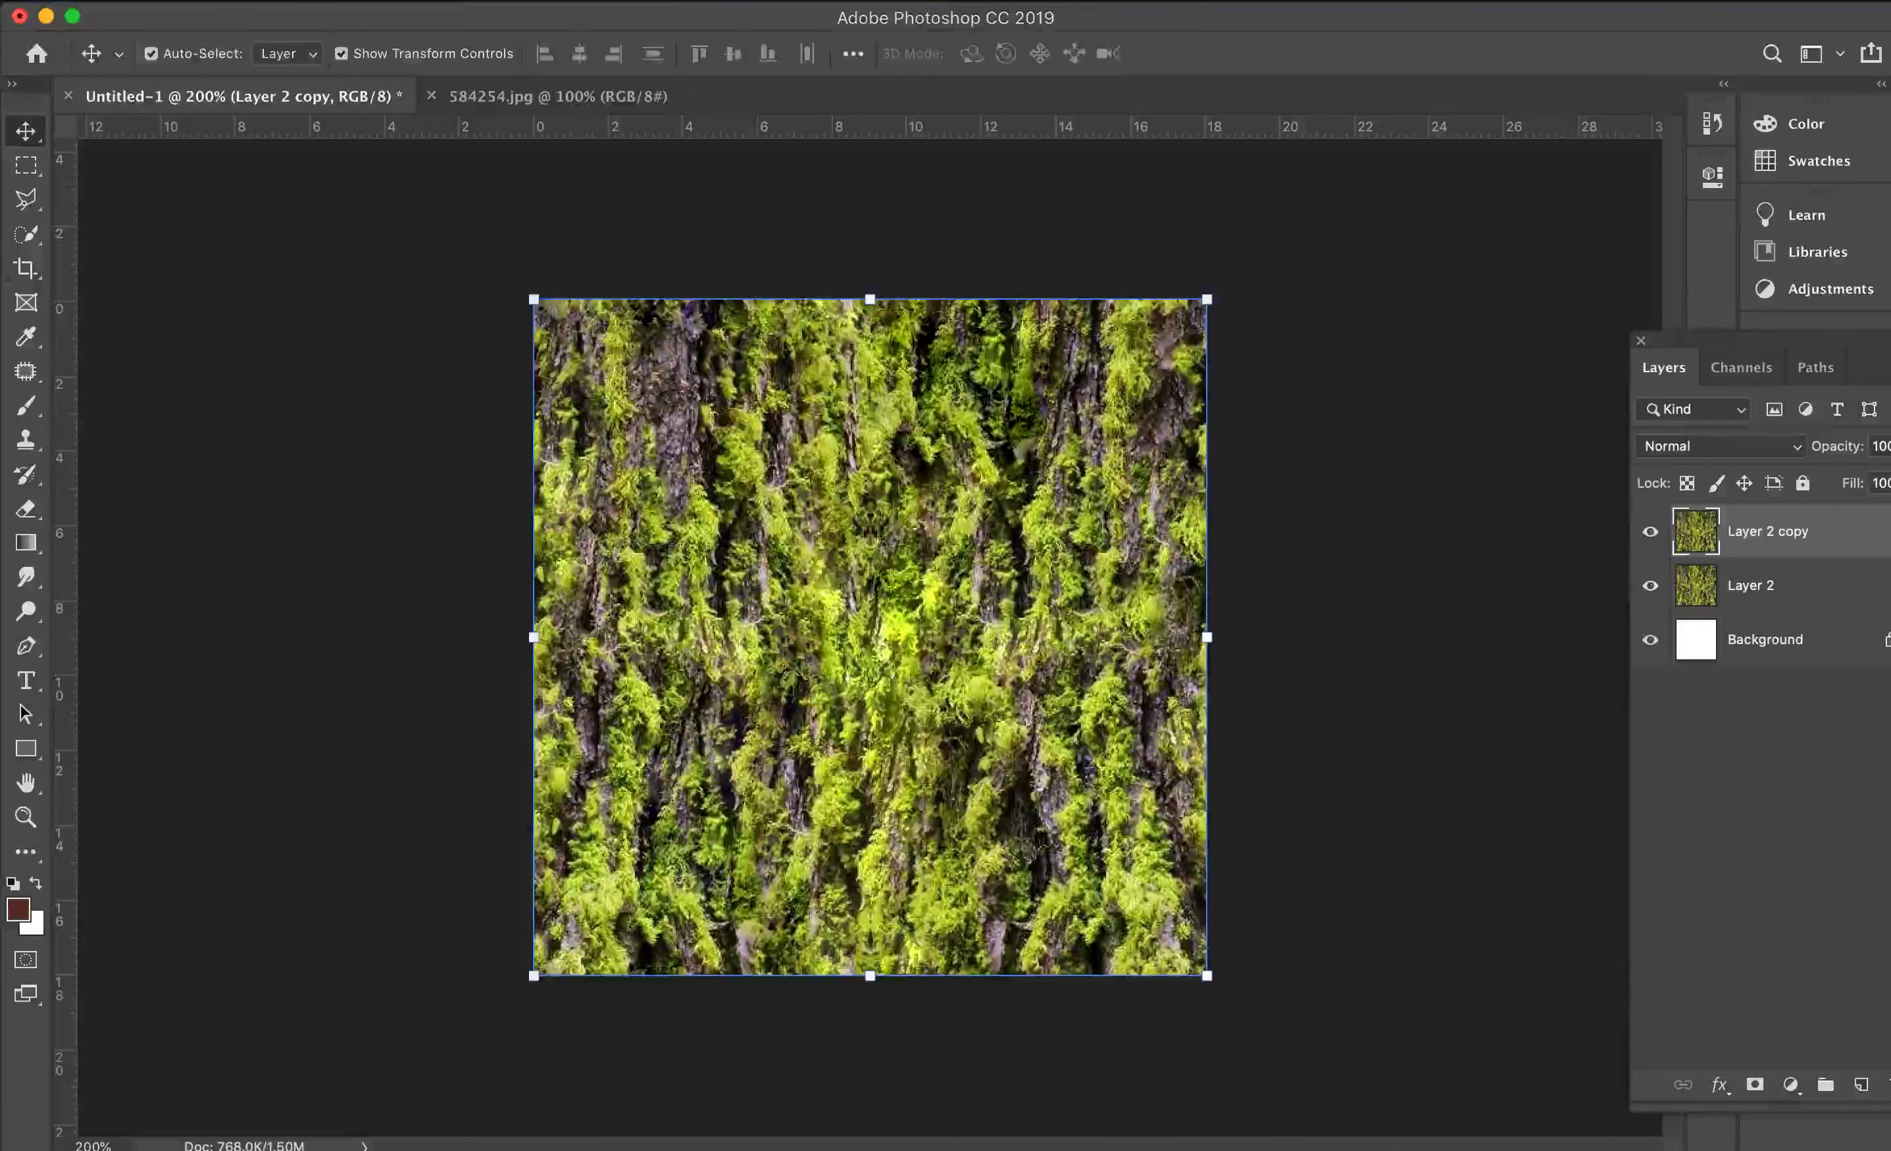
key("c")
left_click_drag(533, 637, 220, 633)
key("Return")
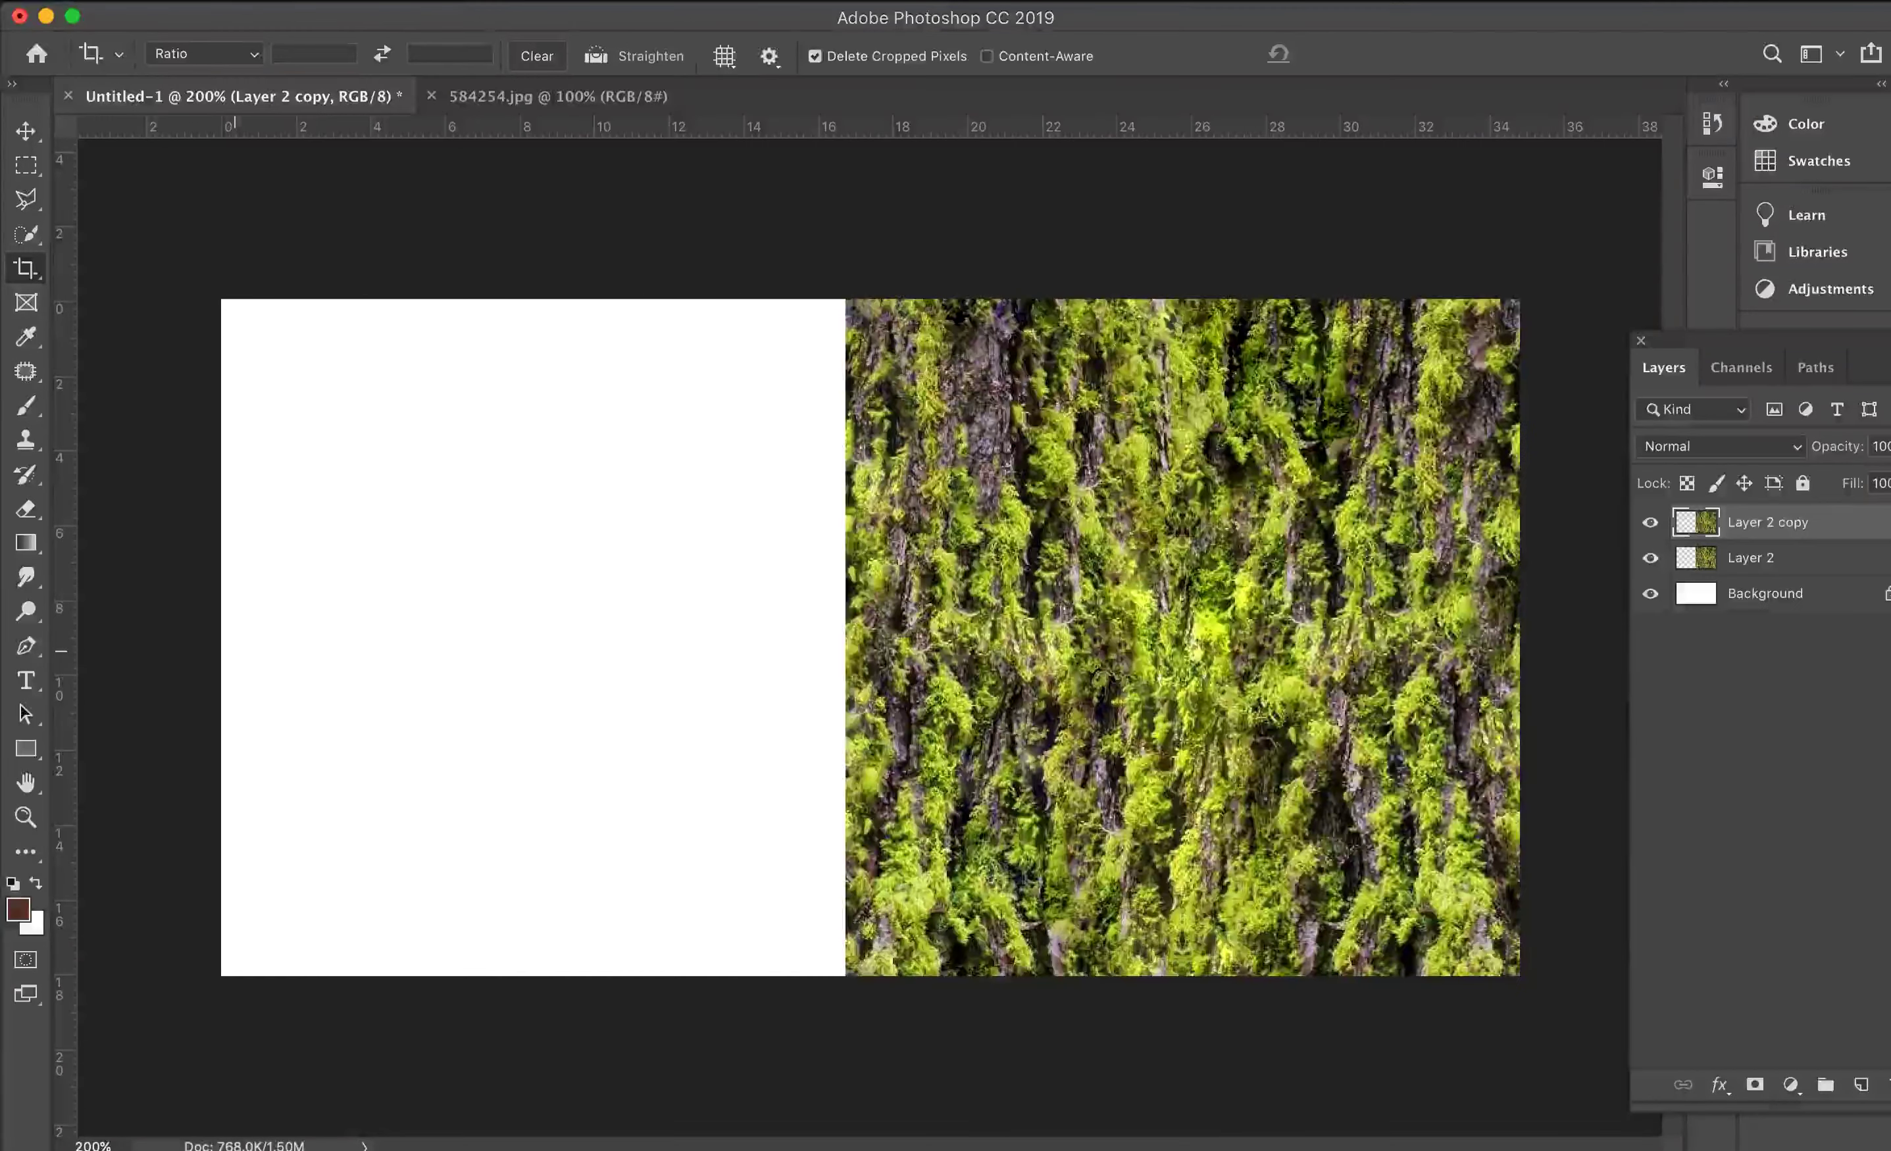
Step: Move the duplicated texture tile flush against the left edge of the original
key("v")
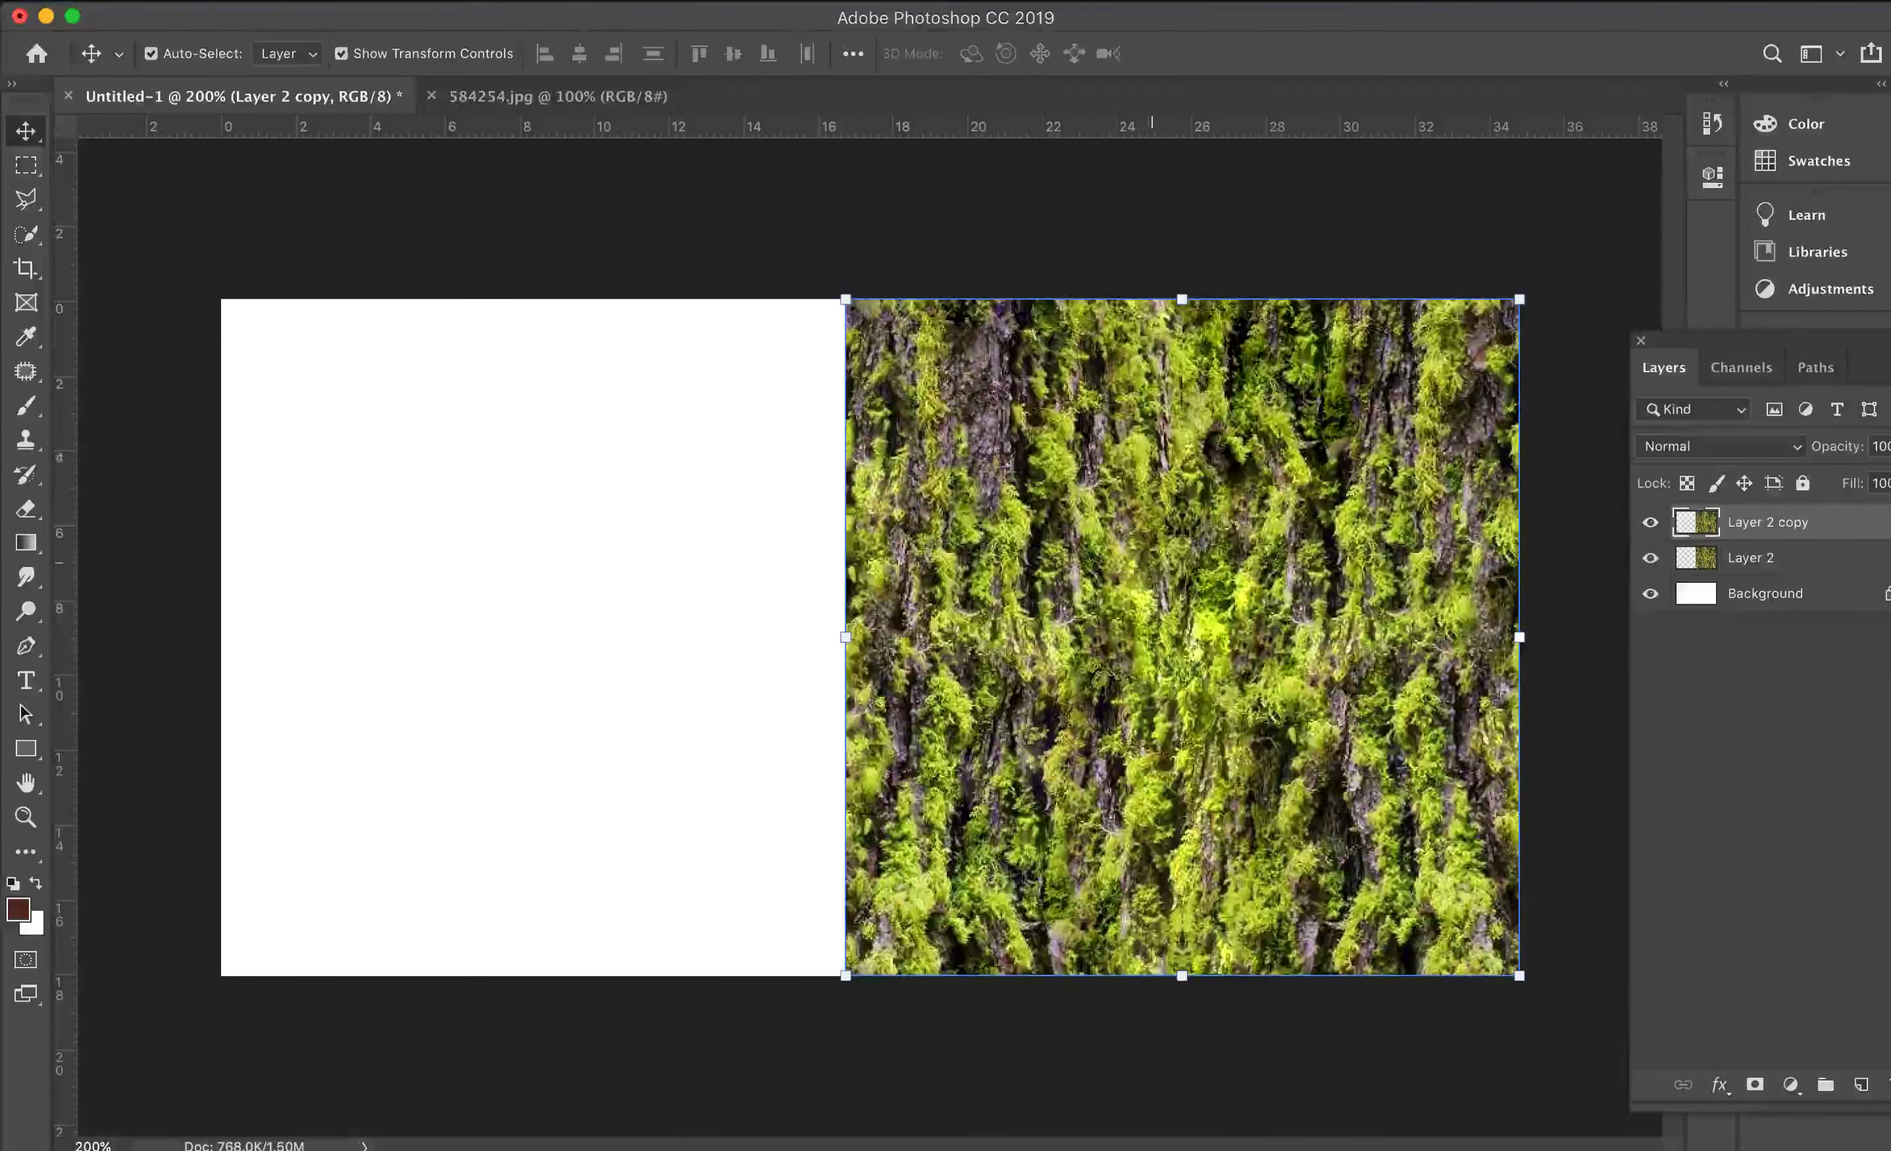
left_click_drag(1171, 566, 523, 571)
mouse_move(794, 505)
left_mouse_down()
mouse_move(737, 504)
mouse_move(780, 504)
left_mouse_up()
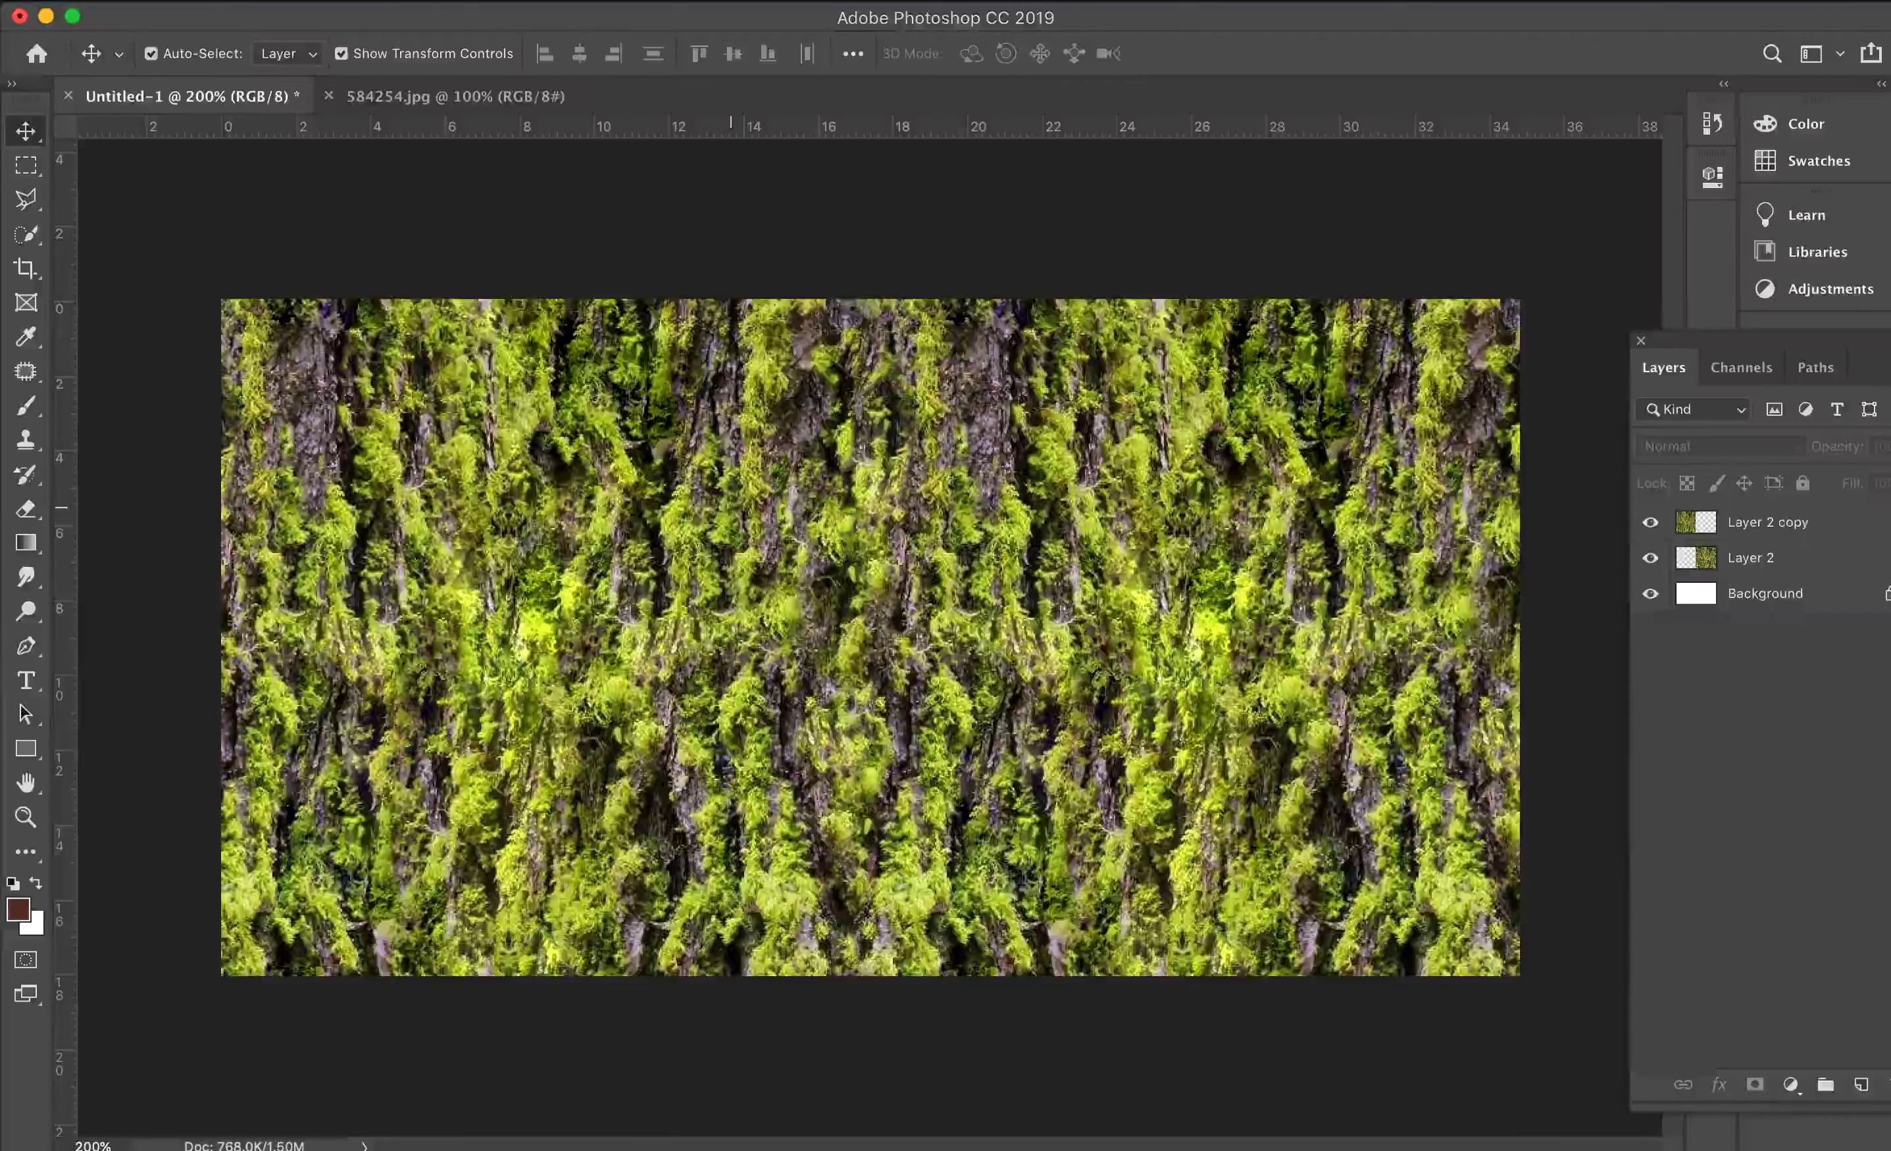
Step: Duplicate both tile layers within the same document and move the copies 18.06 cm straight up, above the originals
key("super+minus")
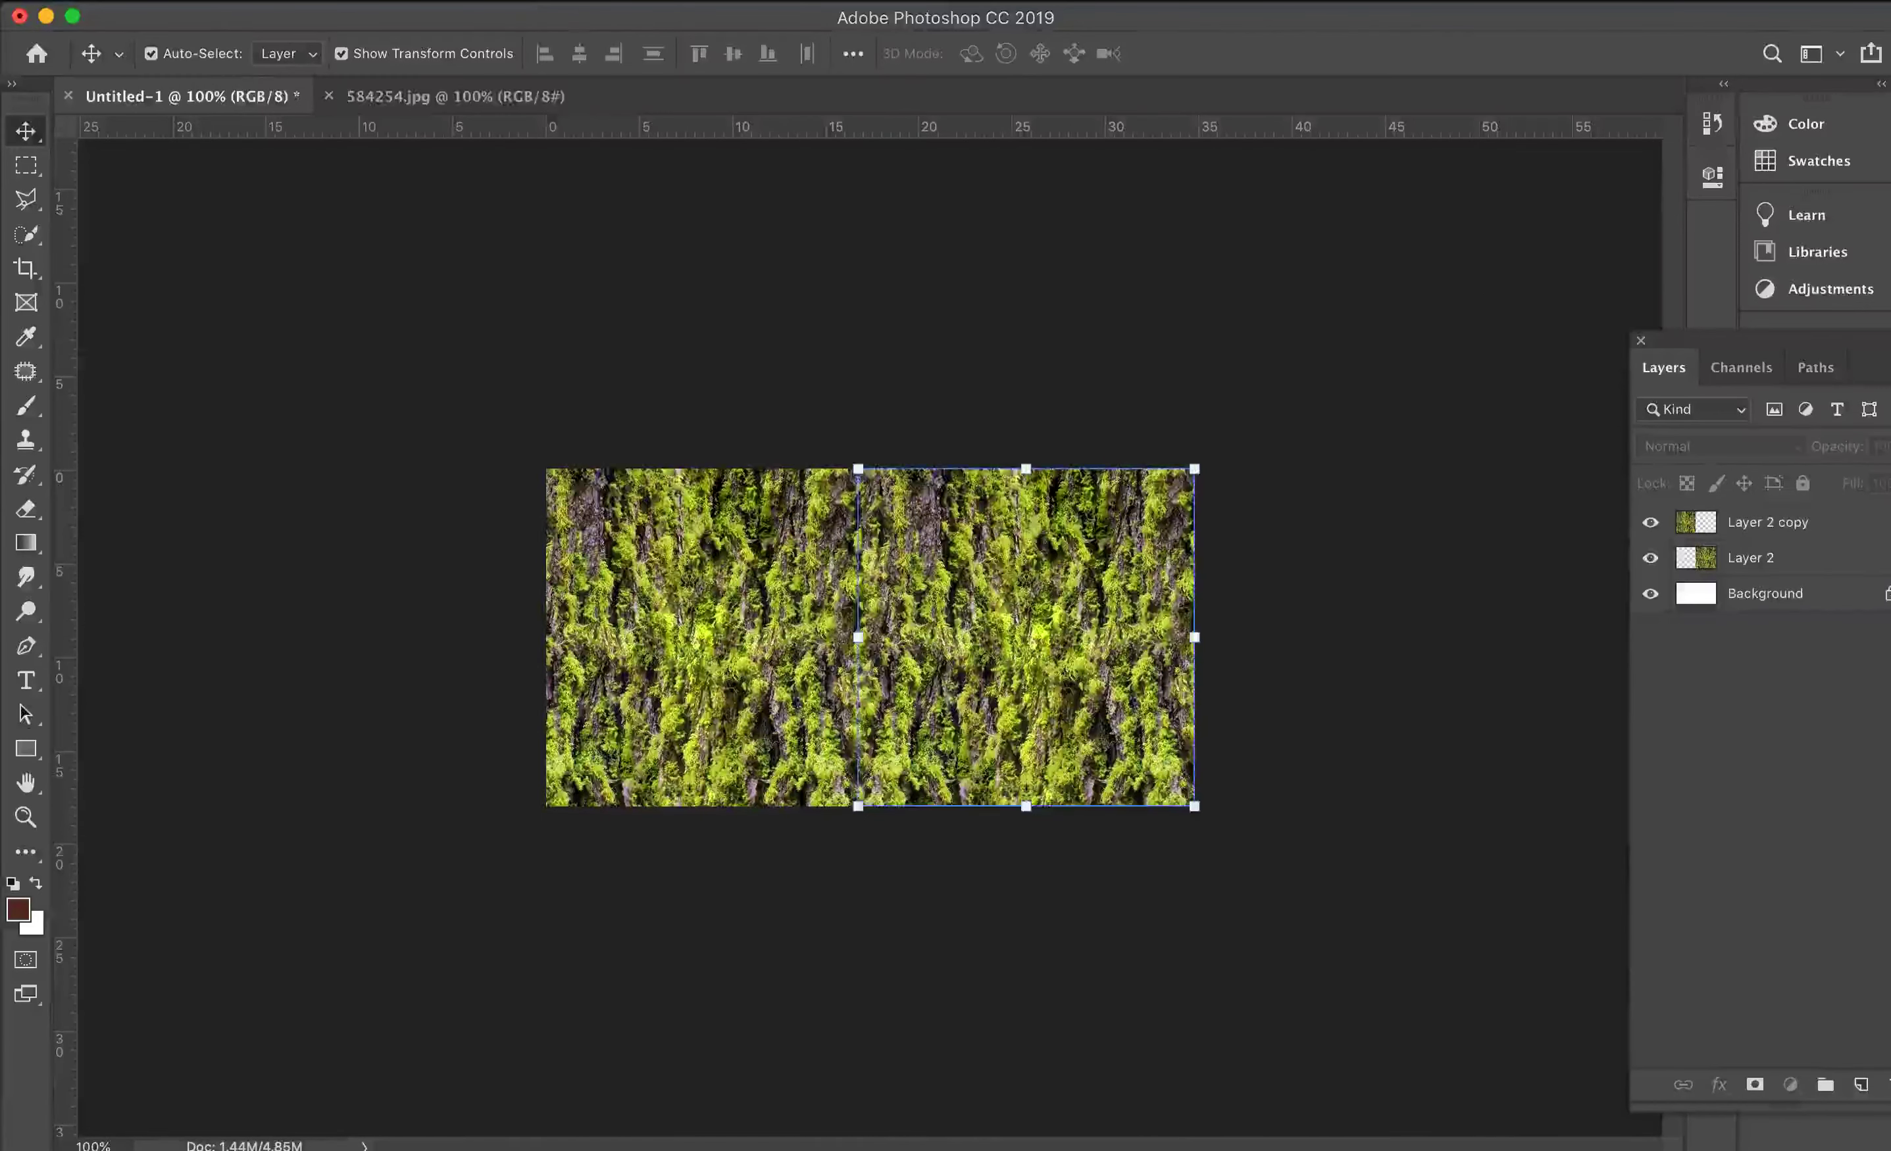
left_click(1784, 558)
left_click(1783, 522, "shift")
right_click(1745, 527)
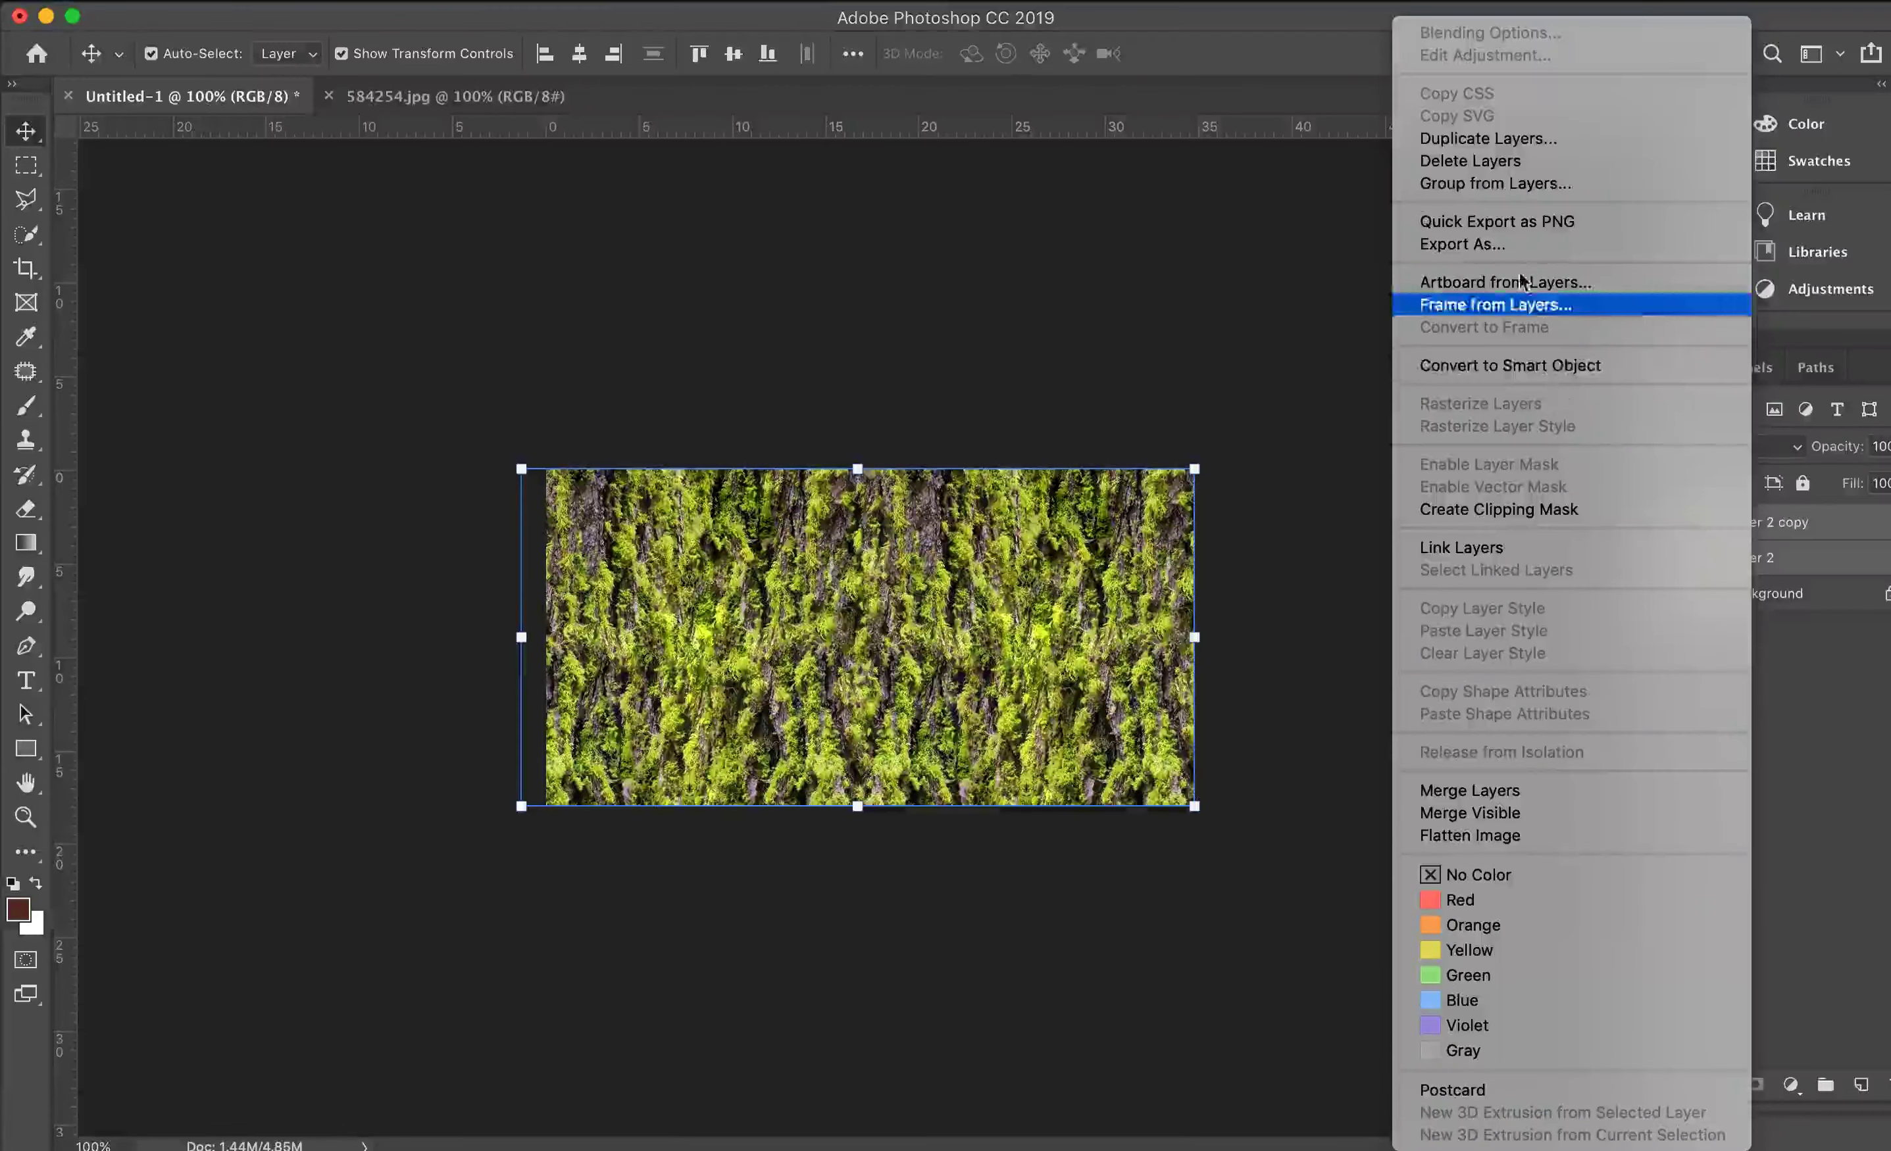
left_click(1481, 138)
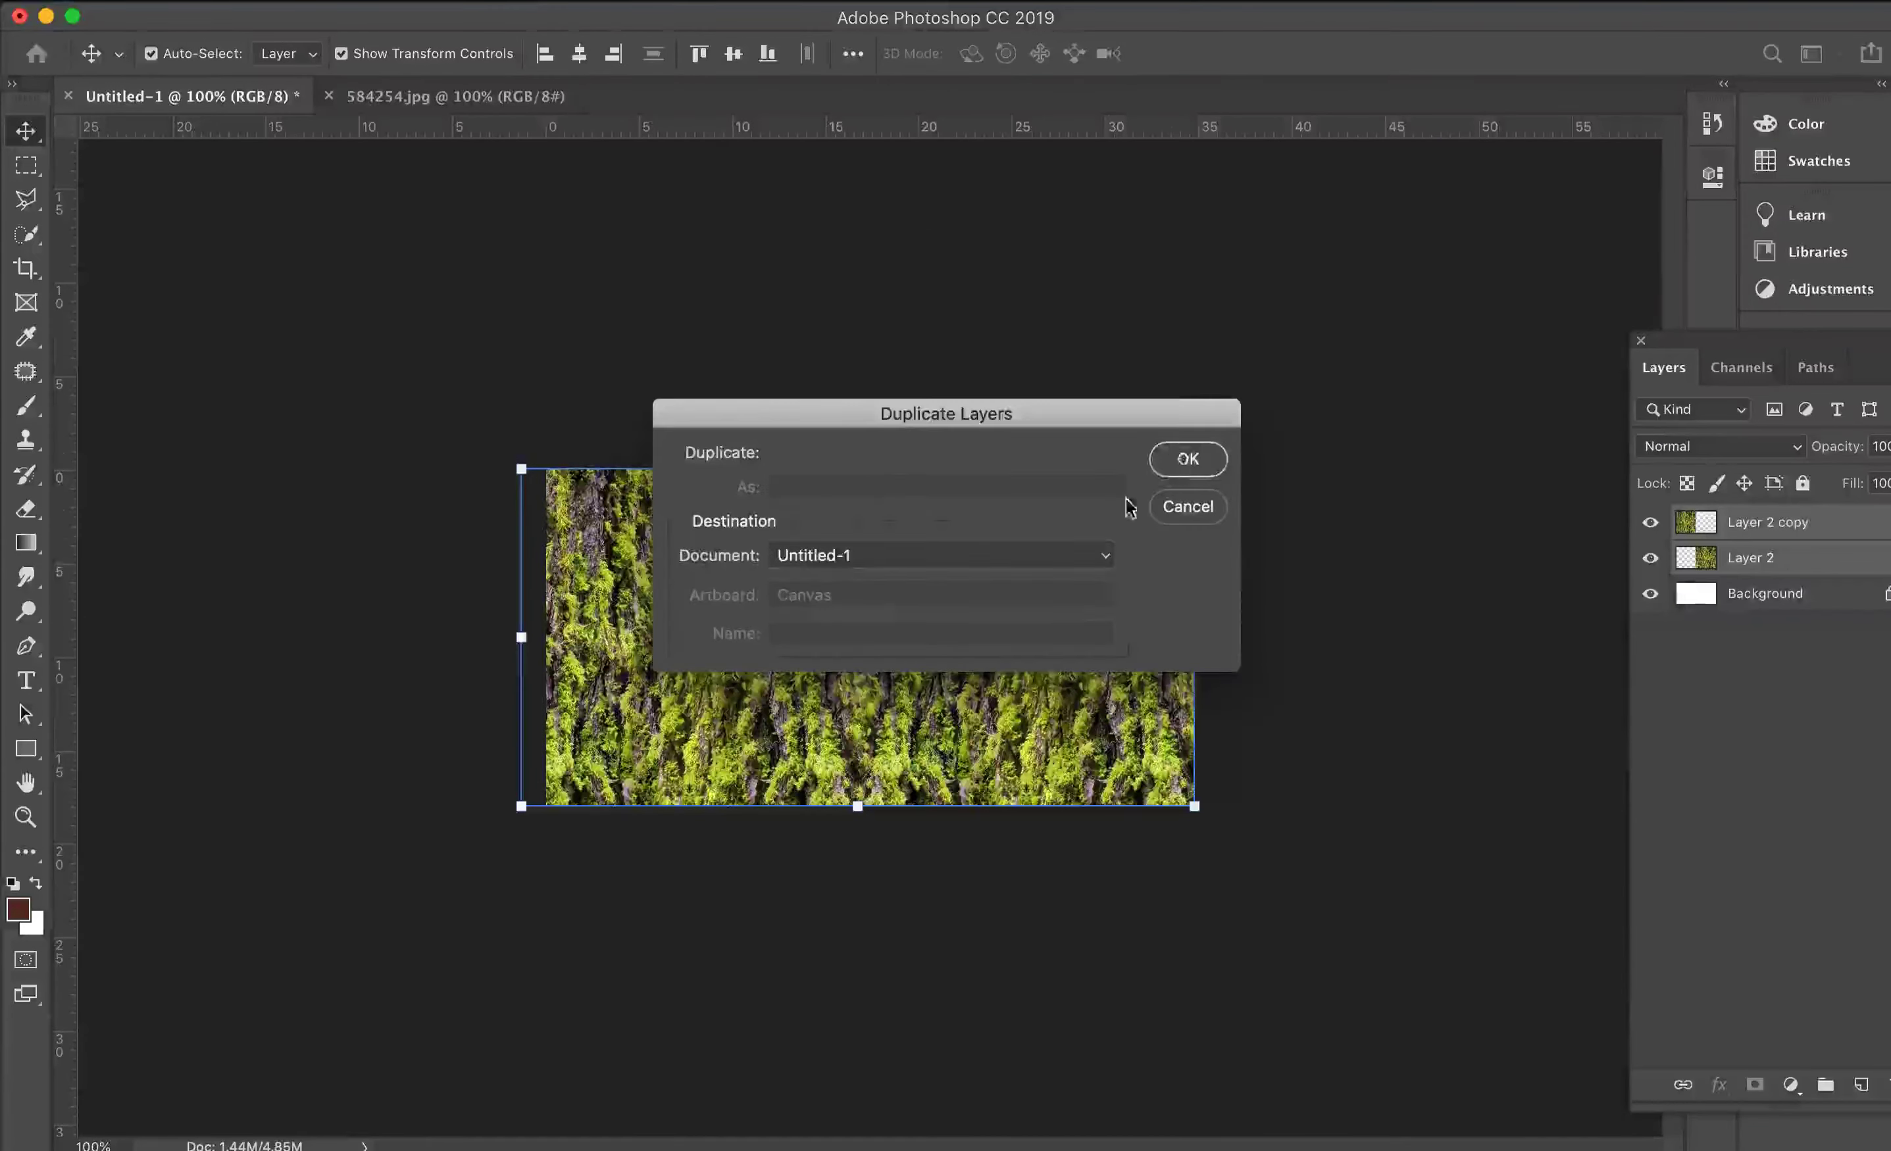
key("Return")
left_click_drag(1067, 607, 1064, 272)
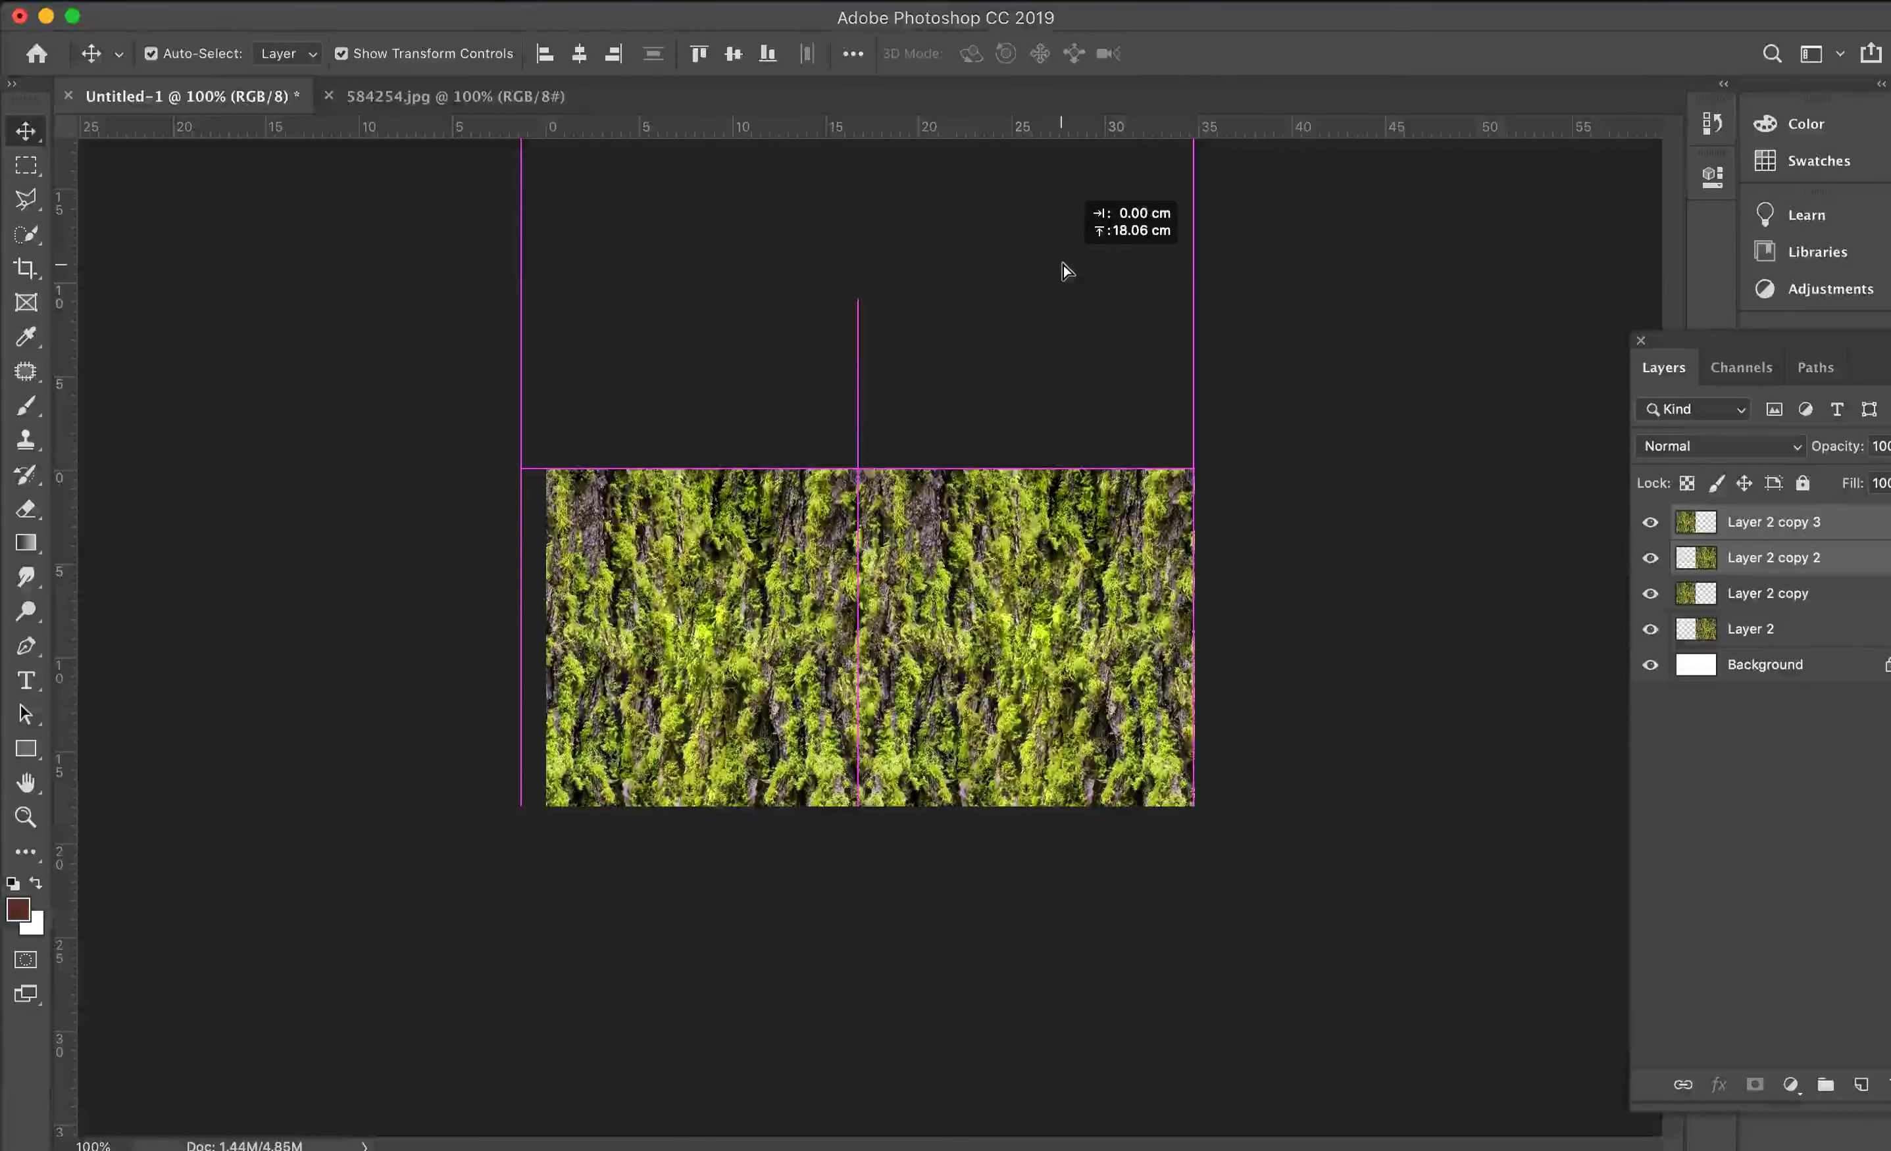
Step: Extend the canvas upward by about one tile height to reveal the two-by-two tiling, and inspect the joins up close
key("c")
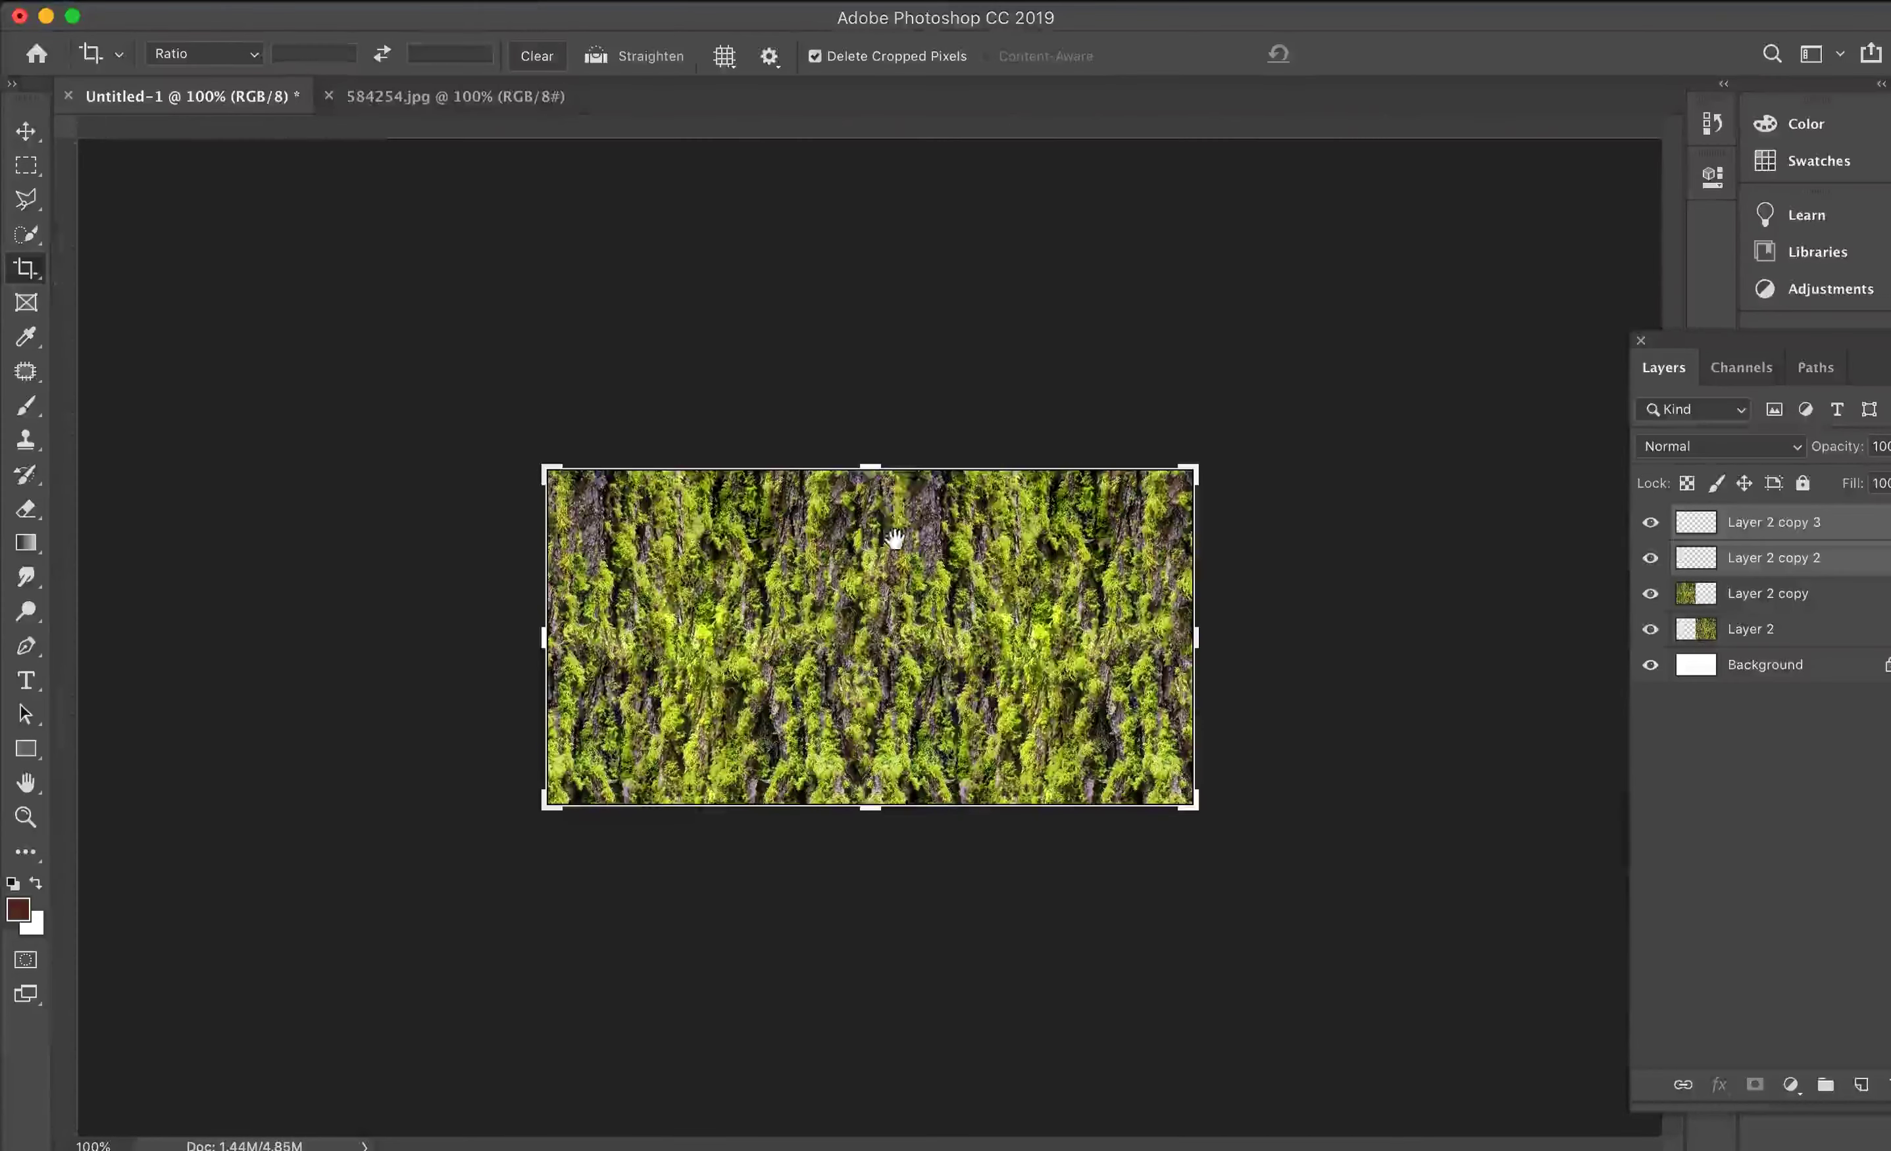
left_click_drag(871, 468, 835, 296)
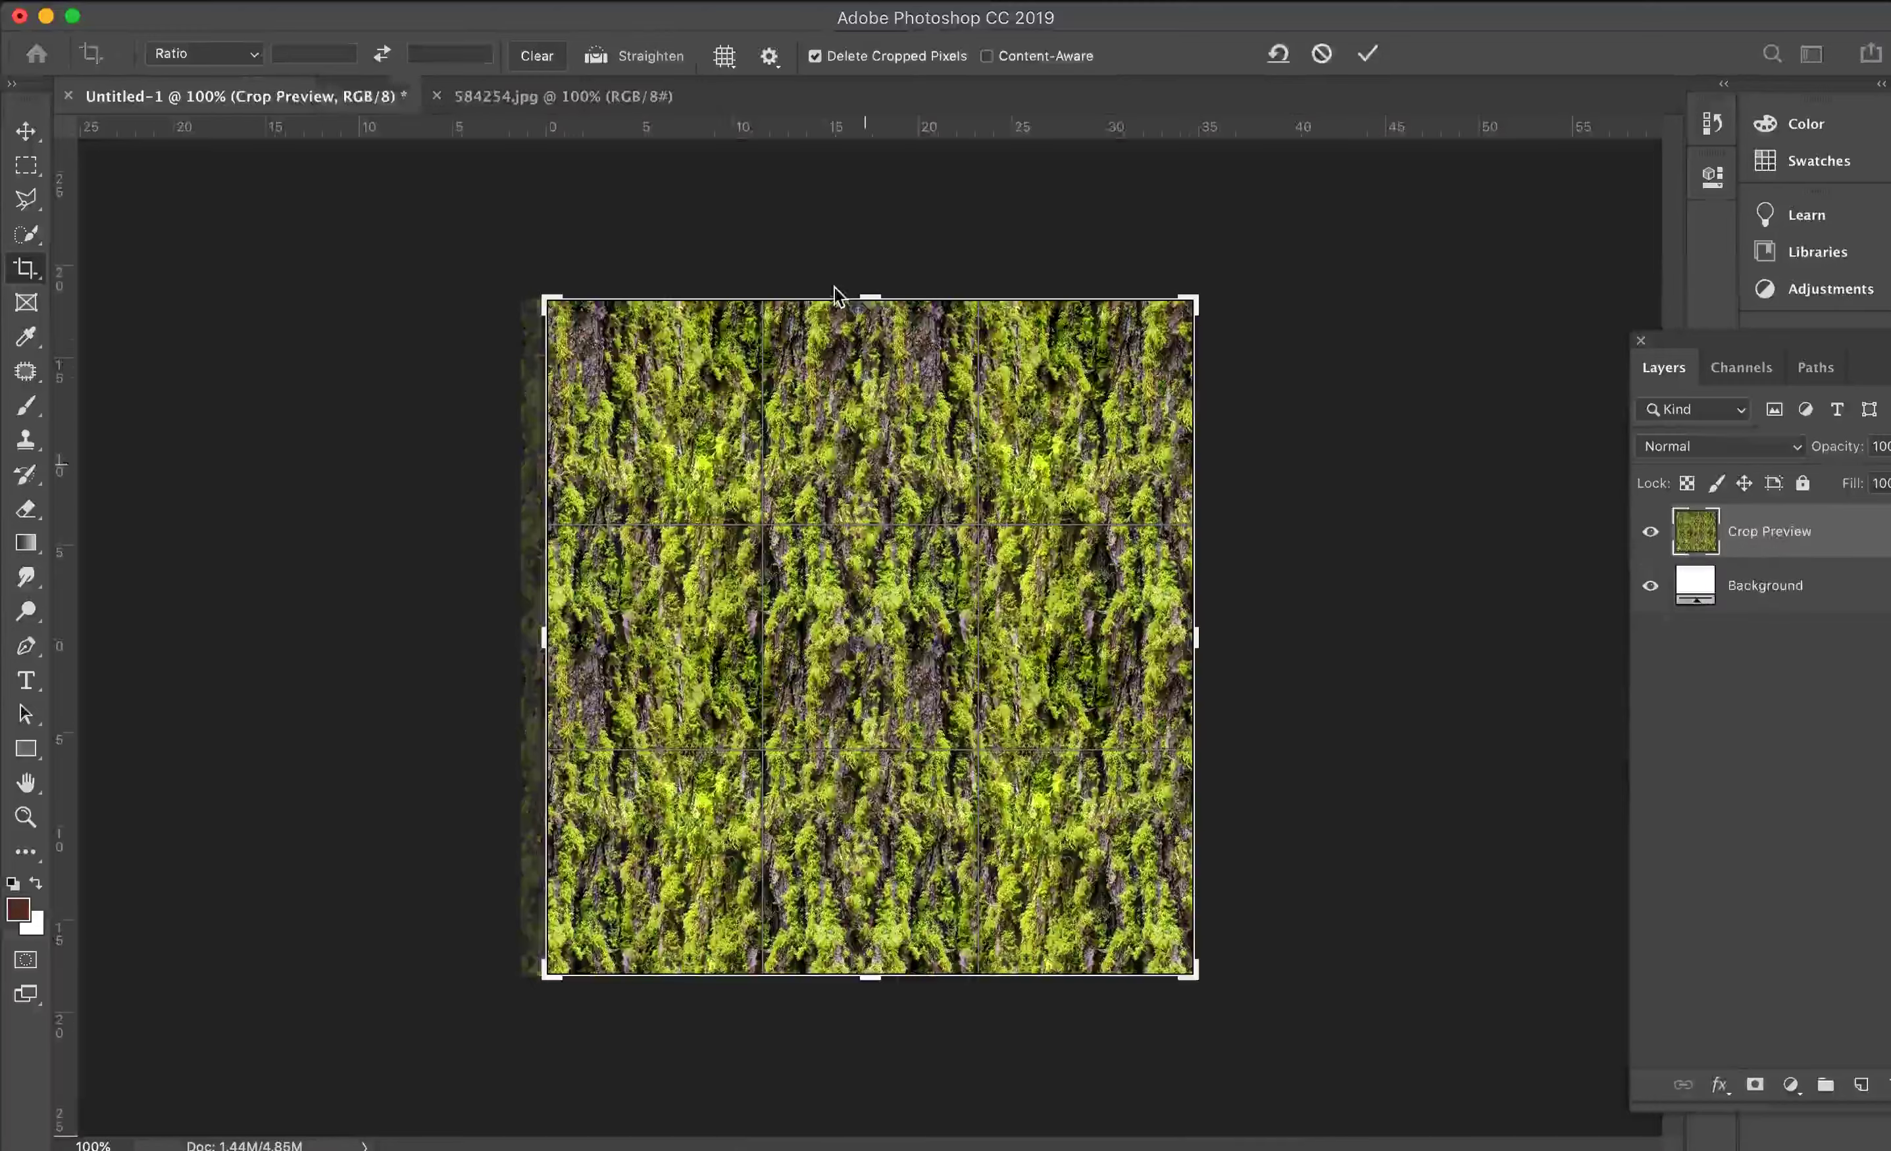
key("Return")
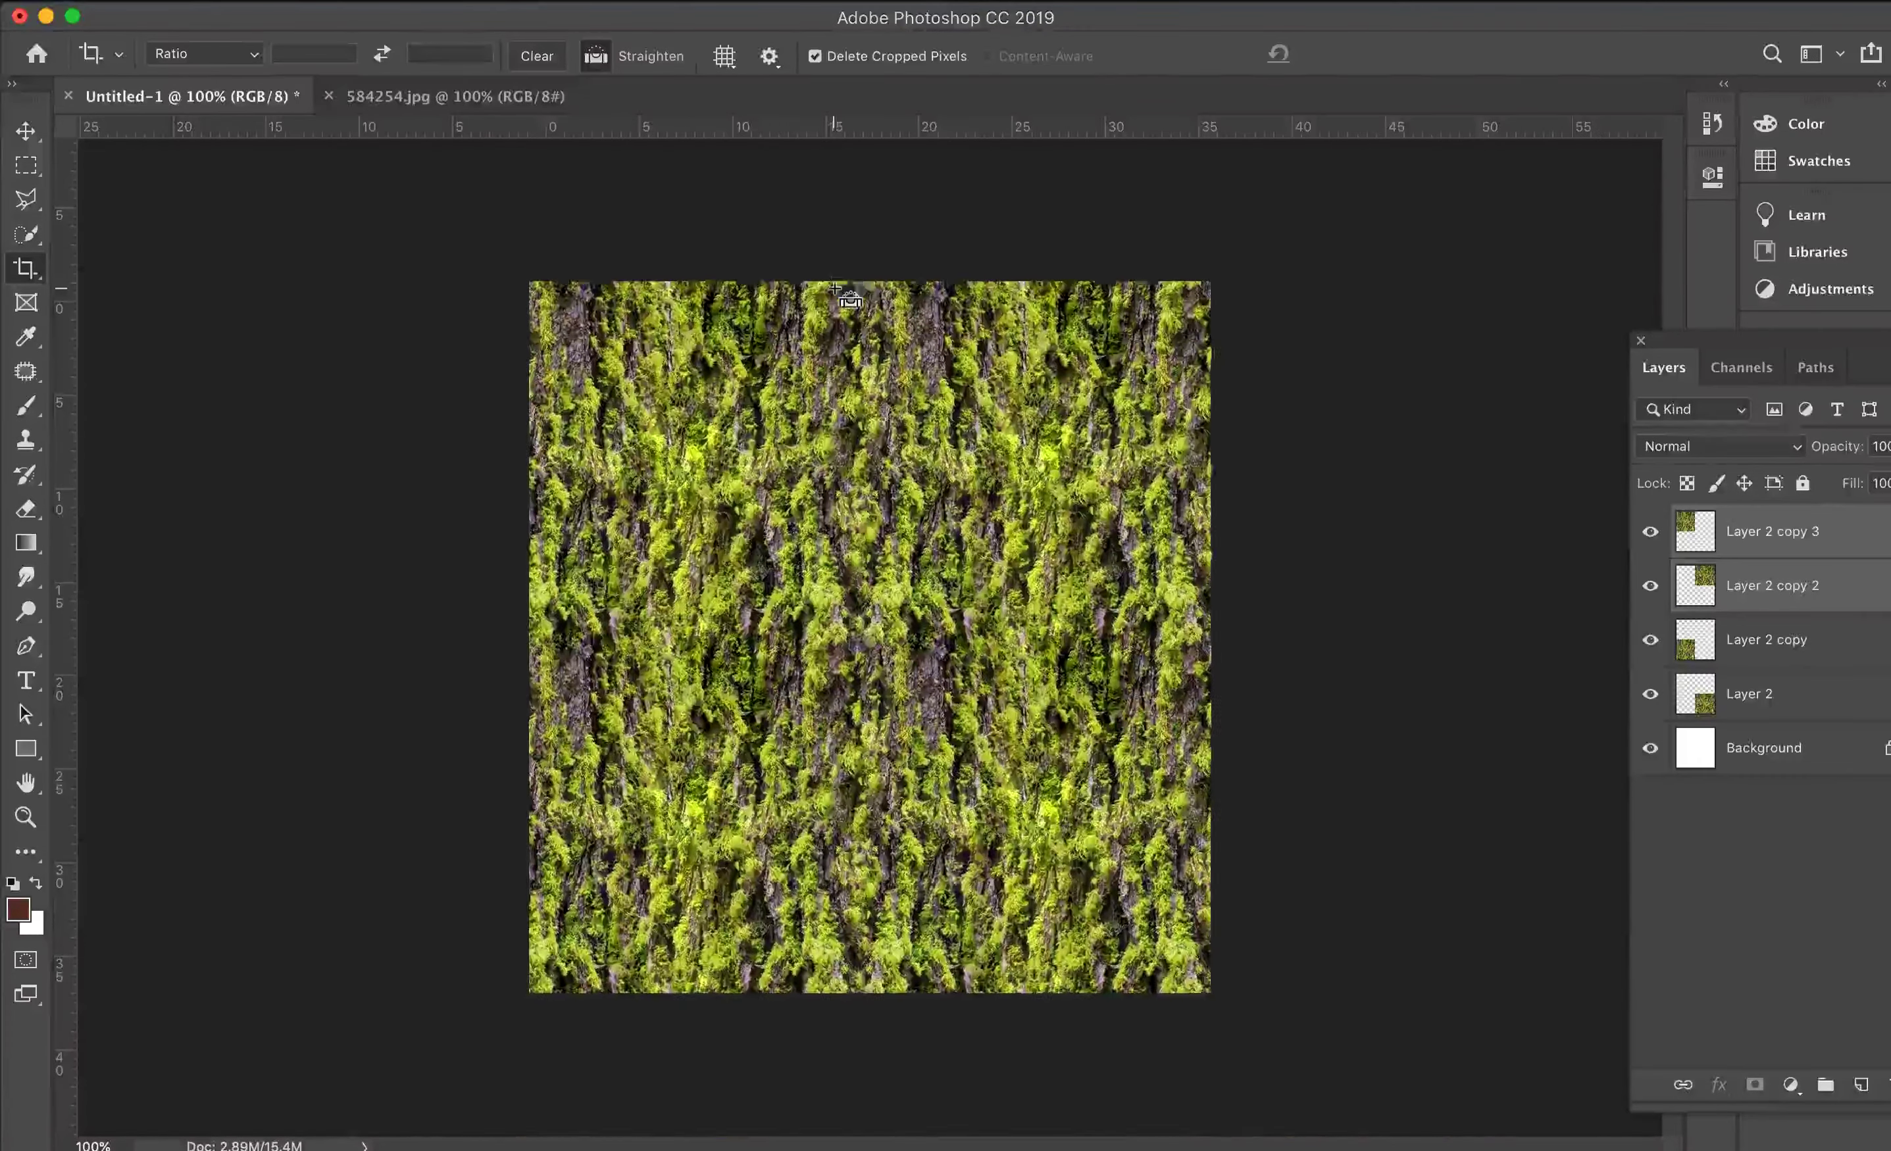
key("super+equal")
key("super+equal")
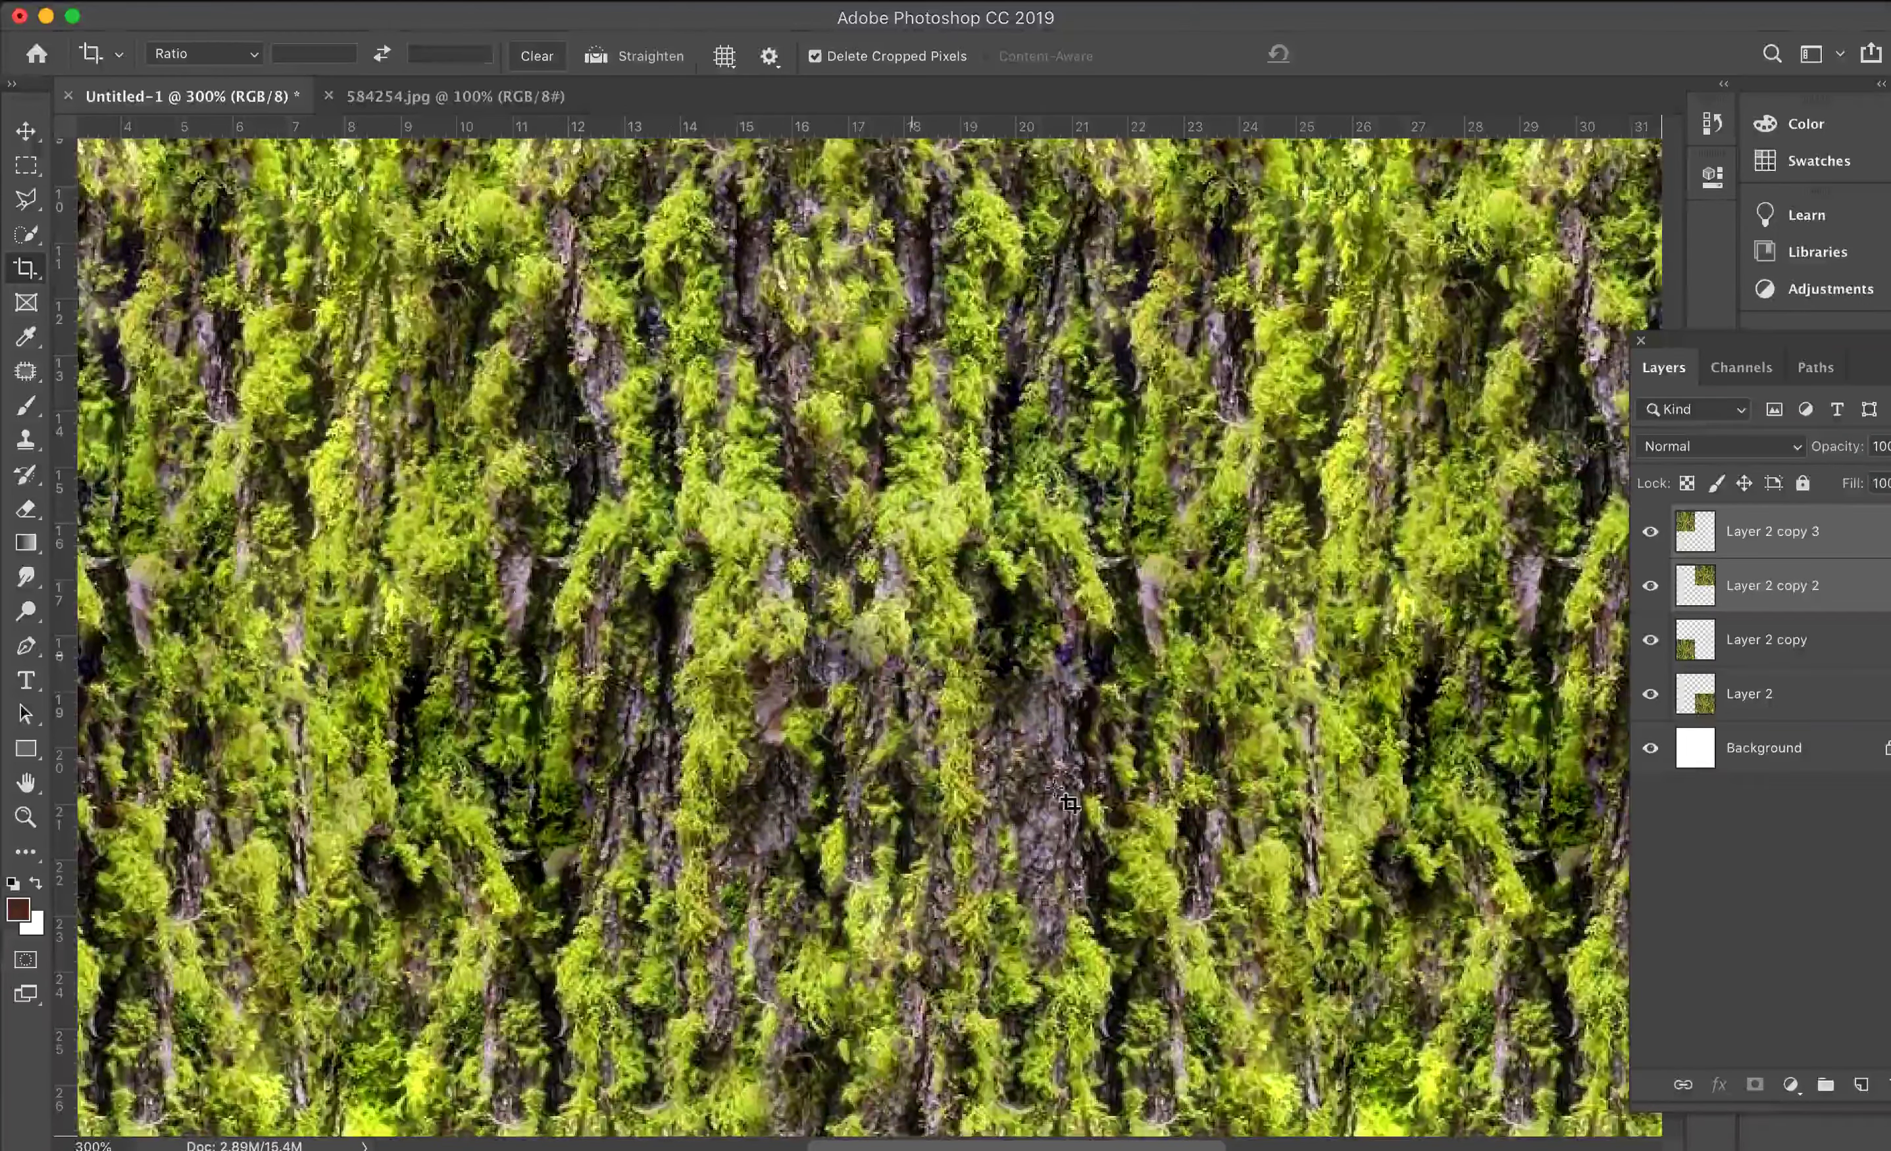
Step: Undo the whole tiling test, back to the single texture layer on its original canvas
key("super+minus")
key("super+z")
key("super+z")
key("super+z")
key("super+z")
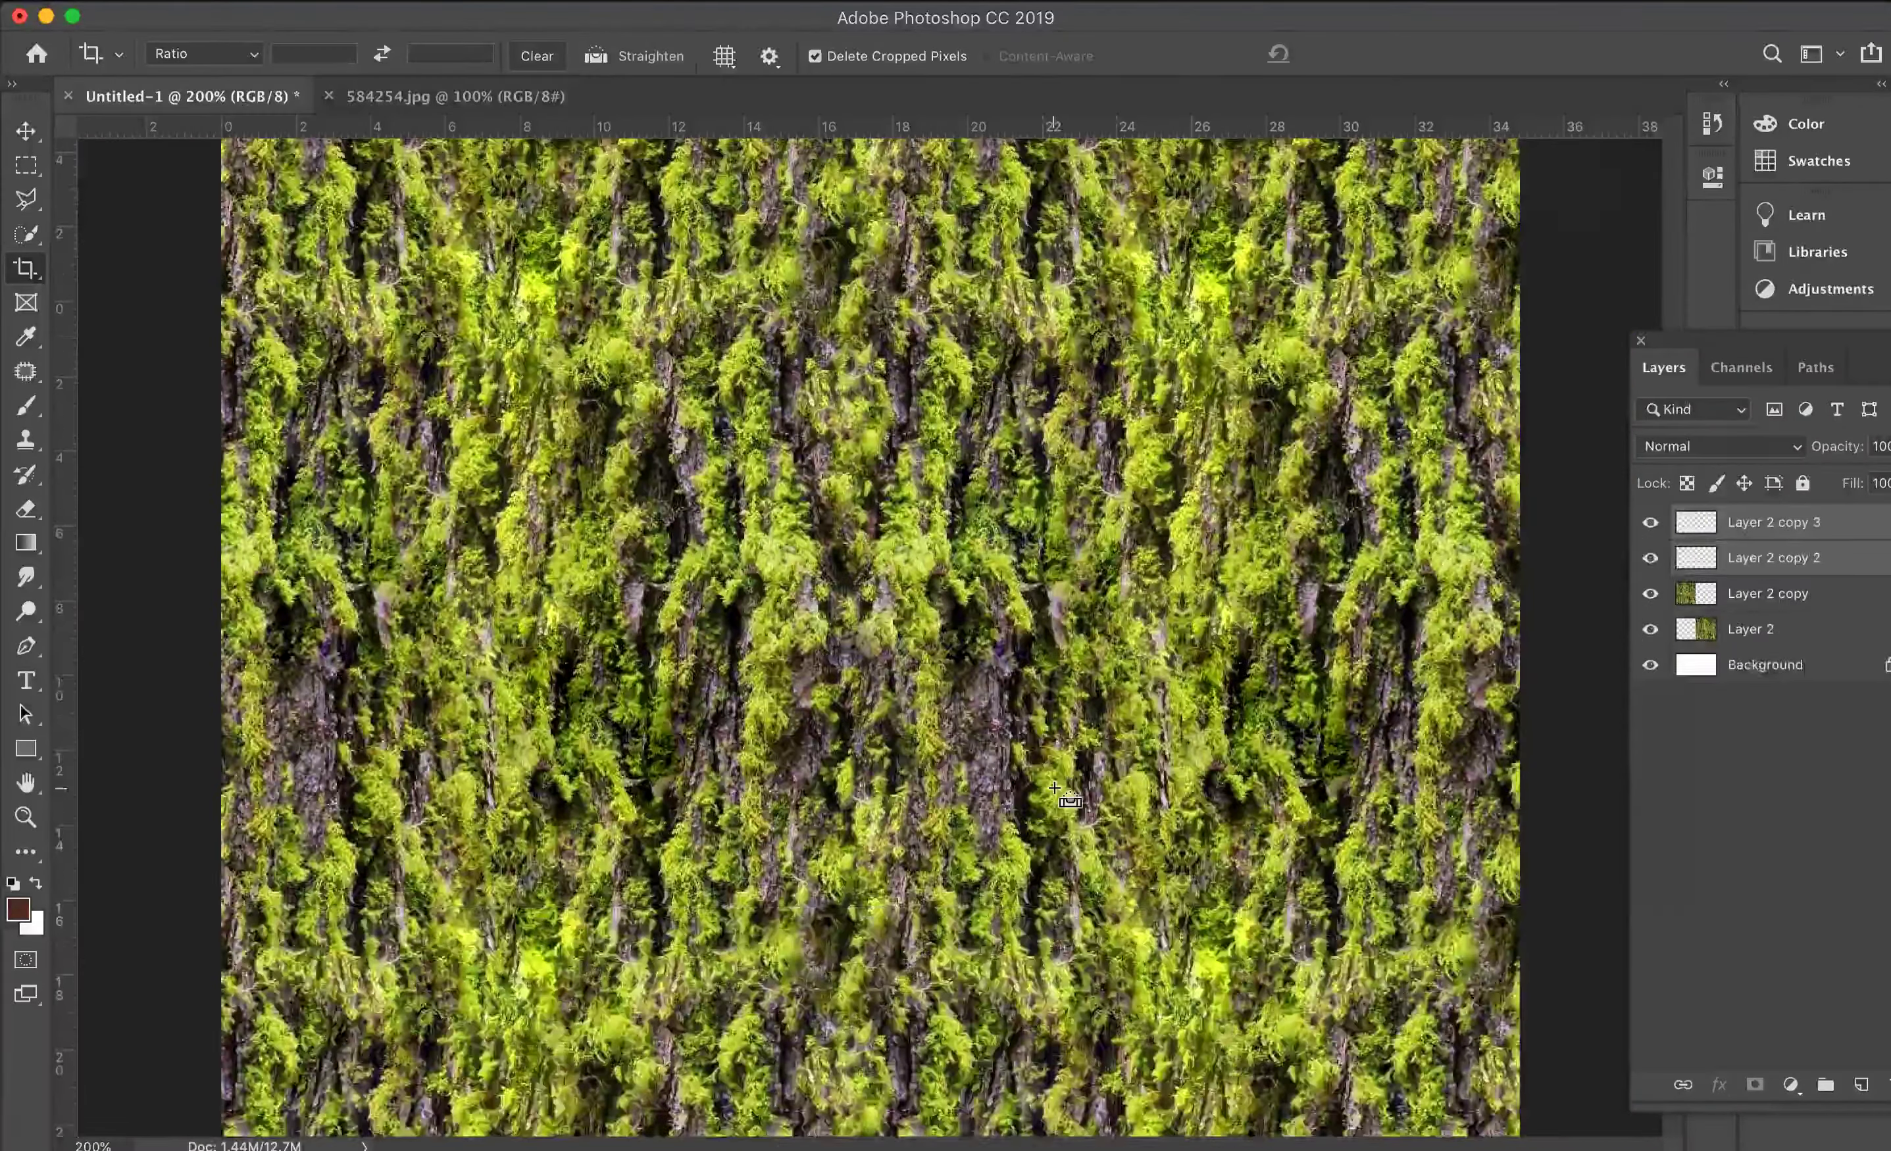
key("super+z")
key("super+z")
key("super+z")
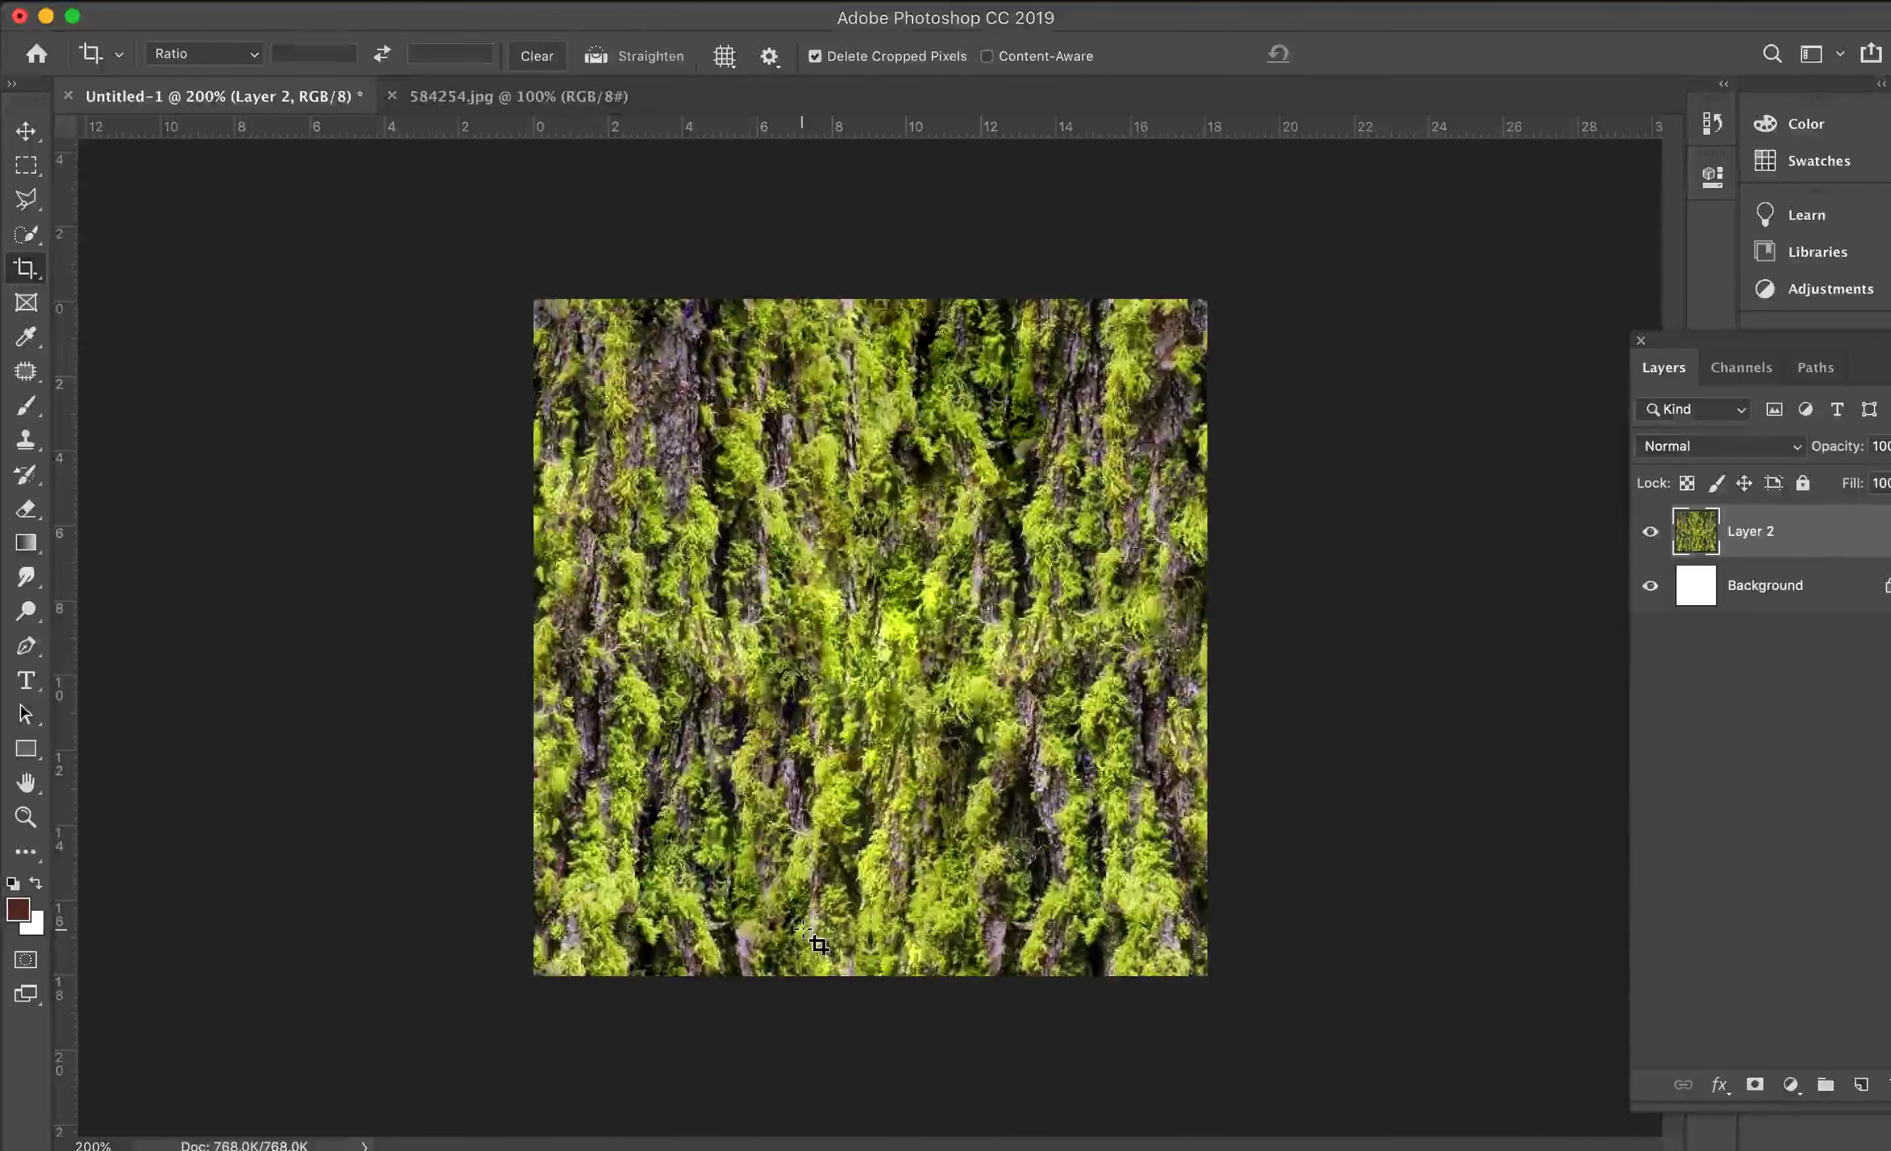
Step: Save a copy of the texture as moss.jpg in the stencils folder, in JPEG format with quality 12 Maximum and Baseline ("Standard")
key("super")
key("super+shift+s")
left_click(794, 659)
left_click(826, 820)
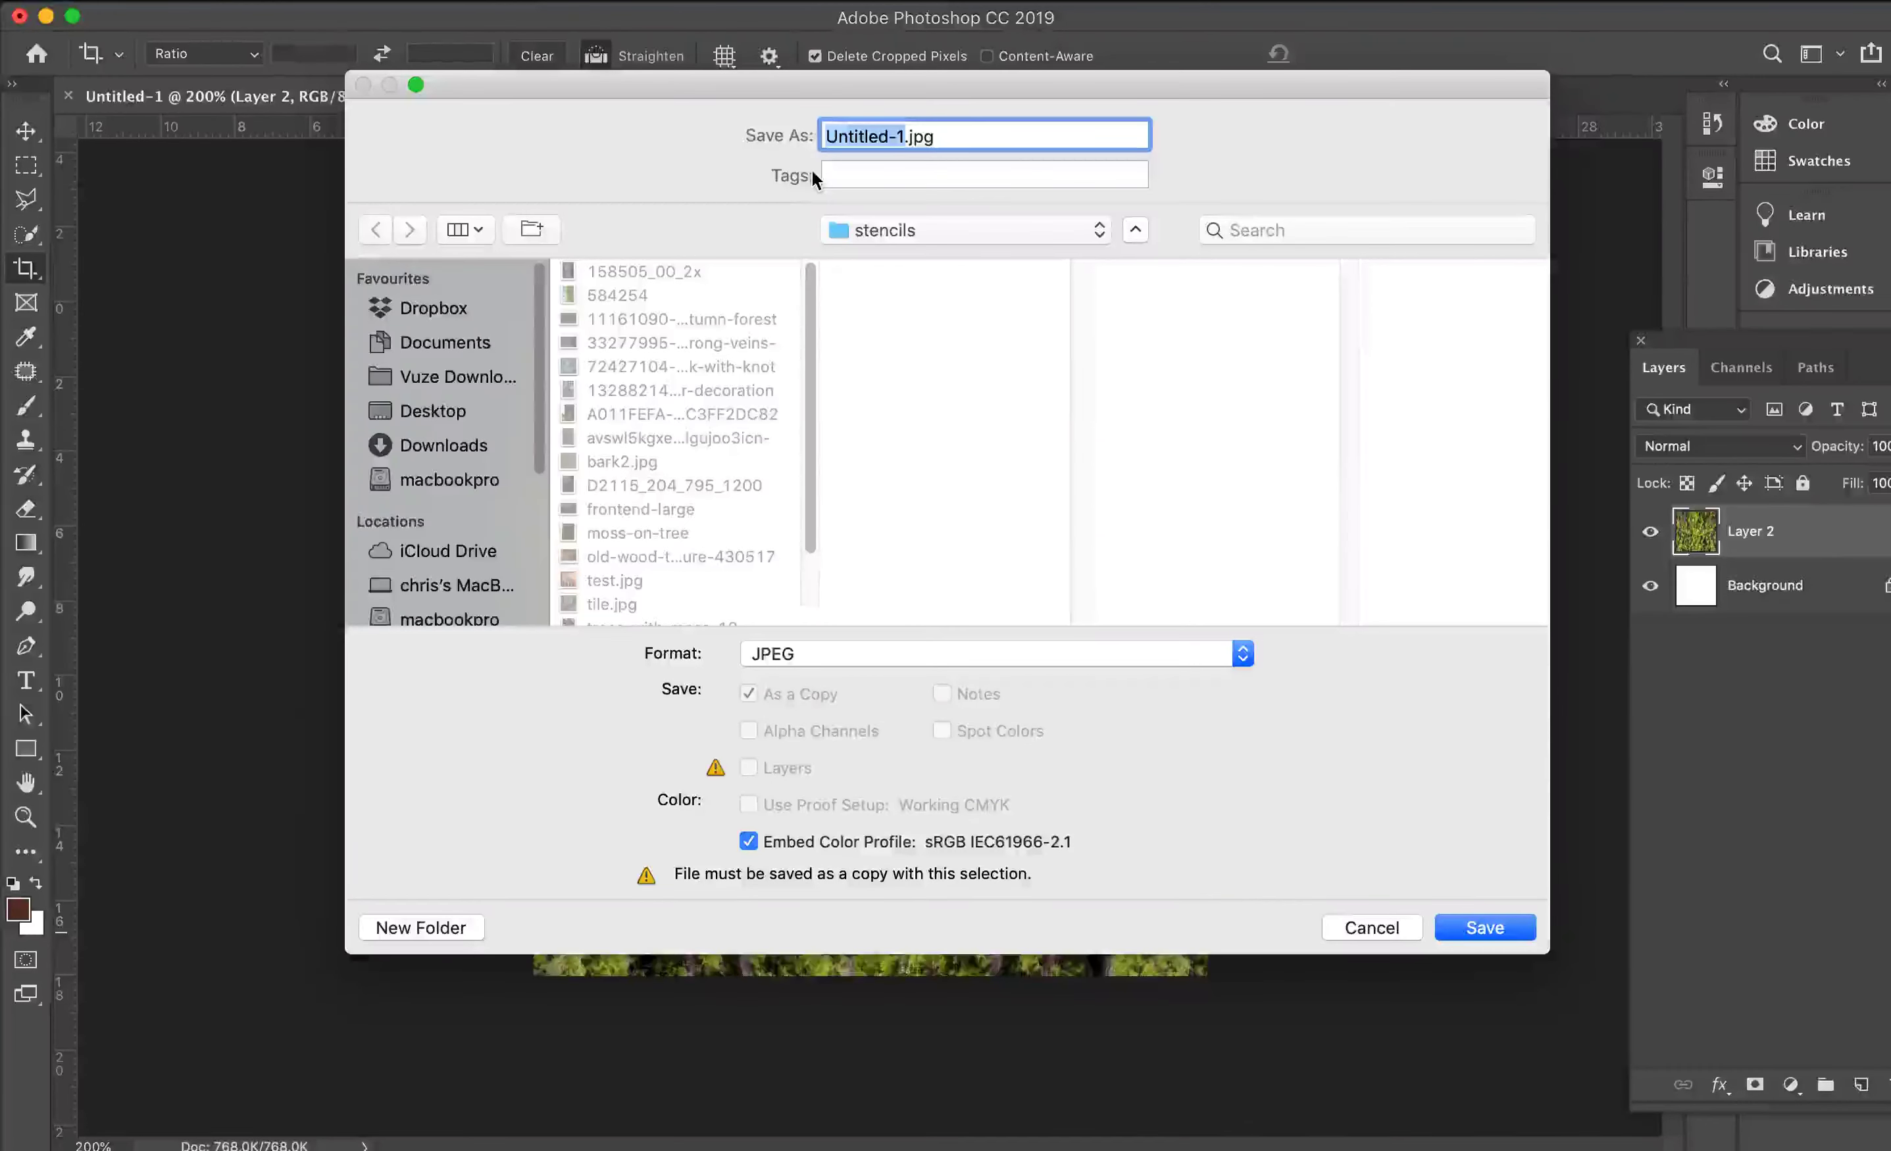
type("moss")
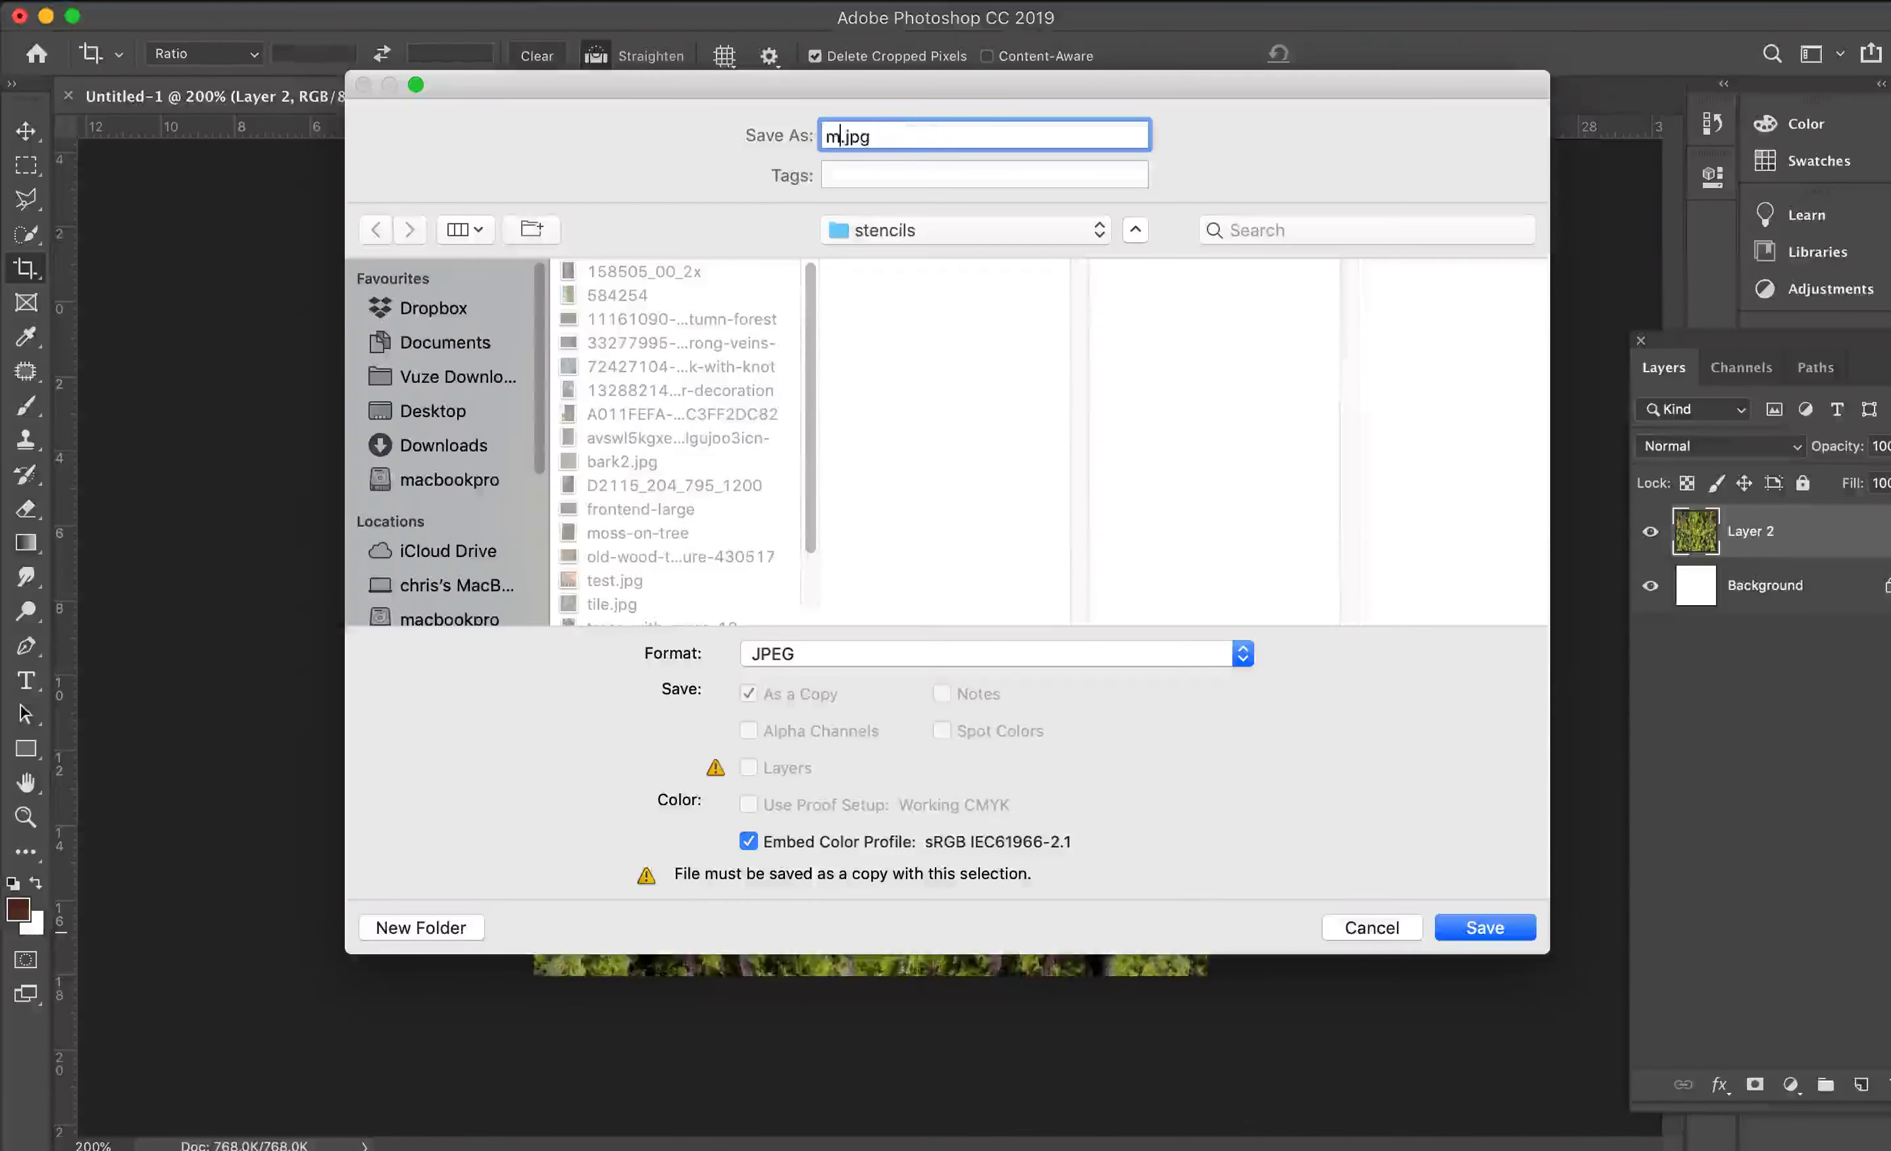
key("Return")
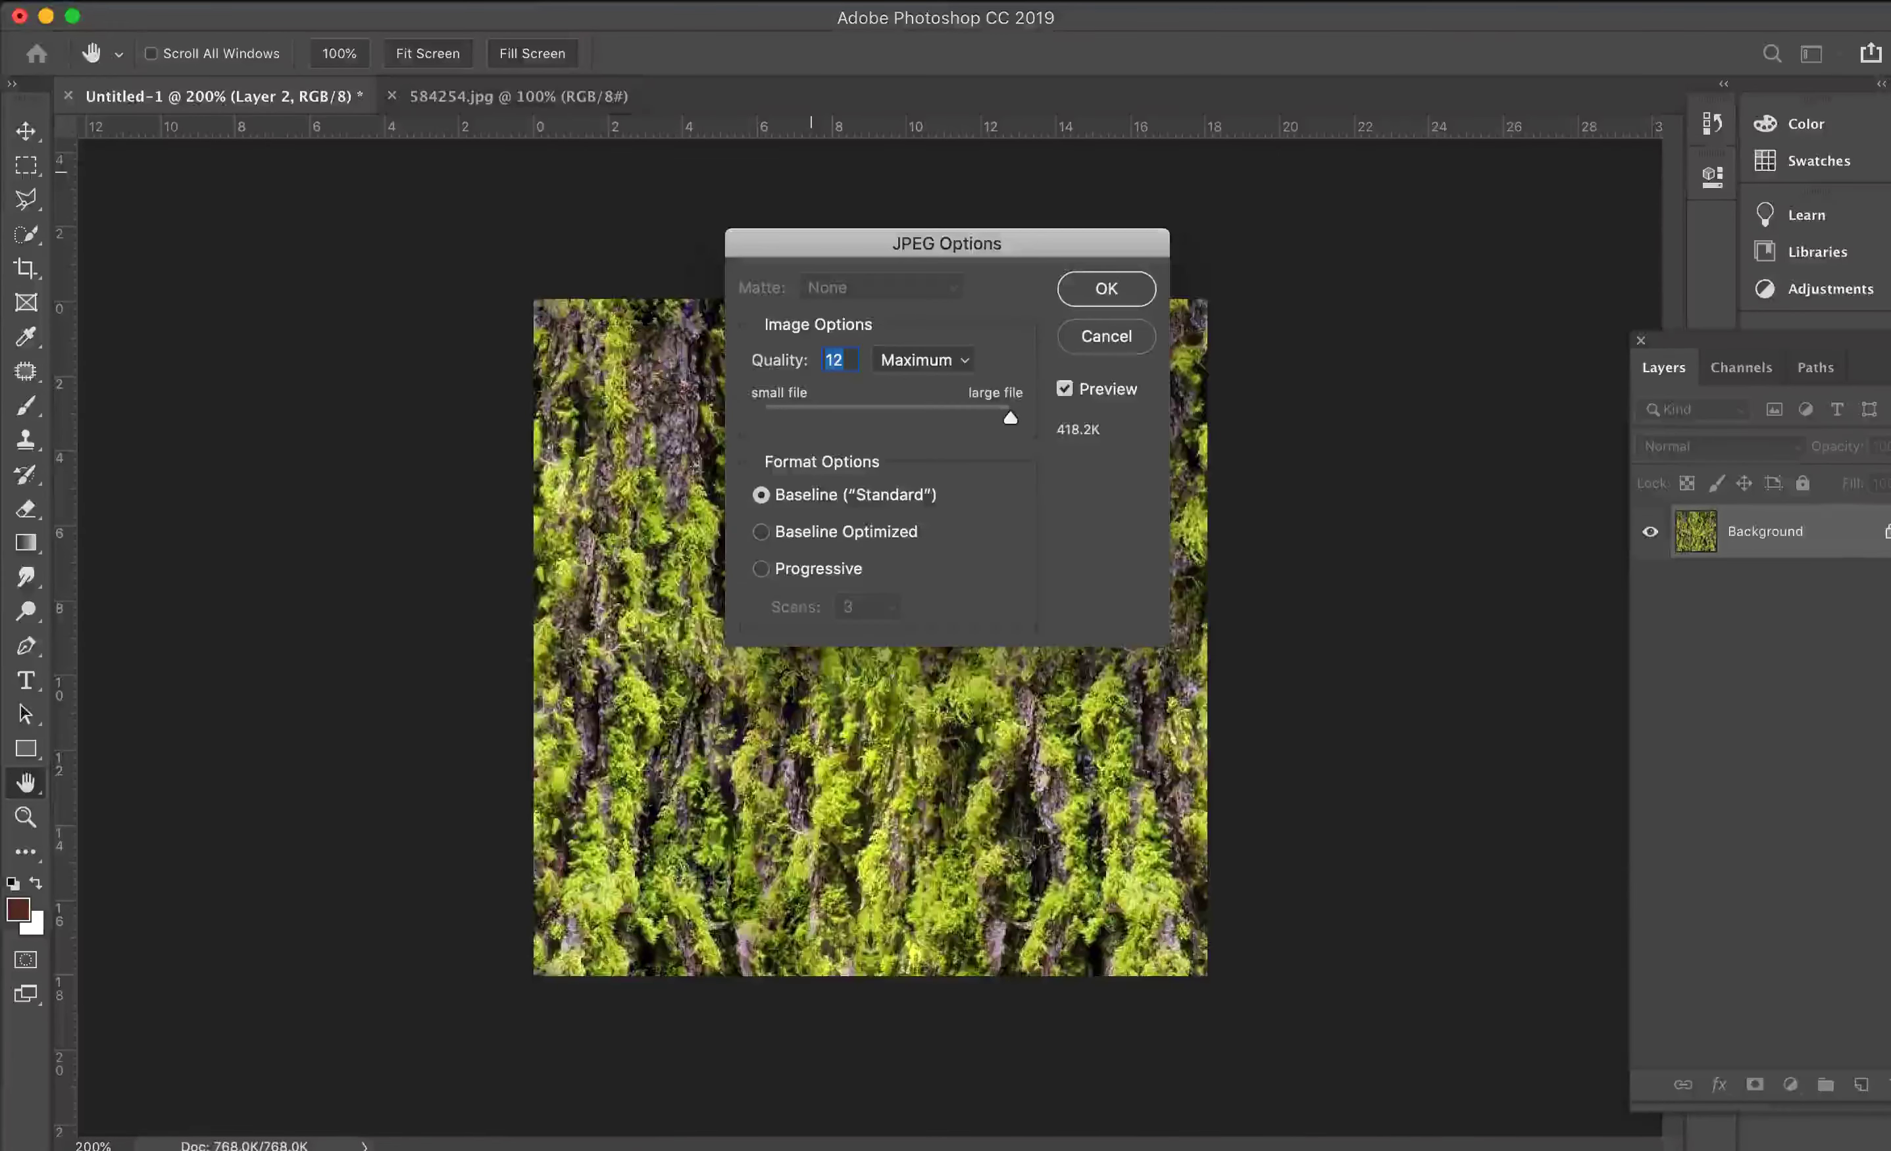
left_click(1129, 295)
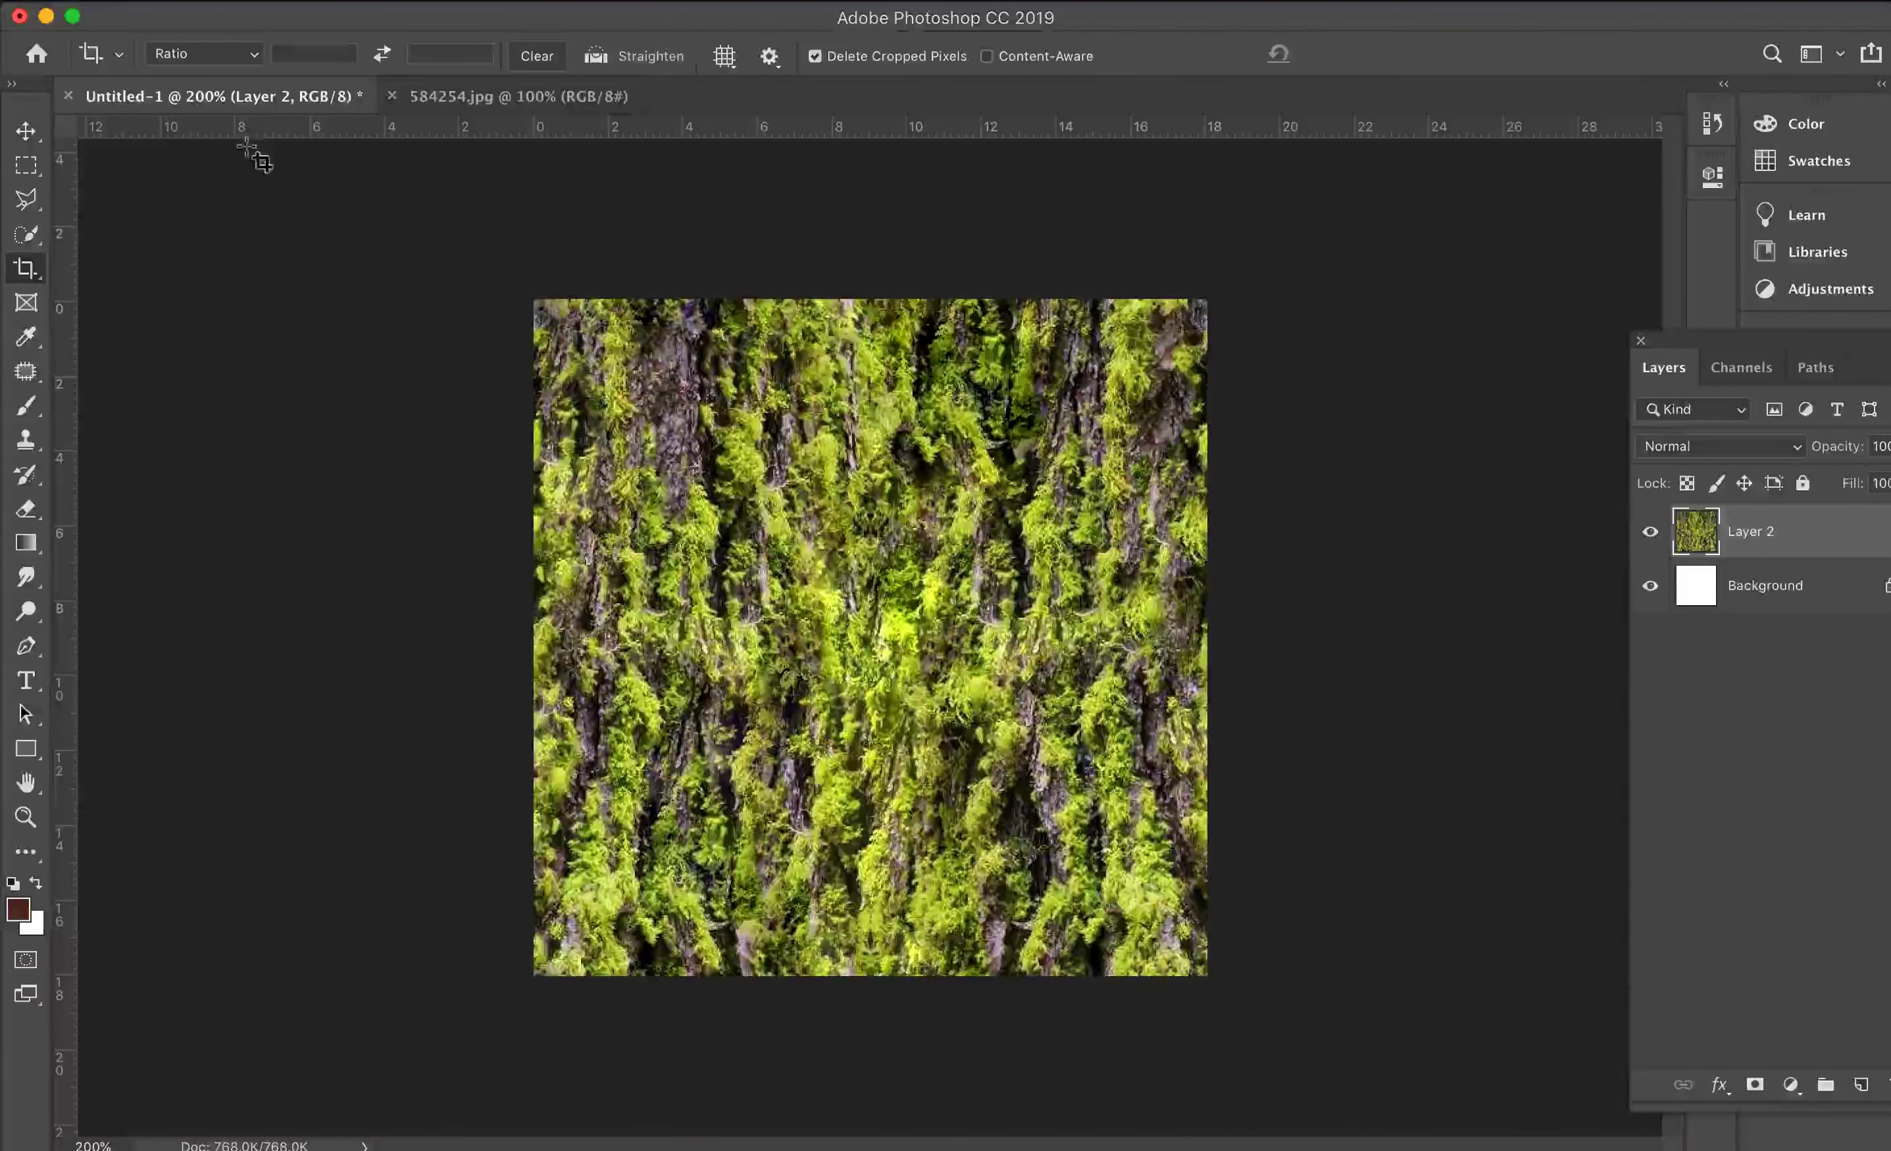
left_click(37, 125)
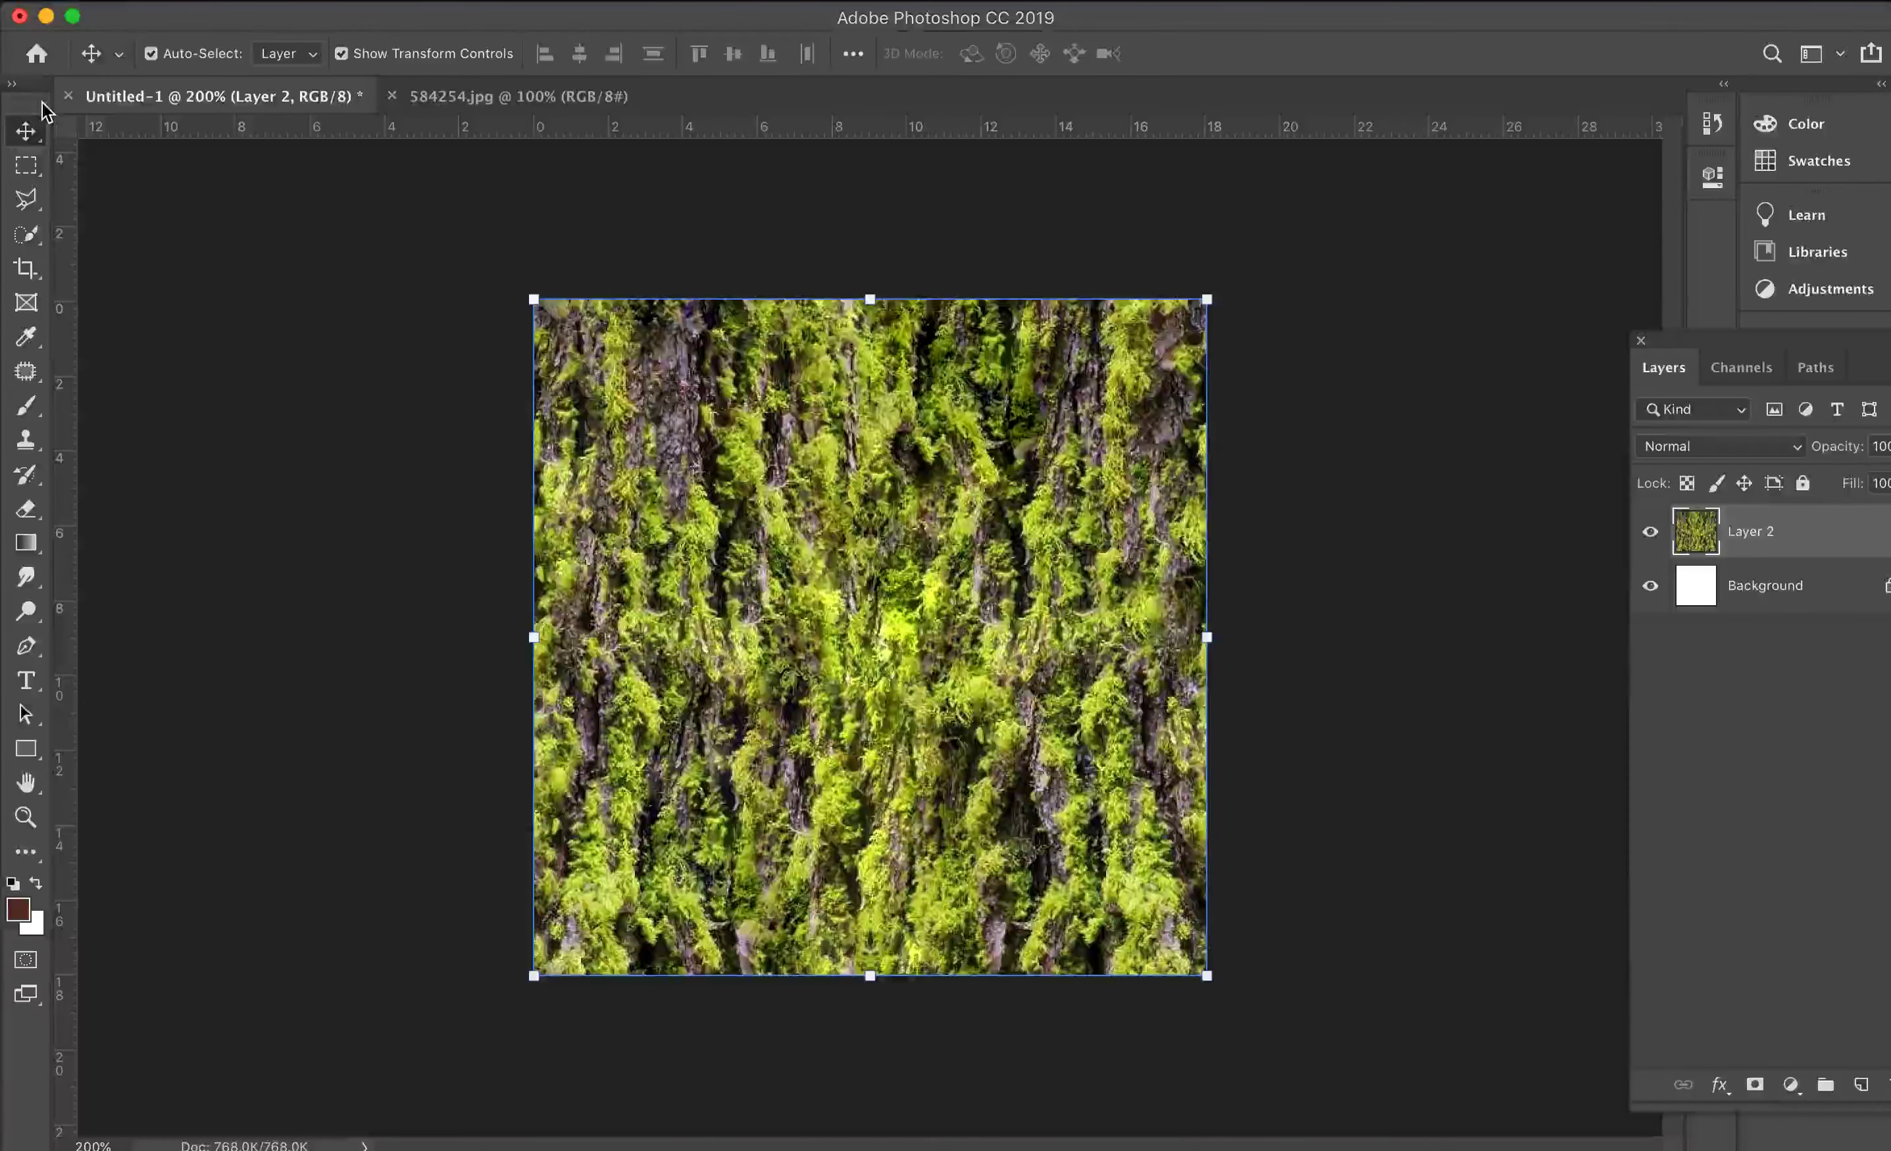